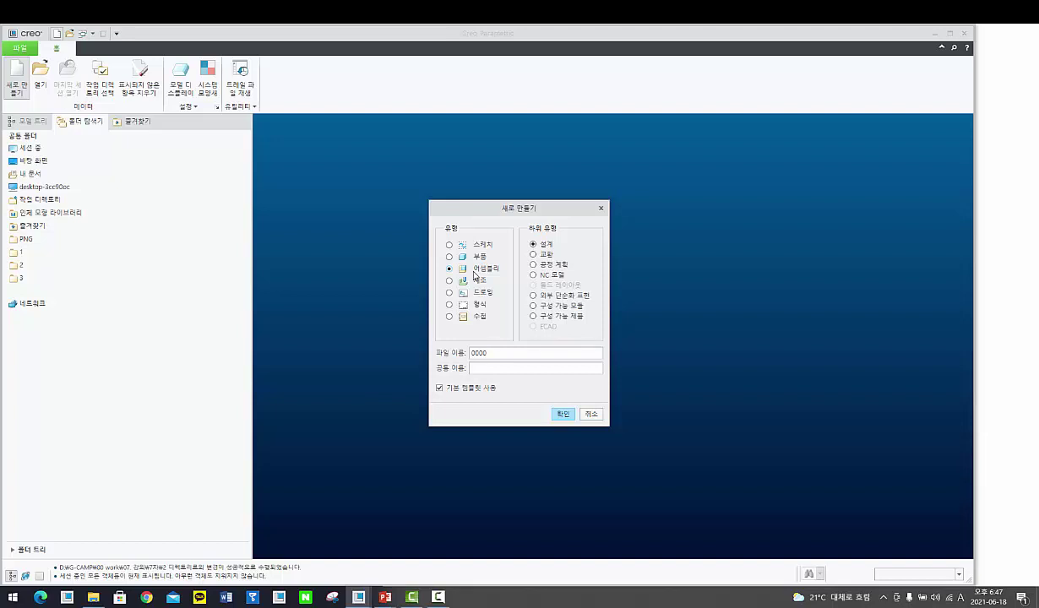
# Step: Create a new design assembly with the file name 0000_mouse_assy using the default template
pyautogui.write('_')
pyautogui.write('mouse_assy')
pyautogui.press('Return')
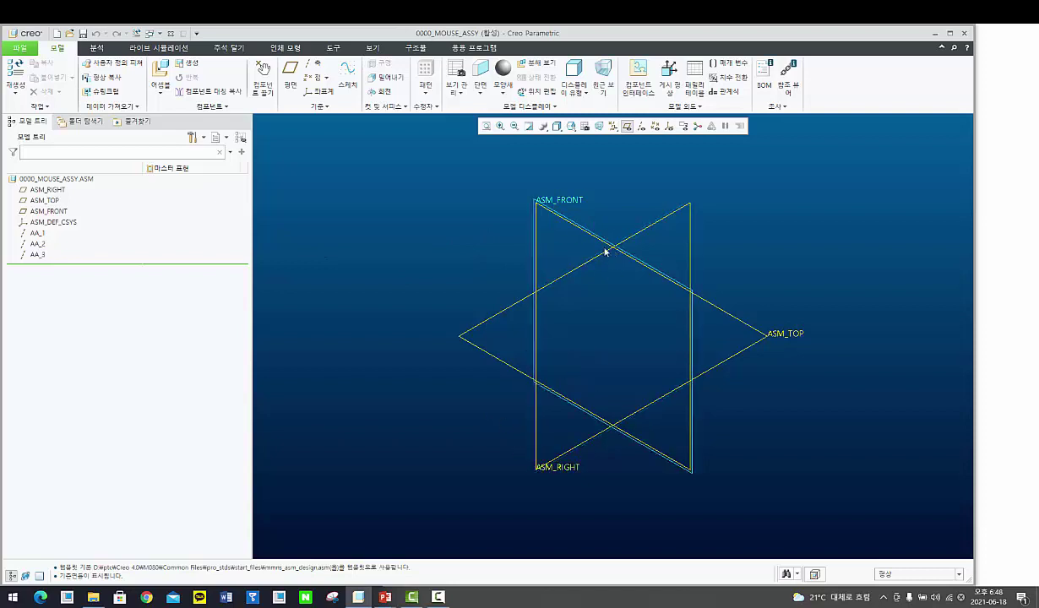
# Step: Create a standard skeleton model in the mouse assembly, copied from mmns_part_solid.prt with the suggested file name
pyautogui.click(199, 70)
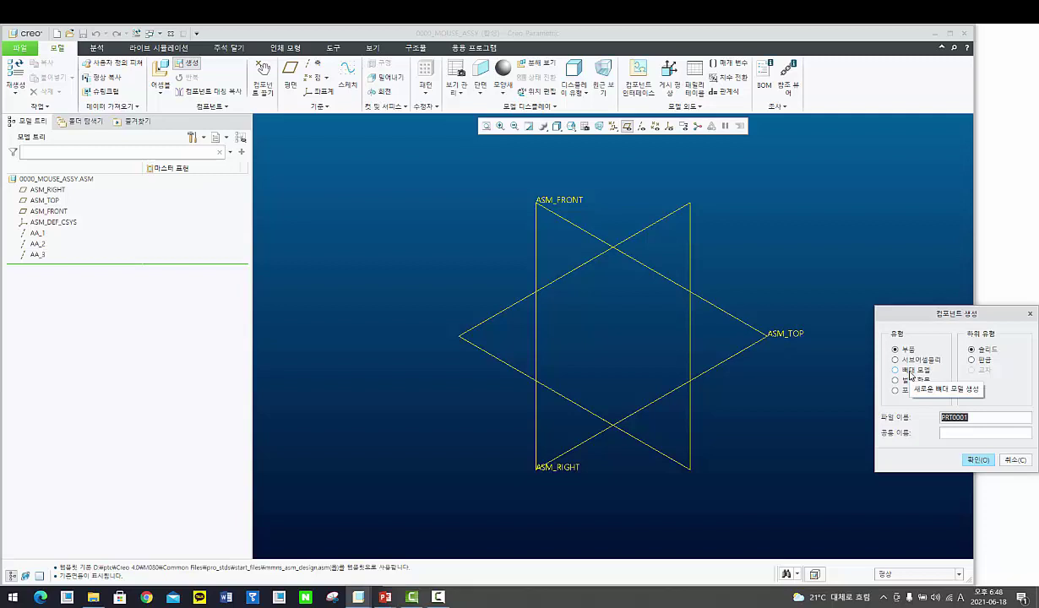
pyautogui.click(910, 375)
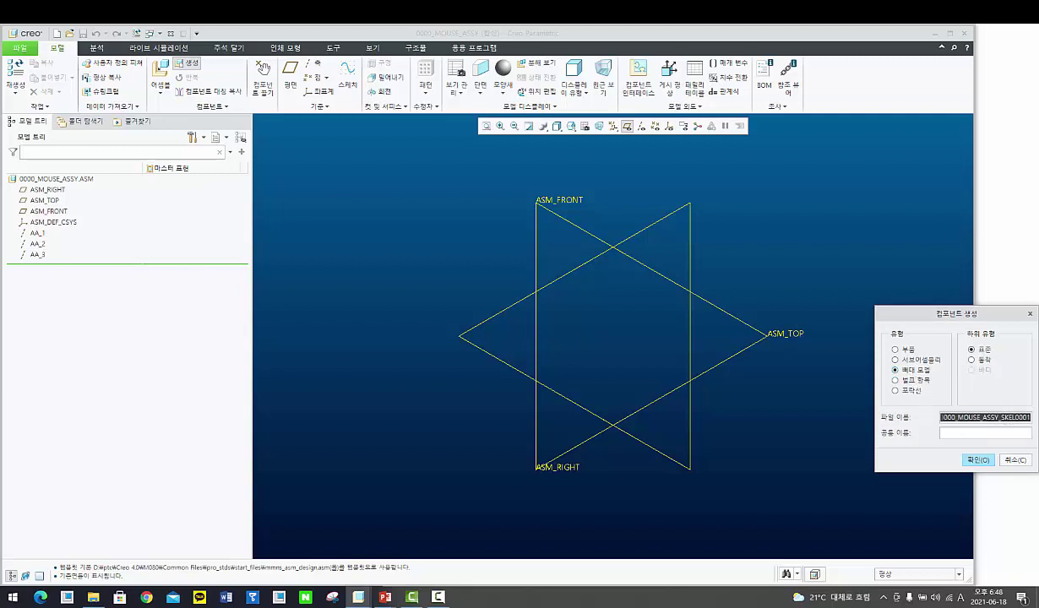
pyautogui.click(974, 460)
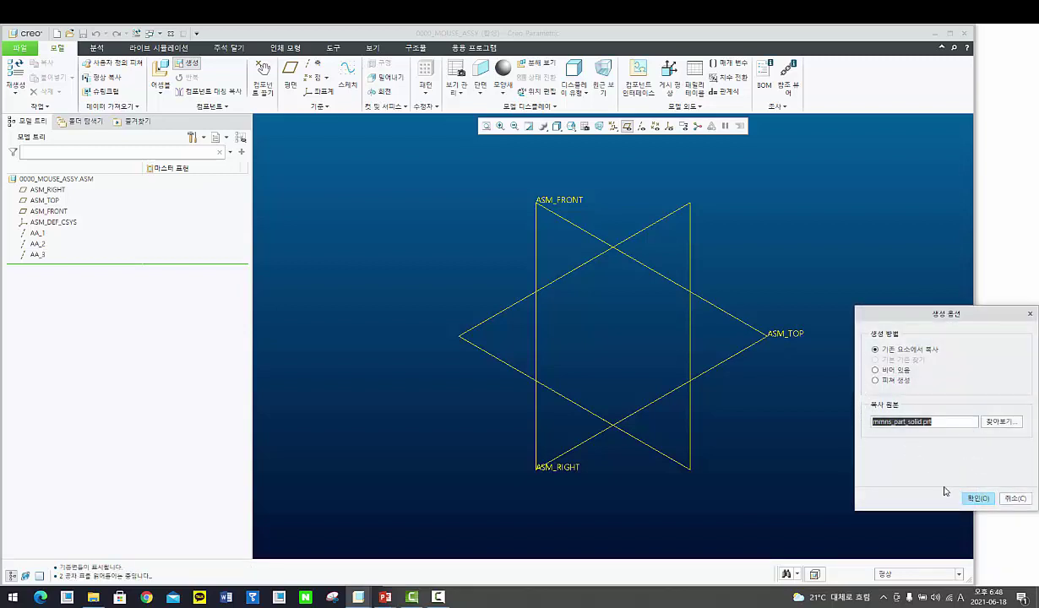
pyautogui.click(976, 498)
pyautogui.click(971, 500)
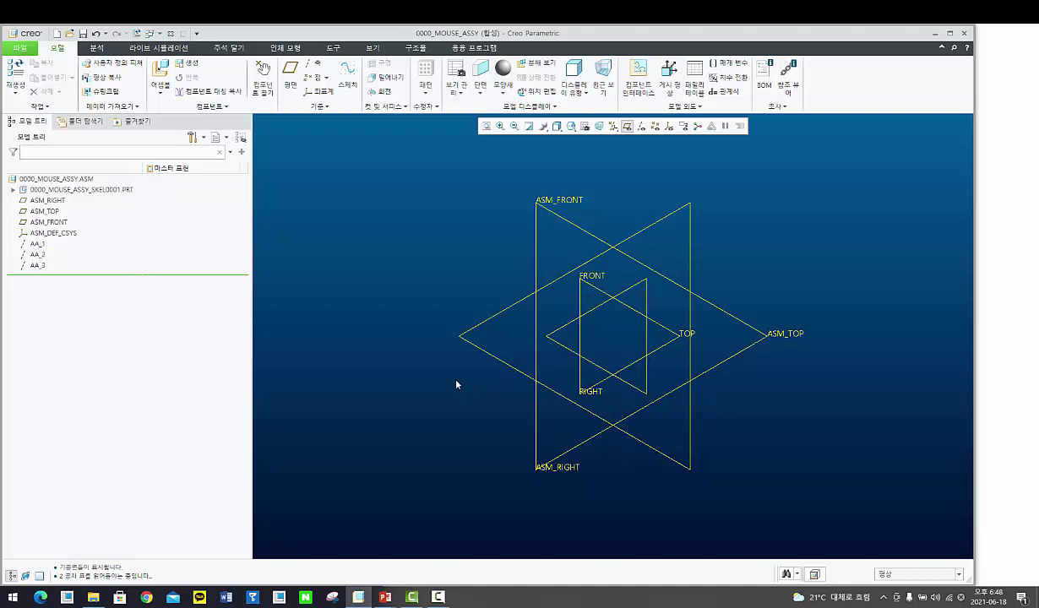
# Step: Create a standard subassembly named 000_upper_case_assy in the mouse assembly and place it with the Default constraint
pyautogui.click(191, 64)
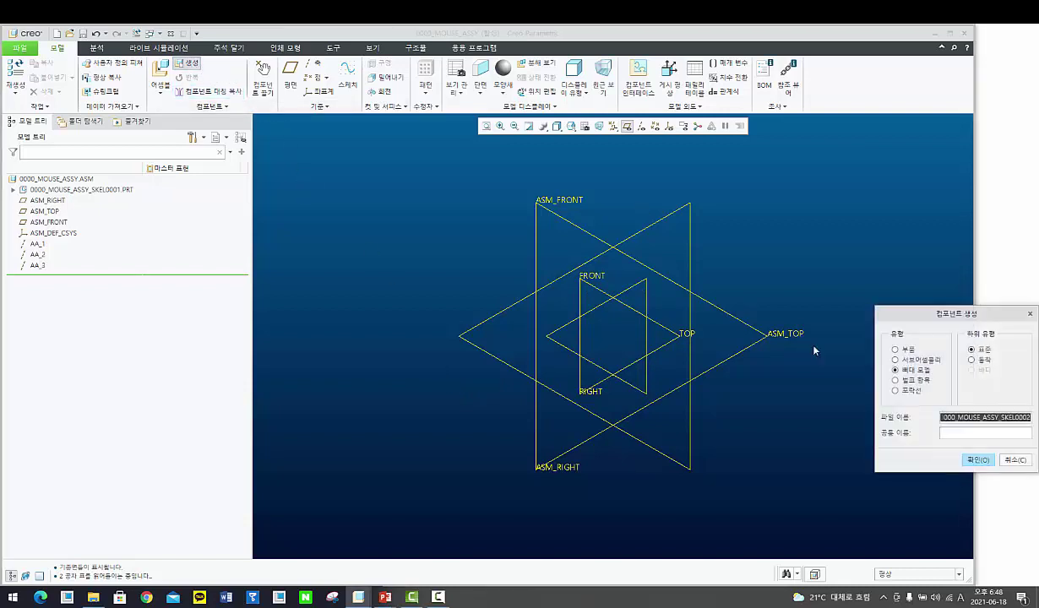
pyautogui.click(894, 359)
pyautogui.write('000')
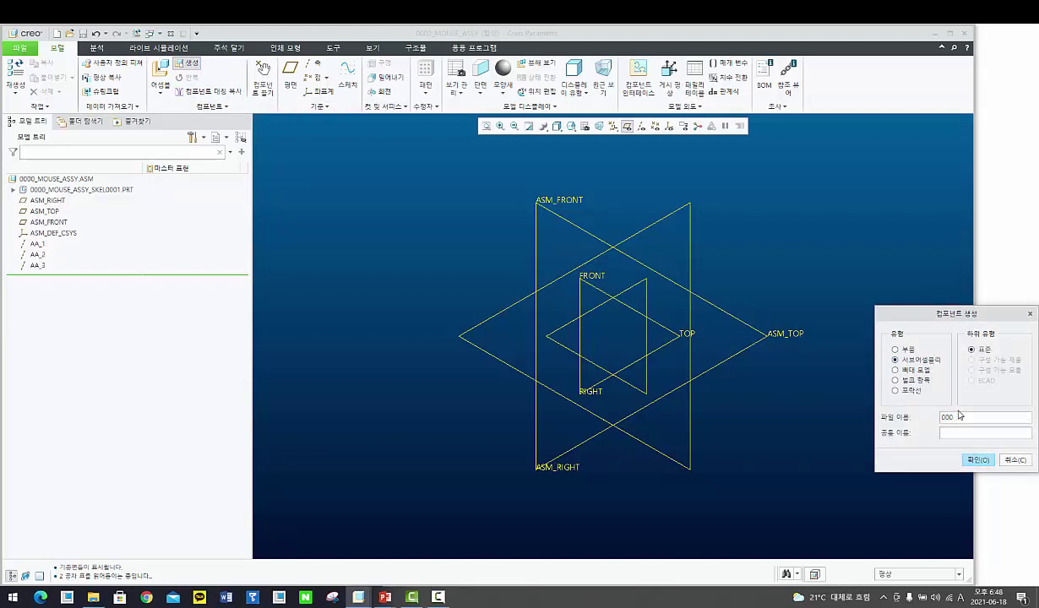
pyautogui.write('0_upper_case_assy')
pyautogui.press('Return')
pyautogui.press('Return')
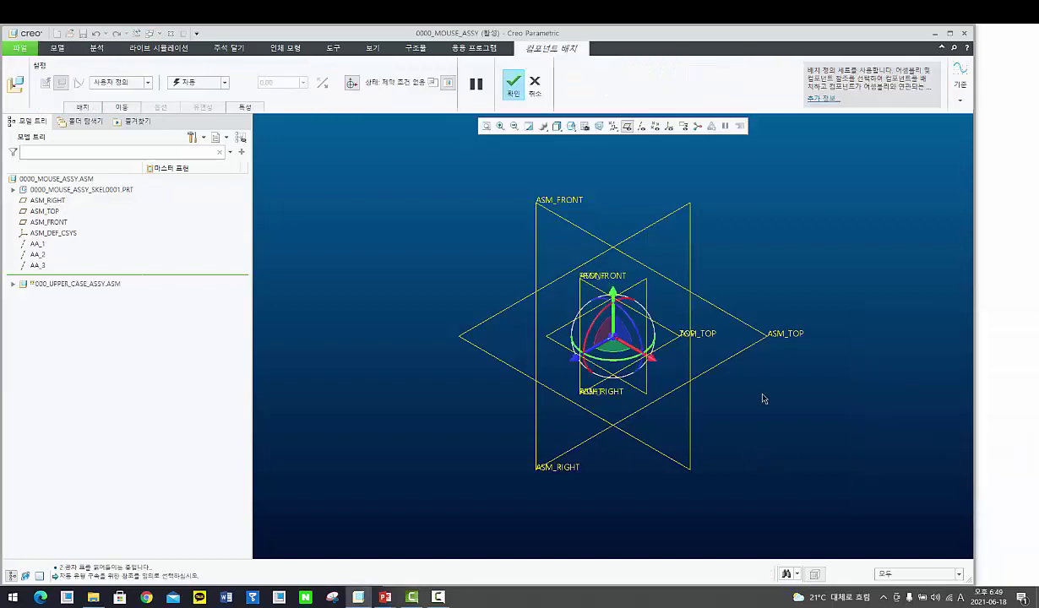
pyautogui.rightClick(763, 399)
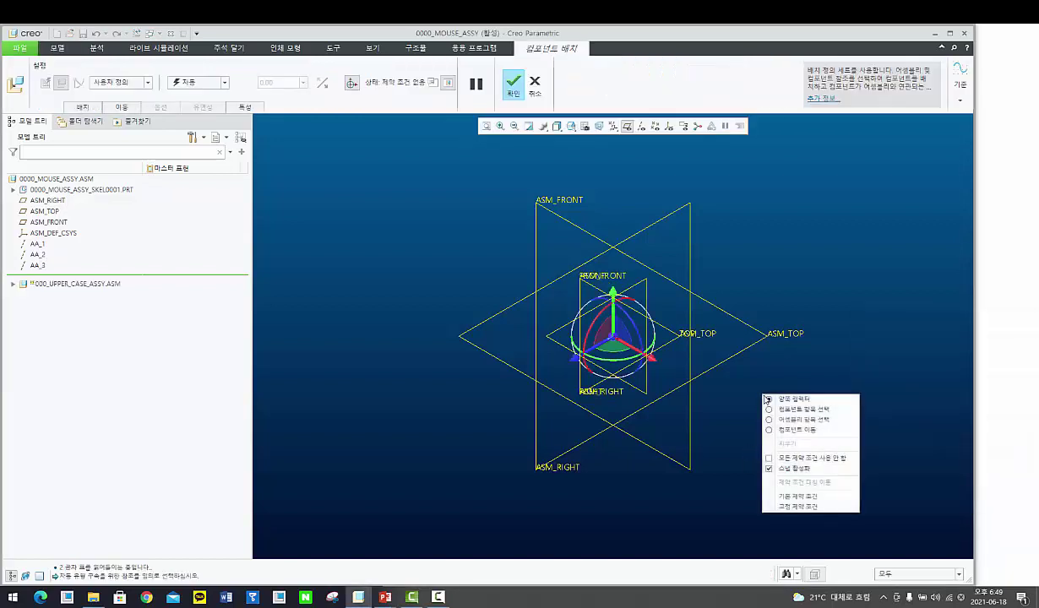
pyautogui.click(790, 496)
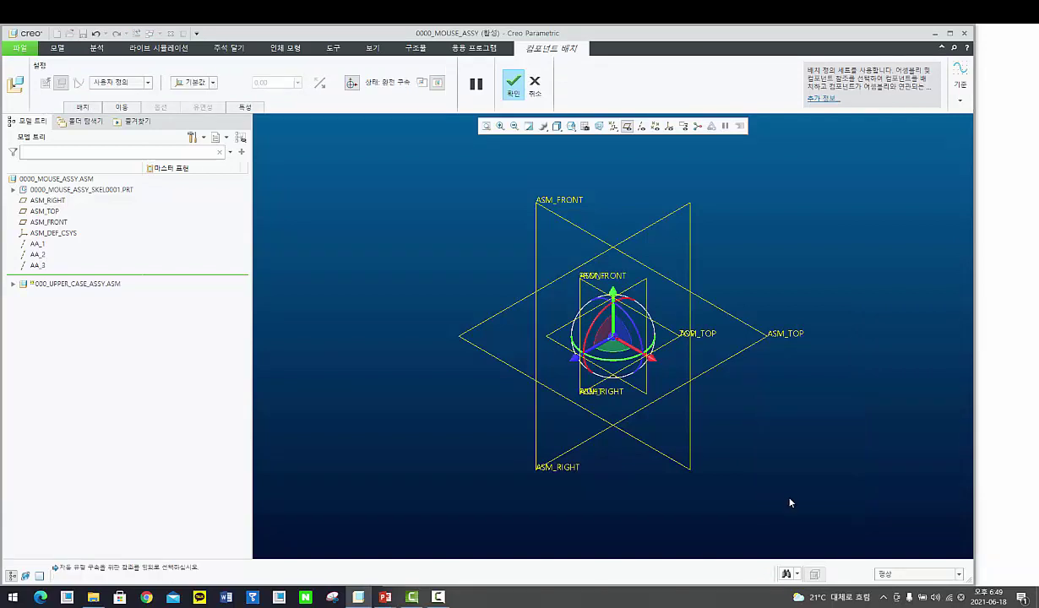
pyautogui.middleClick(452, 359)
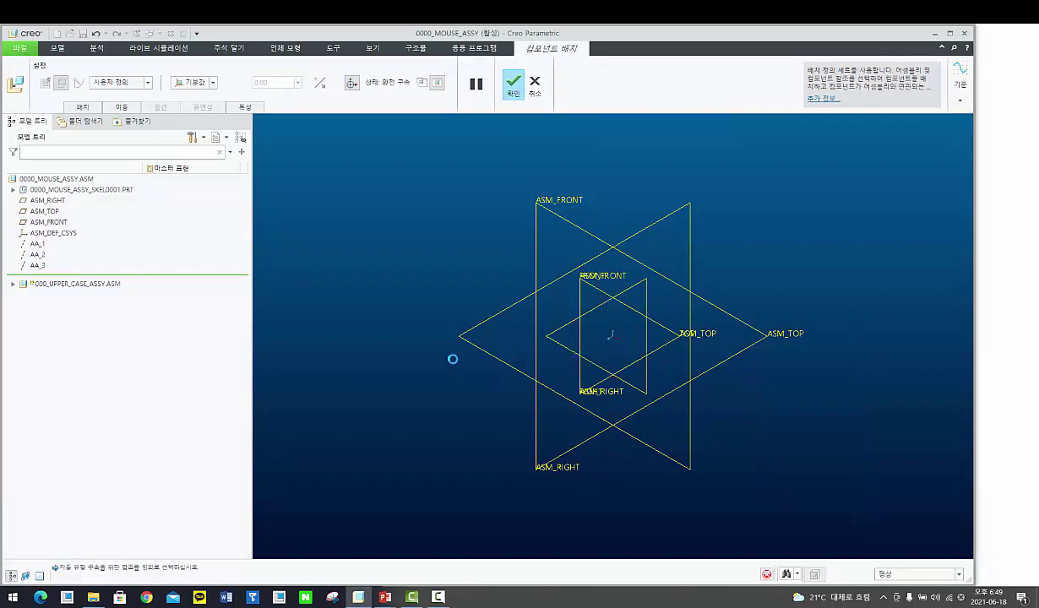
# Step: Create solid part 000_upper_case inside 000_UPPER_CASE_ASSY, copied from mmns_part_solid.prt, and place it with the Default constraint
pyautogui.click(12, 277)
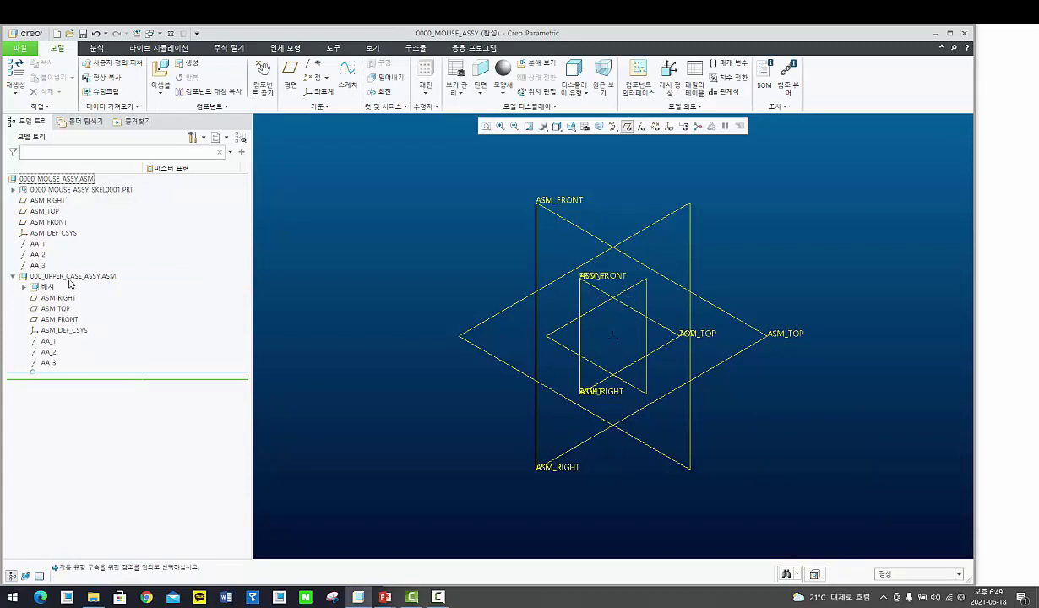
pyautogui.click(62, 277)
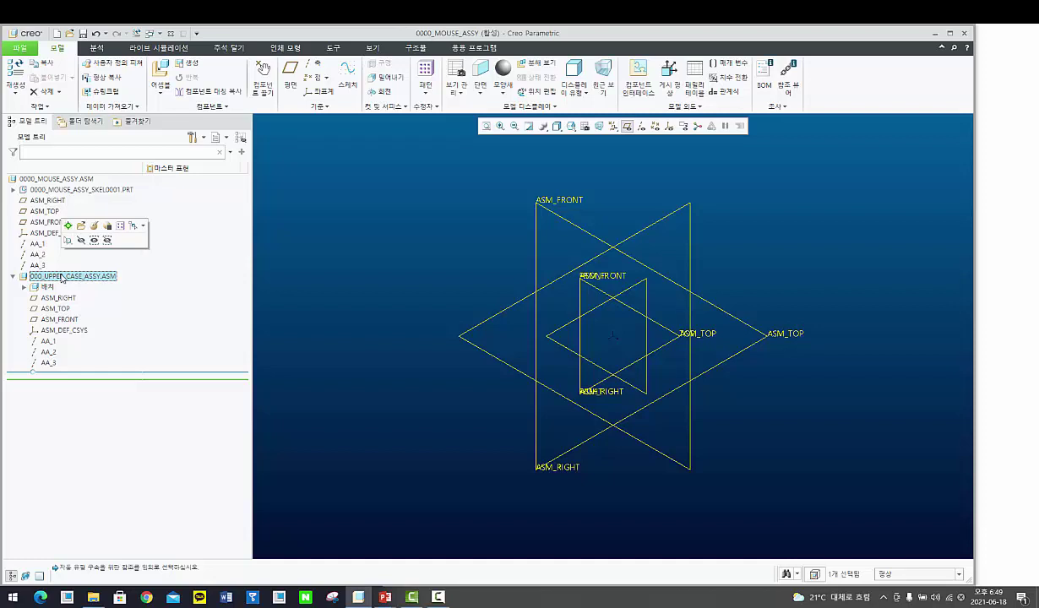
pyautogui.click(67, 225)
pyautogui.click(190, 63)
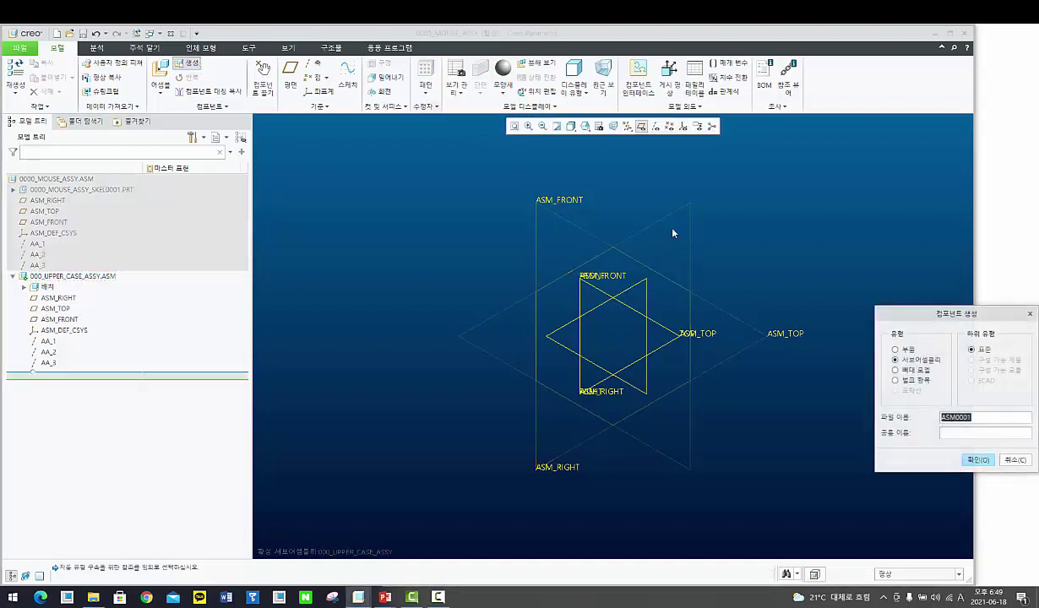
pyautogui.click(904, 351)
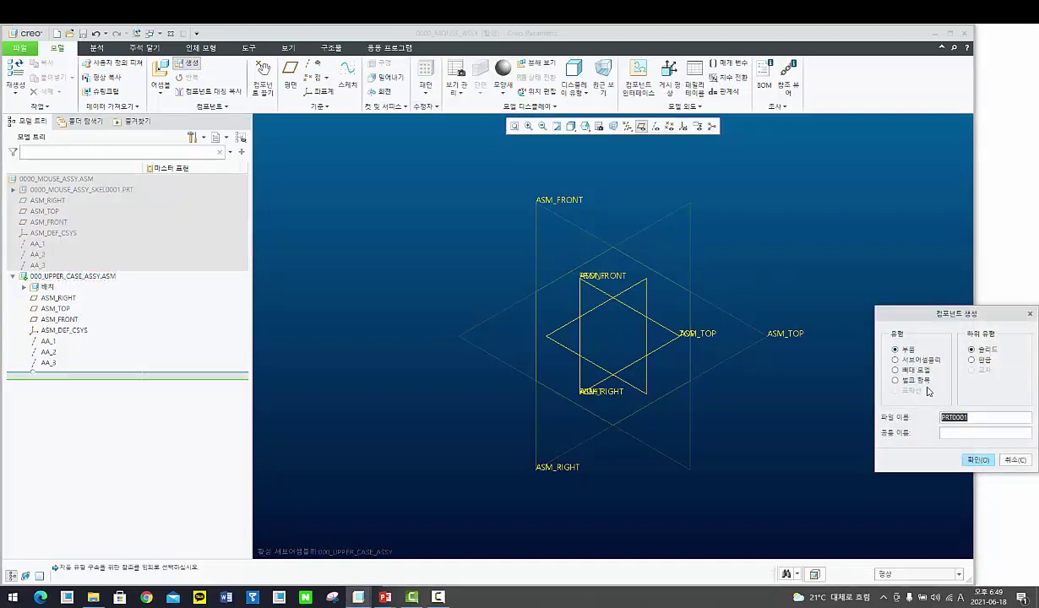
pyautogui.write('000_upper_case')
pyautogui.press('Return')
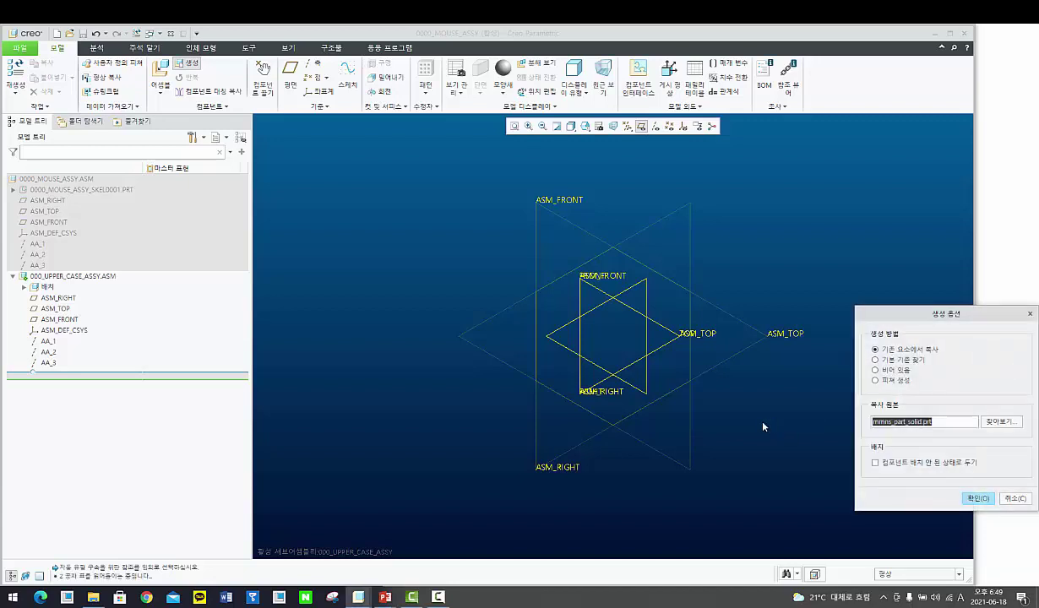
pyautogui.click(981, 502)
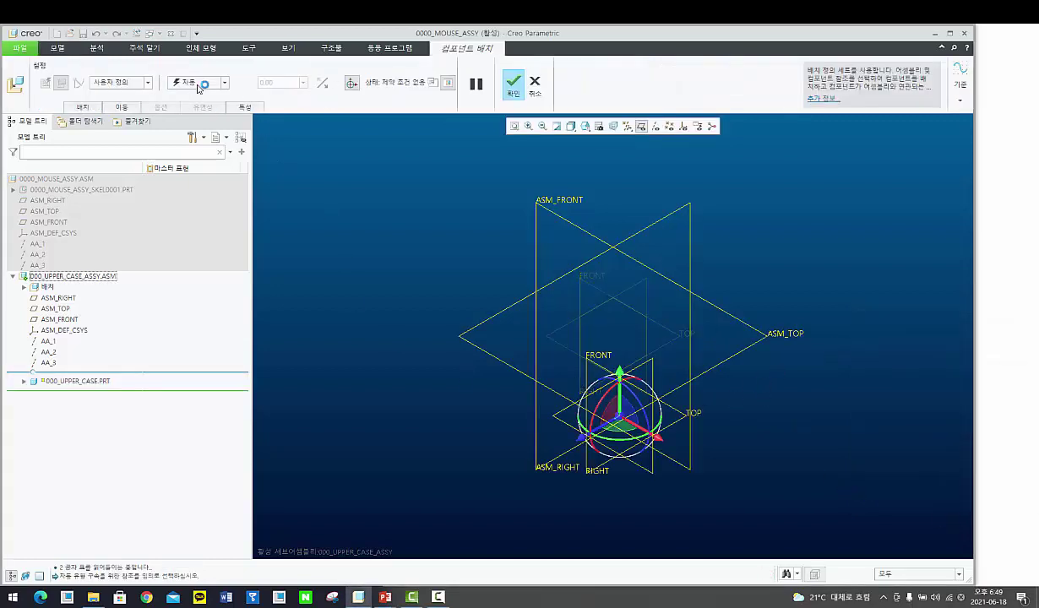
pyautogui.click(200, 84)
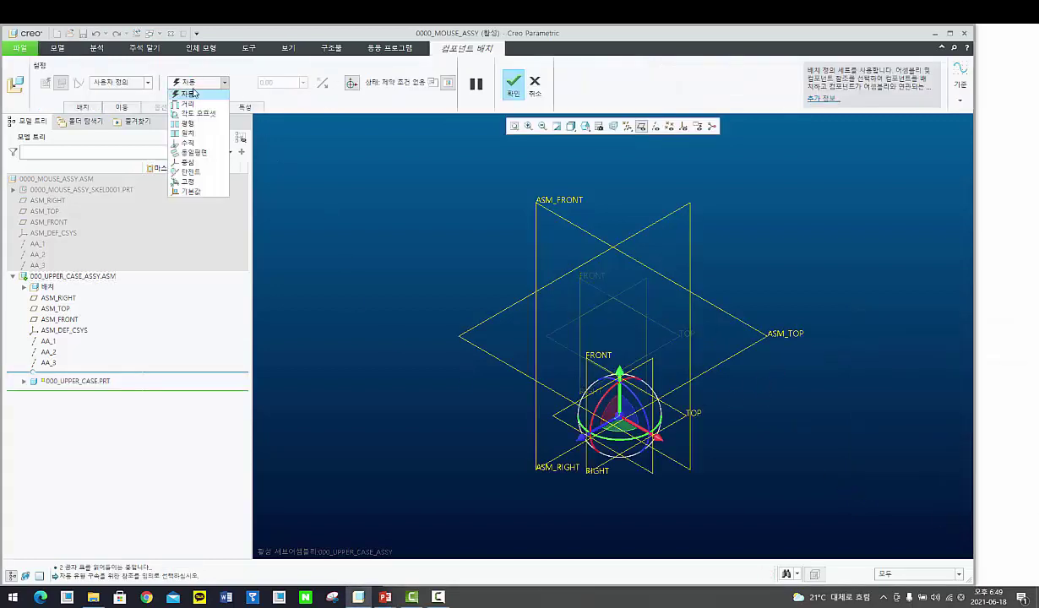
pyautogui.click(197, 193)
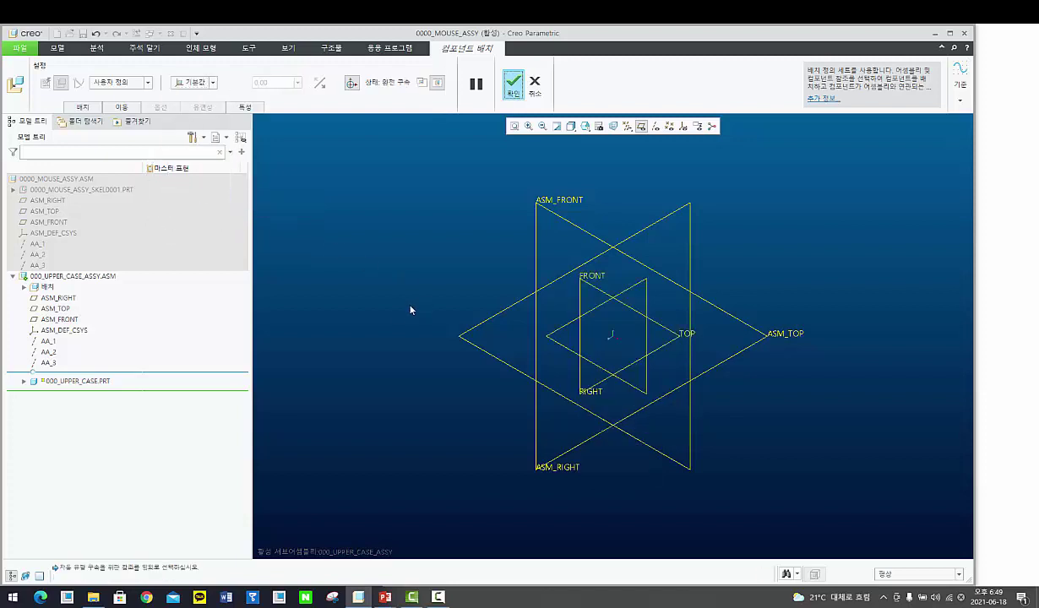
pyautogui.middleClick(401, 257)
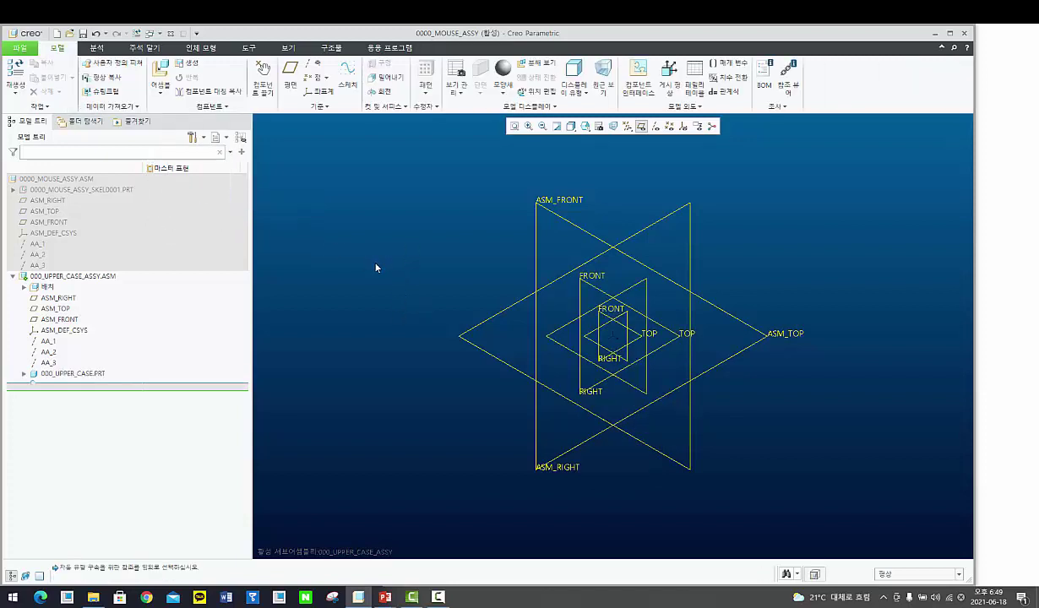
# Step: Create solid part 000_wheel_button inside the upper case subassembly, copied from mmns_part_solid.prt, and place it with the Default constraint
pyautogui.rightClick(77, 275)
pyautogui.click(145, 272)
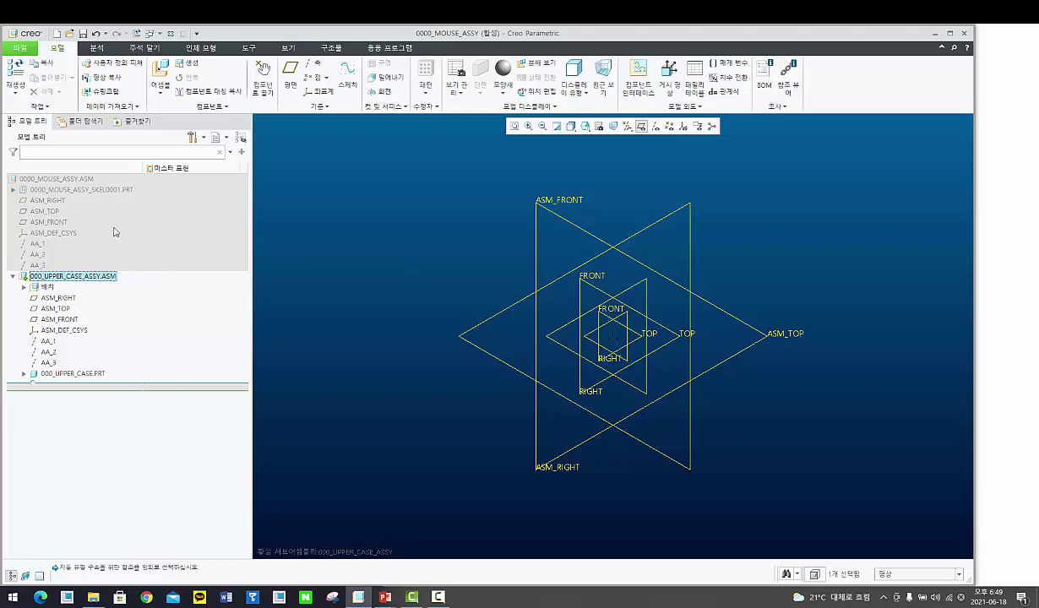
pyautogui.click(188, 62)
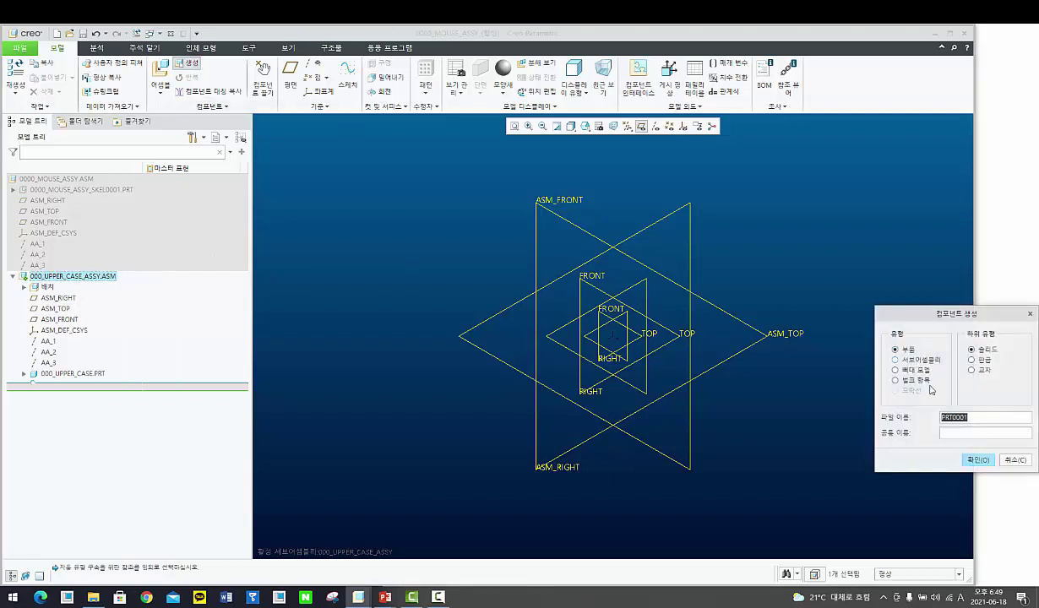
pyautogui.write('000')
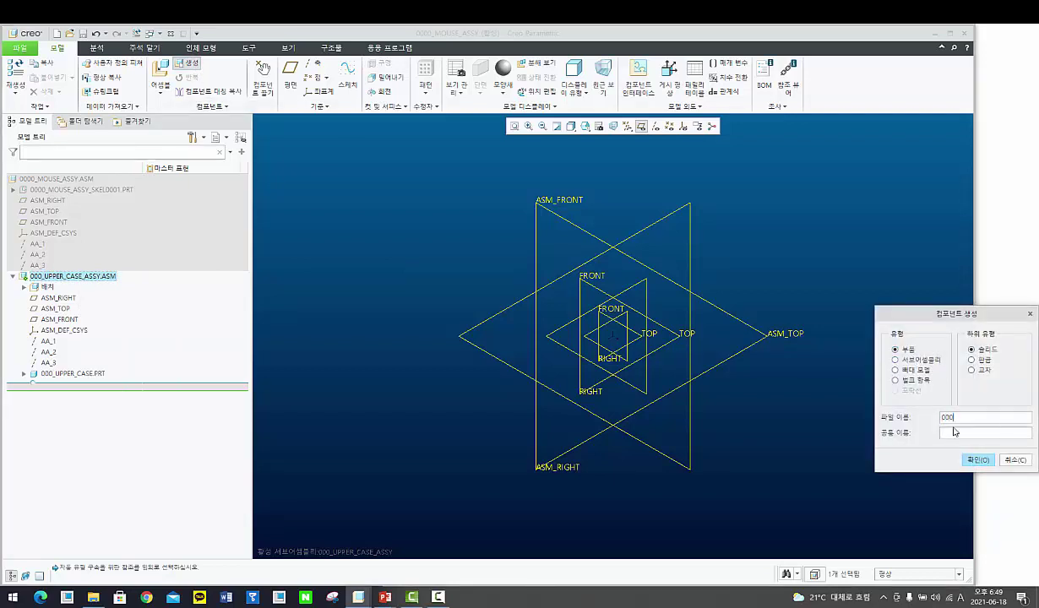
pyautogui.write('_wheel_button')
pyautogui.press('Return')
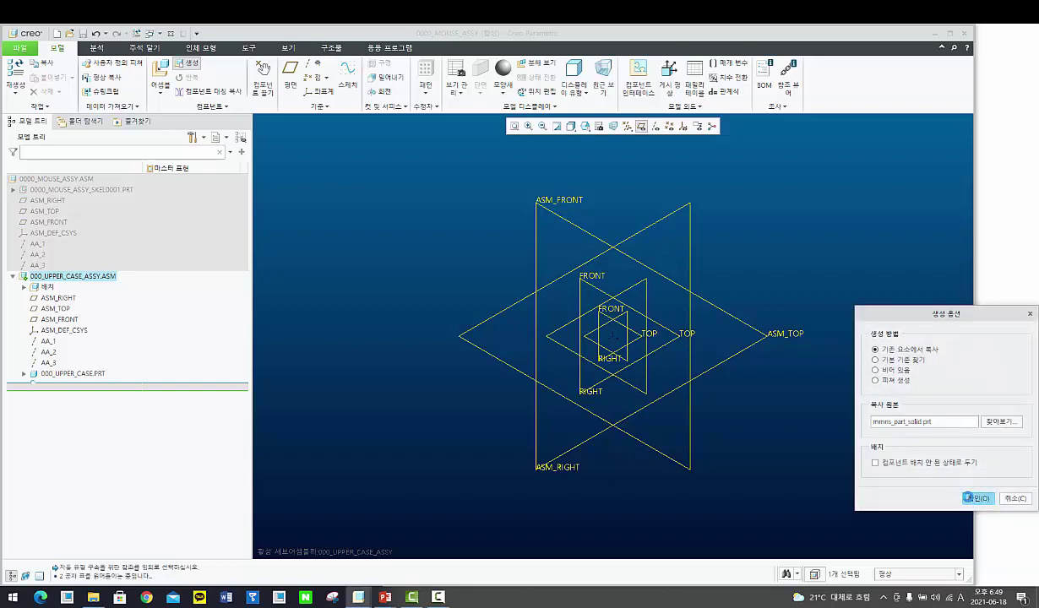
pyautogui.click(978, 499)
pyautogui.rightClick(784, 383)
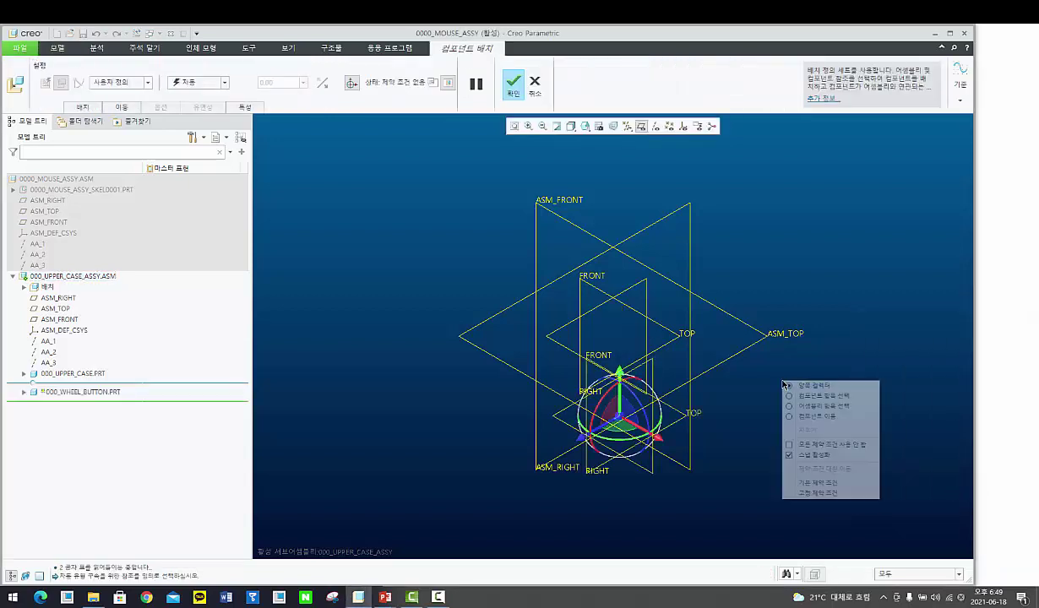
pyautogui.click(817, 489)
pyautogui.click(200, 83)
pyautogui.click(196, 193)
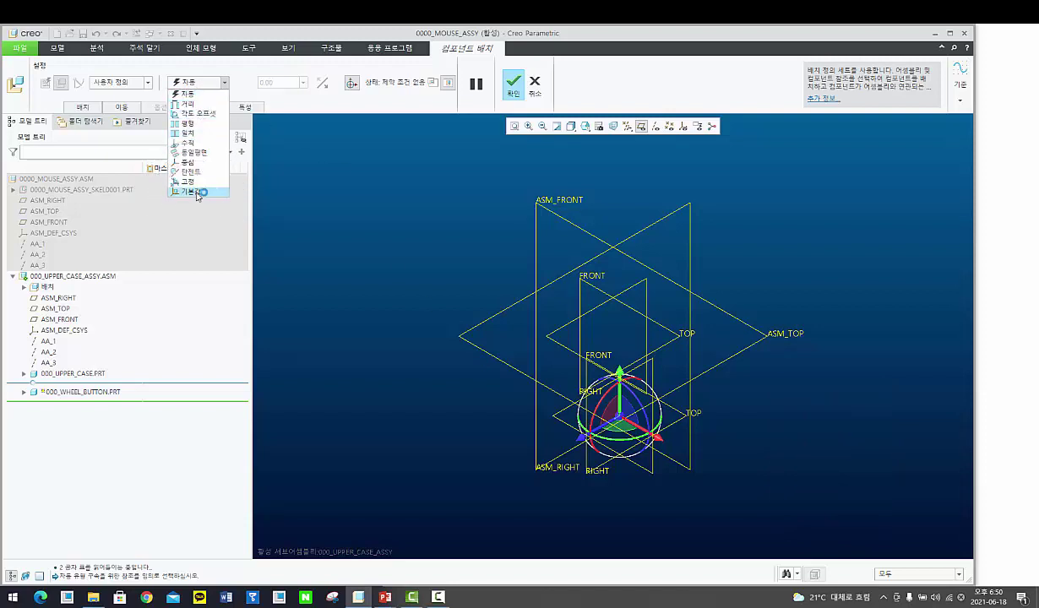
pyautogui.middleClick(389, 290)
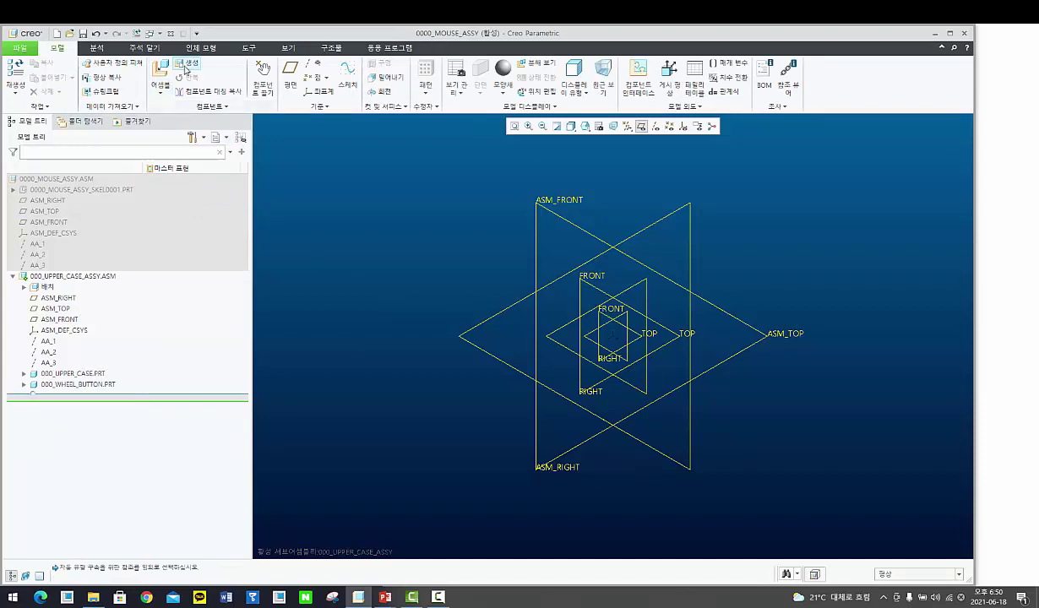
# Step: Create solid part 000_button inside the upper case subassembly, copied from mmns_part_solid.prt, and place it with the Default constraint
pyautogui.click(186, 67)
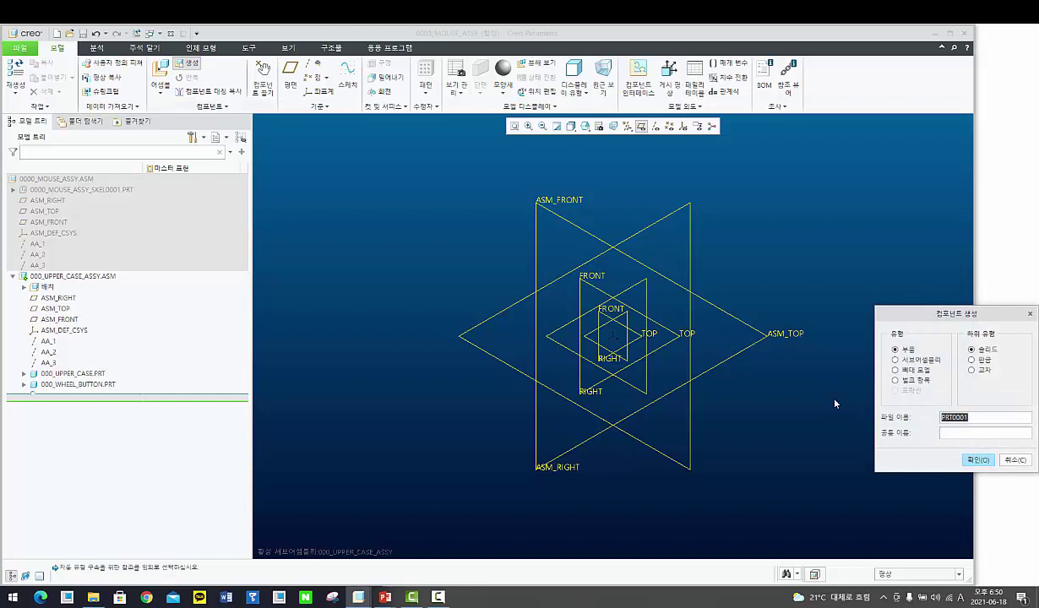
pyautogui.write('000_button')
pyautogui.click(978, 459)
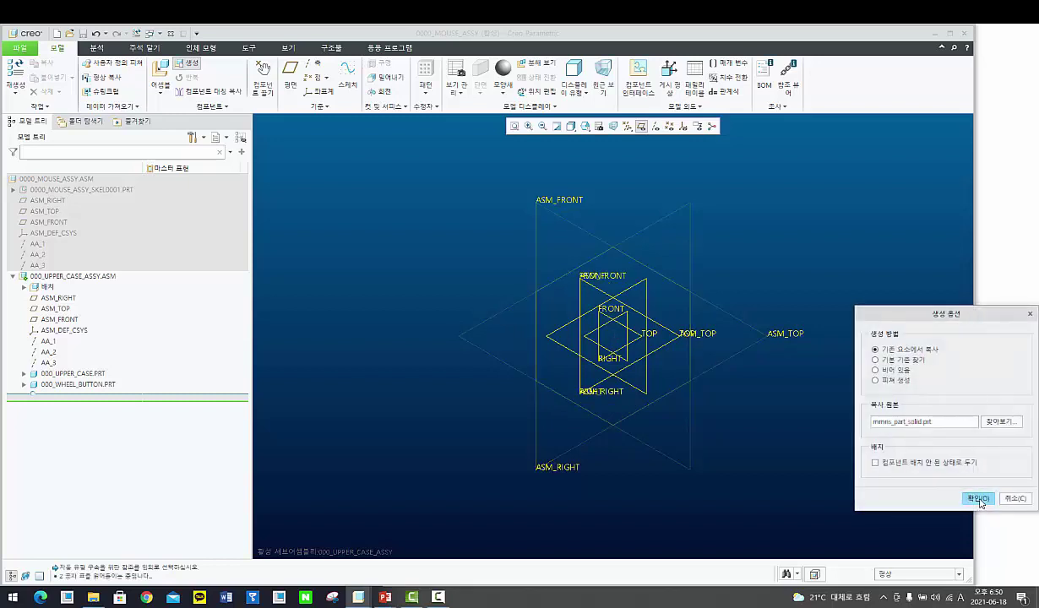
pyautogui.click(978, 498)
pyautogui.rightClick(797, 389)
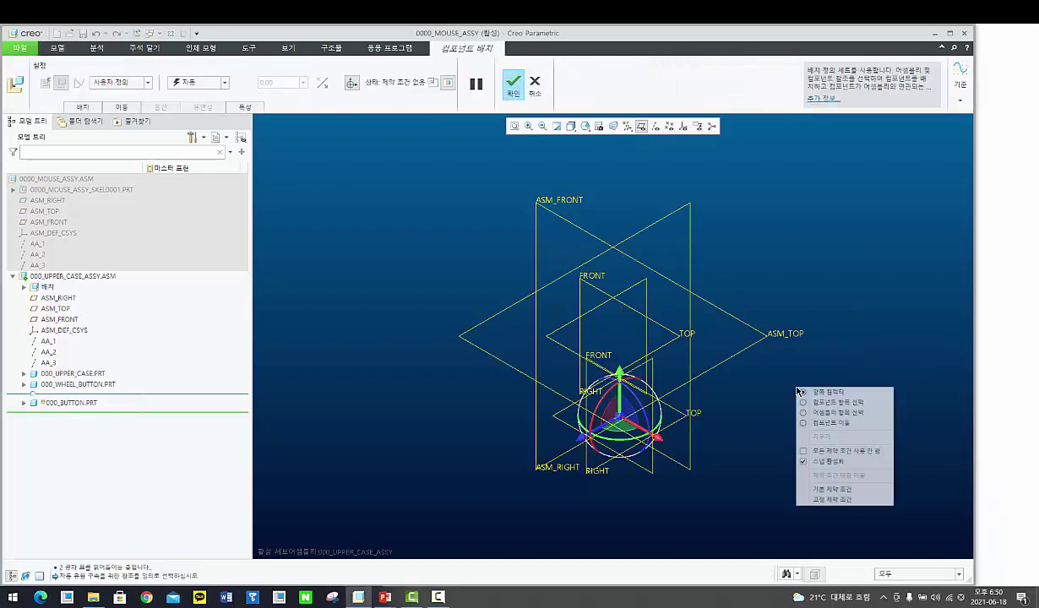
pyautogui.click(836, 490)
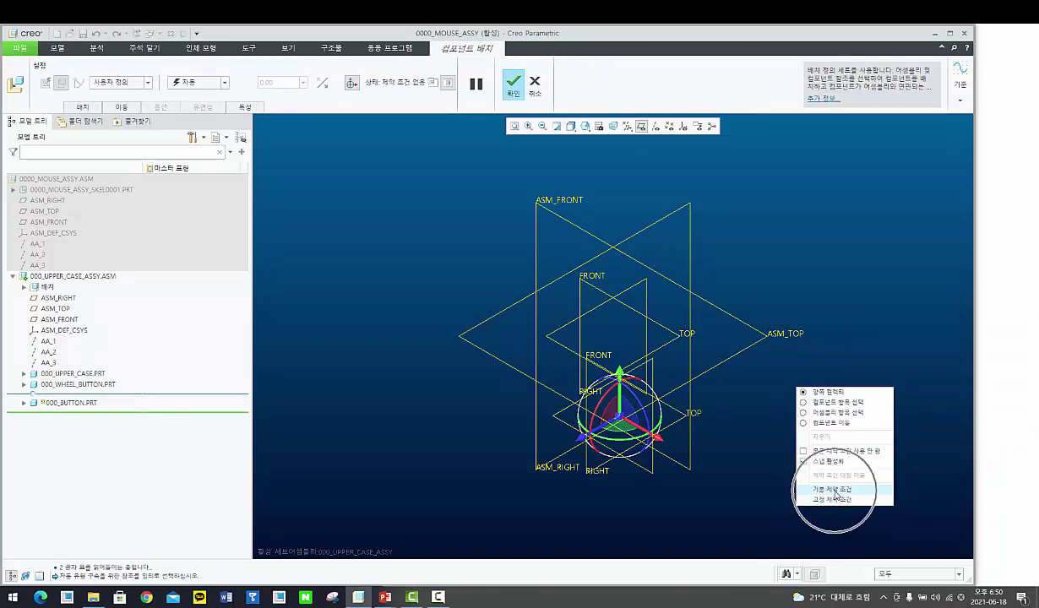
pyautogui.middleClick(834, 493)
# Step: Make the top-level mouse assembly active again and select the 000_UPPER_CASE part in the model tree
pyautogui.scroll(4, 786, 437)
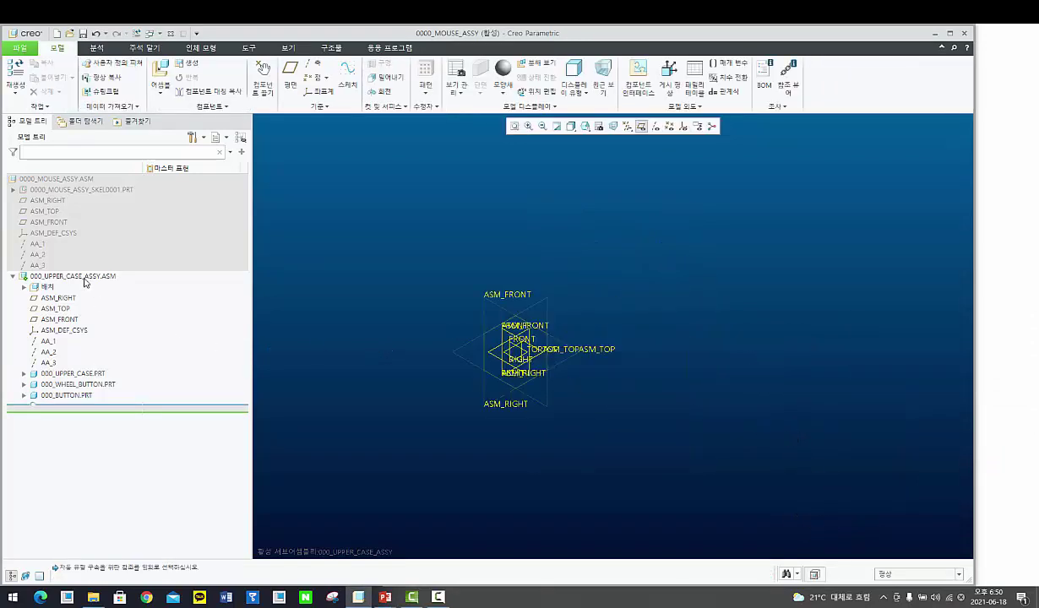
pyautogui.scroll(-4, 497, 397)
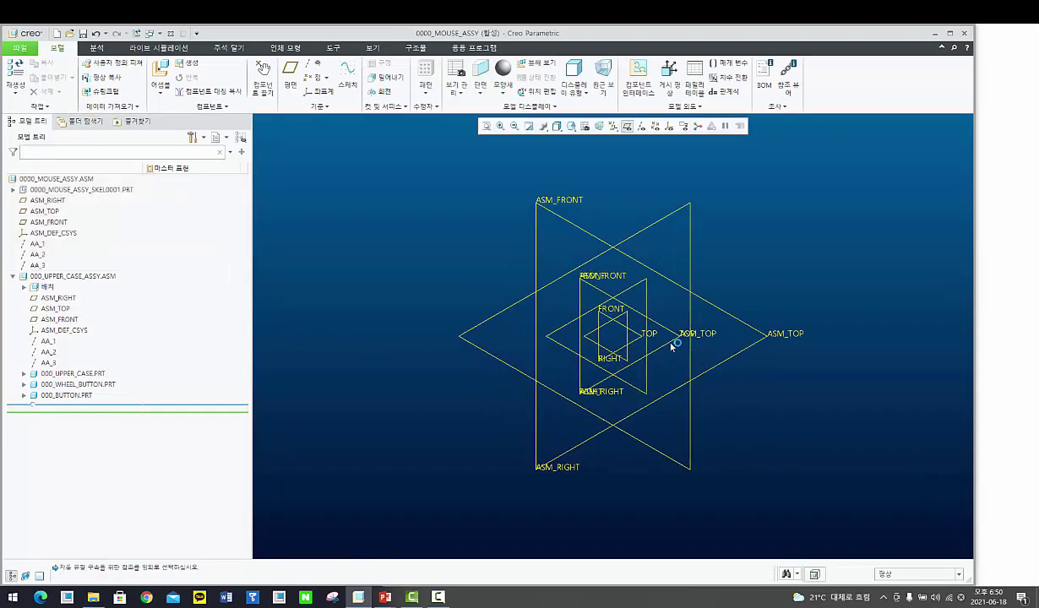
pyautogui.click(71, 276)
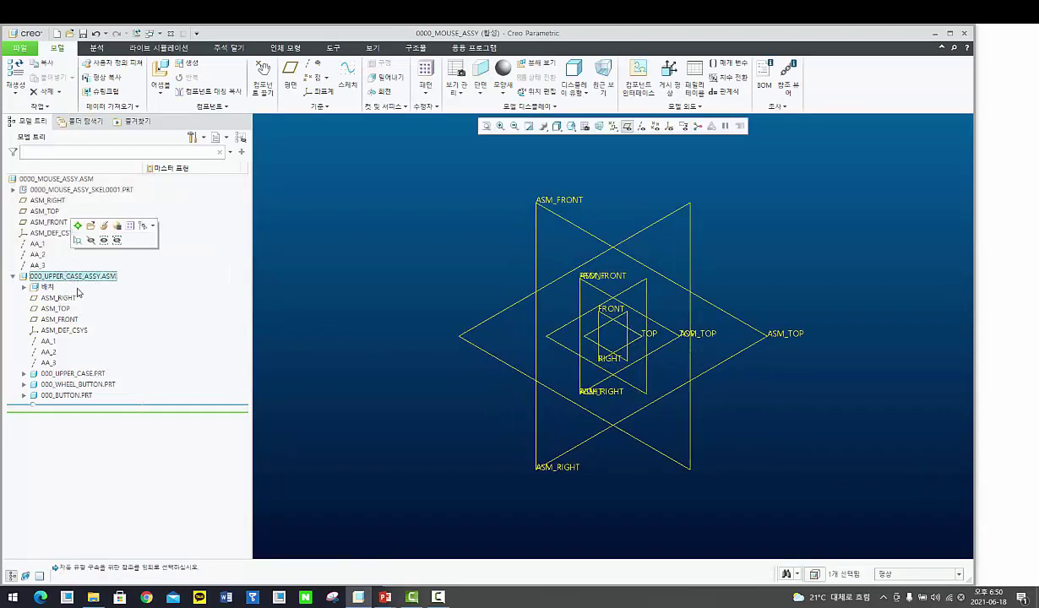
pyautogui.click(73, 374)
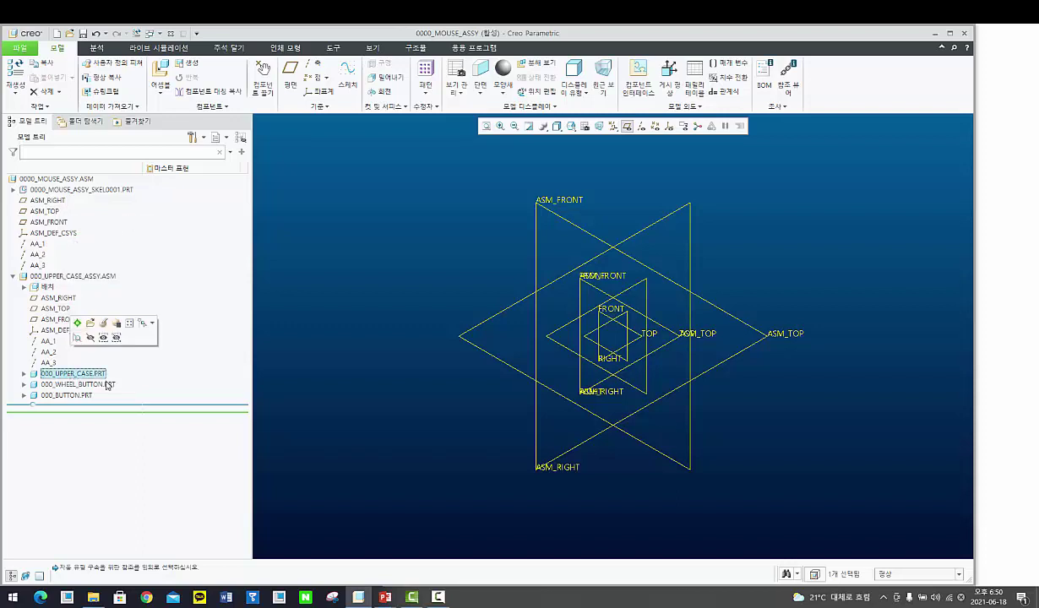
pyautogui.click(107, 384)
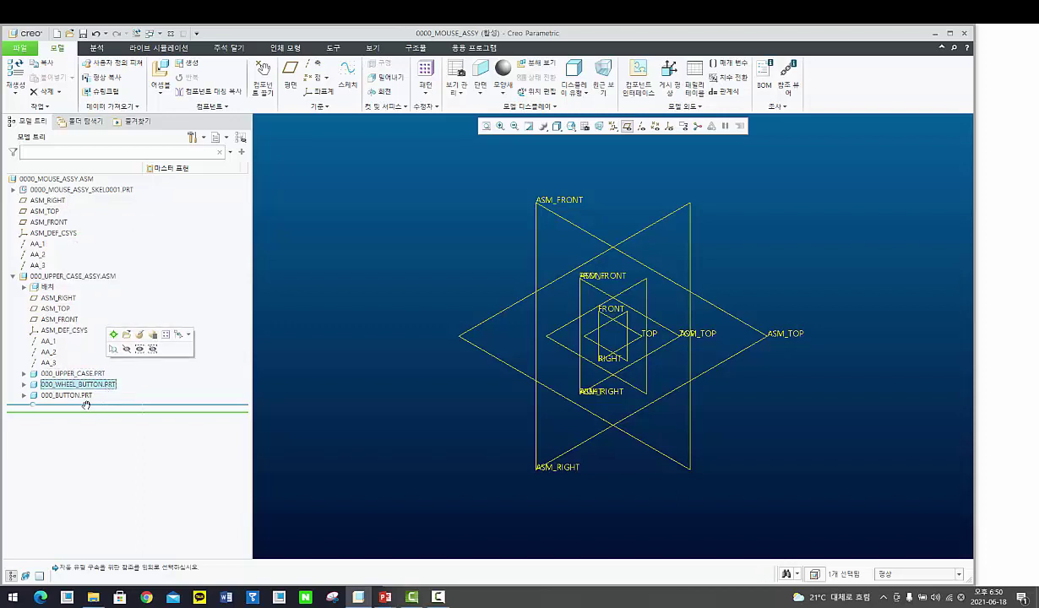
pyautogui.click(80, 394)
pyautogui.click(332, 338)
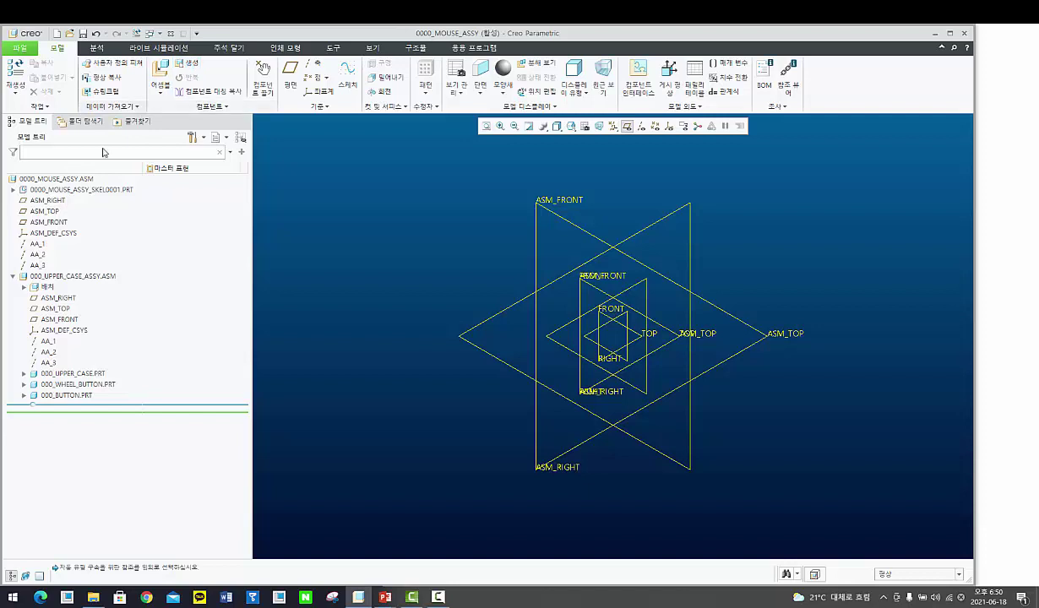
pyautogui.click(68, 179)
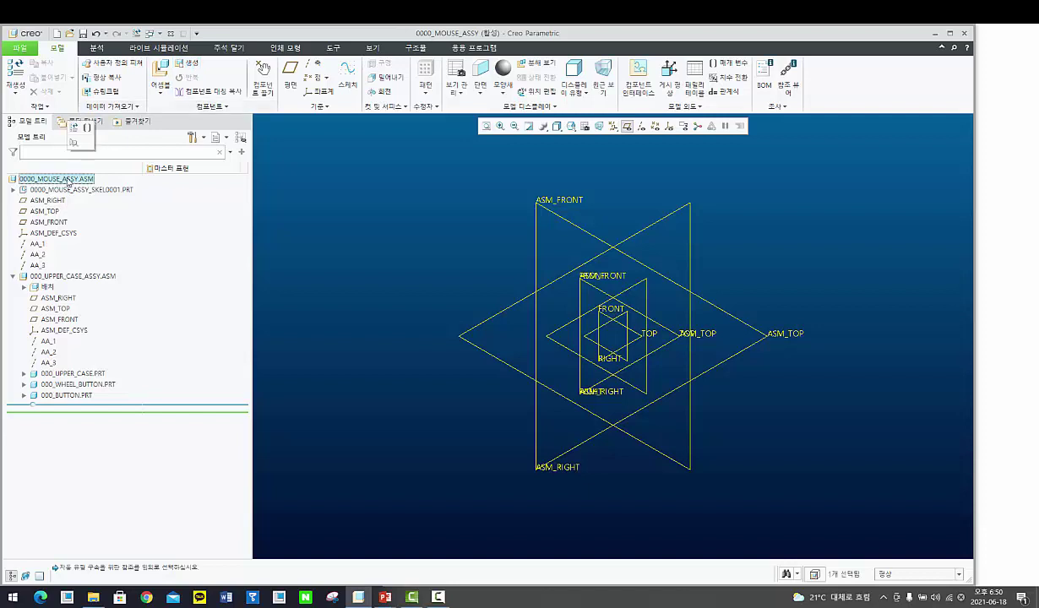
pyautogui.rightClick(67, 179)
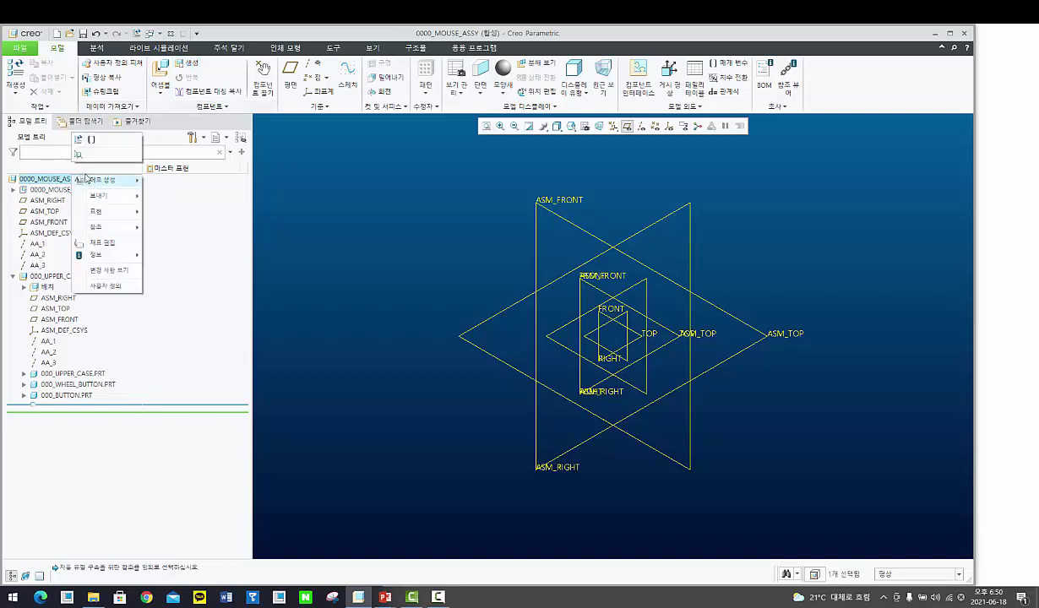
pyautogui.click(344, 279)
pyautogui.rightClick(36, 180)
pyautogui.click(331, 199)
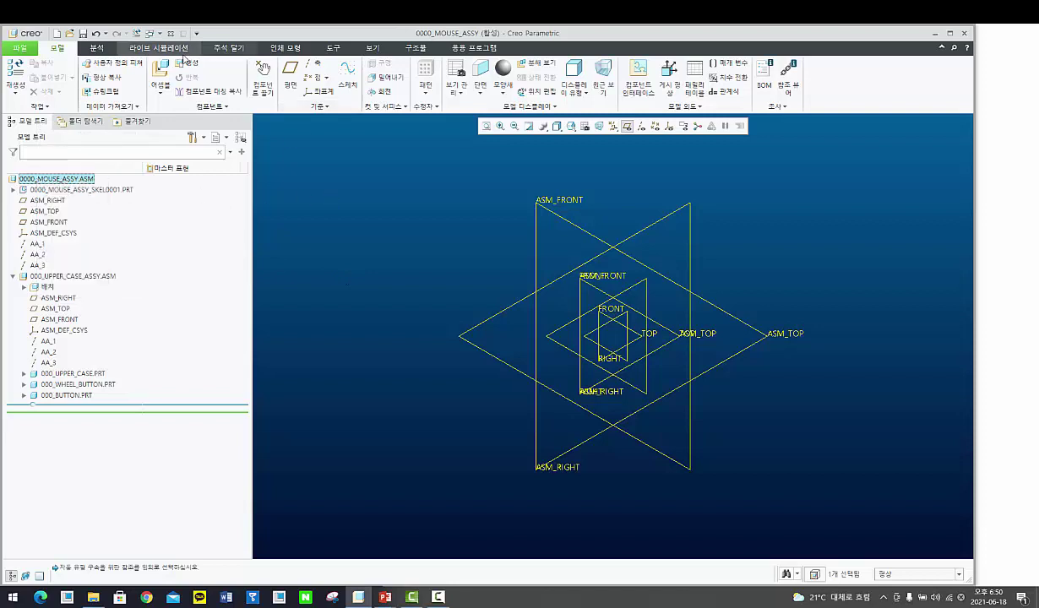
# Step: Create subassembly 000_lower_case_assy in the top-level mouse assembly, copied from mmns_asm_design.asm, and place it with the Default constraint
pyautogui.click(186, 62)
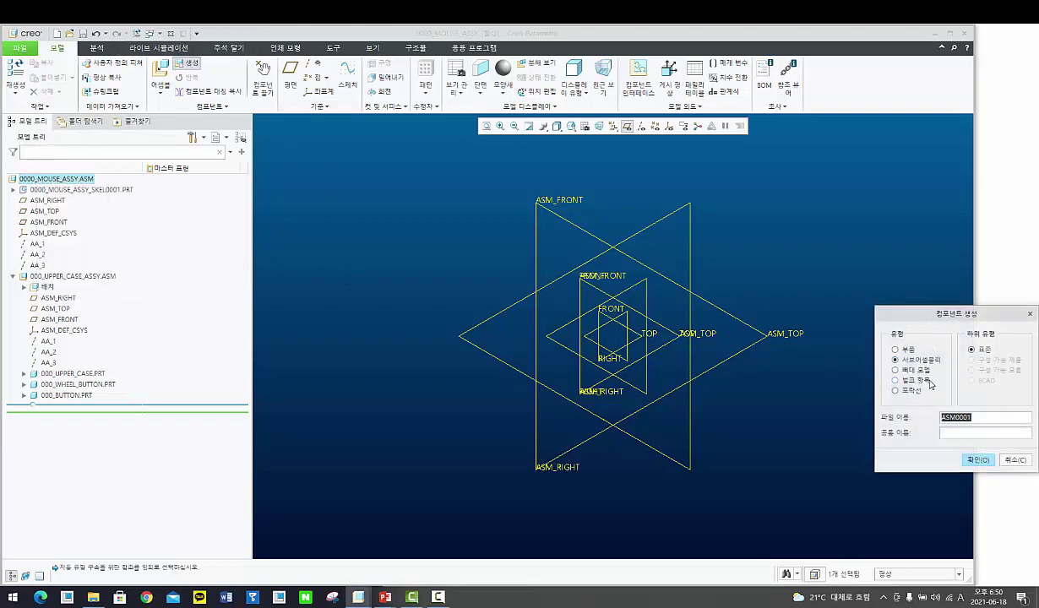
pyautogui.write('000')
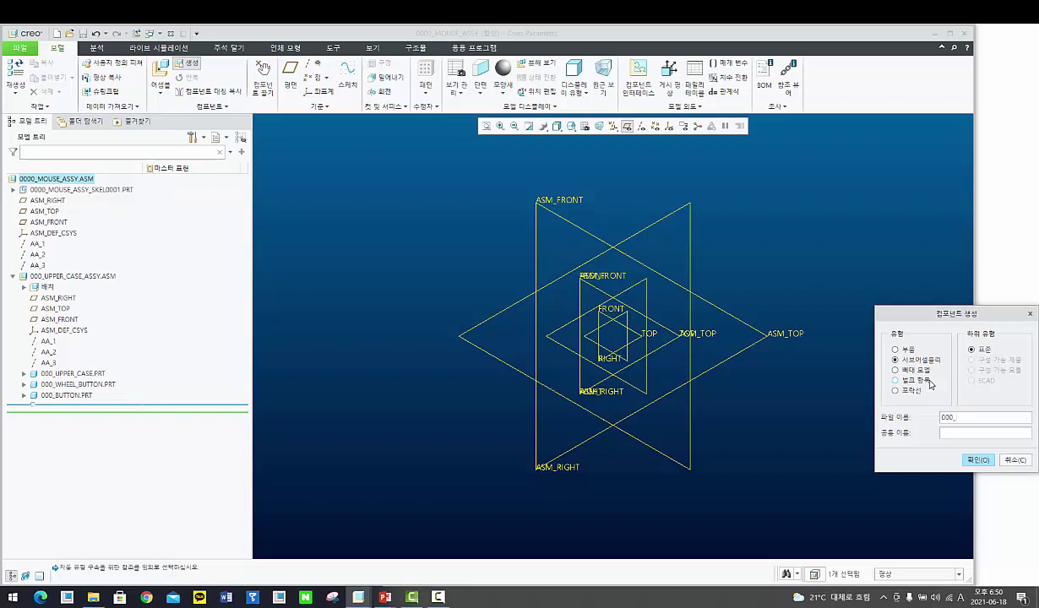
pyautogui.write('_lower_case_assy')
pyautogui.press('Return')
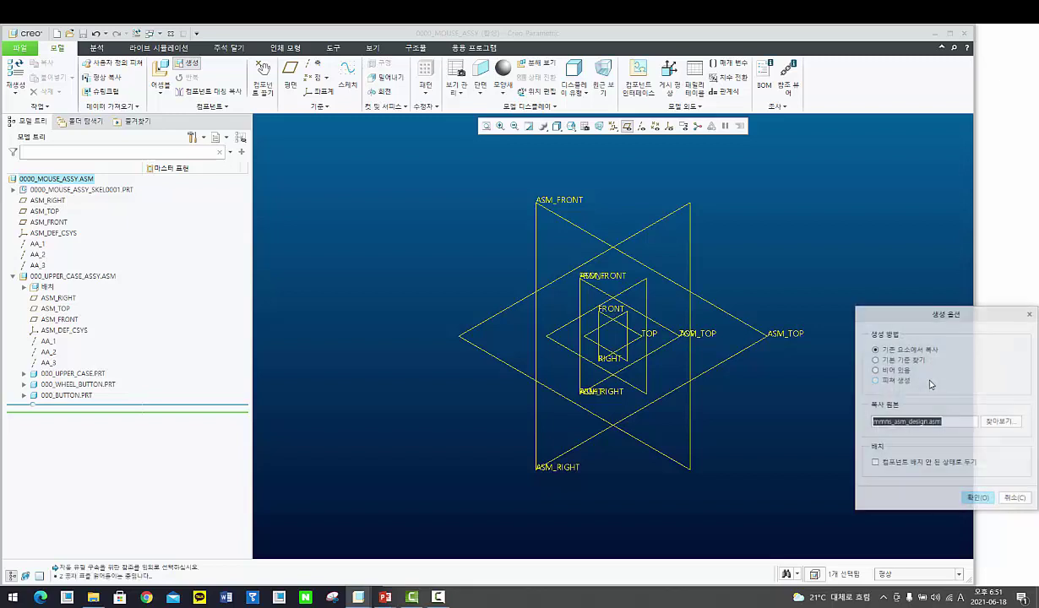
pyautogui.middleClick(819, 283)
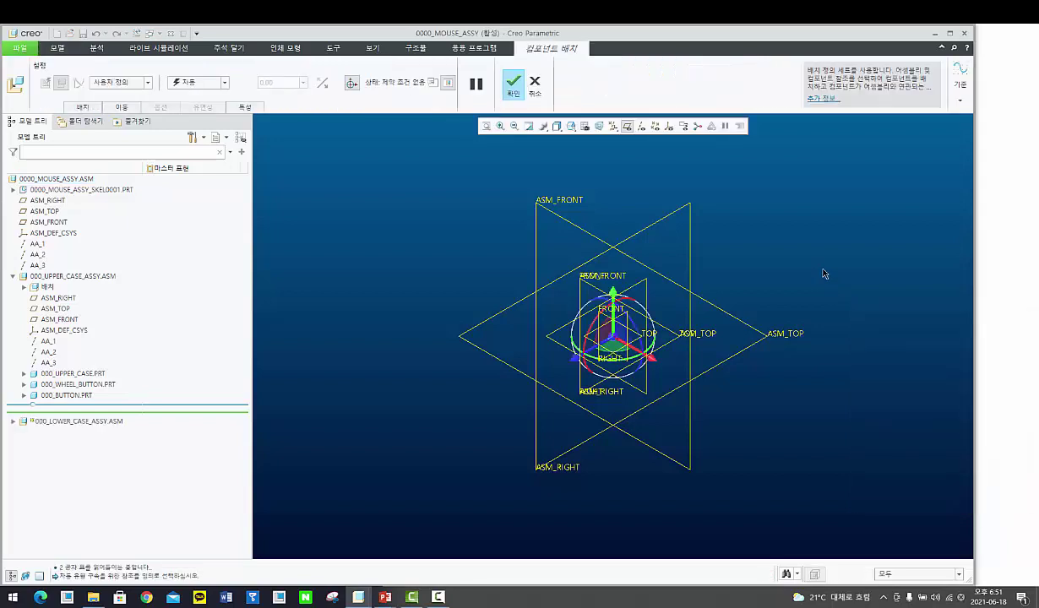
pyautogui.rightClick(824, 272)
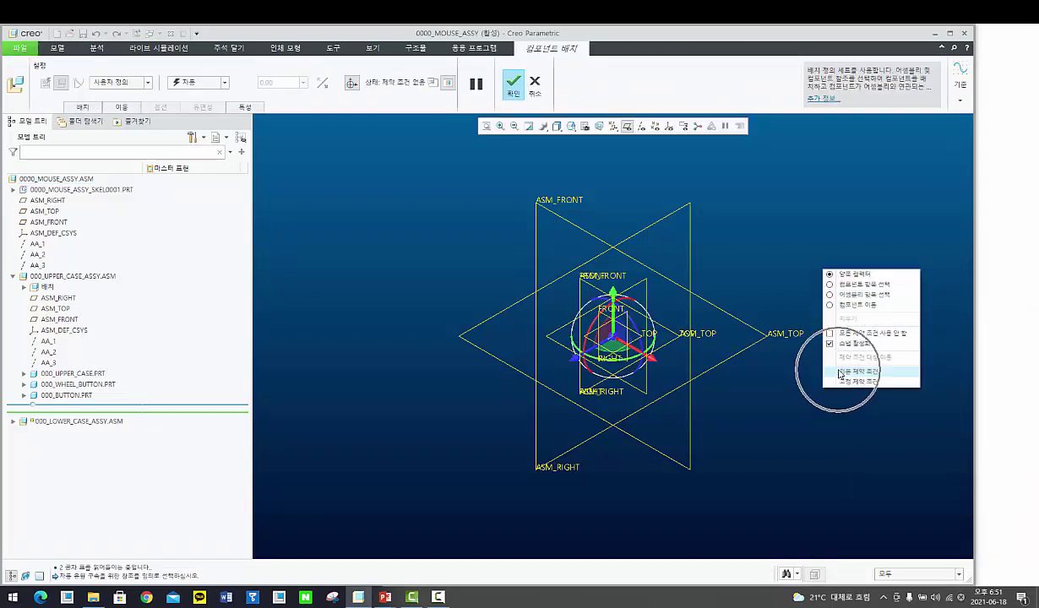
pyautogui.click(840, 372)
pyautogui.middleClick(781, 397)
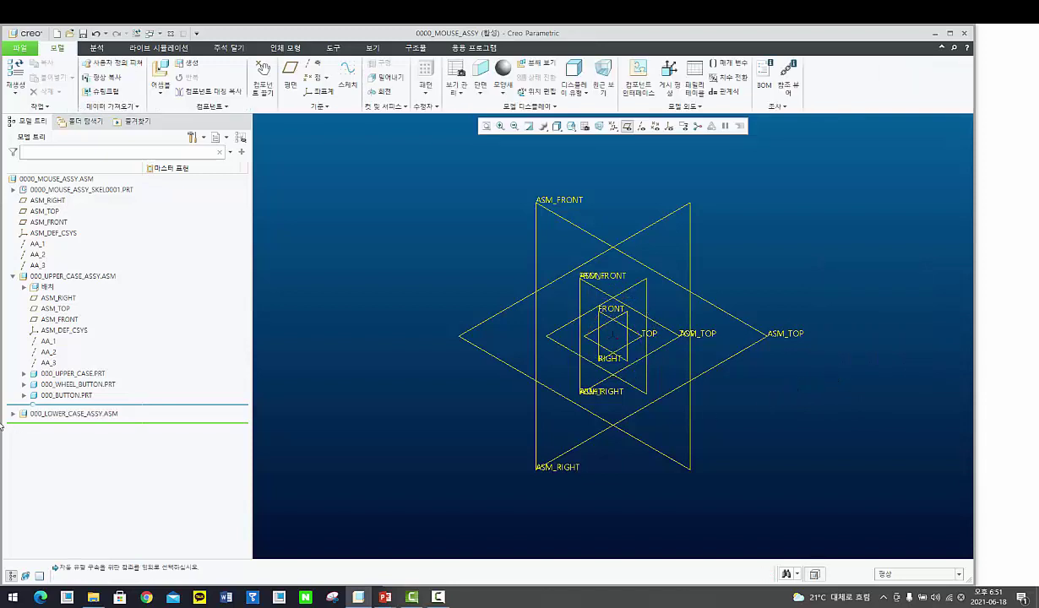
# Step: Activate the 000_LOWER_CASE_ASSY subassembly and create solid part 000_lower_case in it, placed with the Default constraint
pyautogui.click(65, 415)
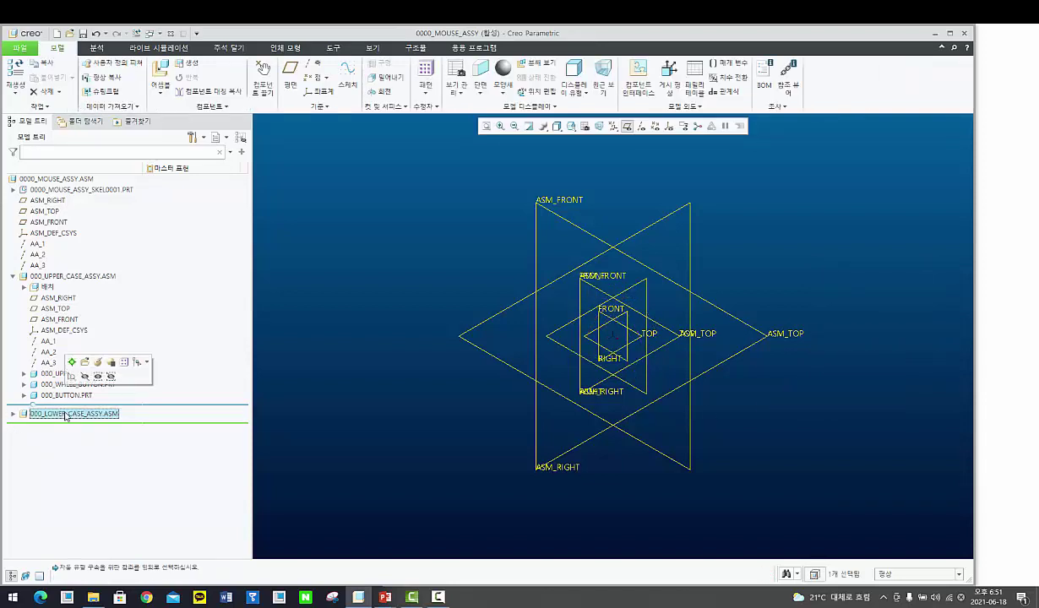
pyautogui.click(74, 363)
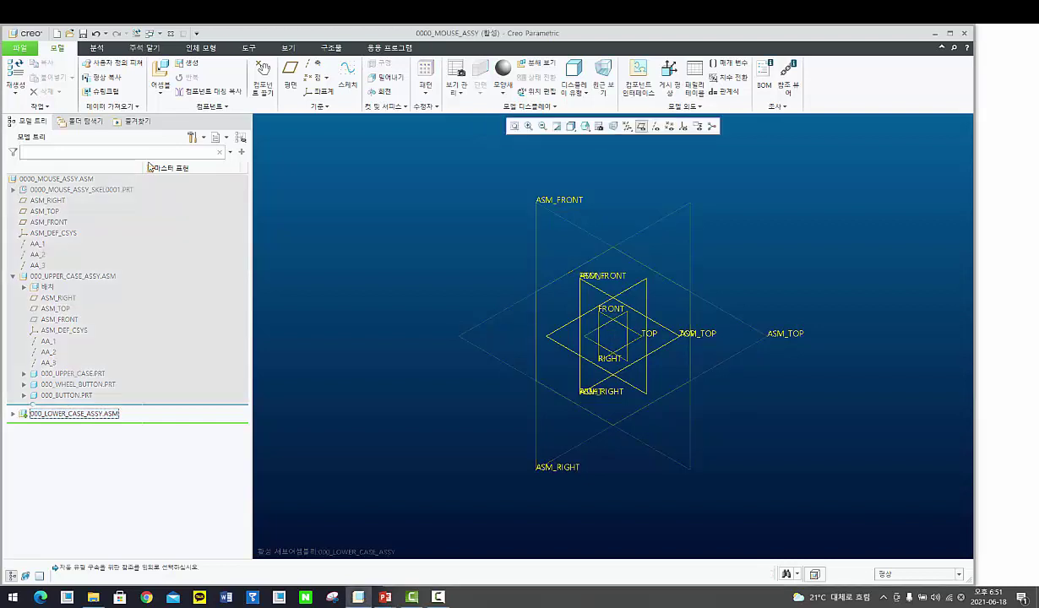
pyautogui.click(187, 62)
pyautogui.click(906, 351)
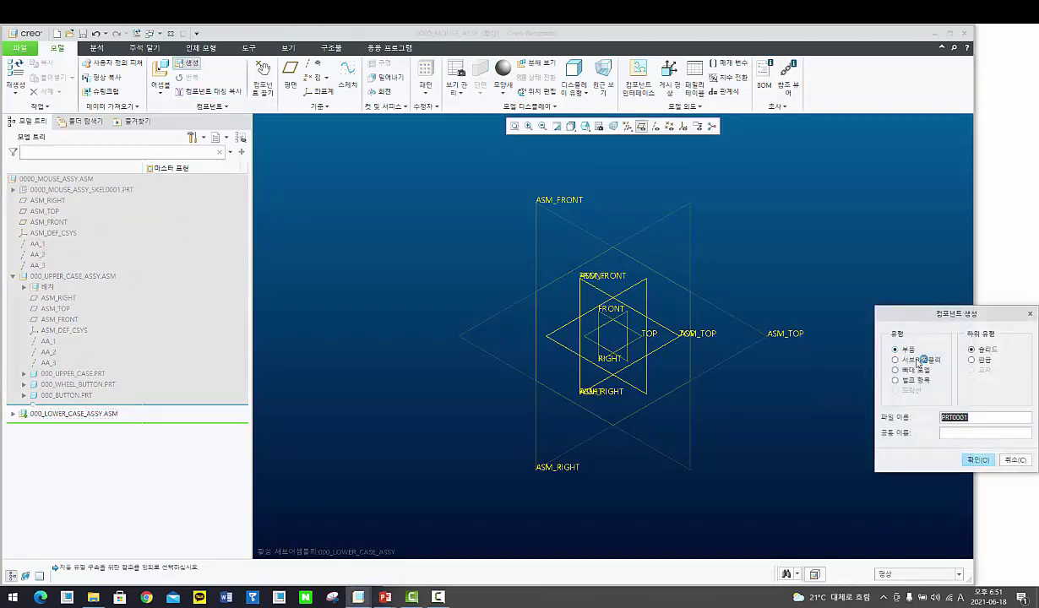
pyautogui.write('000_lower_case')
pyautogui.press('Return')
pyautogui.press('Return')
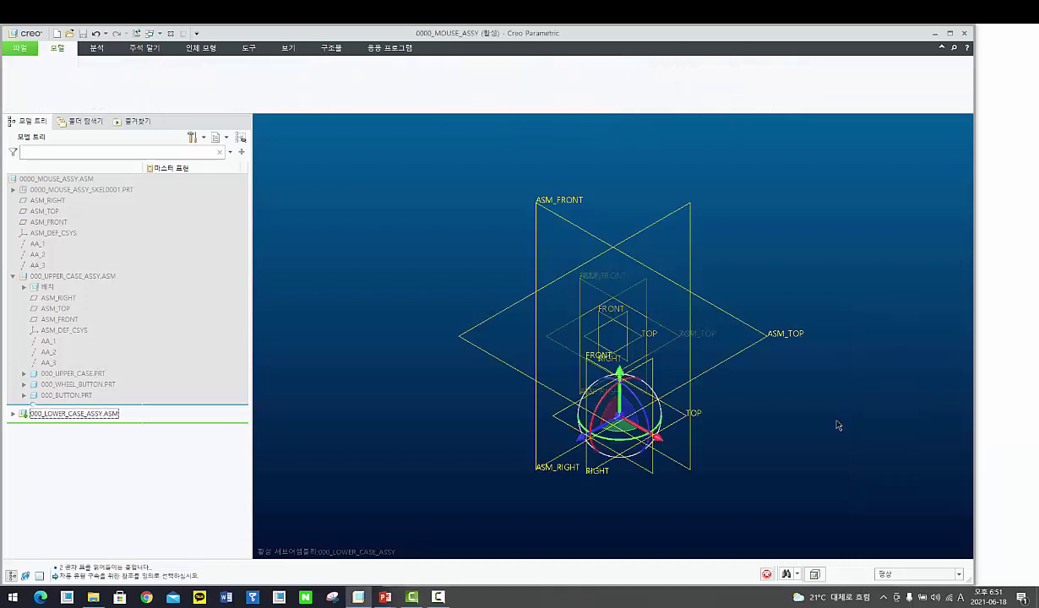
pyautogui.rightClick(801, 422)
pyautogui.click(841, 509)
pyautogui.middleClick(779, 469)
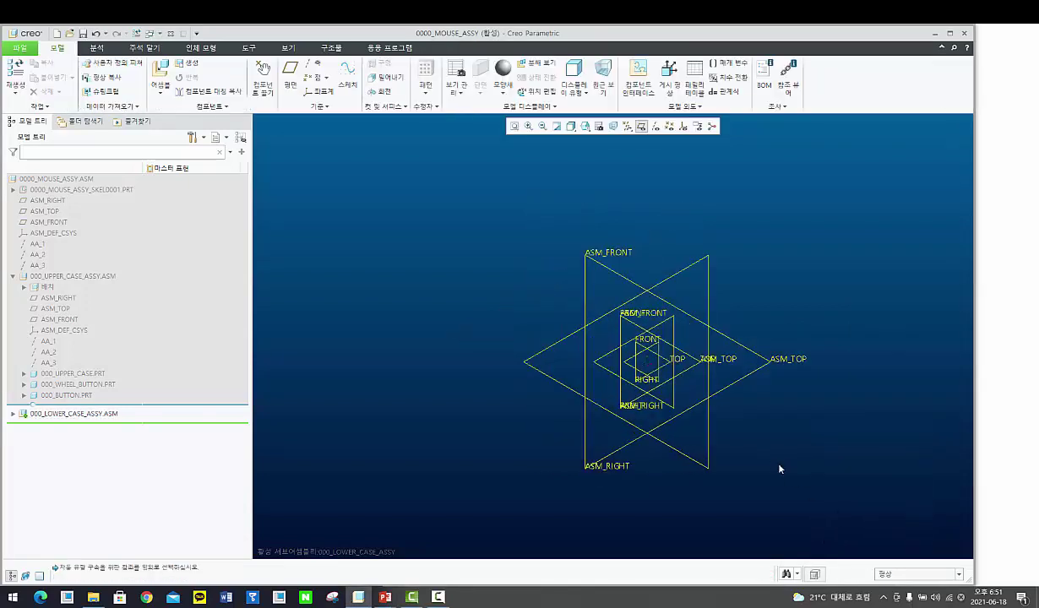
# Step: Create solid part 000_foot_a inside the lower case subassembly and place it with the Default constraint
pyautogui.click(13, 413)
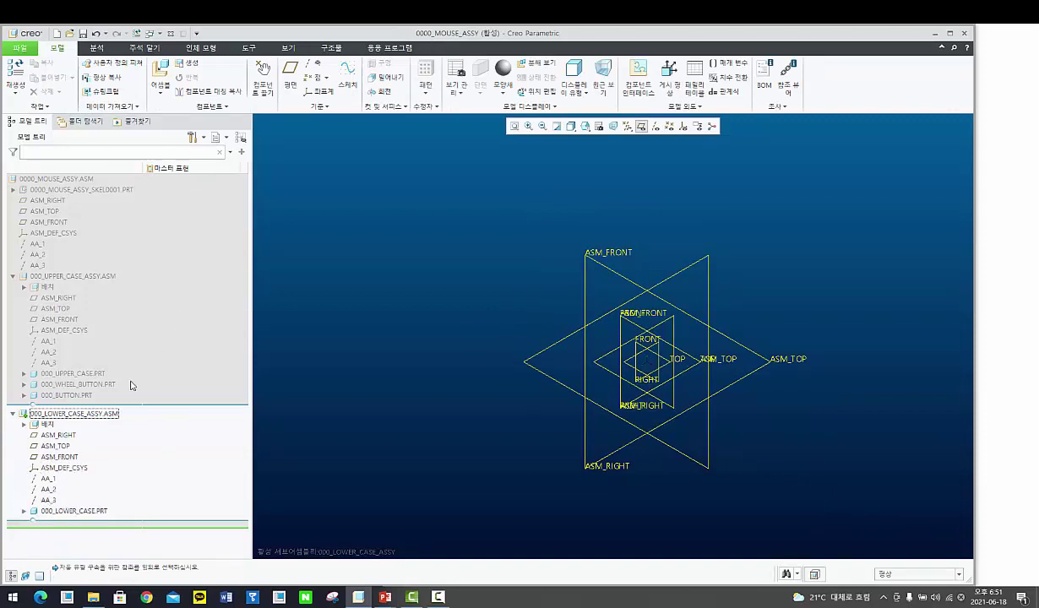
pyautogui.click(187, 63)
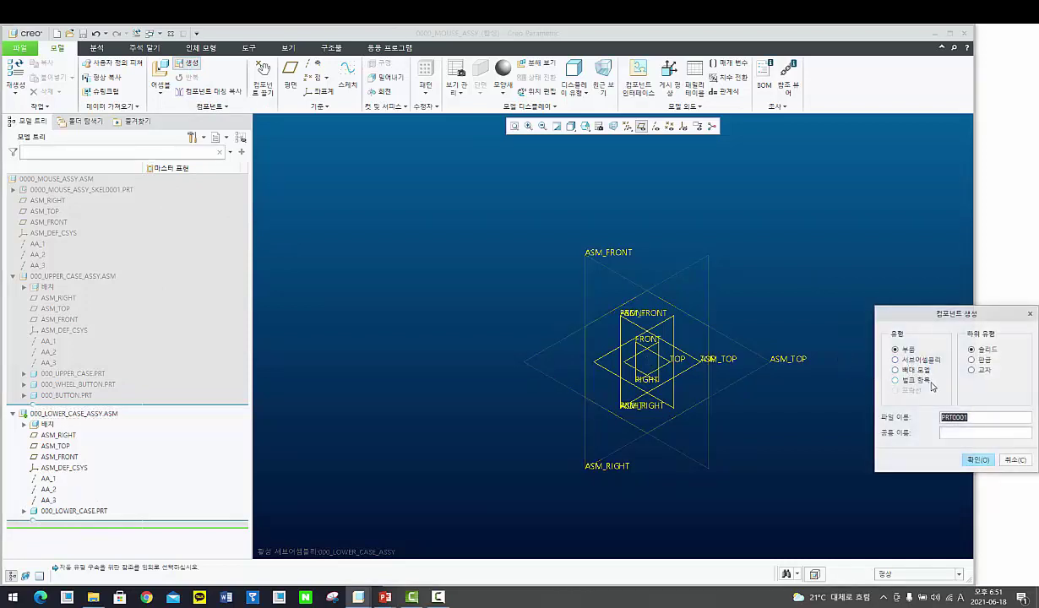
pyautogui.write('foot_a')
pyautogui.press('Return')
pyautogui.press('Return')
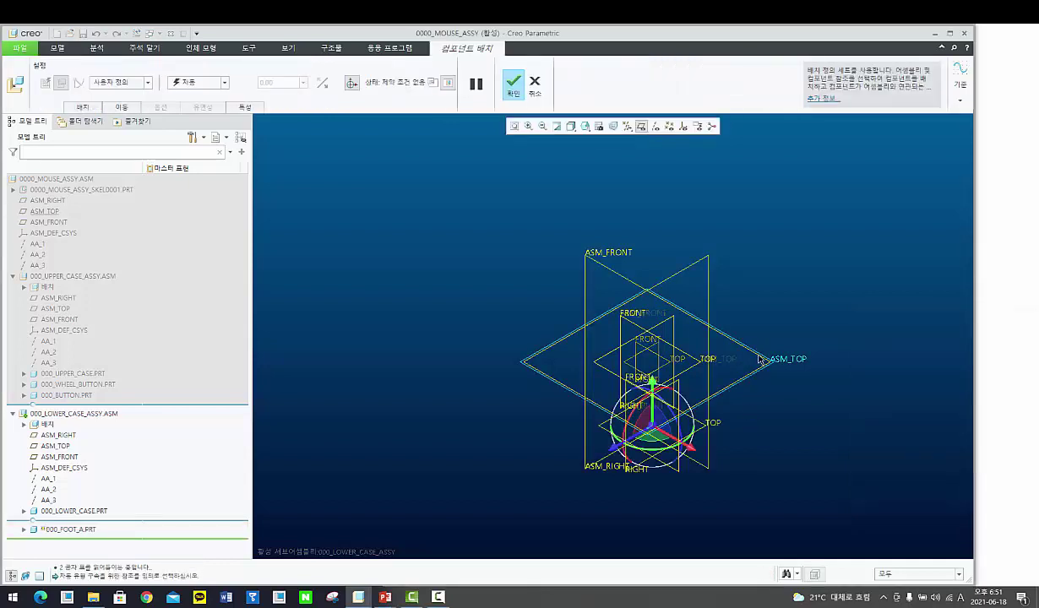
pyautogui.rightClick(760, 359)
pyautogui.click(790, 489)
pyautogui.middleClick(758, 464)
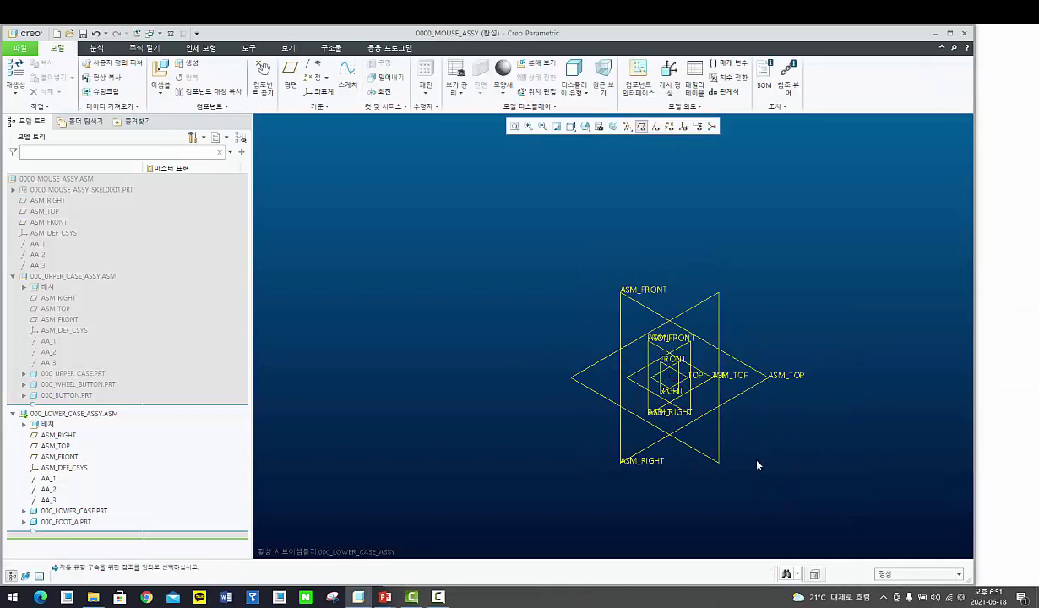
# Step: Create solid part 000_foot_b inside the lower case subassembly, copied from mmns_part_solid.prt, and place it with the Default constraint
pyautogui.click(187, 63)
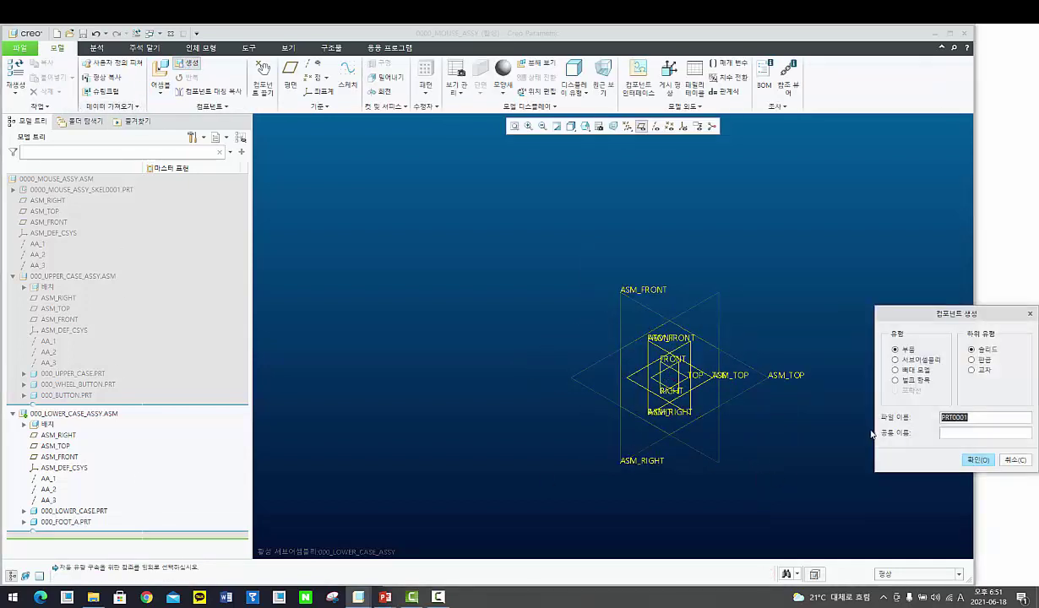
pyautogui.write('000_foot_b')
pyautogui.press('Return')
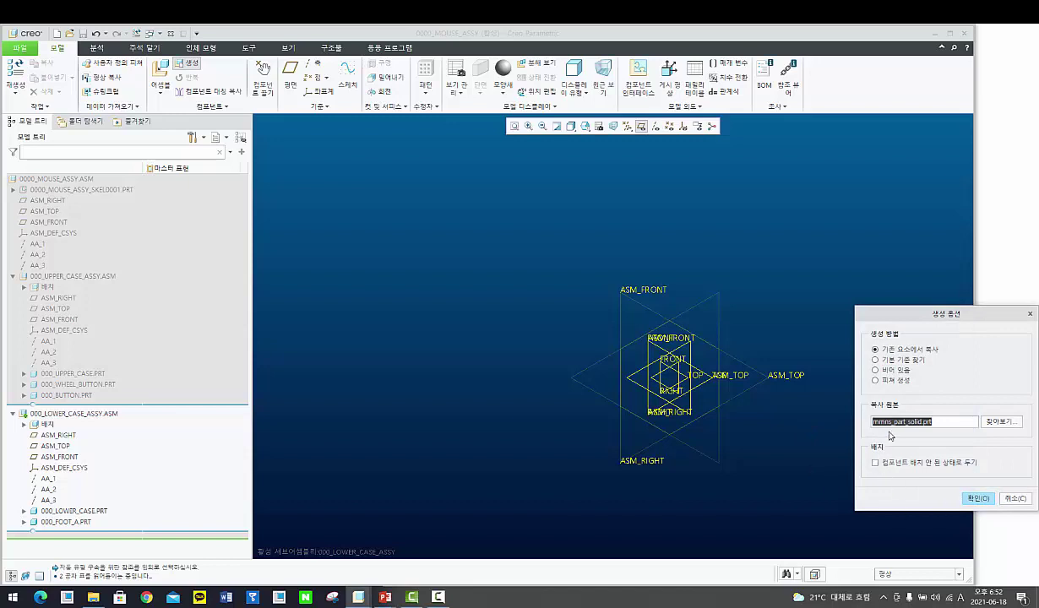
pyautogui.click(977, 499)
pyautogui.rightClick(813, 416)
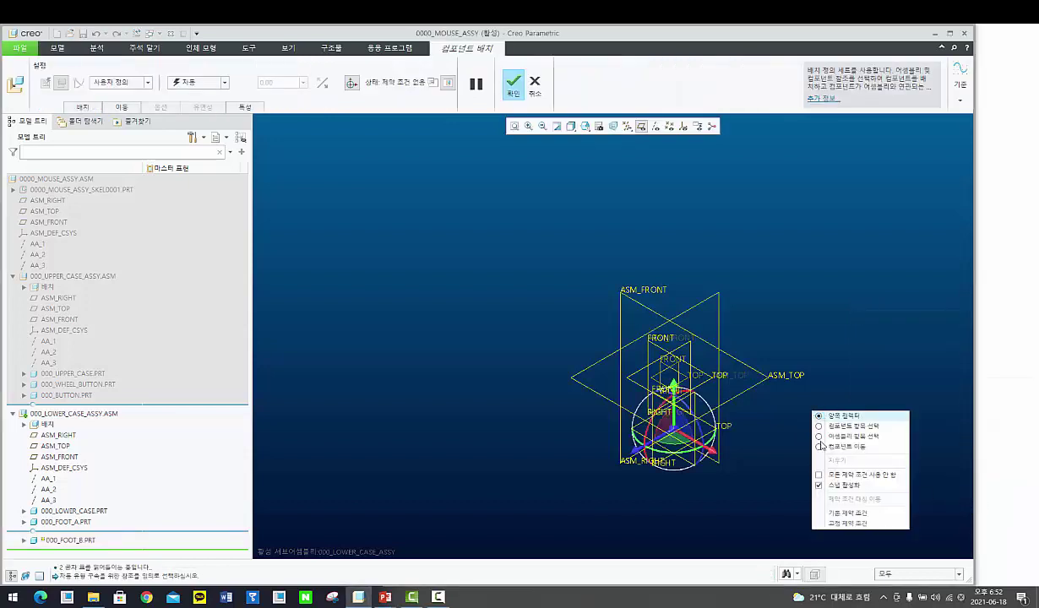
pyautogui.click(838, 514)
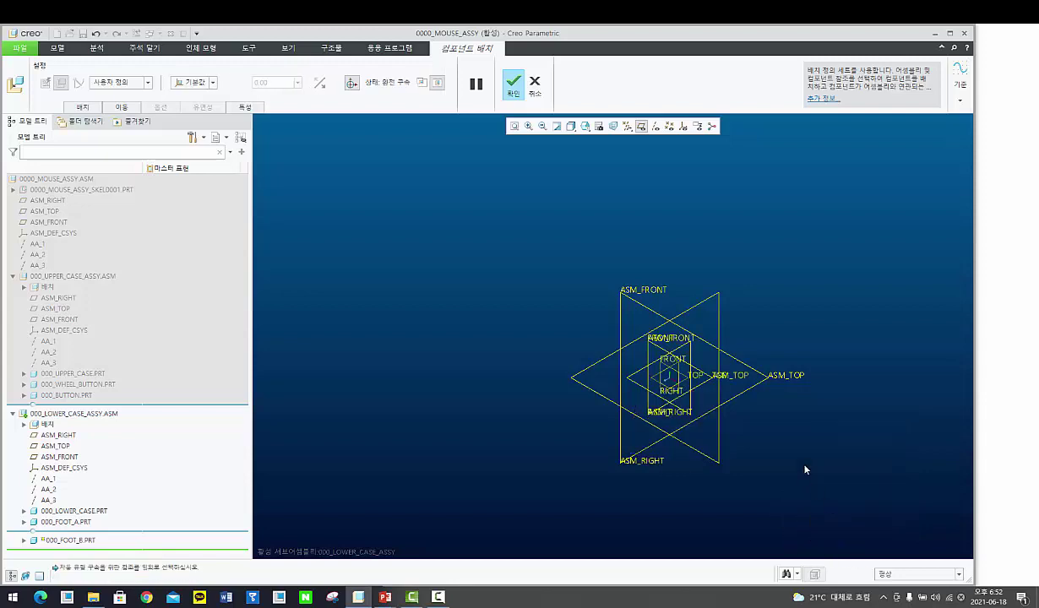
pyautogui.middleClick(721, 452)
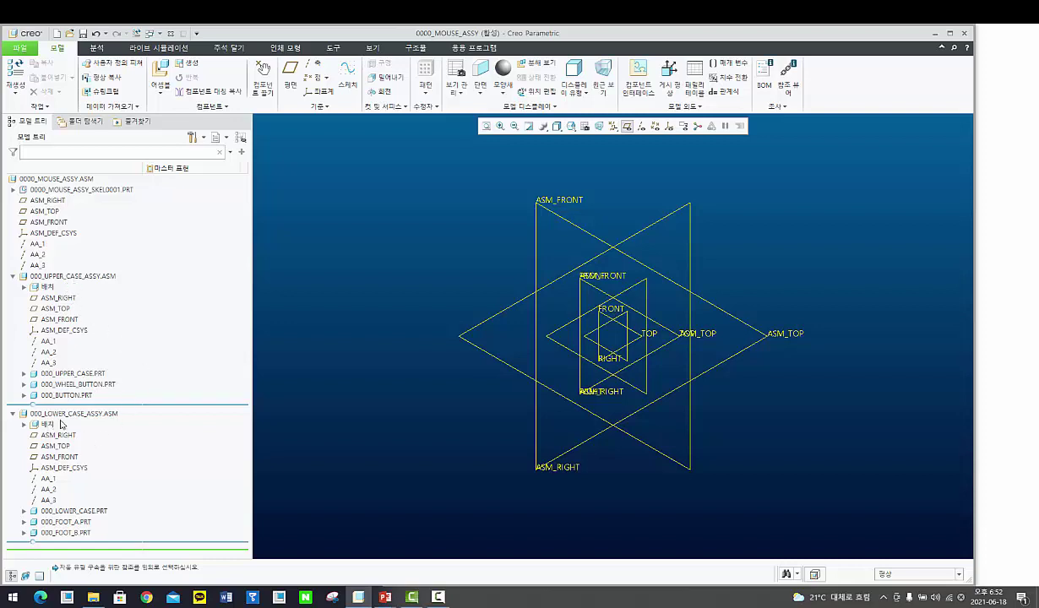
pyautogui.click(61, 511)
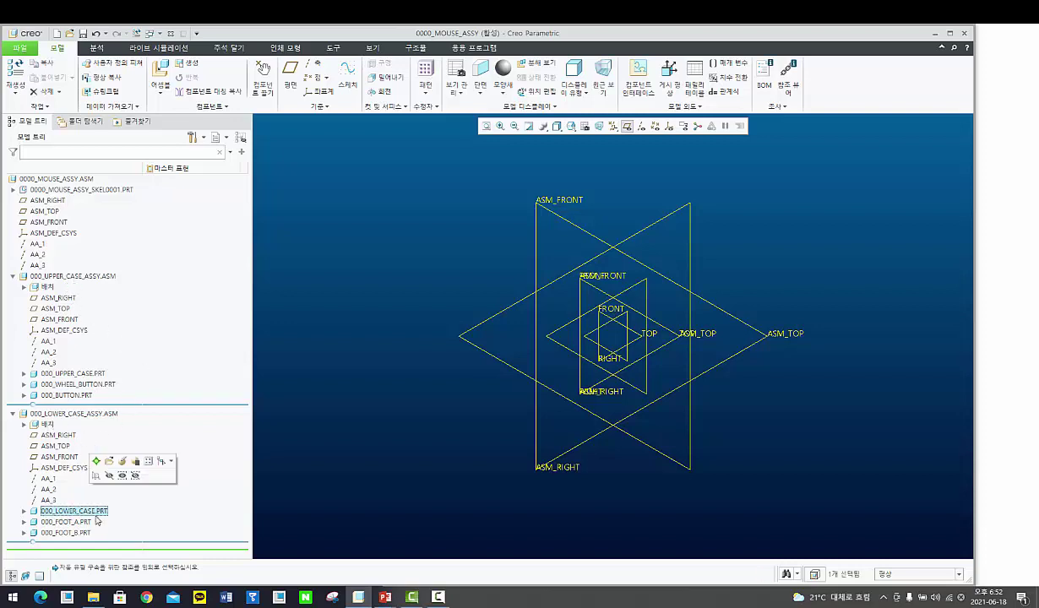
pyautogui.click(61, 522)
pyautogui.click(63, 533)
pyautogui.click(304, 411)
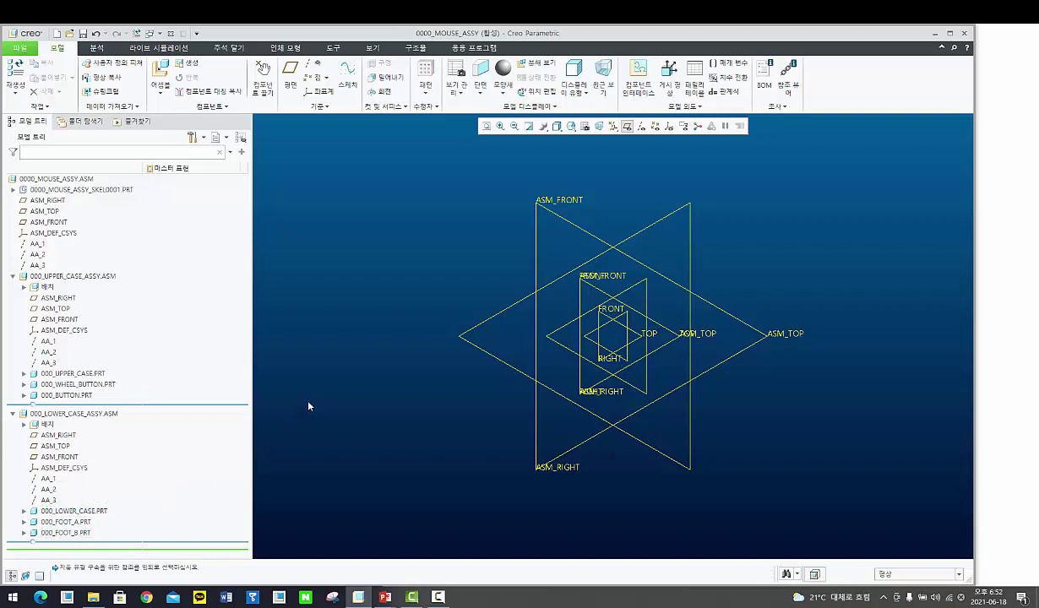
# Step: Open the skeleton part 0000_MOUSE_ASSY_SKEL0001 and start a sketch on its RIGHT plane with TOP as the orientation reference
pyautogui.click(85, 190)
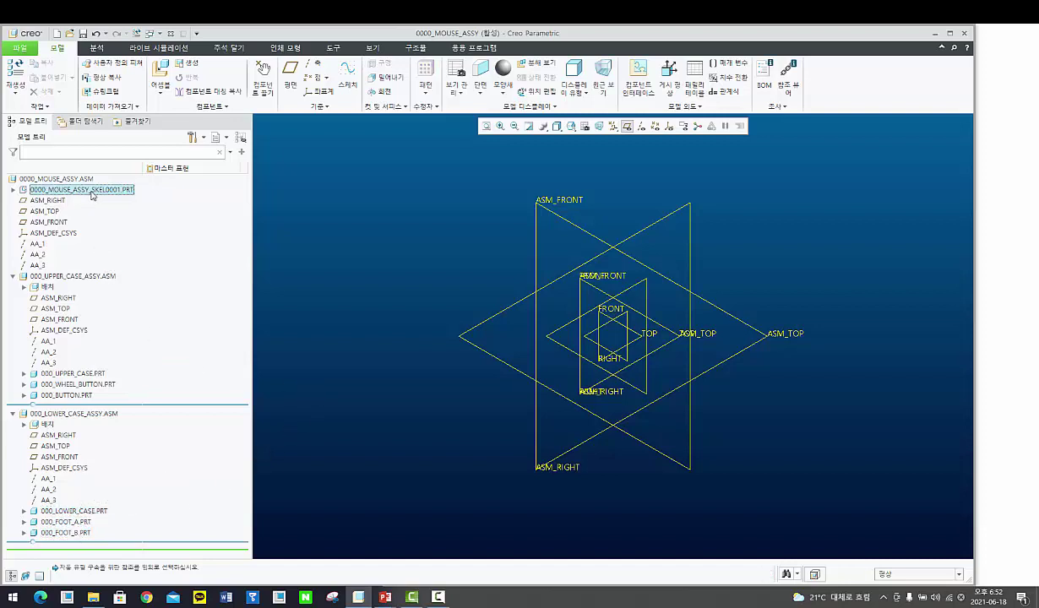
pyautogui.click(110, 143)
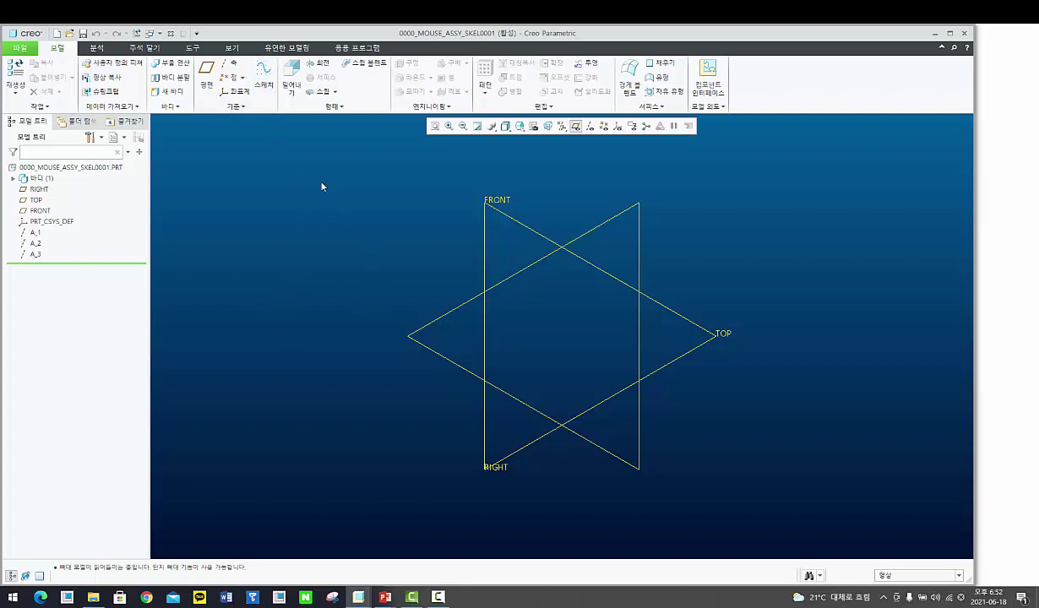
pyautogui.click(264, 86)
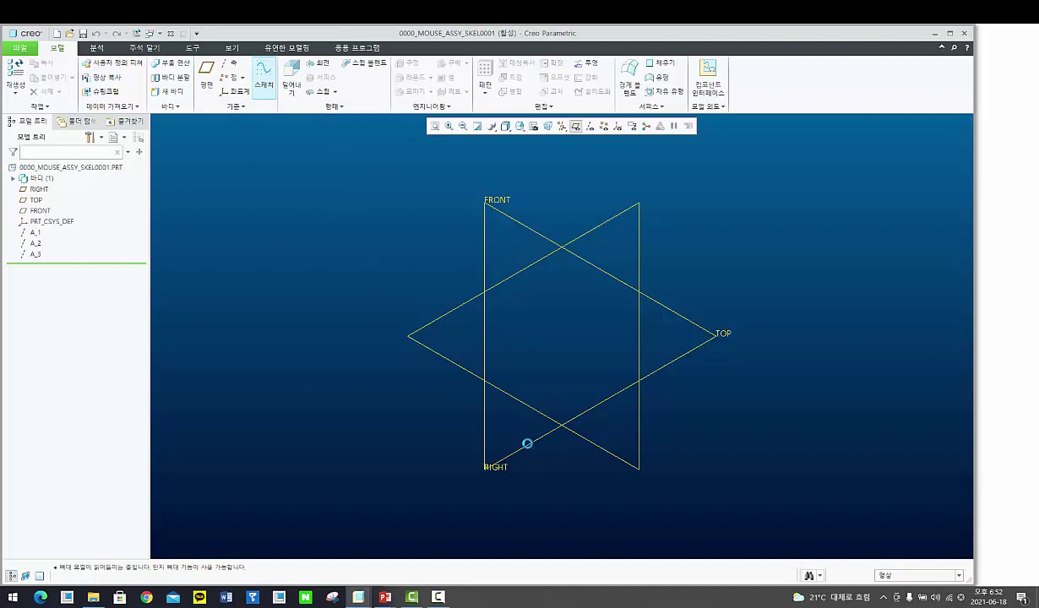
pyautogui.click(489, 376)
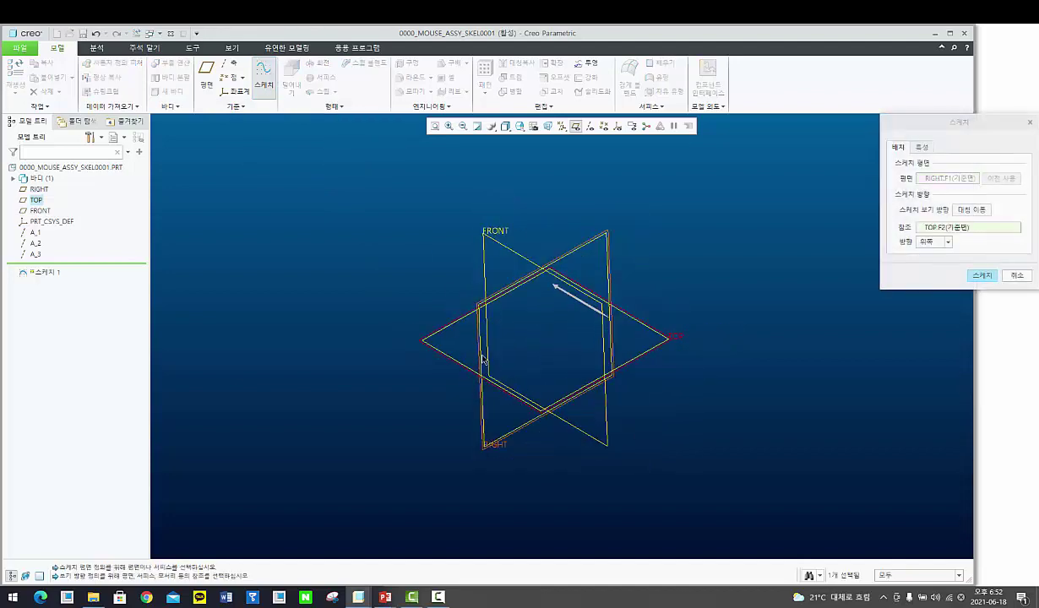
pyautogui.middleClick(482, 354)
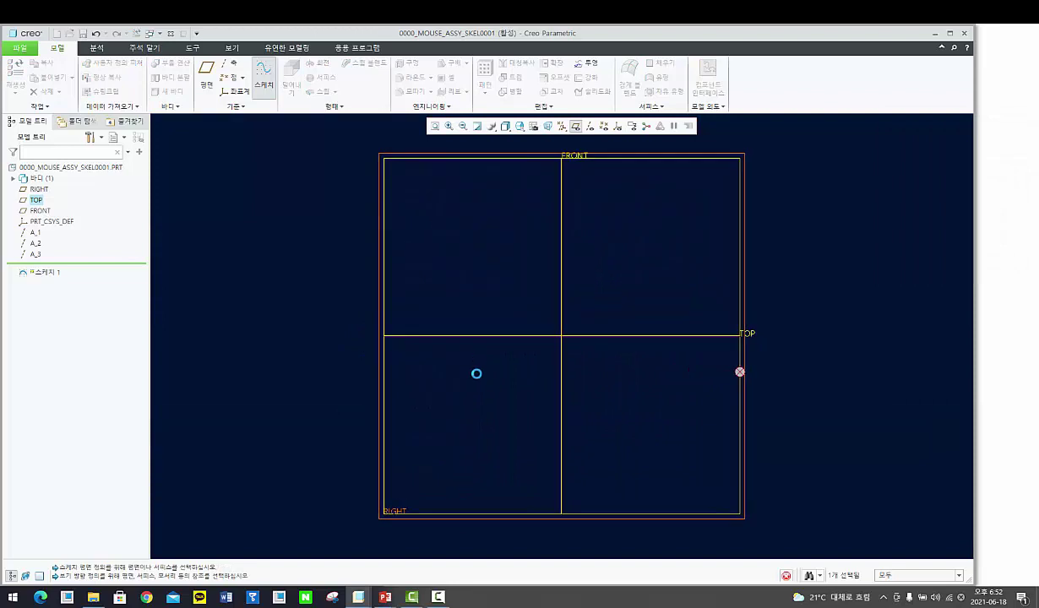
# Step: Draw a horizontal and a vertical centerline along the TOP and FRONT references of the skeleton sketch
pyautogui.click(409, 62)
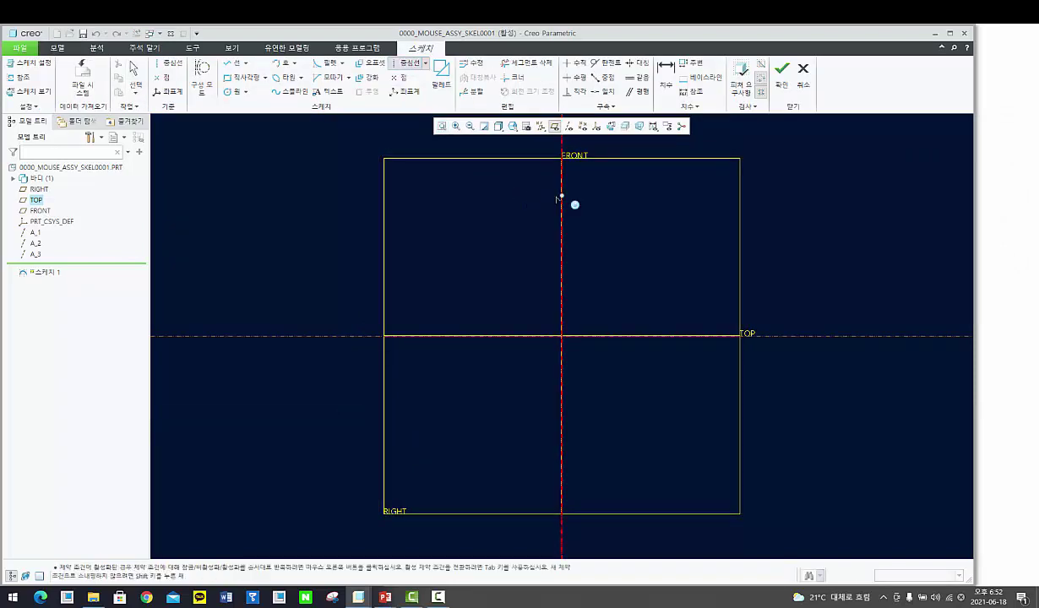
pyautogui.click(529, 345)
pyautogui.click(545, 306)
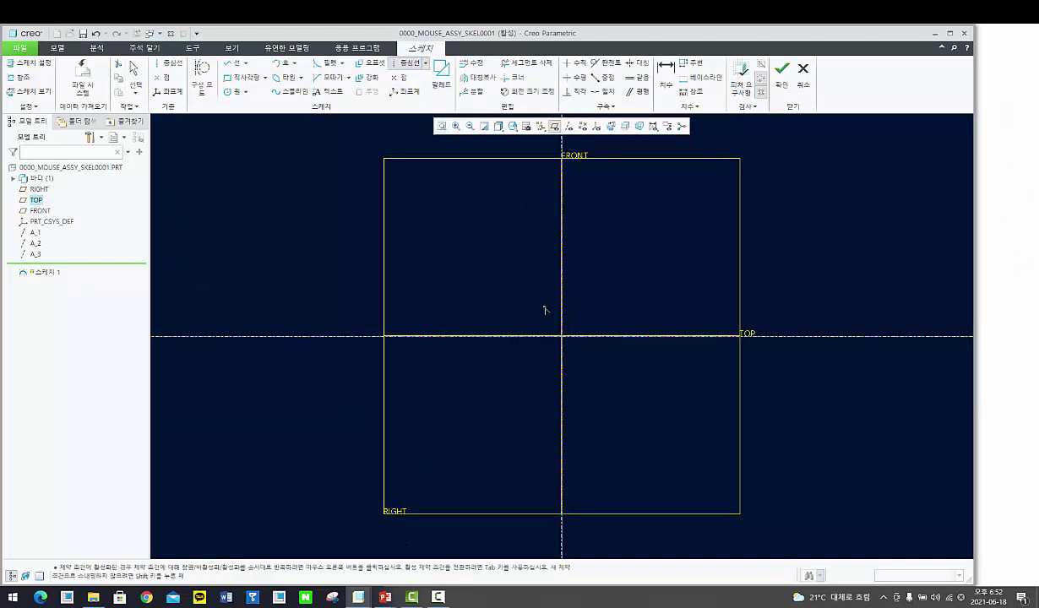
pyautogui.middleClick(558, 328)
# Step: Draw a horizontal centerline about 35 above the TOP reference and dimension its distance from that reference
pyautogui.click(277, 62)
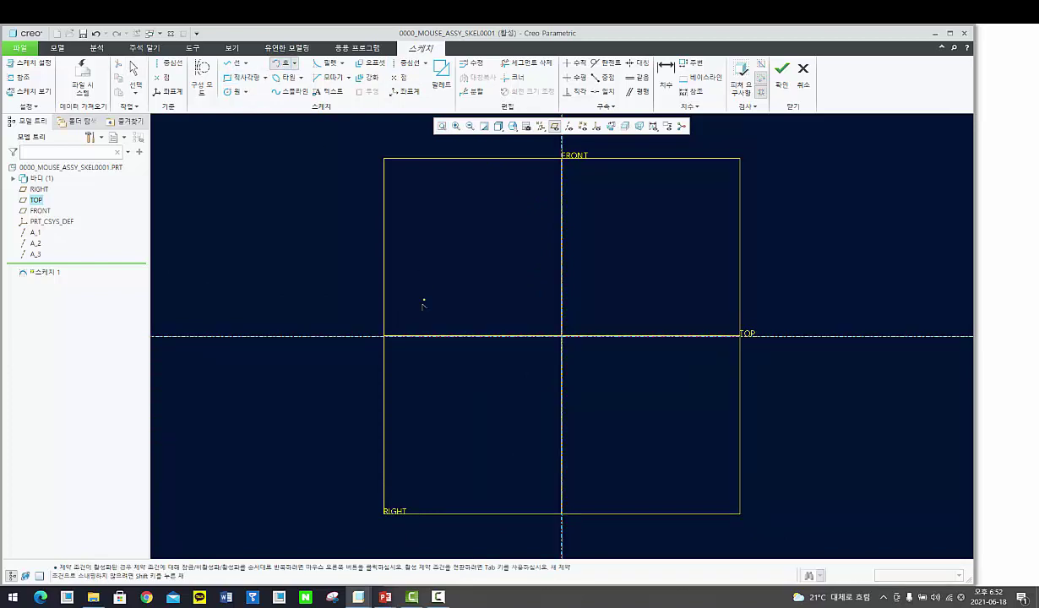
pyautogui.click(409, 62)
pyautogui.click(586, 278)
pyautogui.click(626, 280)
pyautogui.click(666, 74)
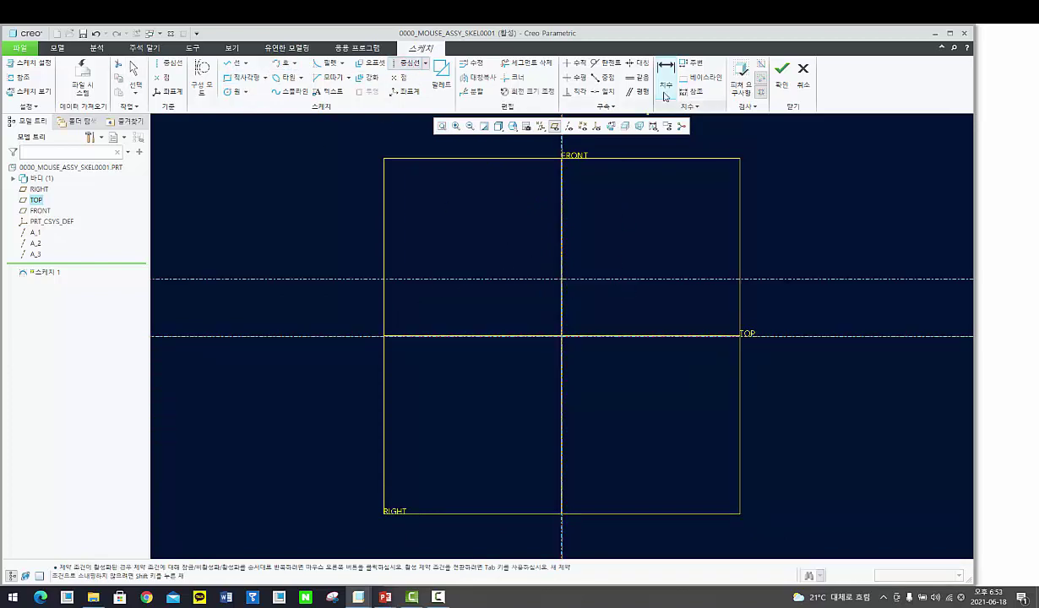
pyautogui.click(562, 272)
pyautogui.click(562, 329)
pyautogui.middleClick(572, 308)
pyautogui.middleClick(615, 320)
# Step: Try distances of 50 and 30 between the upper centerline and the TOP reference
pyautogui.doubleClick(616, 305)
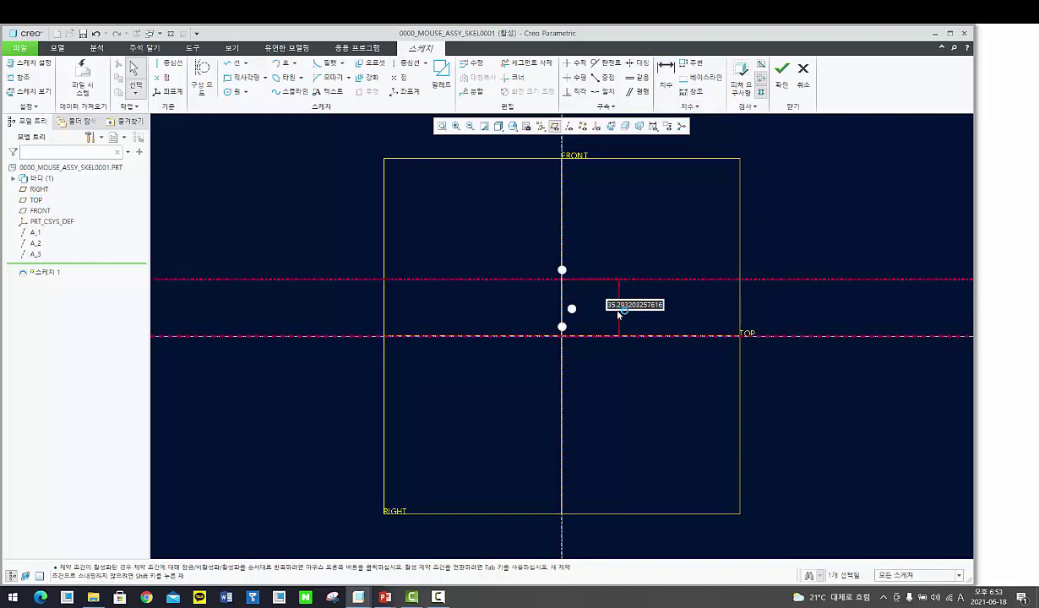
pyautogui.write('50')
pyautogui.press('Return')
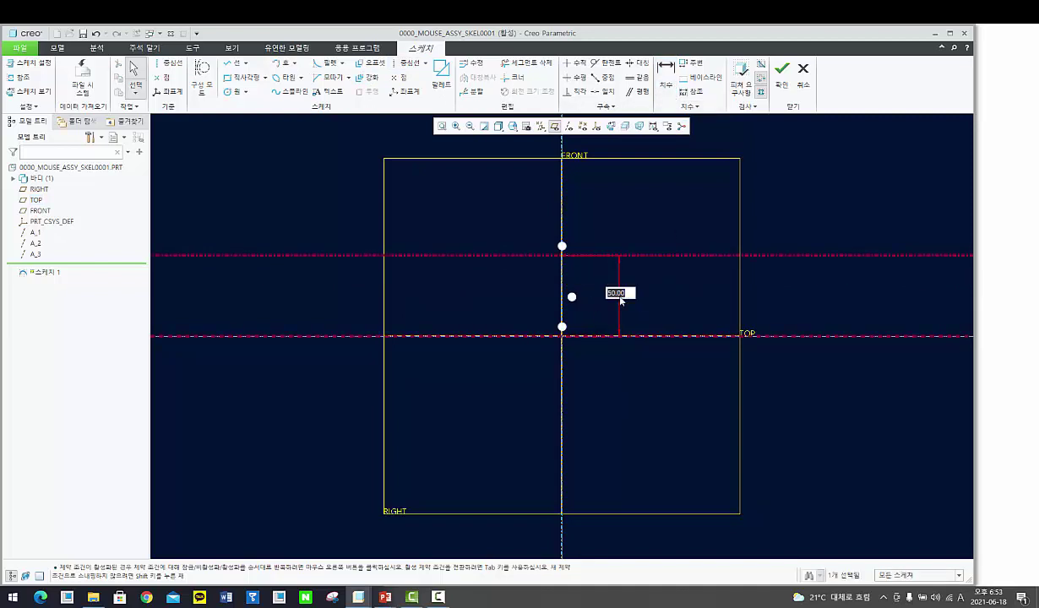
pyautogui.write('20')
pyautogui.press('Return')
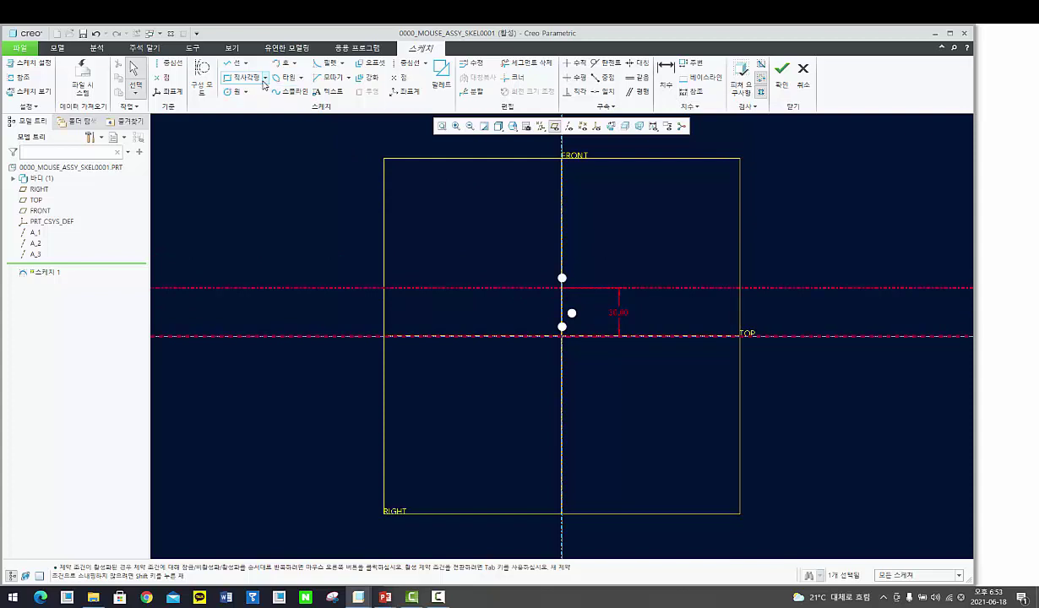
# Step: Set the distance between the upper centerline and the TOP reference to 40
pyautogui.doubleClick(618, 311)
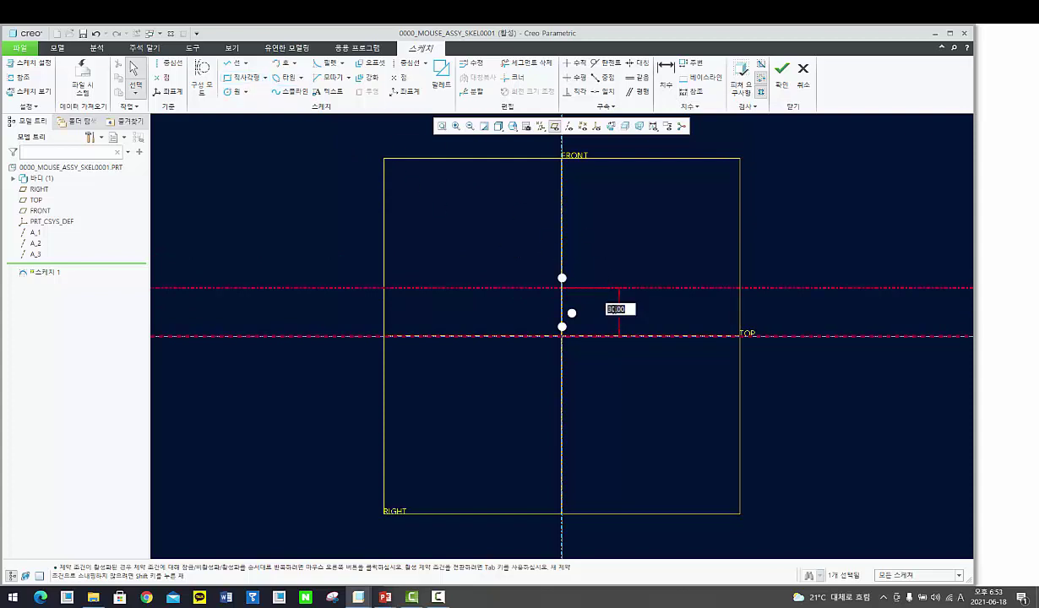
pyautogui.write('40')
pyautogui.press('Return')
# Step: Draw an arc of about R129 from about 5 above the TOP reference up to the intersection of the upper and vertical centerlines
pyautogui.click(285, 62)
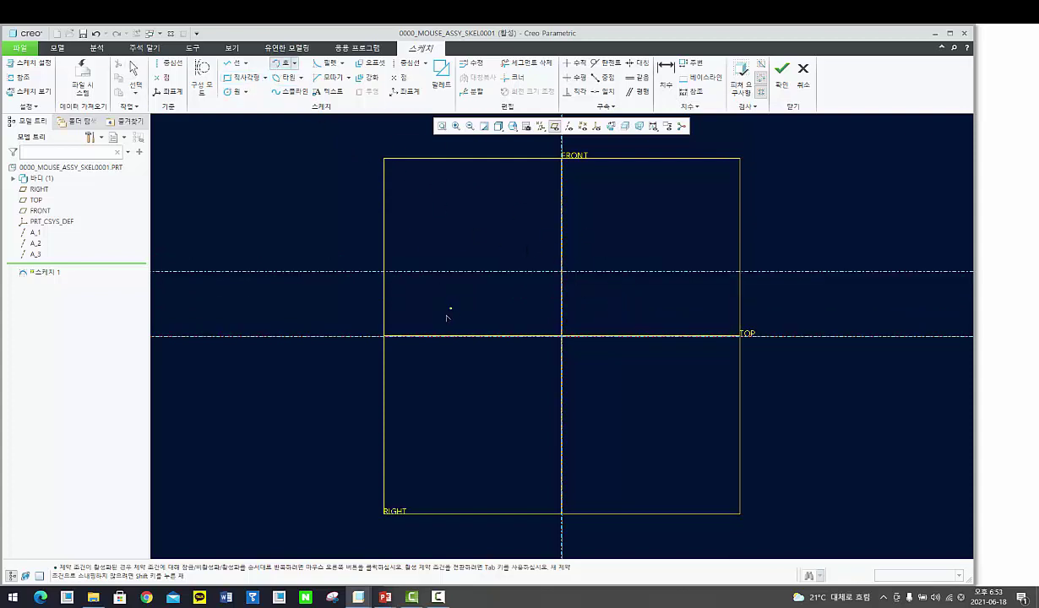
pyautogui.scroll(-2, 443, 314)
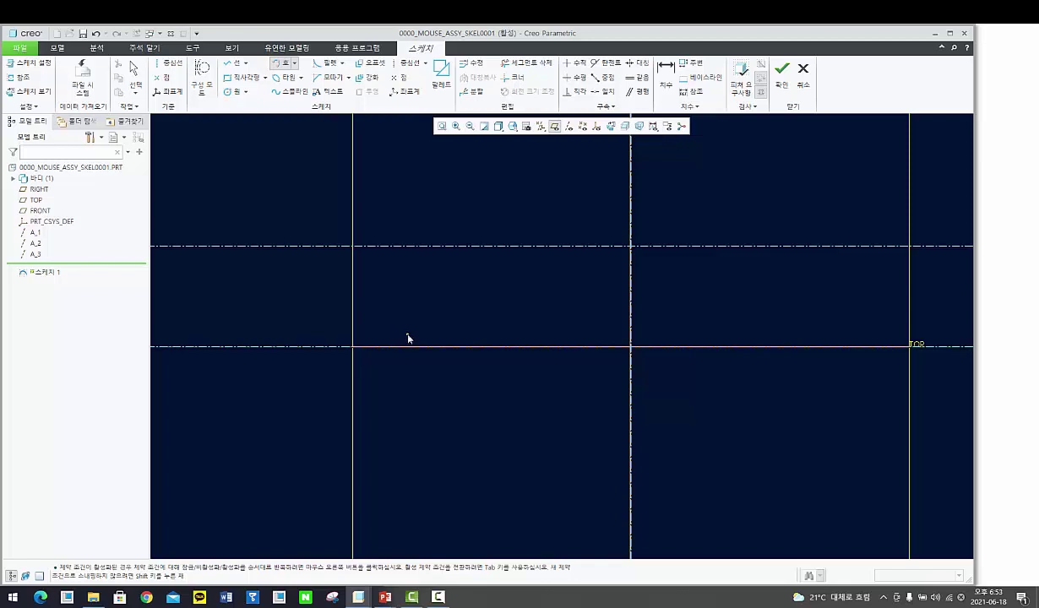
pyautogui.click(407, 333)
pyautogui.click(630, 245)
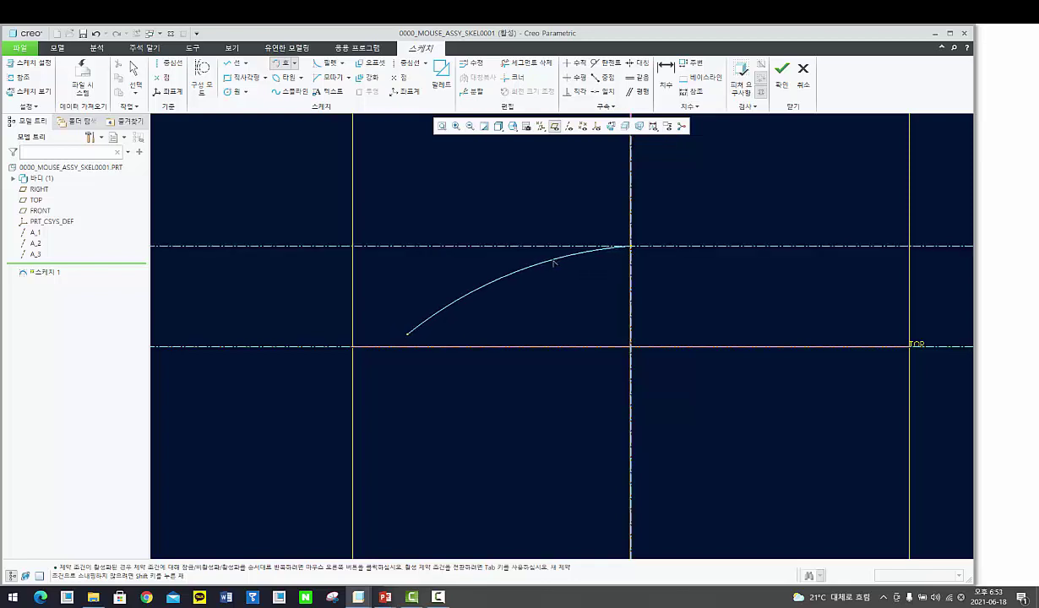
pyautogui.click(553, 263)
pyautogui.middleClick(607, 264)
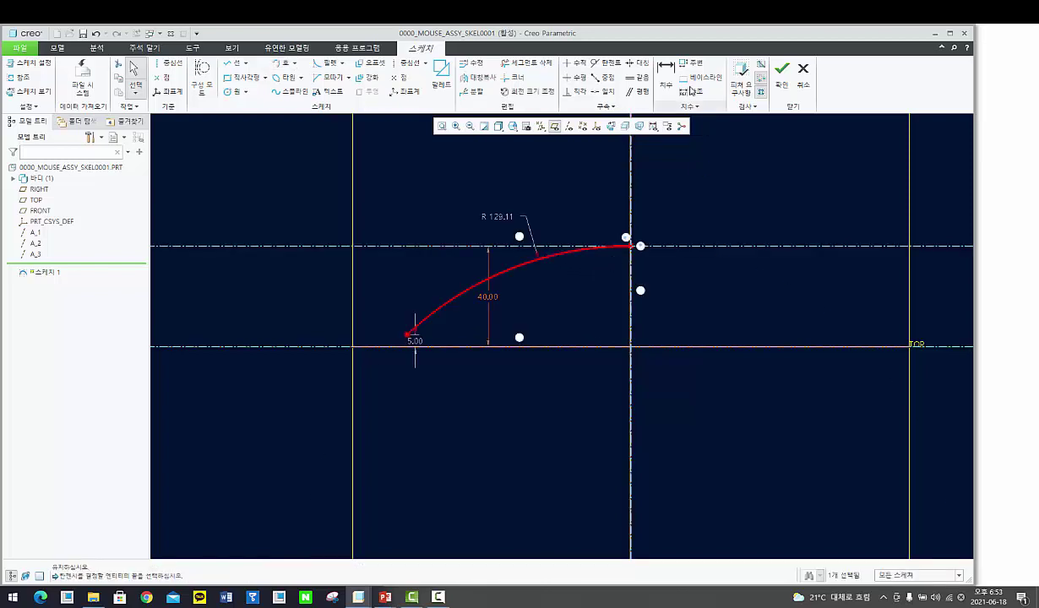
# Step: Make the arc tangent to the upper centerline and set its radius to 130
pyautogui.click(604, 63)
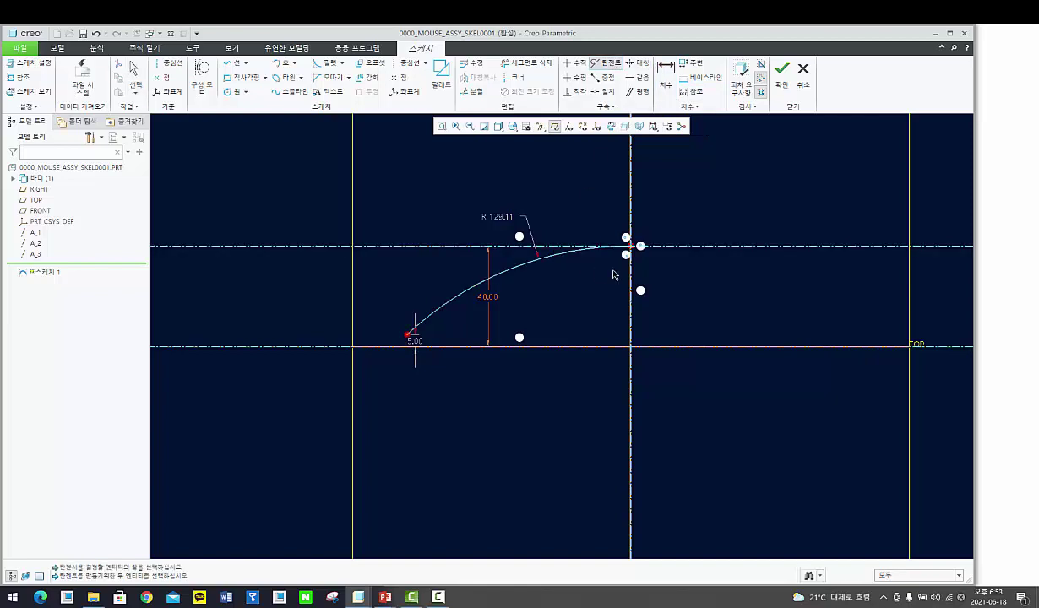
pyautogui.middleClick(614, 274)
pyautogui.doubleClick(498, 217)
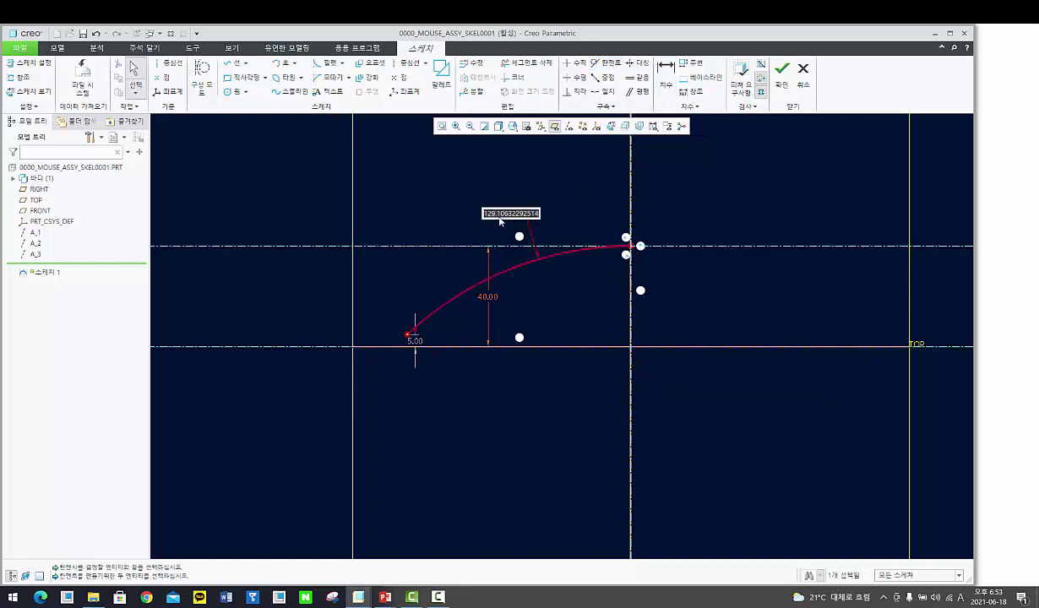
pyautogui.write('13')
pyautogui.press('Return')
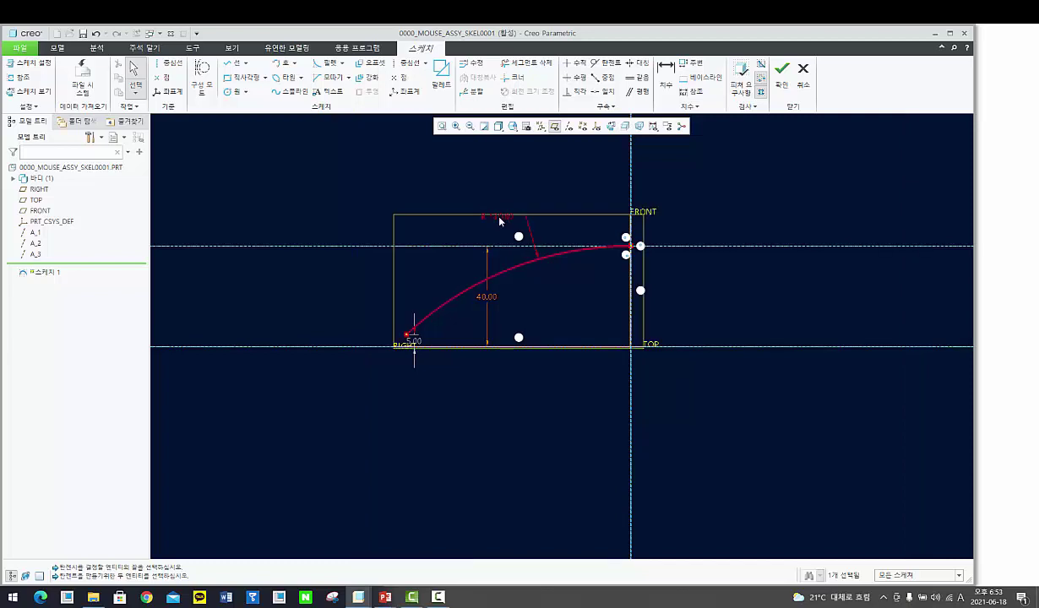
# Step: Draw a second arc of about R77, tangent to the first arc's upper end and ending about 5.4 above the TOP reference
pyautogui.click(280, 62)
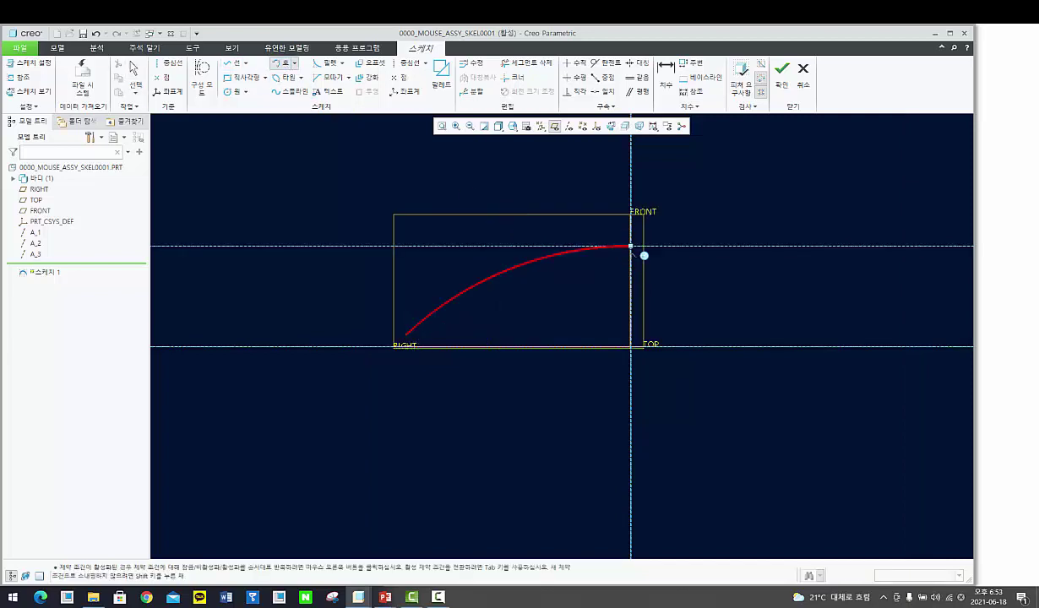
pyautogui.click(630, 246)
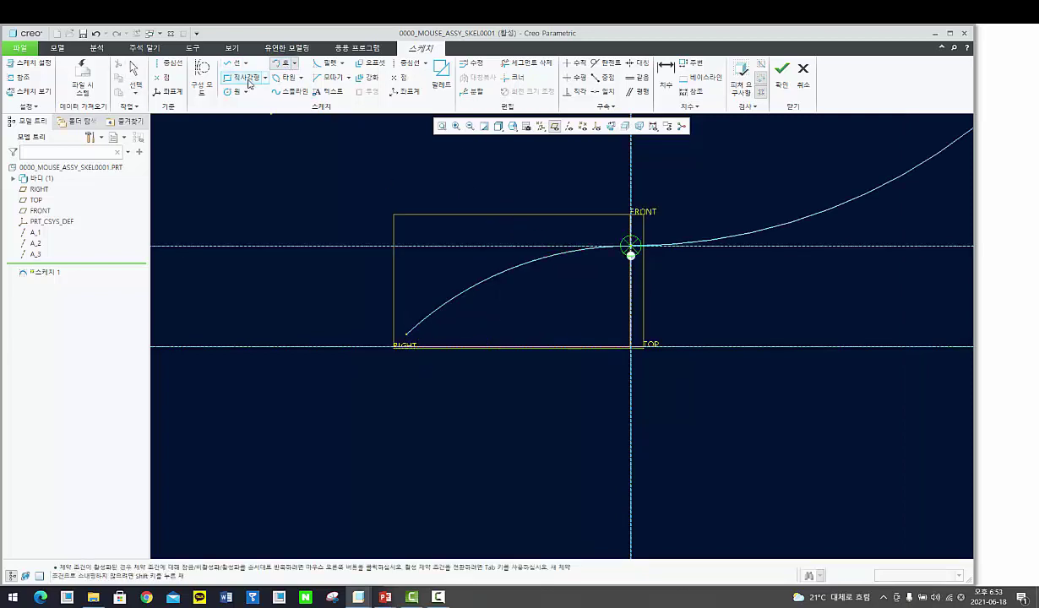
pyautogui.click(281, 64)
pyautogui.click(636, 248)
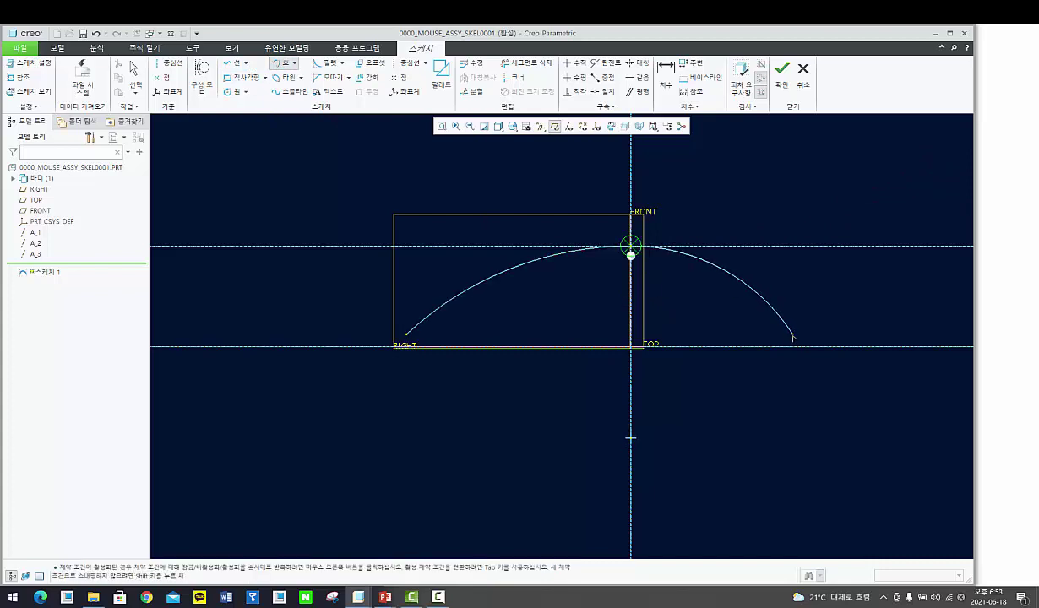
pyautogui.click(790, 331)
pyautogui.middleClick(790, 328)
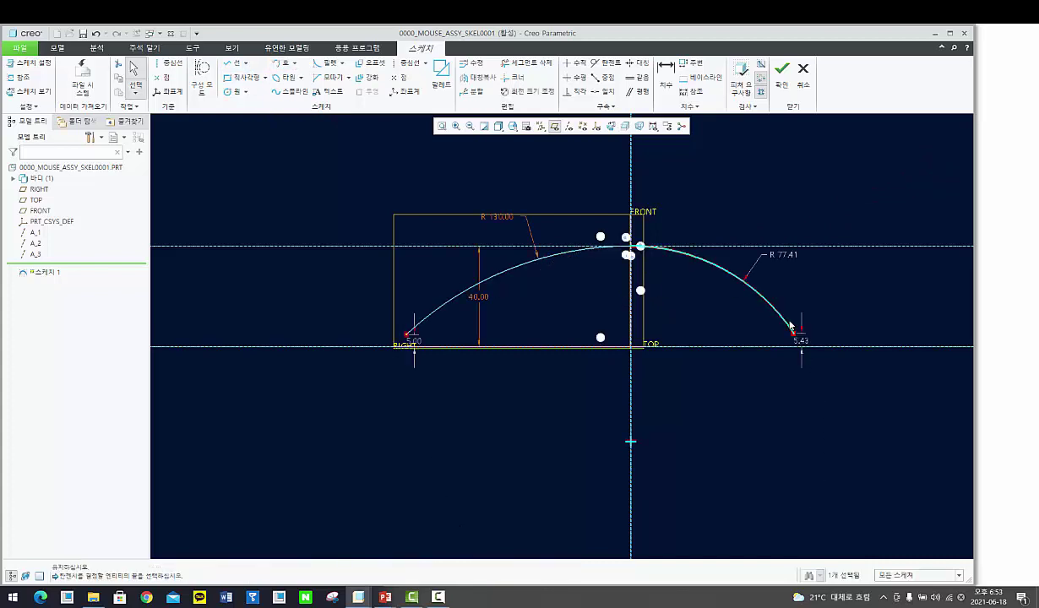
# Step: Dimension the radius of the second arc
pyautogui.click(667, 82)
pyautogui.click(735, 272)
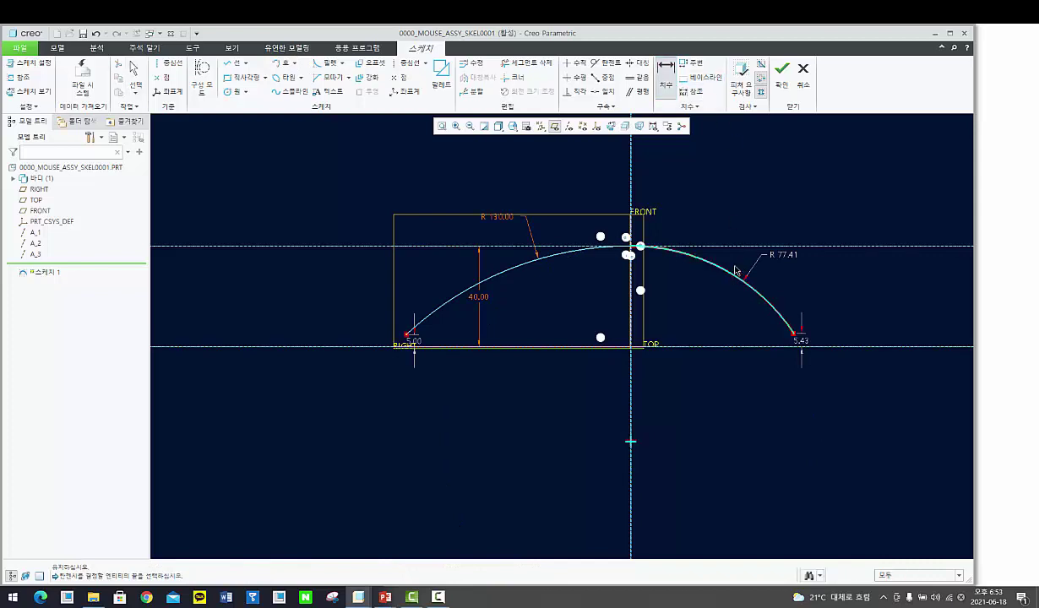
pyautogui.middleClick(749, 223)
pyautogui.middleClick(750, 265)
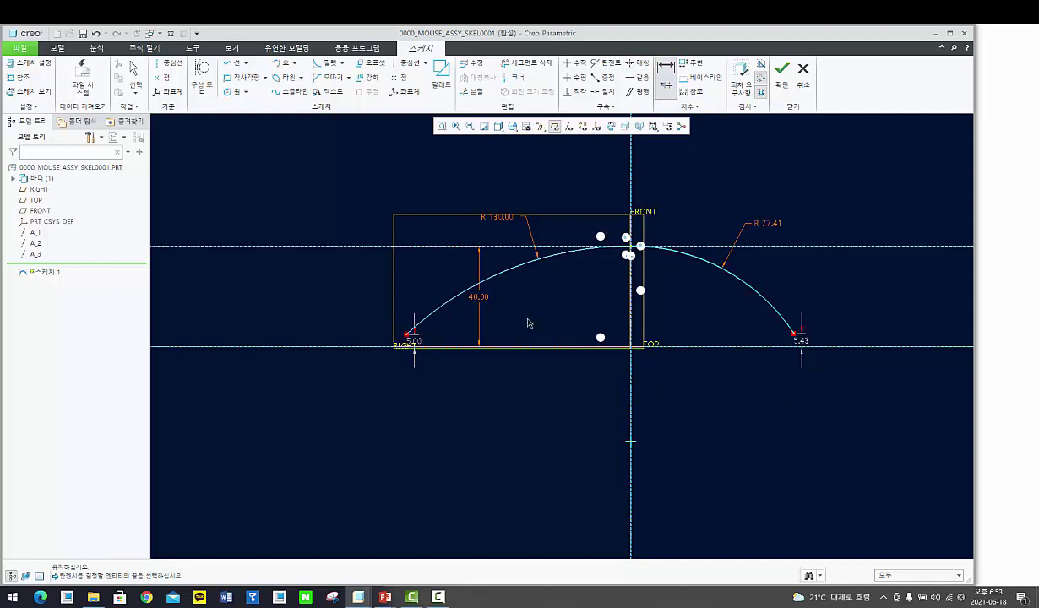
pyautogui.click(756, 304)
pyautogui.middleClick(800, 275)
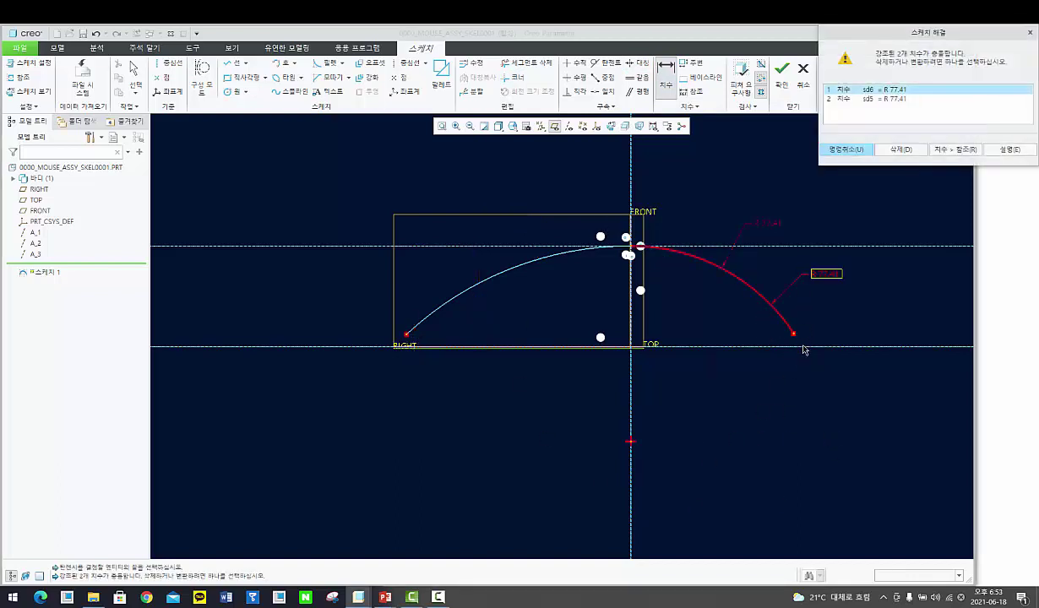
pyautogui.press('Return')
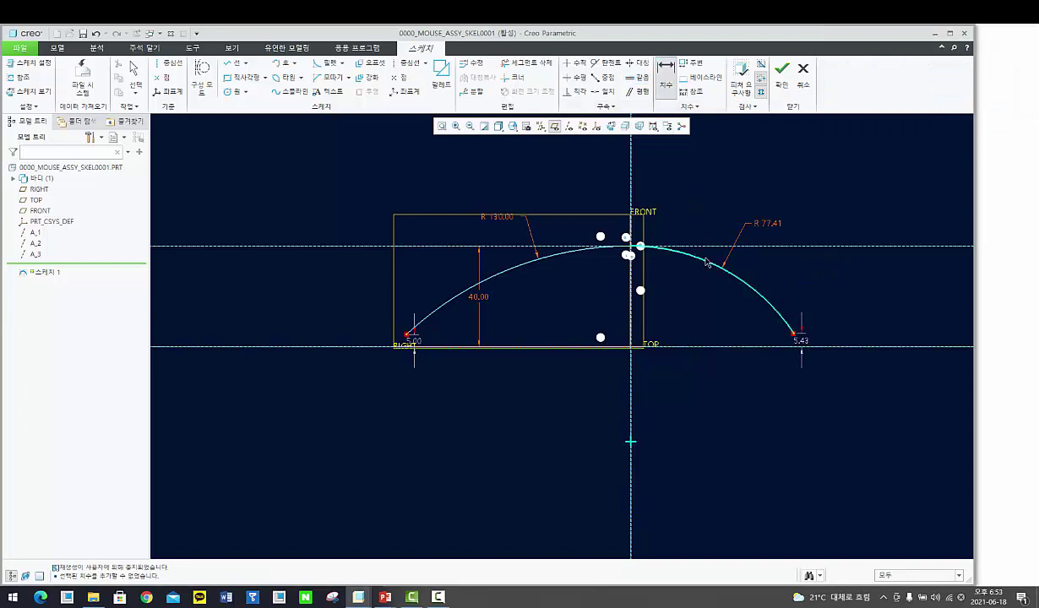
pyautogui.middleClick(711, 208)
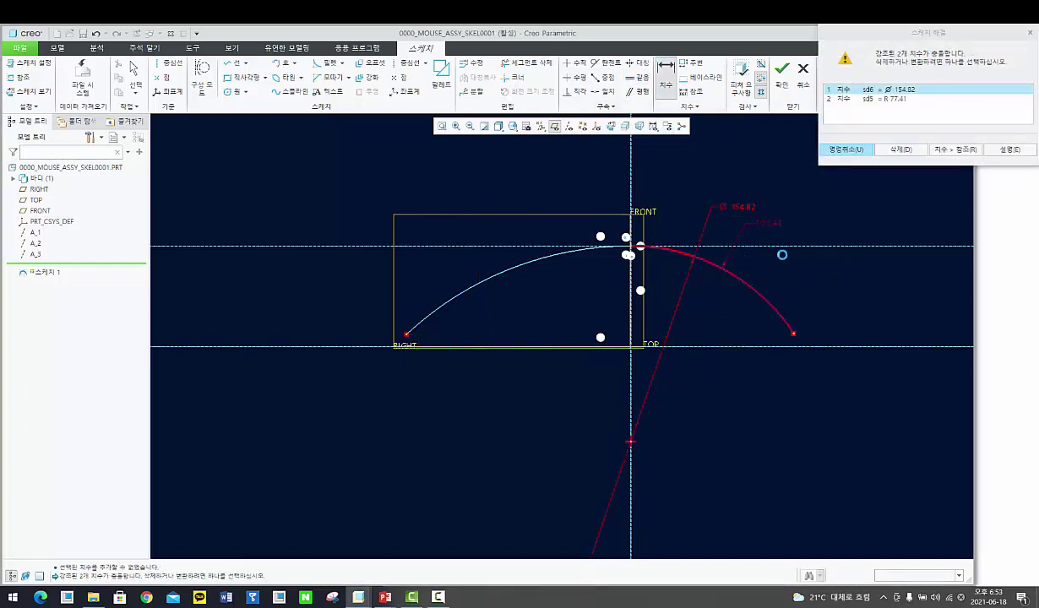
pyautogui.press('Return')
pyautogui.scroll(1, 743, 223)
# Step: Set the second arc's radius to 80 and finish the sketch
pyautogui.doubleClick(761, 219)
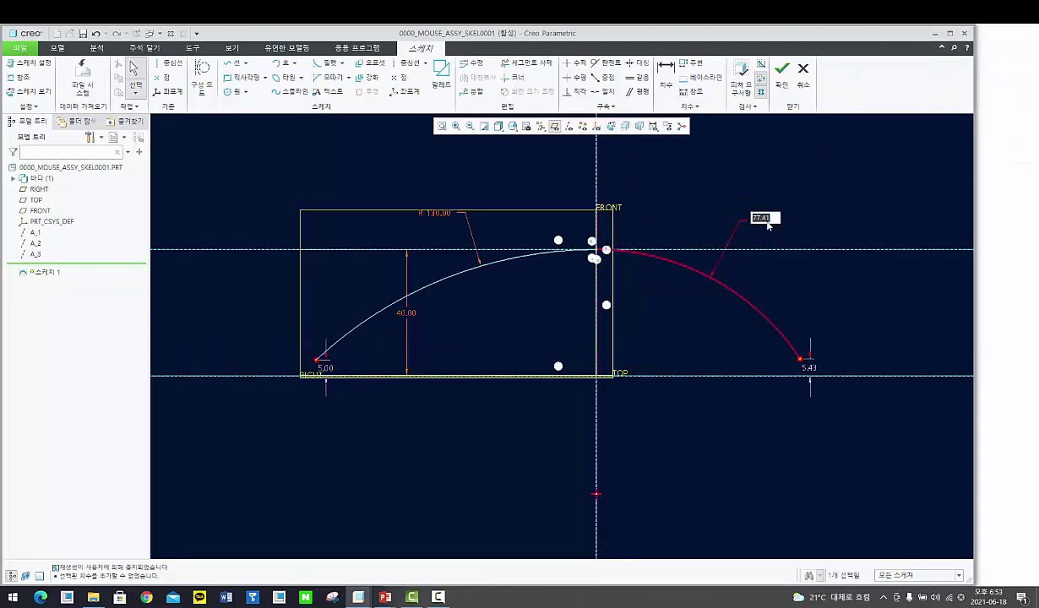
pyautogui.write('80')
pyautogui.press('Return')
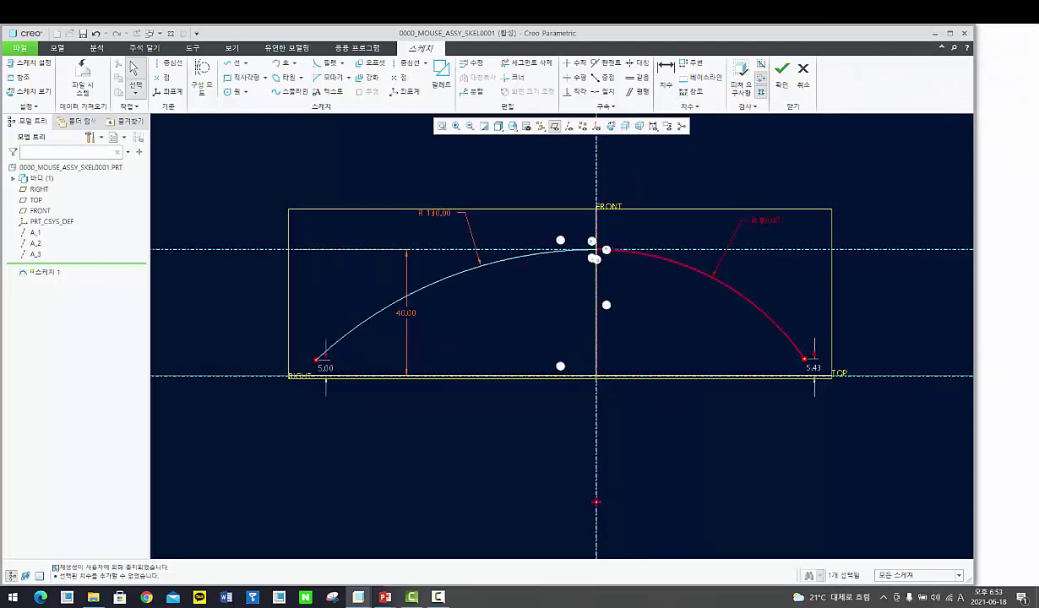
pyautogui.click(674, 438)
pyautogui.click(783, 76)
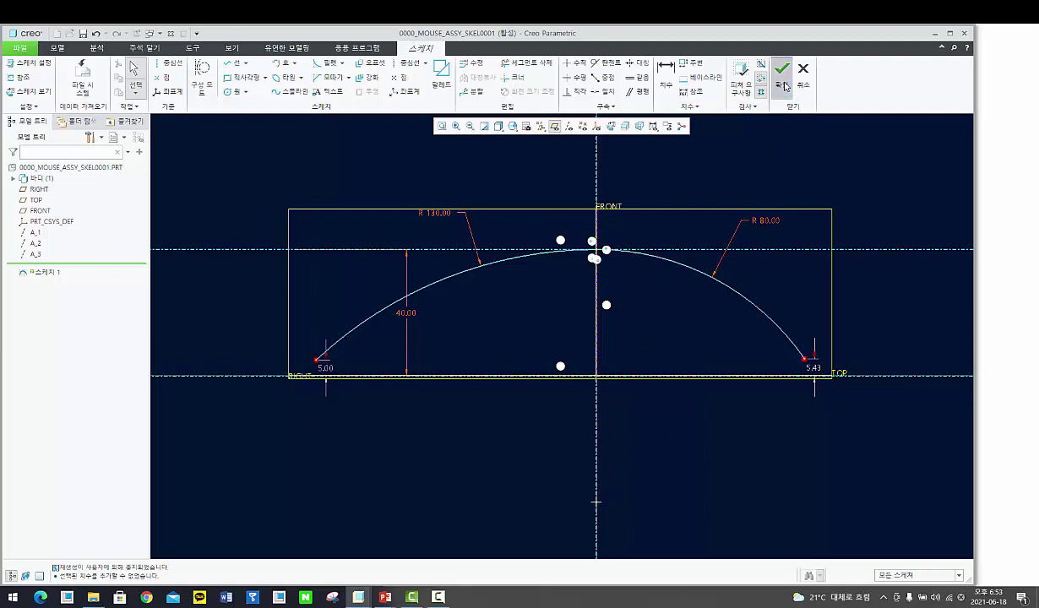
# Step: Show the datum planes and create a datum point where the sketched curve crosses the FRONT plane
pyautogui.scroll(4, 673, 344)
pyautogui.moveTo(663, 333); pyautogui.dragTo(673, 330, button='middle')
pyautogui.press('F2')
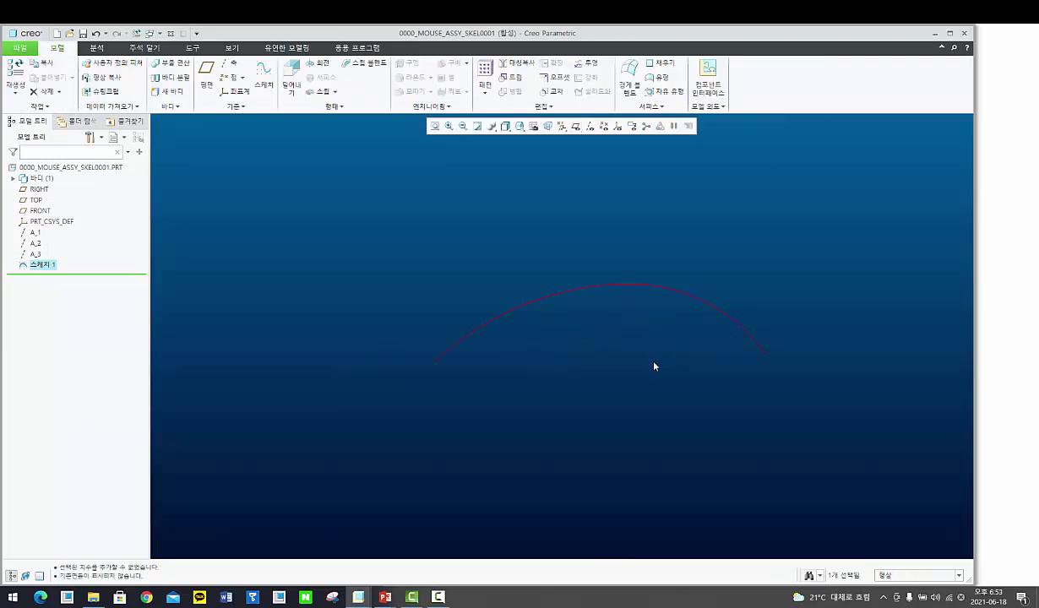
pyautogui.click(576, 126)
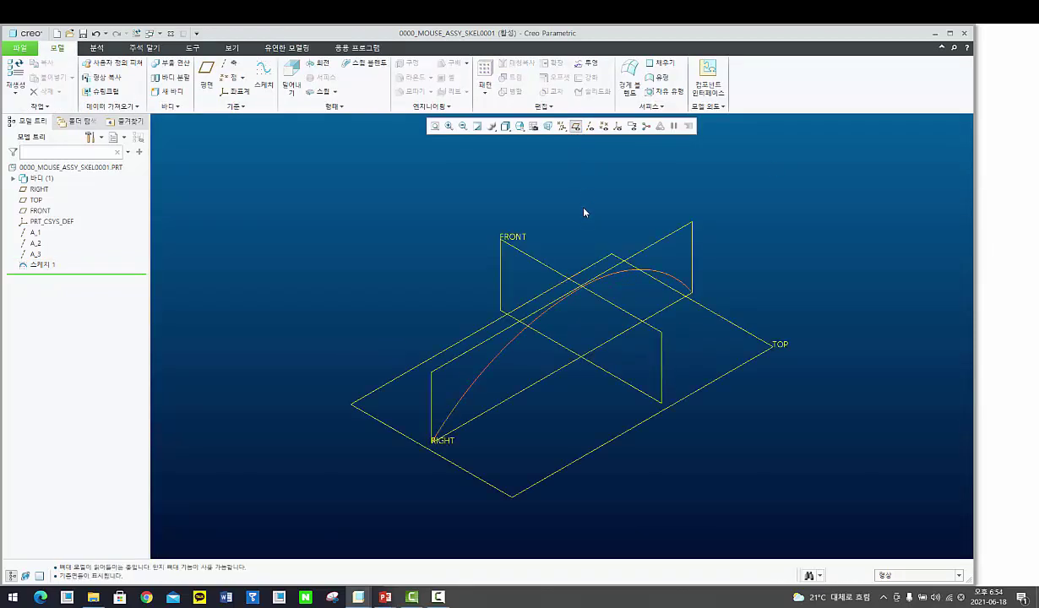
pyautogui.click(229, 77)
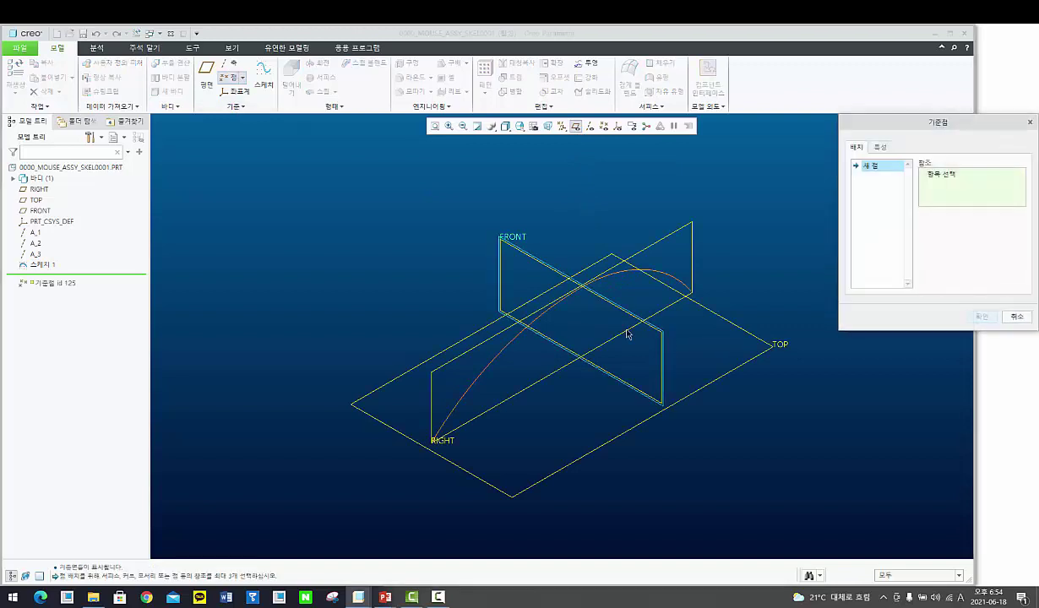
pyautogui.click(615, 312)
pyautogui.middleClick(615, 279)
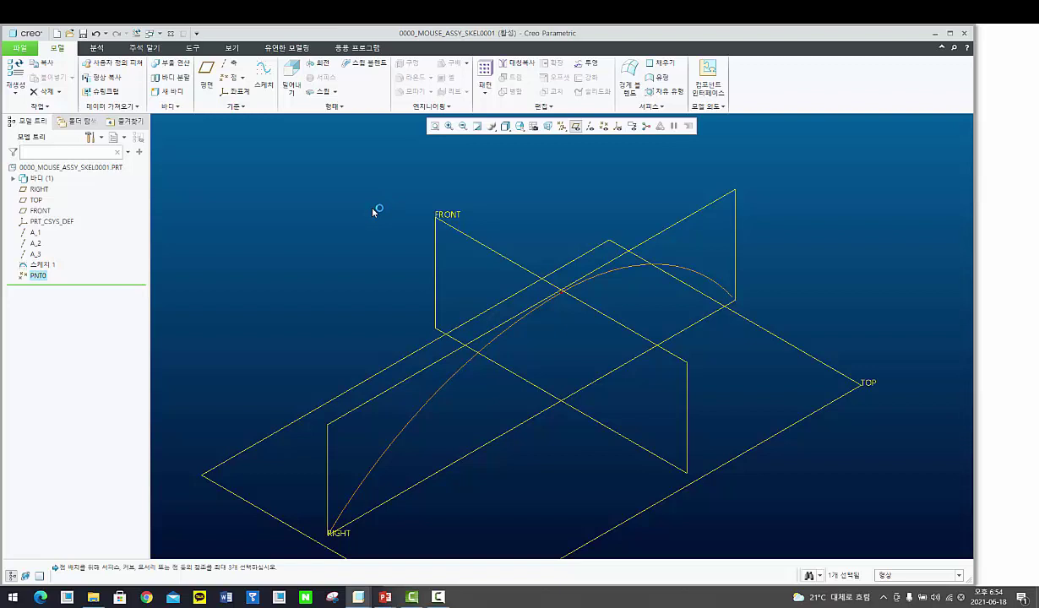
# Step: Start a Sweep along the sketched curve, show the datum points and use PNT0 as the sketch placement point
pyautogui.click(324, 93)
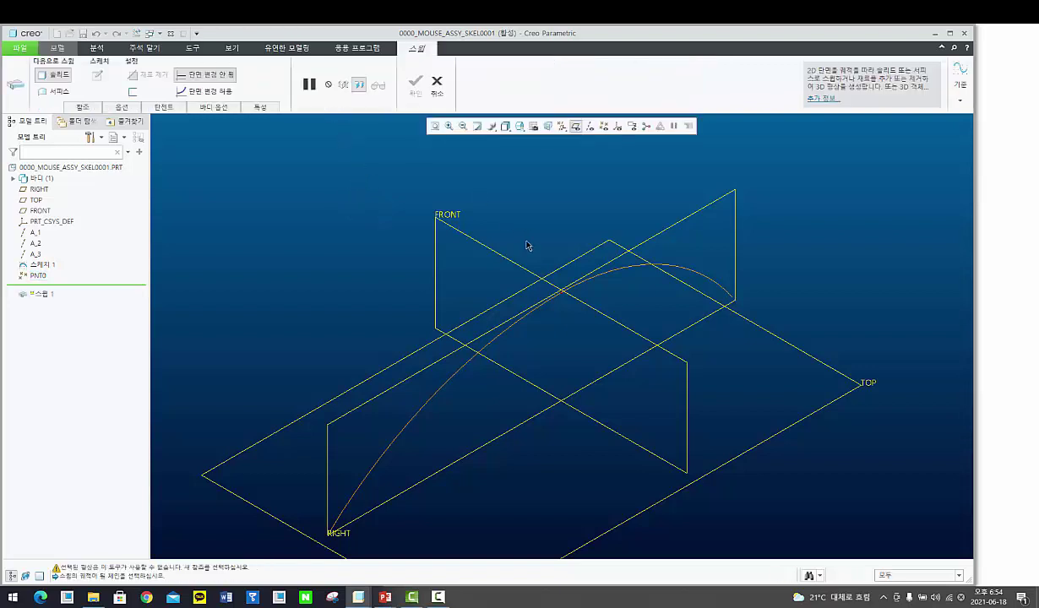
pyautogui.click(539, 315)
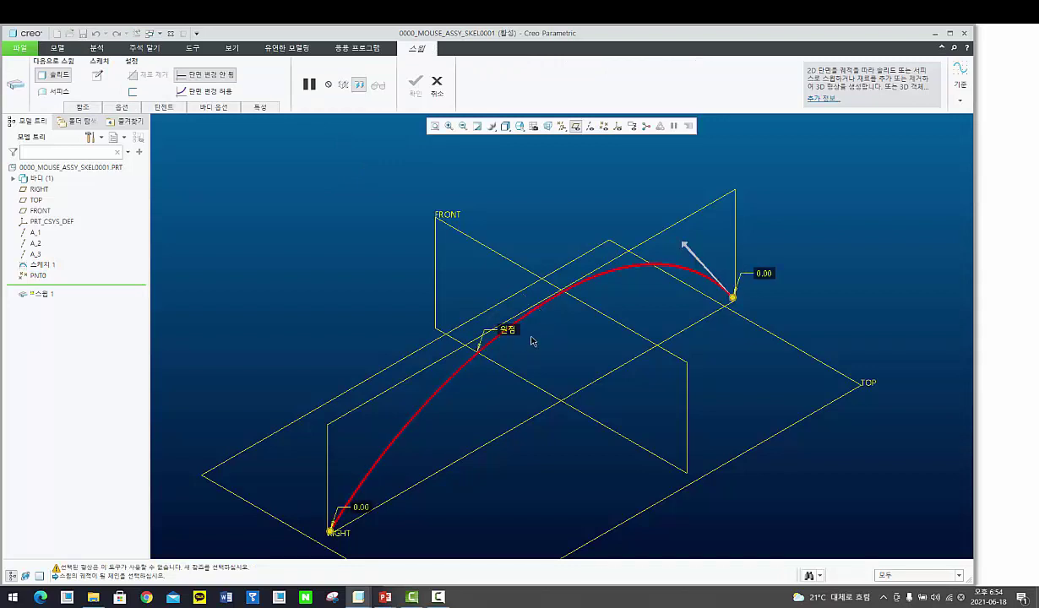
pyautogui.click(123, 108)
pyautogui.click(146, 164)
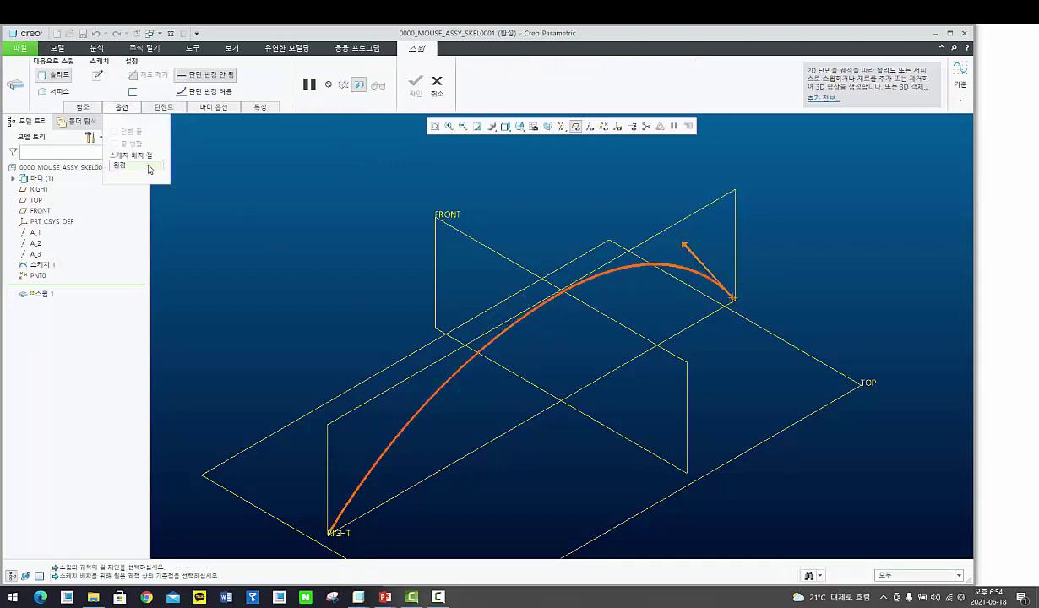
pyautogui.click(603, 126)
pyautogui.click(581, 296)
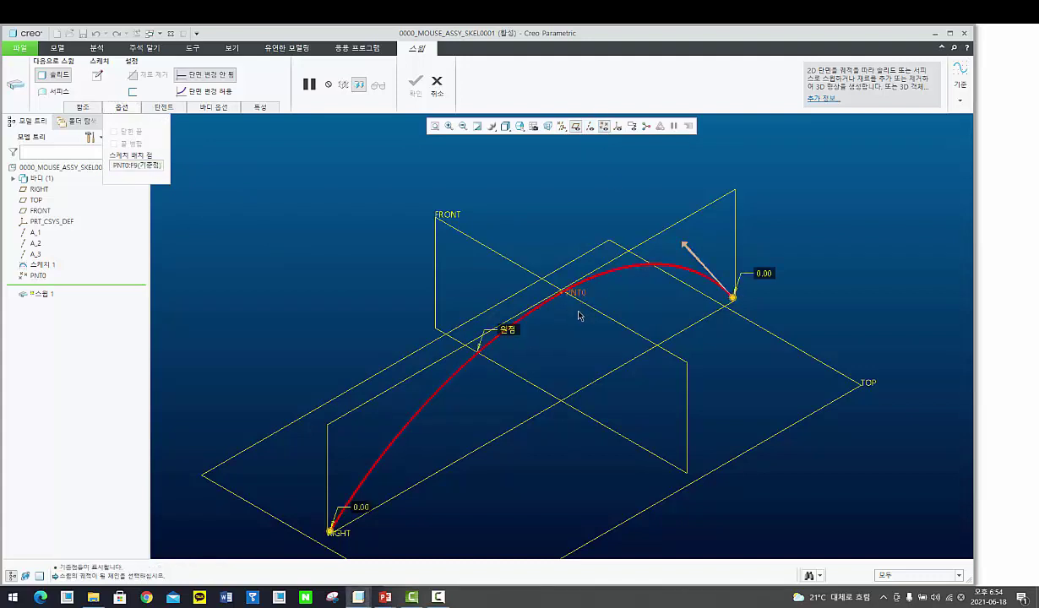
# Step: Switch the sweep to a surface and sketch a section arc of about 34 radius touching the vertical reference at PNT0
pyautogui.click(53, 91)
pyautogui.click(98, 77)
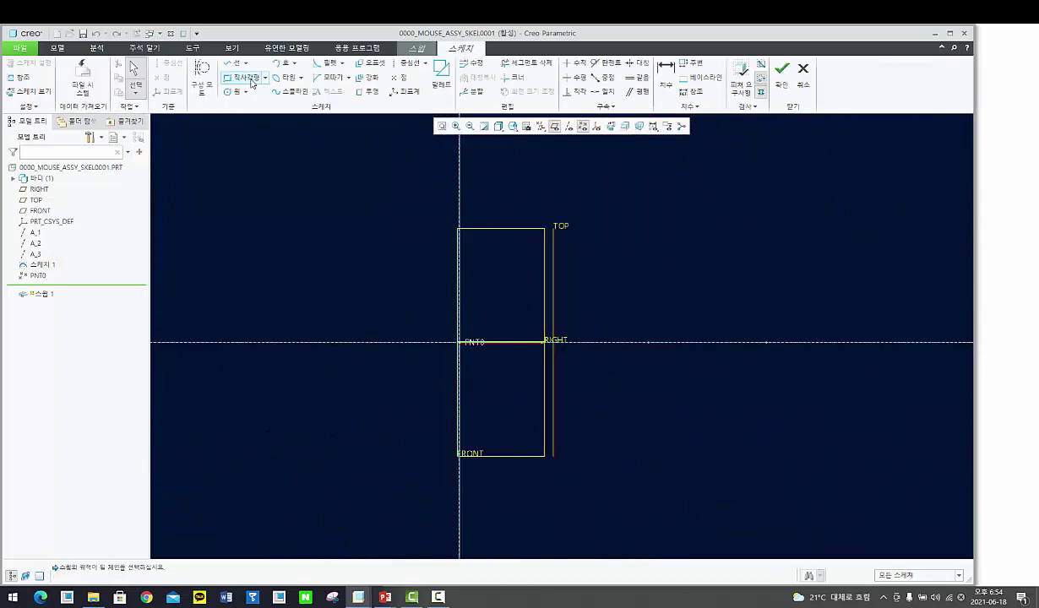
pyautogui.click(286, 64)
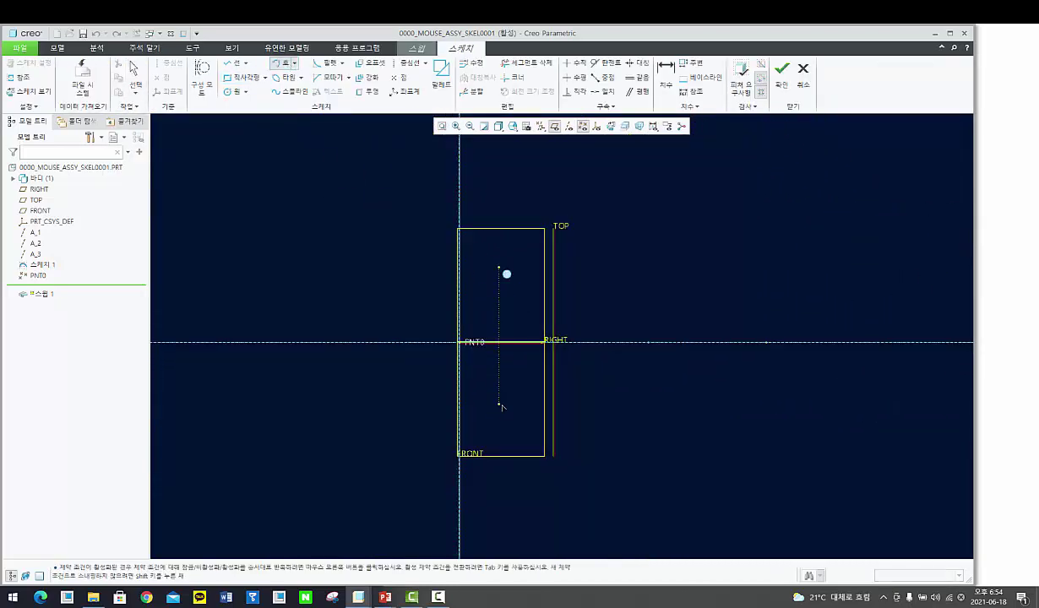
pyautogui.click(463, 339)
pyautogui.middleClick(464, 338)
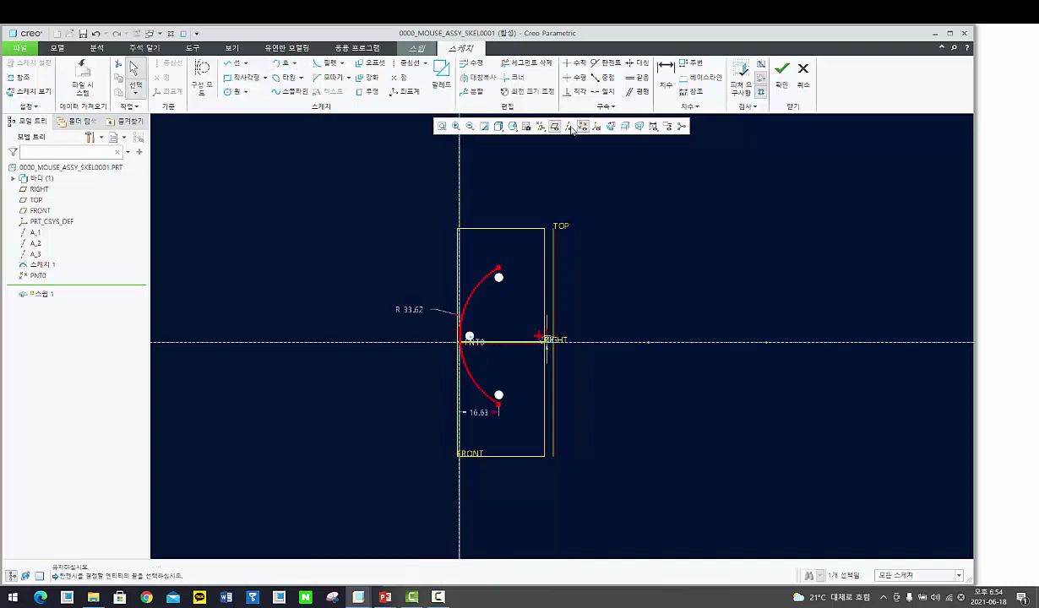
# Step: Add a horizontal centerline through the arc's center and make the arc's endpoints symmetric about it
pyautogui.click(408, 62)
pyautogui.click(538, 336)
pyautogui.scroll(-1, 579, 344)
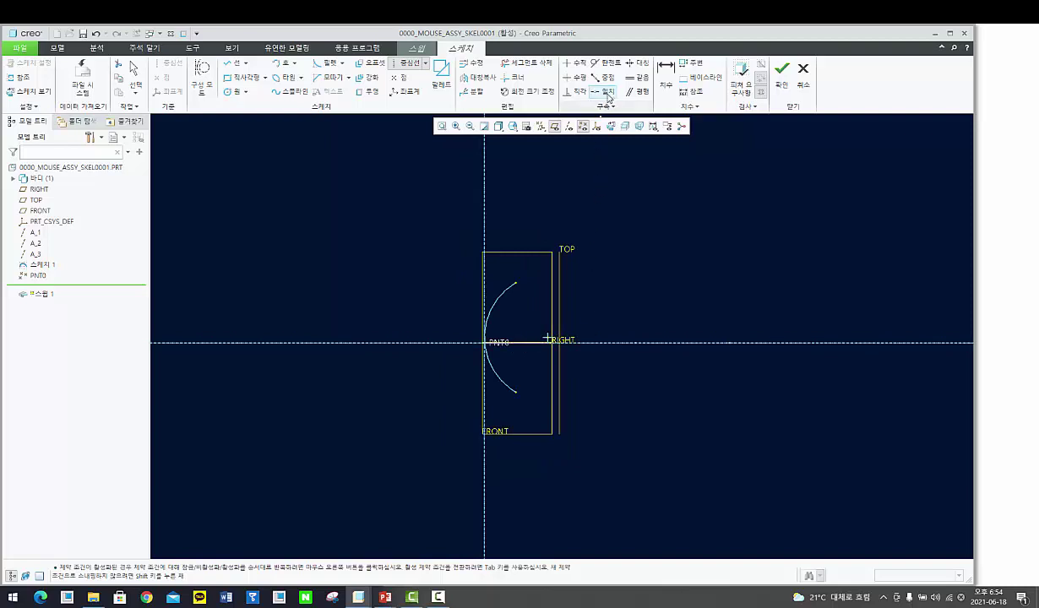
pyautogui.click(642, 68)
pyautogui.scroll(1, 547, 265)
pyautogui.click(507, 288)
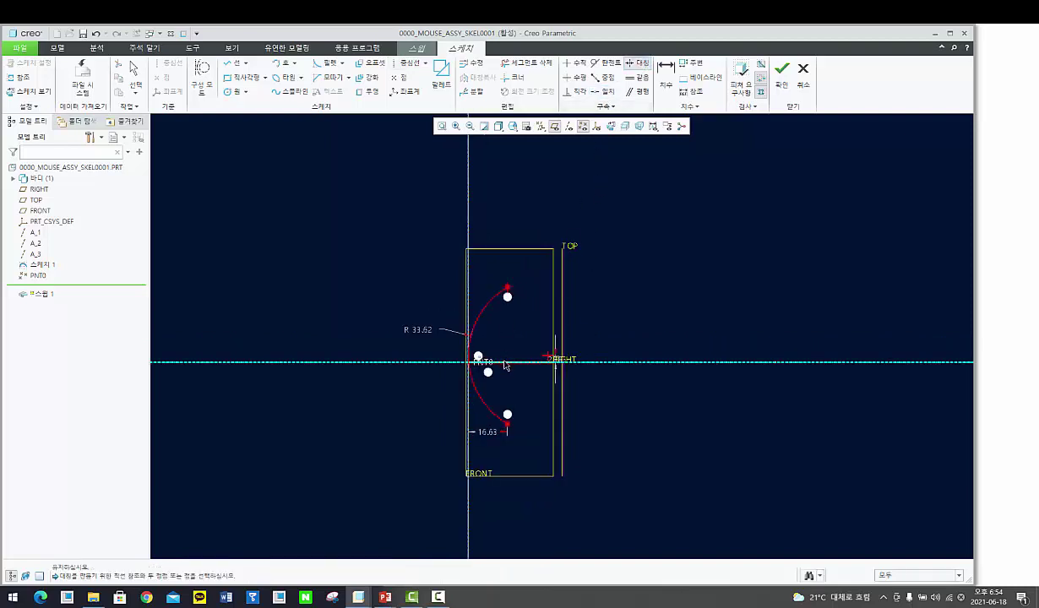
pyautogui.click(454, 363)
pyautogui.click(507, 427)
pyautogui.middleClick(454, 365)
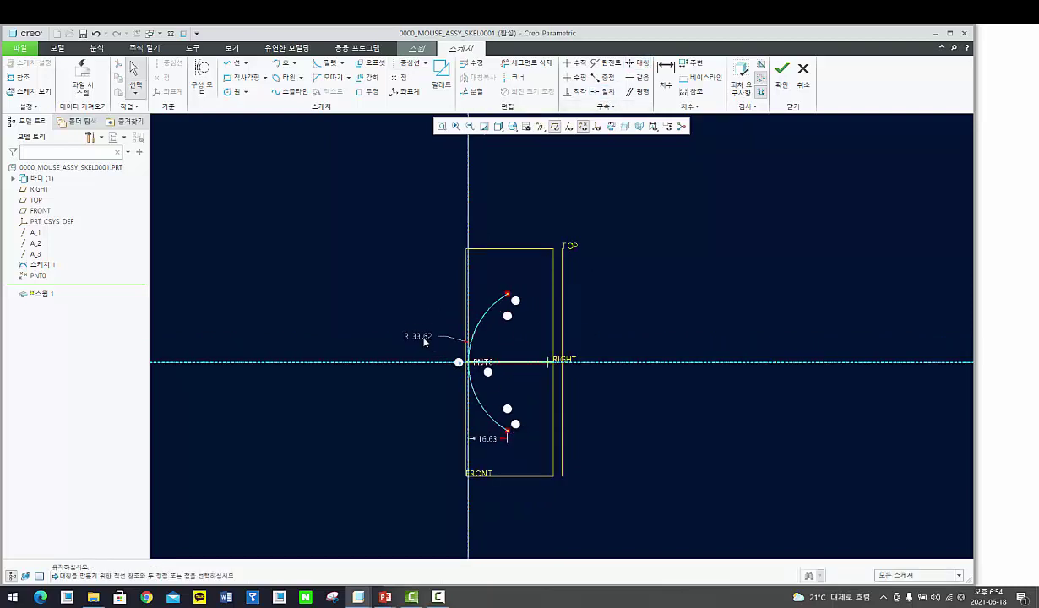
# Step: Set the section arc's radius to 100, finish the sketch and complete the sweep surface
pyautogui.doubleClick(418, 336)
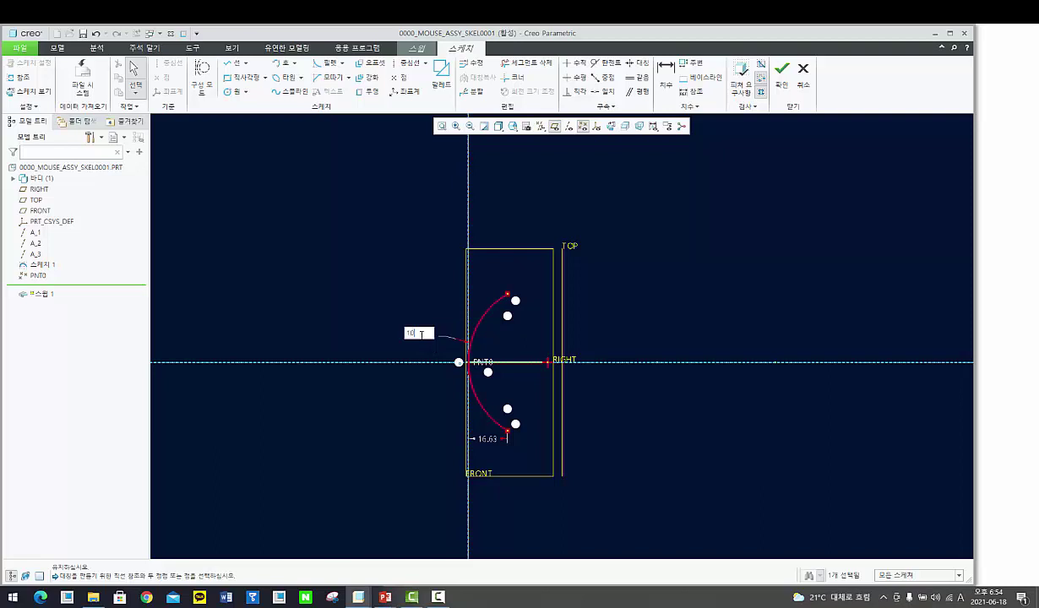
pyautogui.write('100')
pyautogui.press('Return')
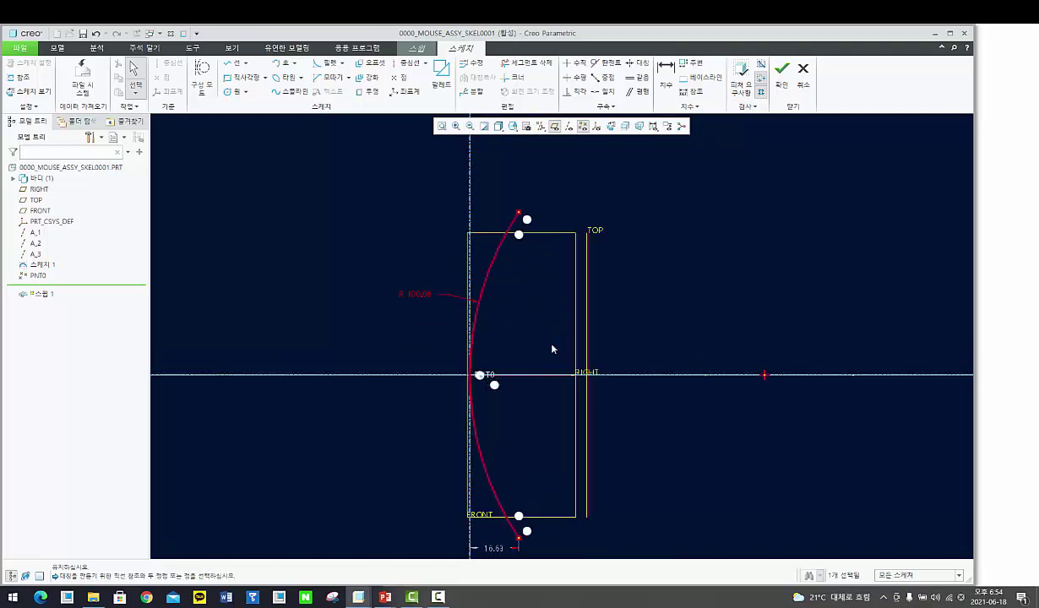
pyautogui.click(781, 72)
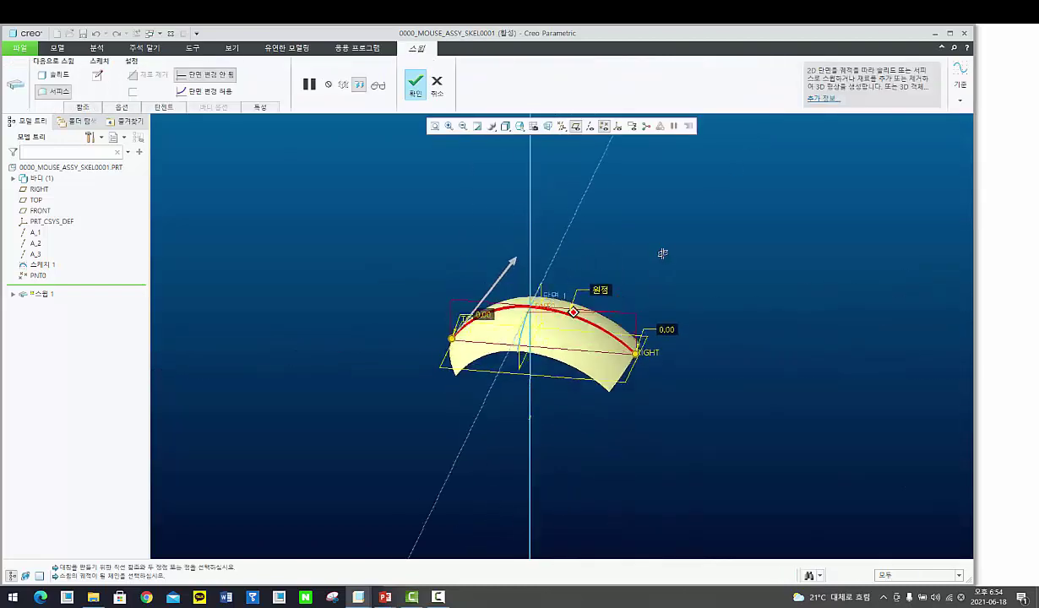
pyautogui.moveTo(662, 254)
pyautogui.mouseDown(button='middle')
pyautogui.moveTo(712, 251)
pyautogui.moveTo(591, 239)
pyautogui.moveTo(526, 293)
pyautogui.moveTo(540, 343)
pyautogui.moveTo(749, 420)
pyautogui.mouseUp(button='middle')
pyautogui.middleClick(753, 424)
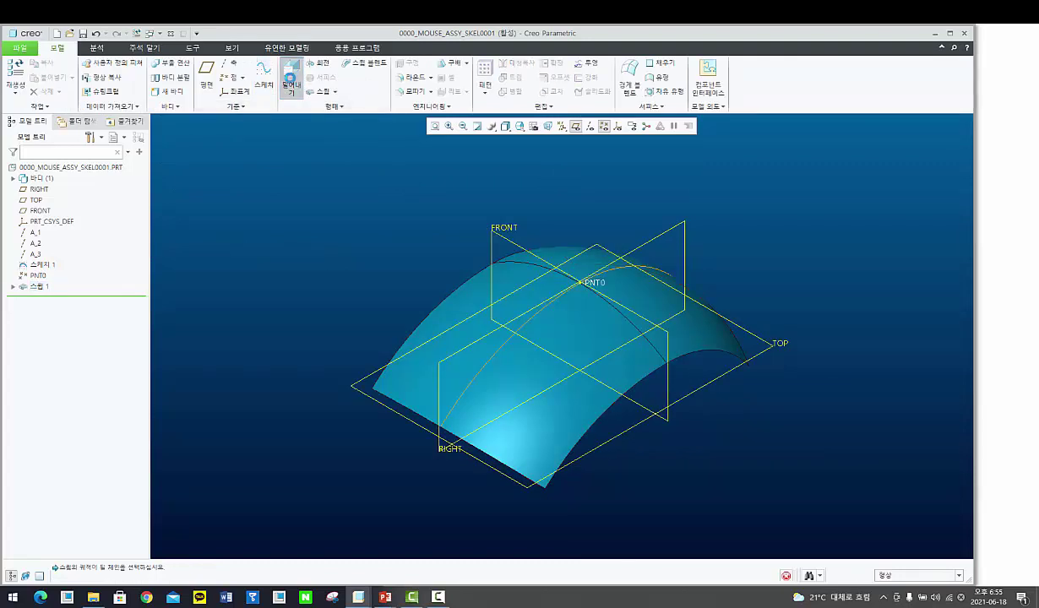
# Step: Start a surface Extrude and define its sketch on the FRONT plane
pyautogui.click(289, 79)
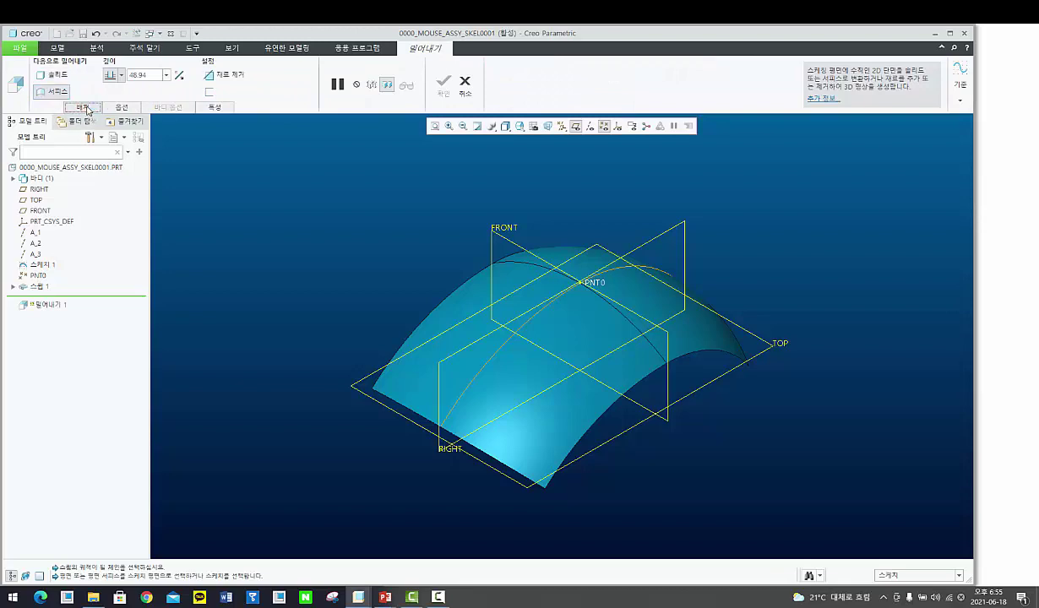
pyautogui.click(88, 109)
pyautogui.click(189, 145)
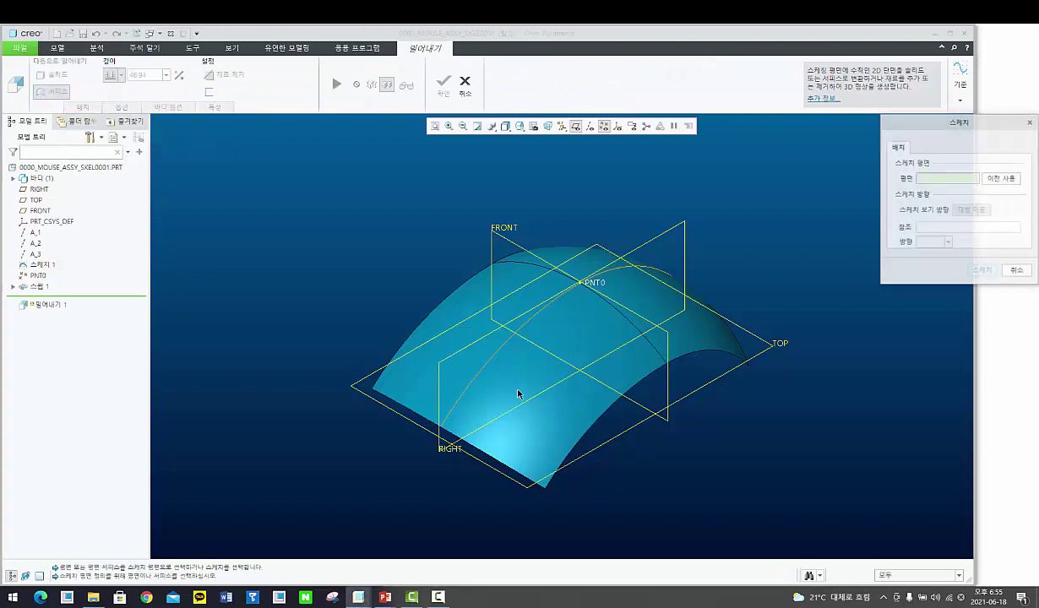
pyautogui.click(663, 386)
pyautogui.middleClick(661, 383)
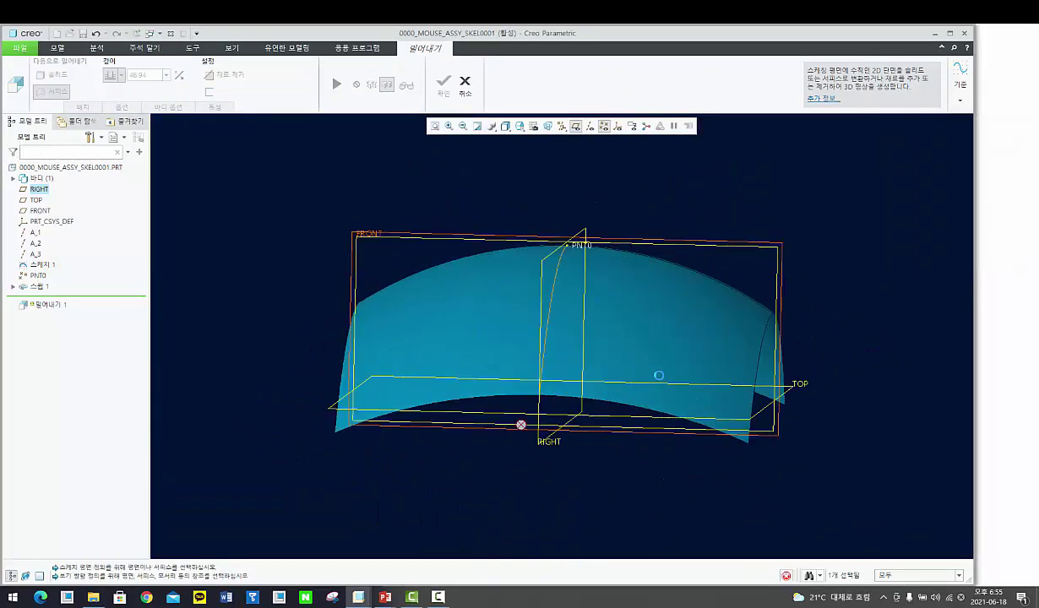
# Step: Add a vertical centerline along the RIGHT plane and sketch an outward-bulging side arc of about 78 radius crossing the swept surface
pyautogui.click(407, 63)
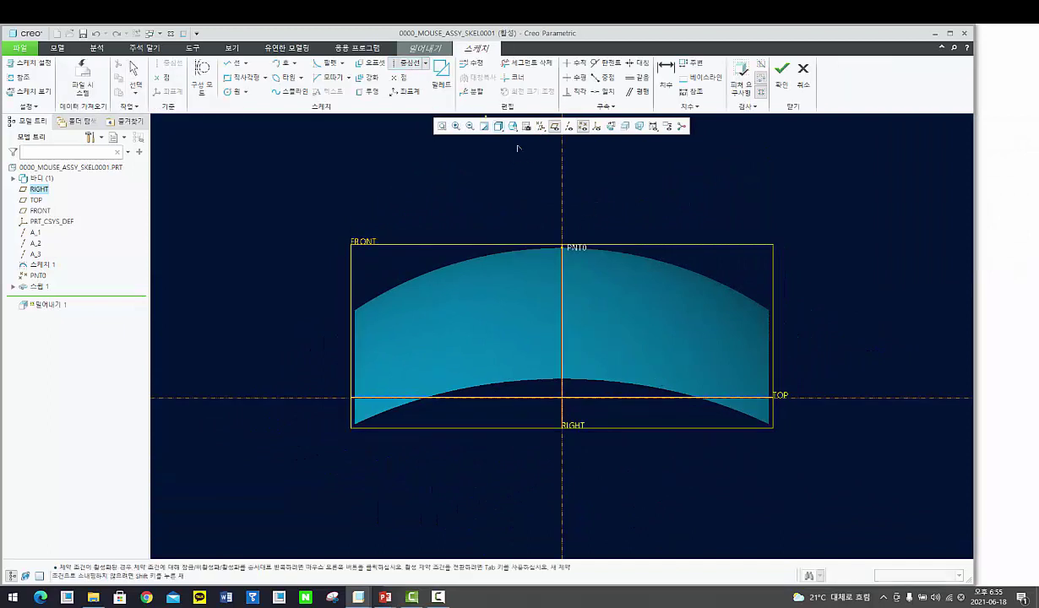
pyautogui.press('a')
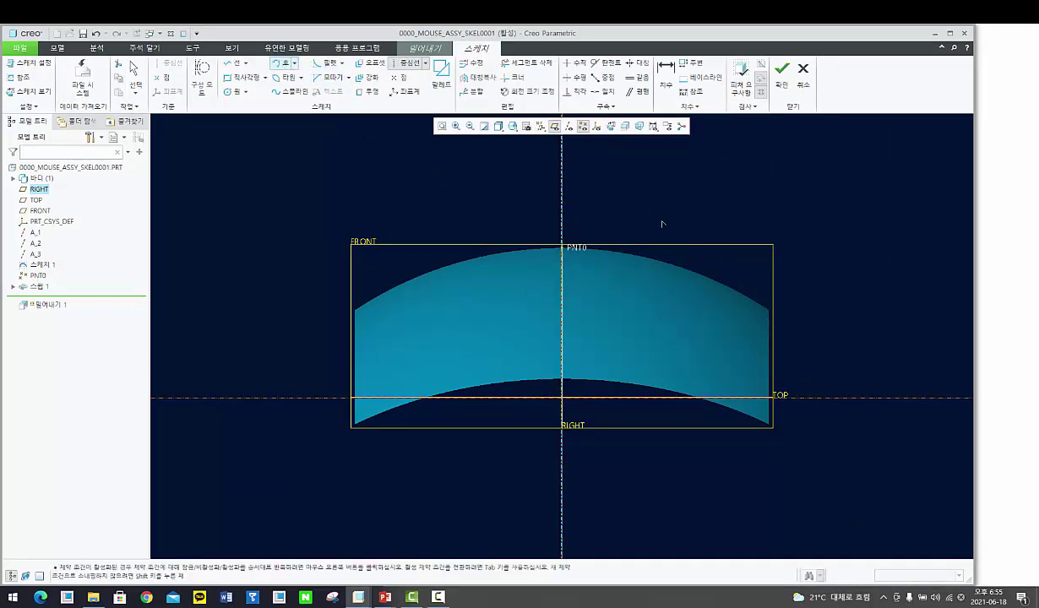
pyautogui.click(686, 449)
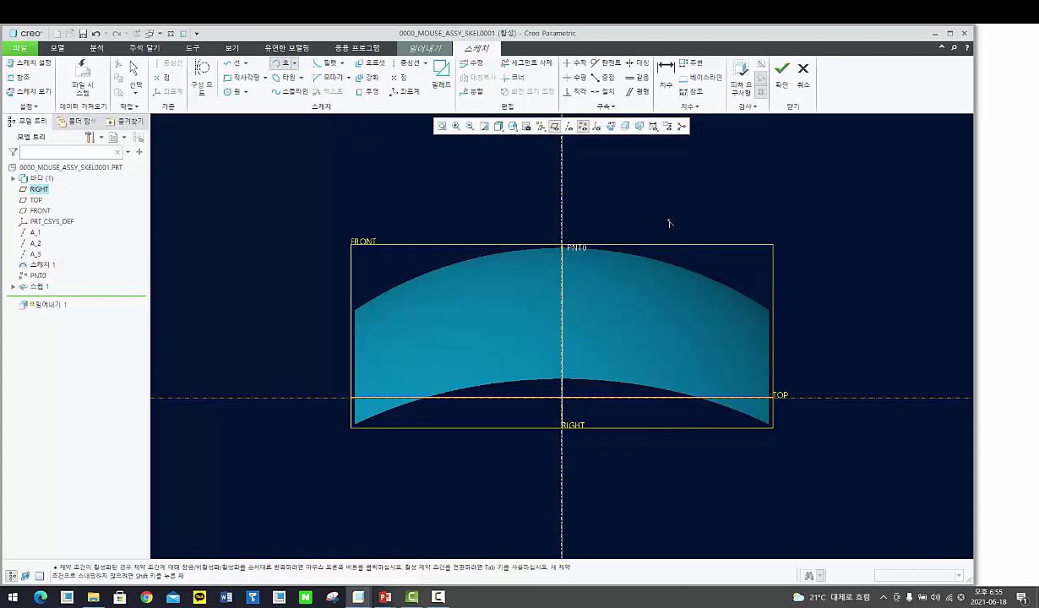
pyautogui.click(697, 404)
pyautogui.middleClick(707, 362)
# Step: Dimension the side arc by radius, delete the conflicting diameter dimension and set the radius to 80
pyautogui.click(666, 76)
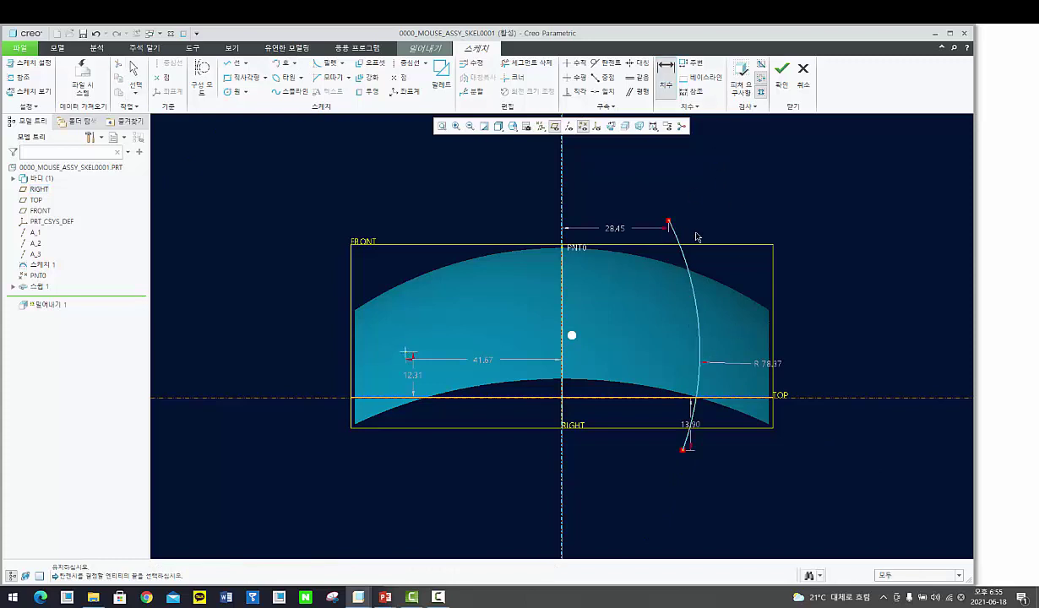
pyautogui.doubleClick(688, 270)
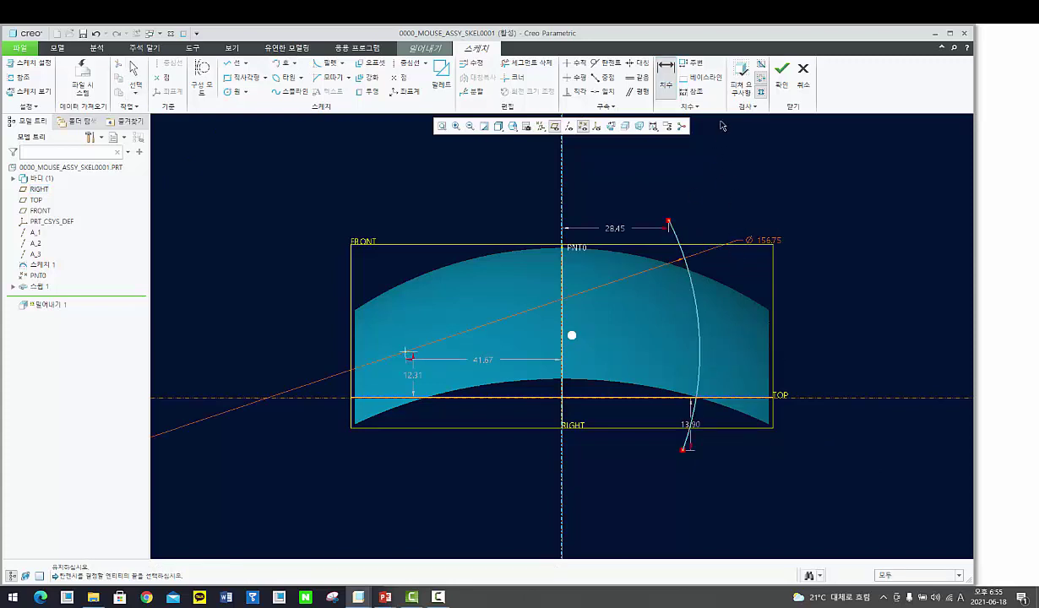
pyautogui.middleClick(714, 254)
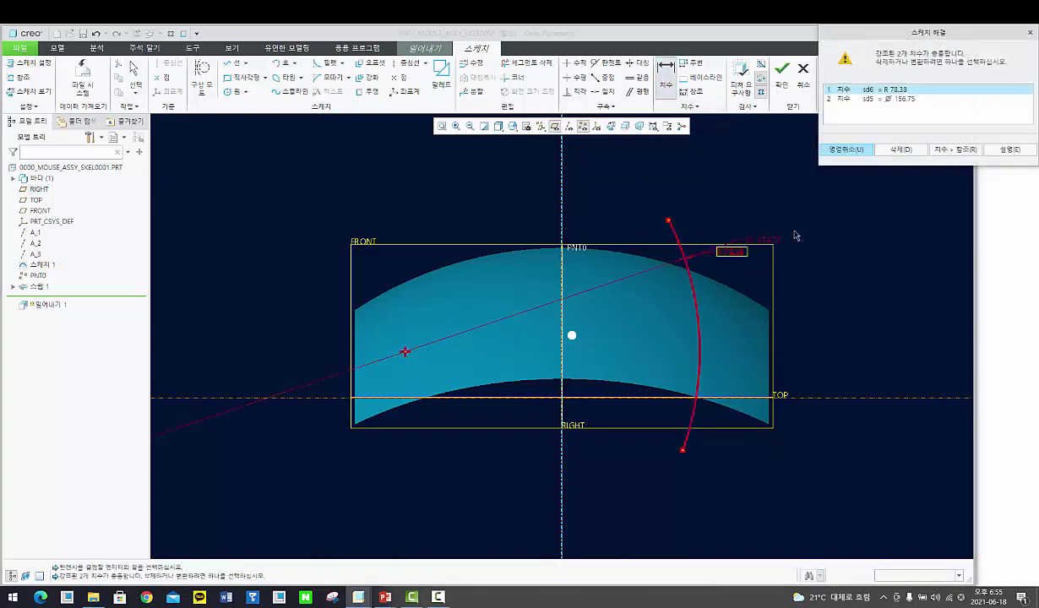
pyautogui.click(900, 99)
pyautogui.click(863, 149)
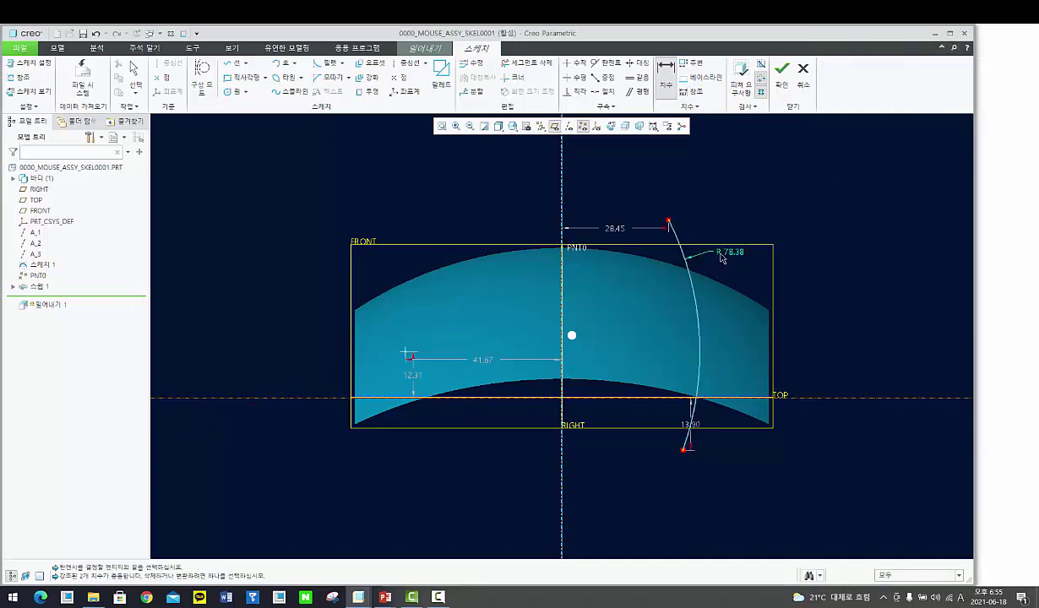
pyautogui.write('0')
pyautogui.press('Return')
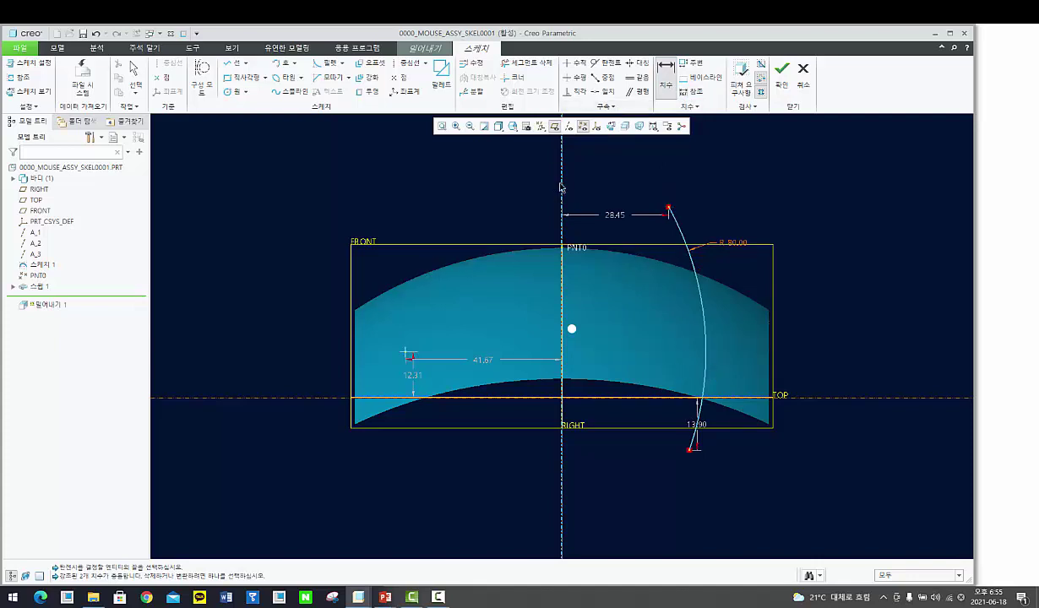
pyautogui.click(706, 301)
pyautogui.middleClick(659, 172)
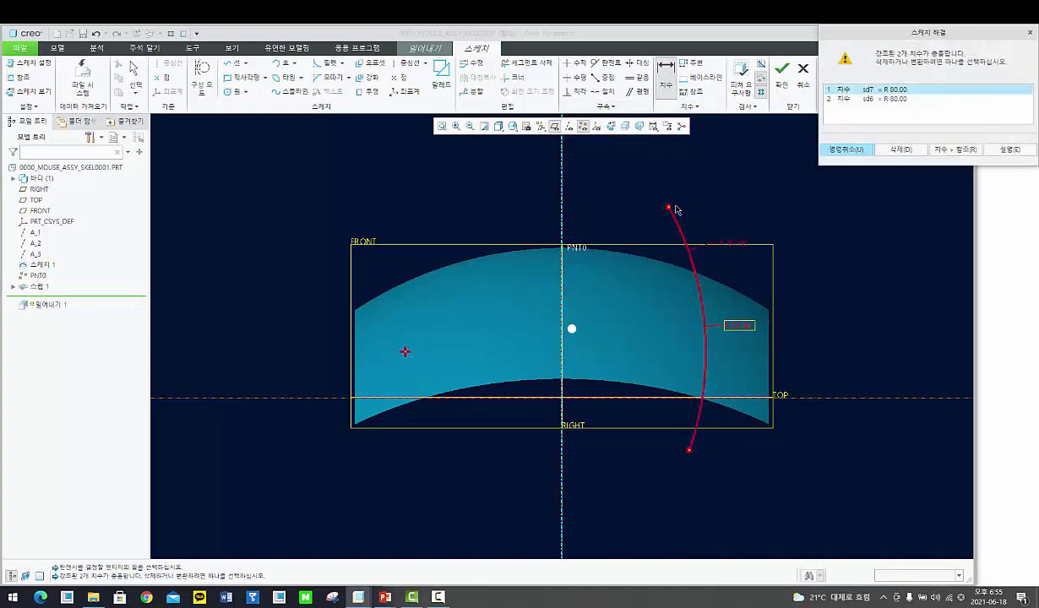
pyautogui.click(843, 149)
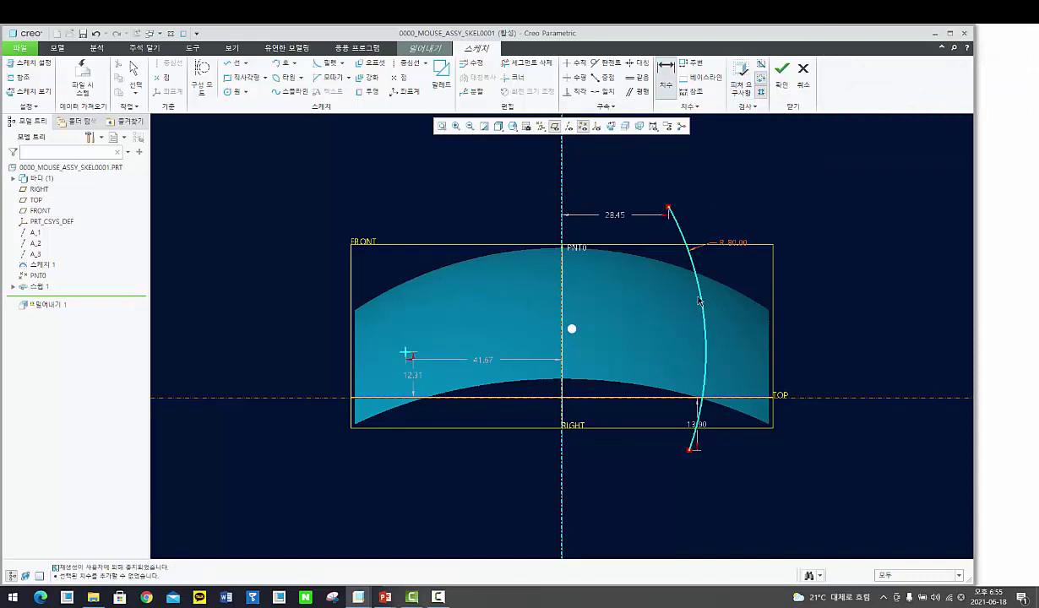
# Step: Dimension the distance from the vertical centerline to the side arc's outermost point and set it to 40
pyautogui.click(699, 289)
pyautogui.click(562, 308)
pyautogui.middleClick(596, 182)
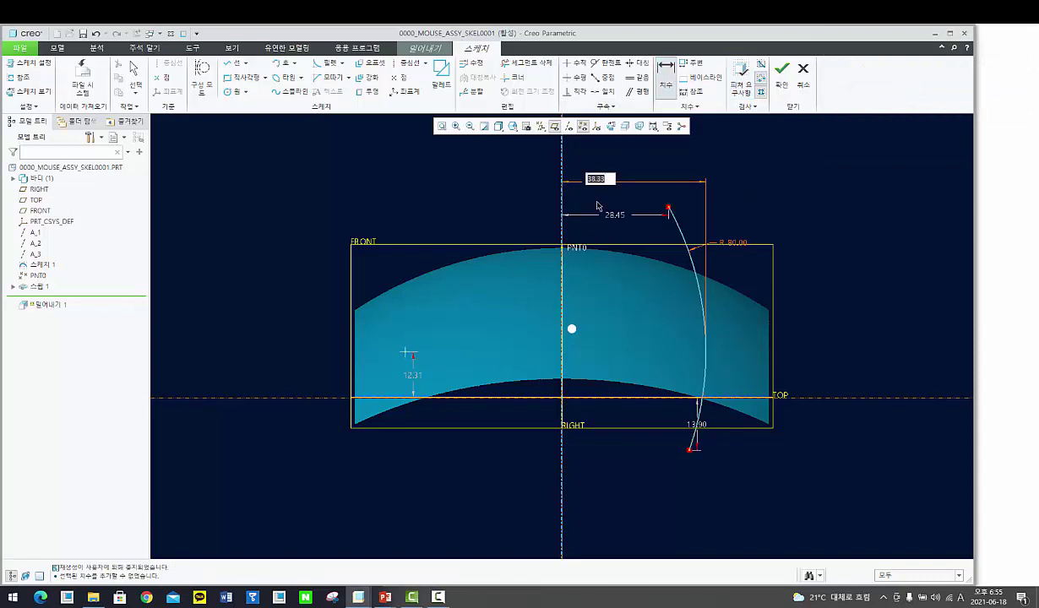
pyautogui.write('40')
pyautogui.press('Return')
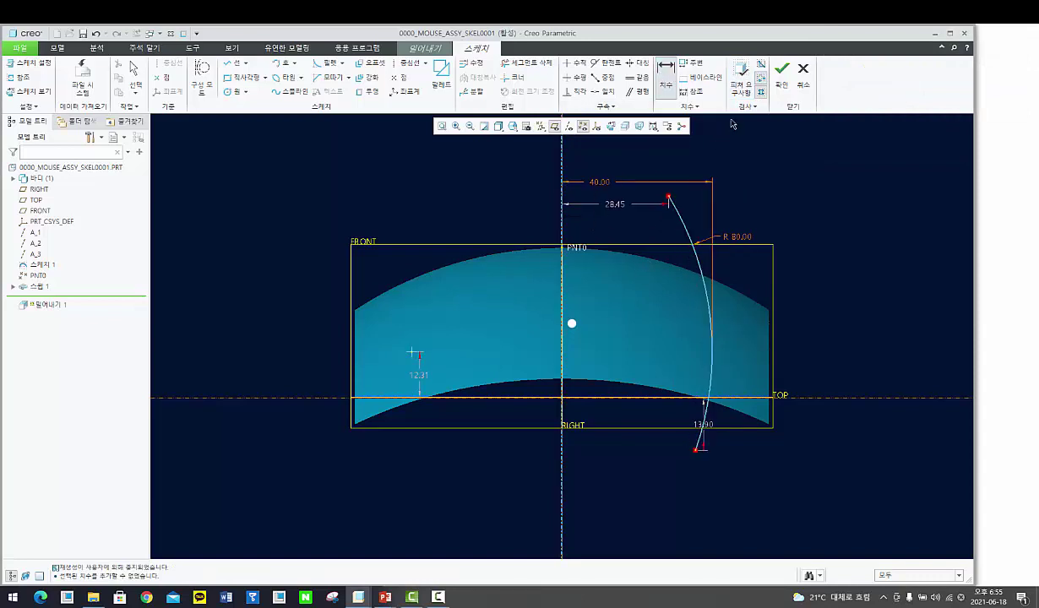
# Step: Finish the sketch, extrude the side surface symmetrically to both sides until it spans the swept surface, and complete it
pyautogui.click(781, 74)
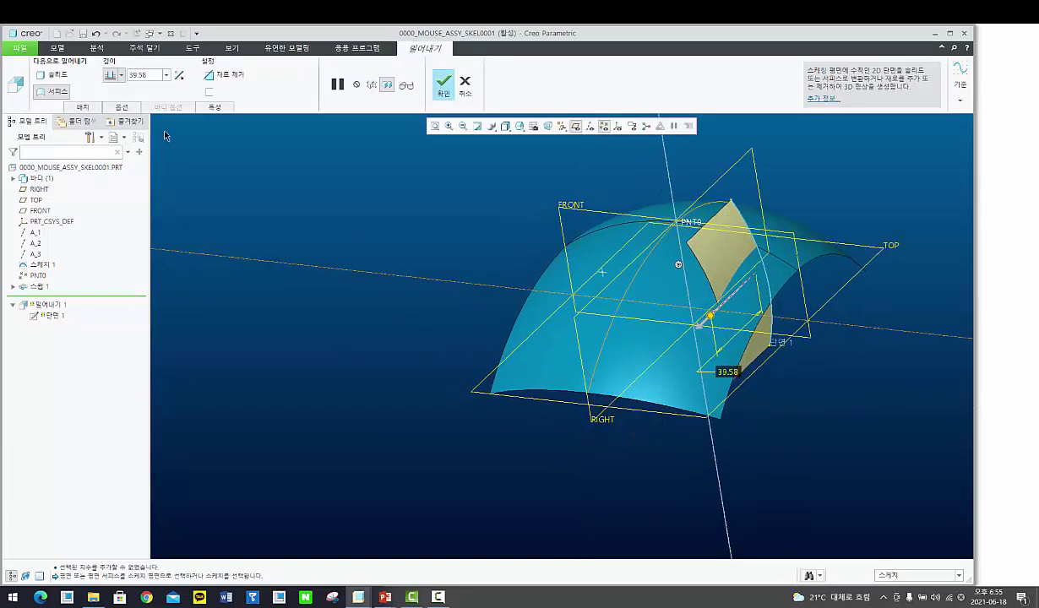
pyautogui.click(109, 78)
pyautogui.click(112, 110)
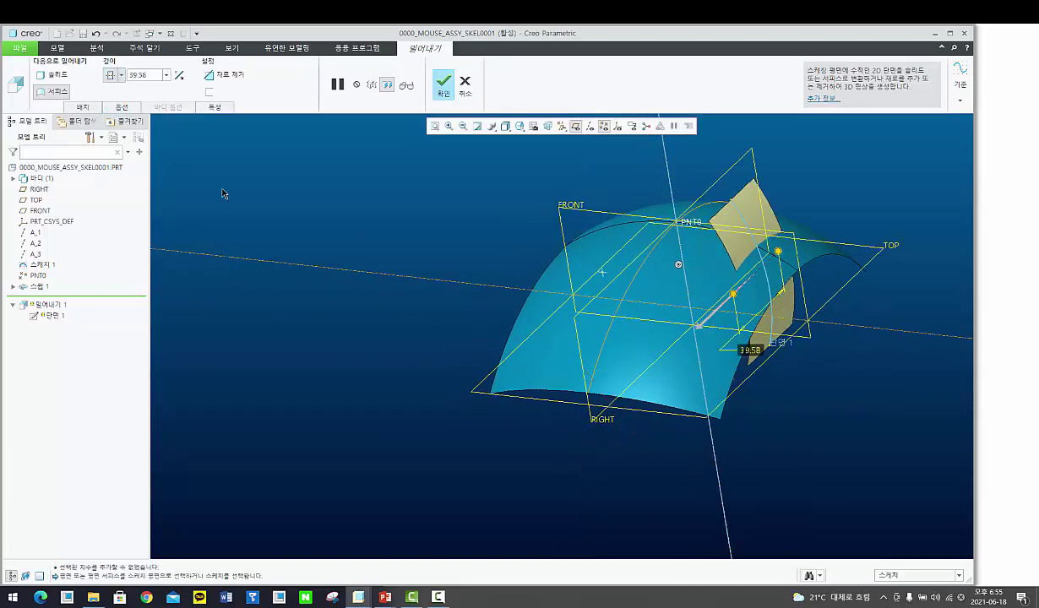
pyautogui.scroll(-4, 556, 341)
pyautogui.moveTo(593, 320); pyautogui.dragTo(566, 364)
pyautogui.middleClick(609, 378)
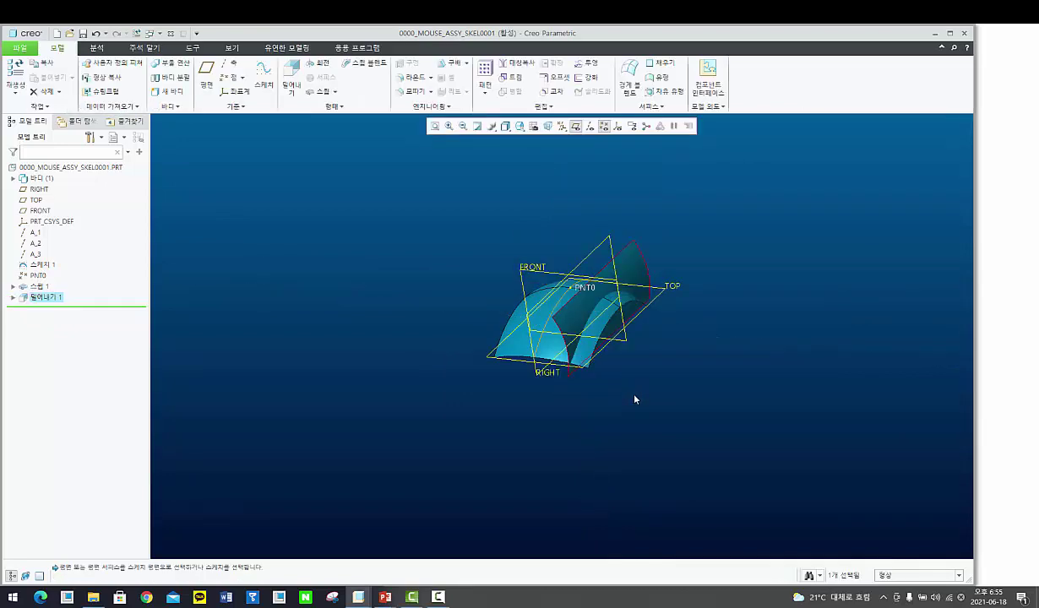
# Step: Mirror the extruded side surface about the RIGHT plane
pyautogui.moveTo(609, 379); pyautogui.dragTo(583, 380, button='middle')
pyautogui.scroll(5, 583, 379)
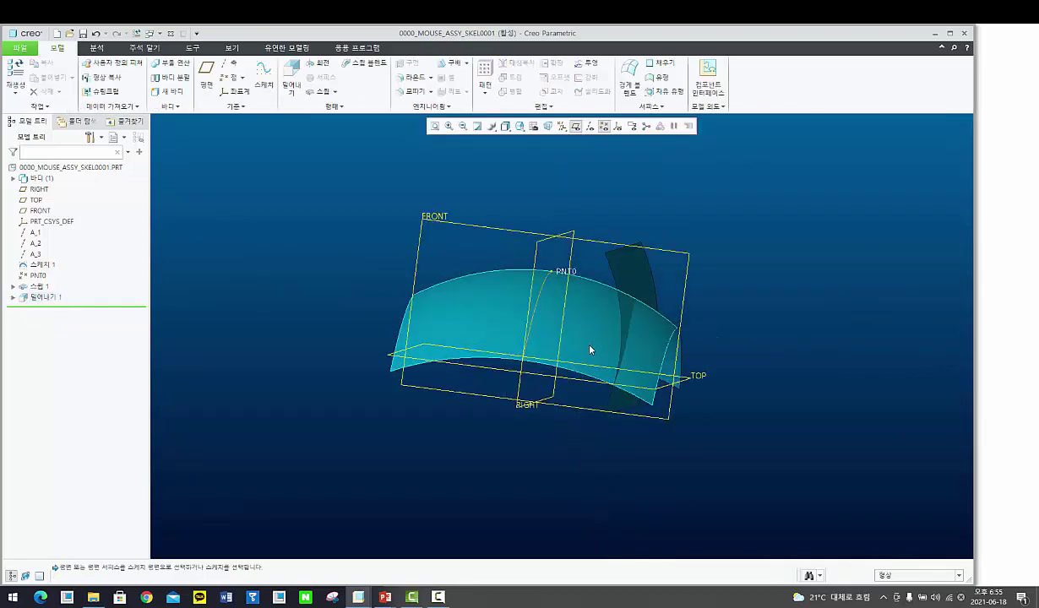
pyautogui.click(625, 275)
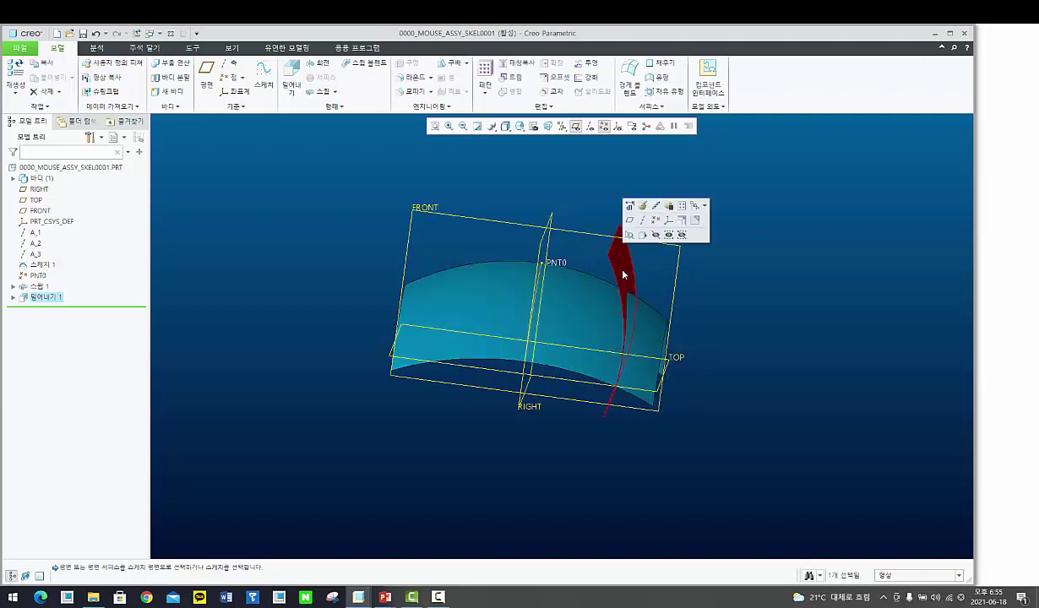
pyautogui.click(532, 216)
pyautogui.moveTo(703, 298); pyautogui.dragTo(702, 294, button='middle')
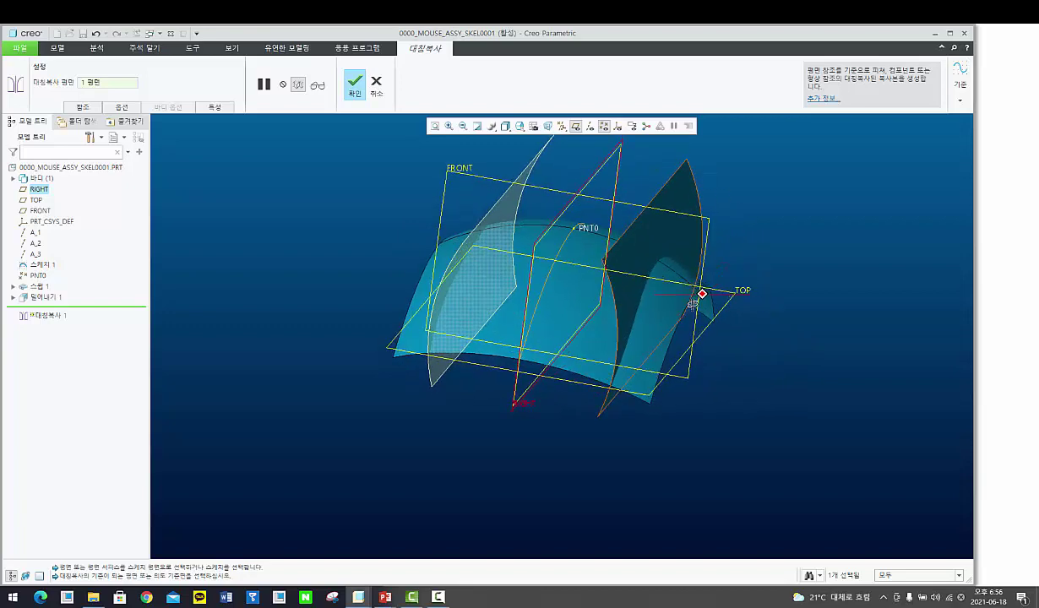
pyautogui.middleClick(587, 418)
pyautogui.moveTo(584, 417); pyautogui.dragTo(533, 433, button='middle')
# Step: Start a surface extrude sketched on the RIGHT plane and show the model in wireframe
pyautogui.click(293, 80)
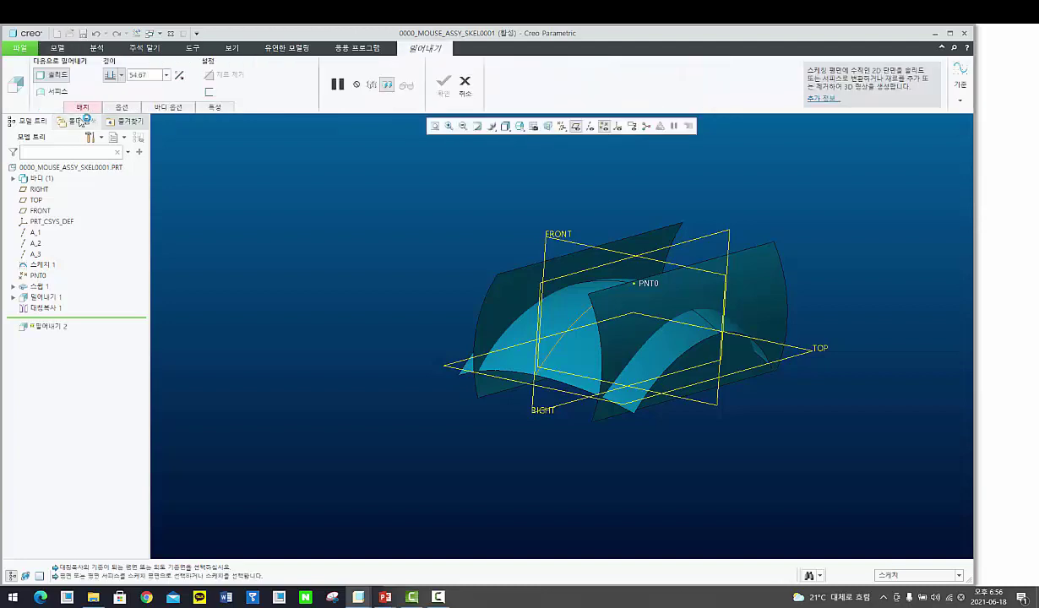
pyautogui.click(52, 92)
pyautogui.click(684, 233)
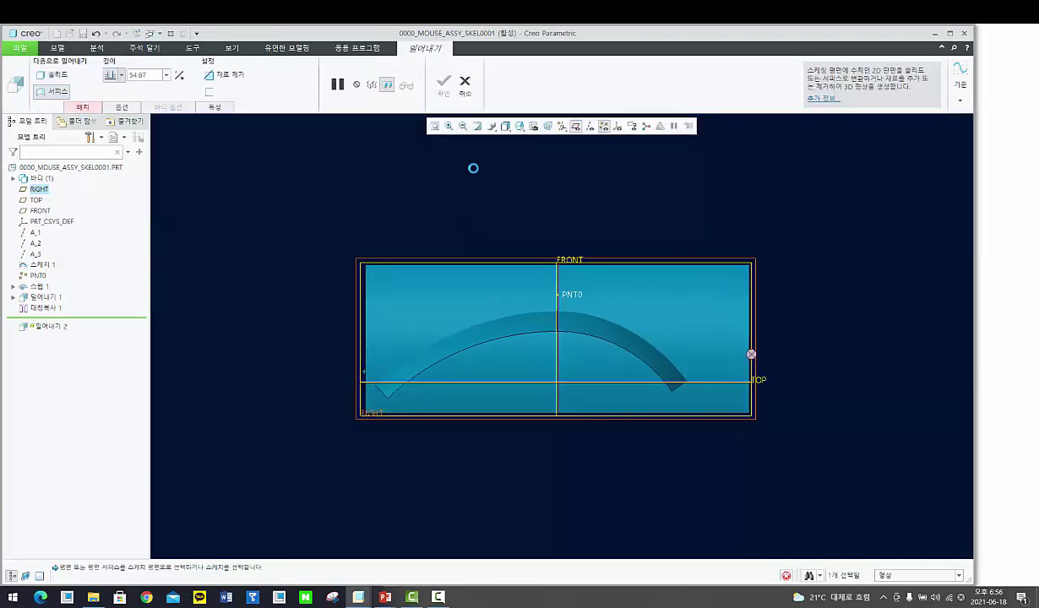
pyautogui.click(498, 125)
pyautogui.click(530, 199)
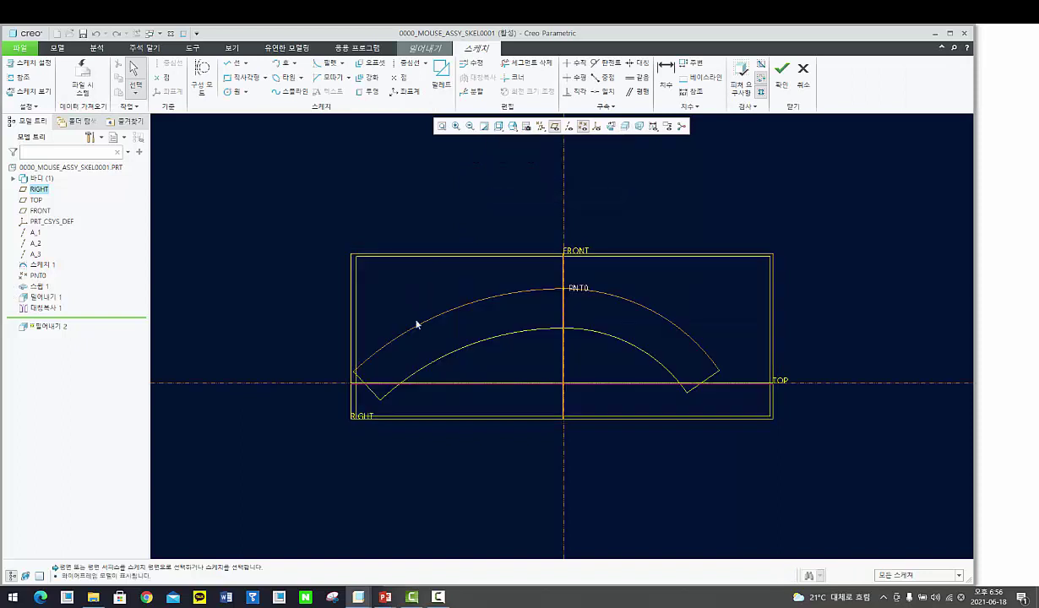
# Step: Sketch a left-bulging arc with a radius of about 73 crossing the swept profile near its left end, from above it to below the base
pyautogui.click(276, 68)
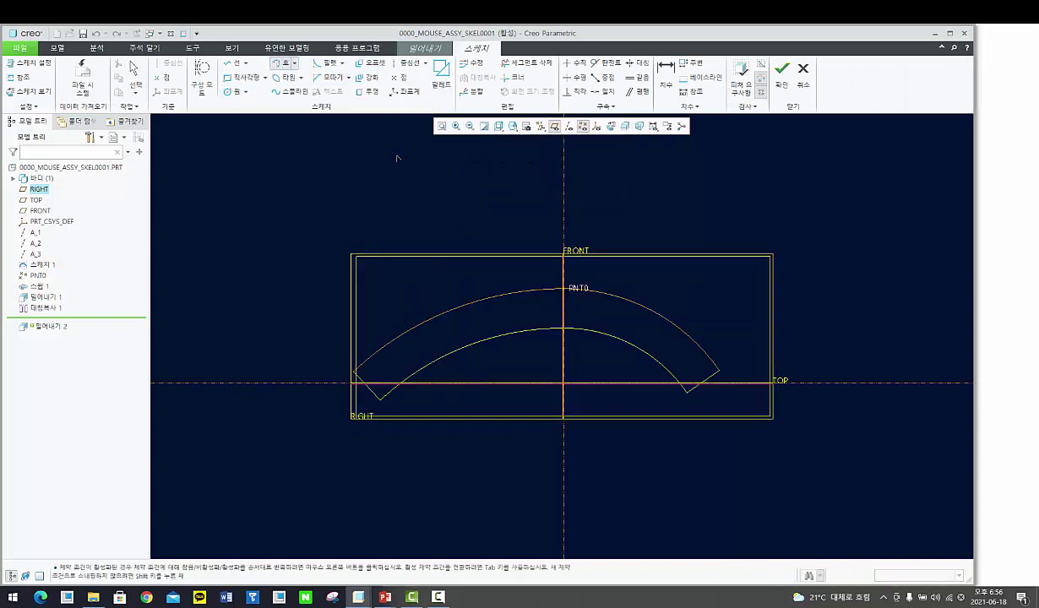
pyautogui.click(418, 405)
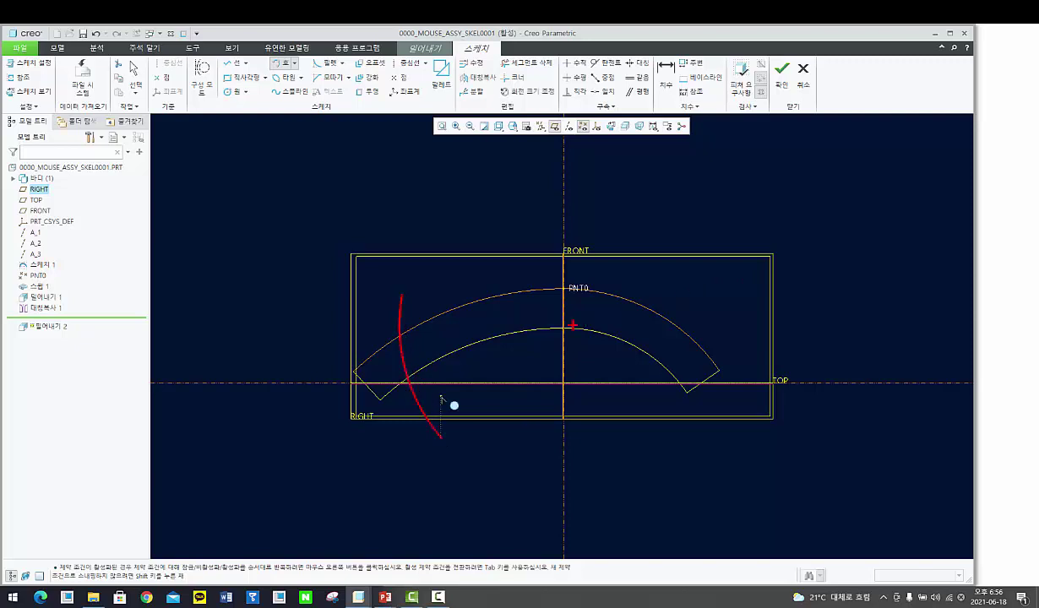
pyautogui.middleClick(448, 407)
pyautogui.scroll(1, 443, 407)
# Step: Dimension the distance from the vertical centerline to the arc's outermost point as 70 and set the arc's radius to 75
pyautogui.click(665, 74)
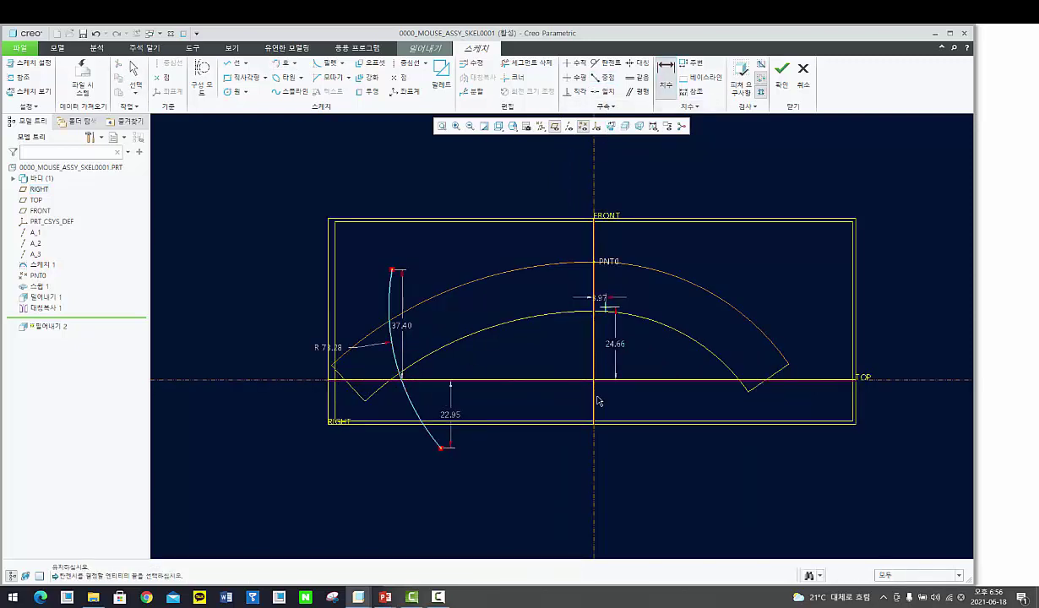
pyautogui.click(594, 417)
pyautogui.middleClick(387, 482)
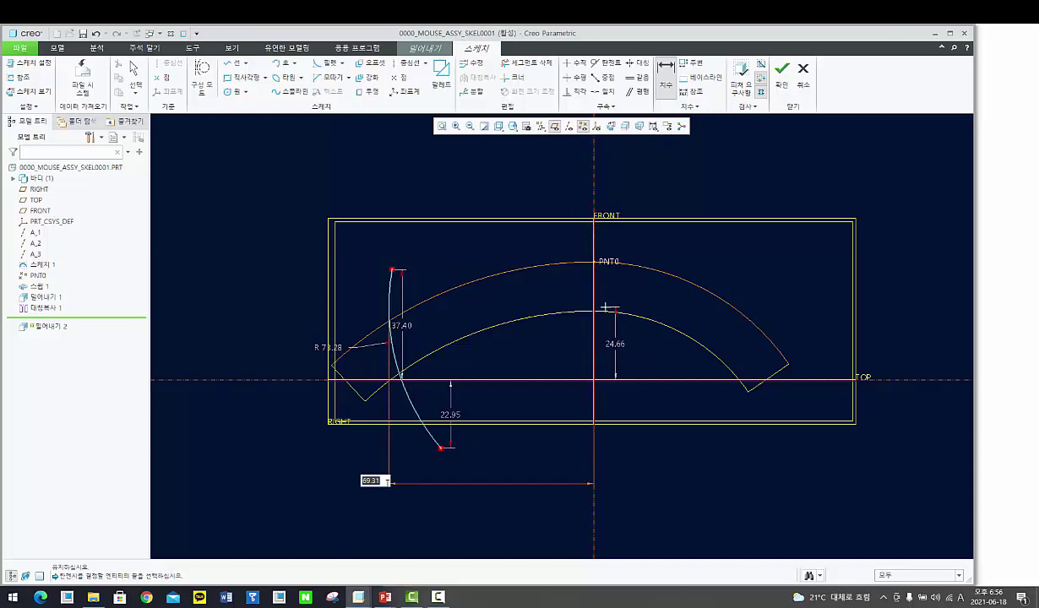
pyautogui.write('70')
pyautogui.press('Return')
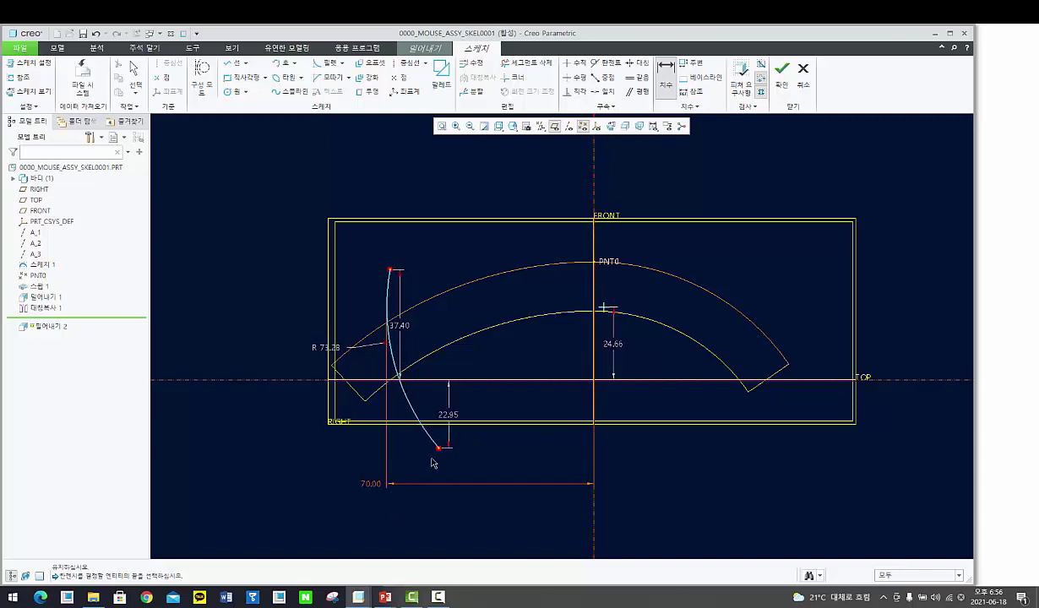
pyautogui.middleClick(334, 355)
pyautogui.doubleClick(325, 347)
pyautogui.write('75')
pyautogui.press('Return')
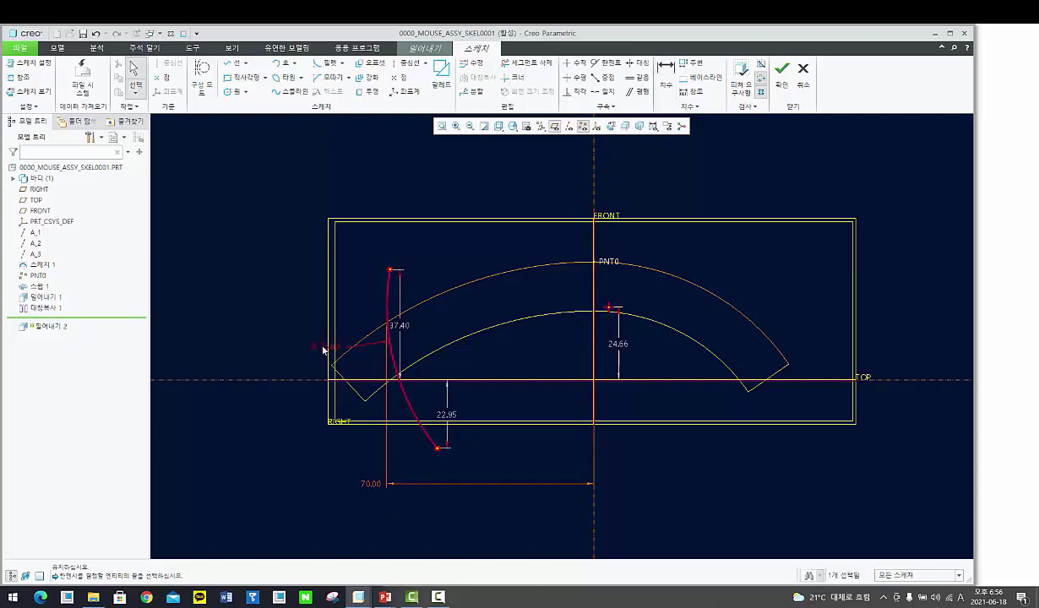
# Step: Finish the sketch and extrude the end surface symmetrically to both sides to a total depth of about 159.5
pyautogui.click(781, 72)
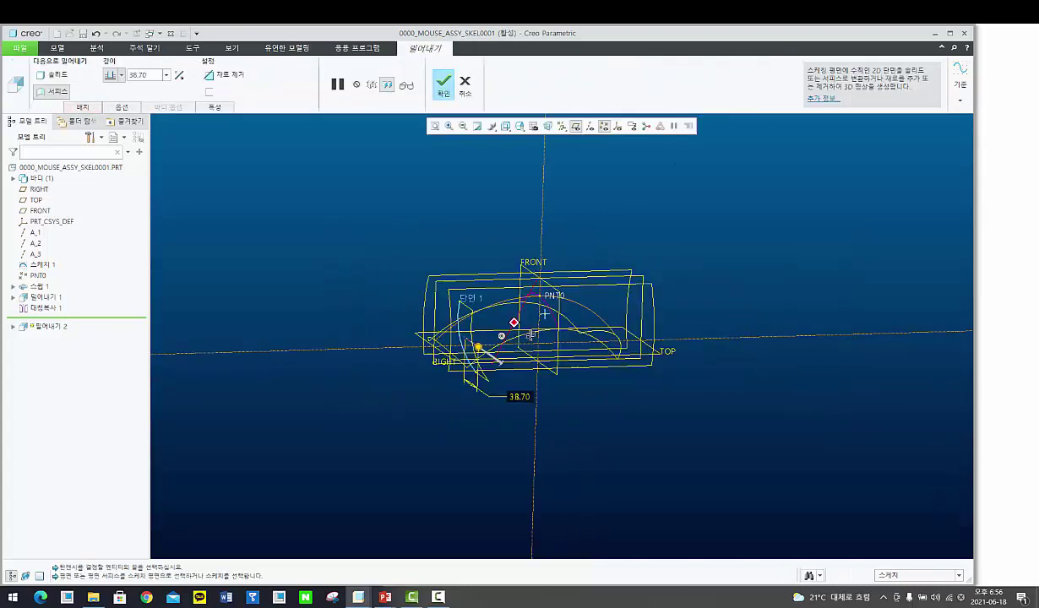
pyautogui.click(116, 77)
pyautogui.click(107, 101)
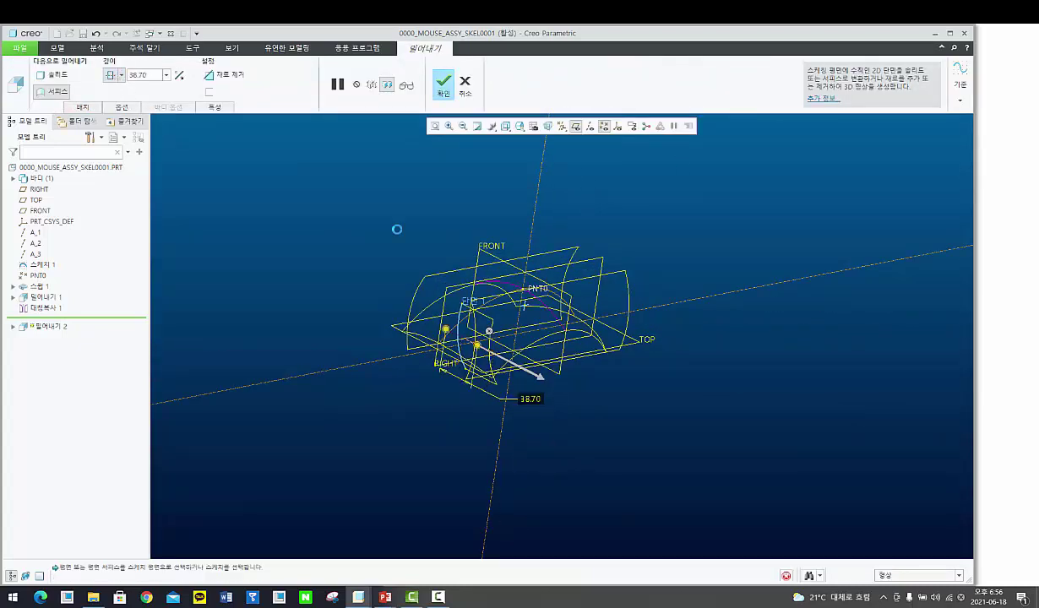
pyautogui.moveTo(489, 360); pyautogui.dragTo(525, 370)
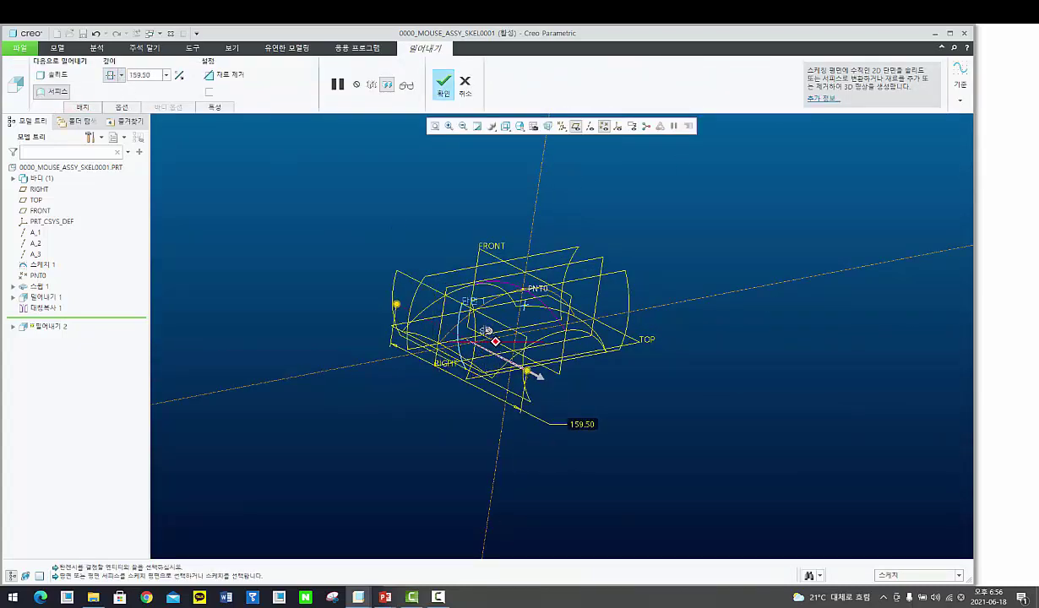
pyautogui.moveTo(488, 330); pyautogui.dragTo(457, 308, button='middle')
pyautogui.middleClick(518, 412)
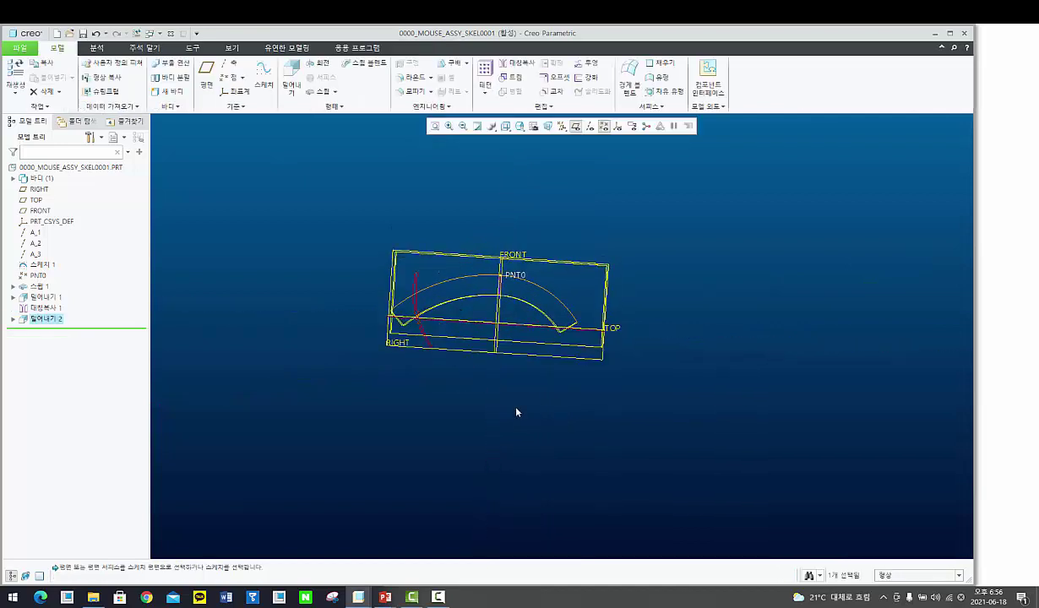
pyautogui.click(517, 412)
pyautogui.moveTo(517, 412); pyautogui.dragTo(405, 408, button='middle')
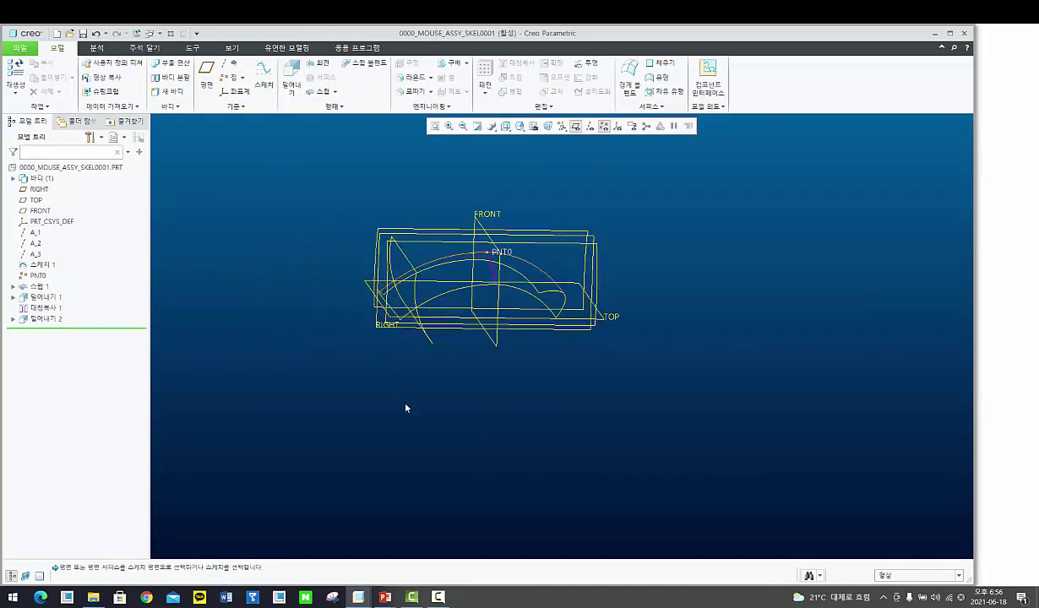
# Step: Start another surface extrude on the RIGHT plane and sketch an arc of about 120 radius crossing the swept profile's right end
pyautogui.click(290, 77)
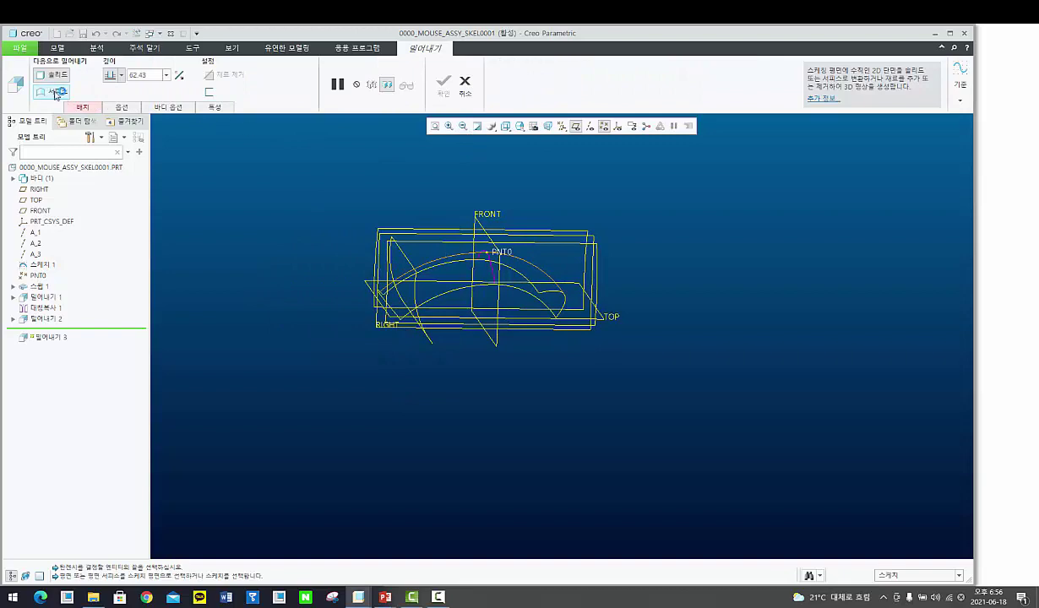
pyautogui.click(83, 108)
pyautogui.click(181, 141)
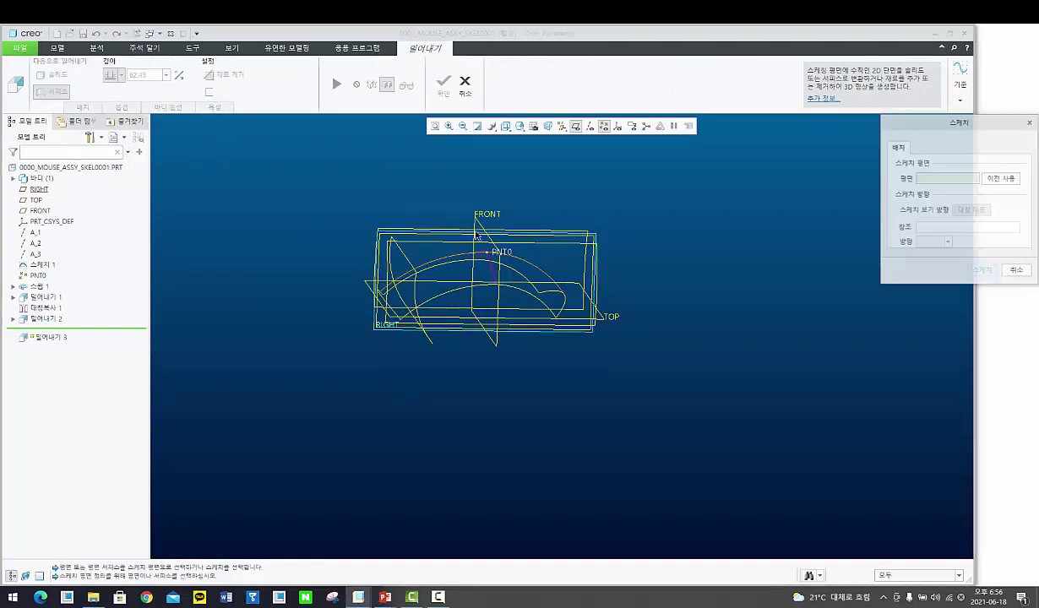
pyautogui.click(593, 289)
pyautogui.middleClick(595, 289)
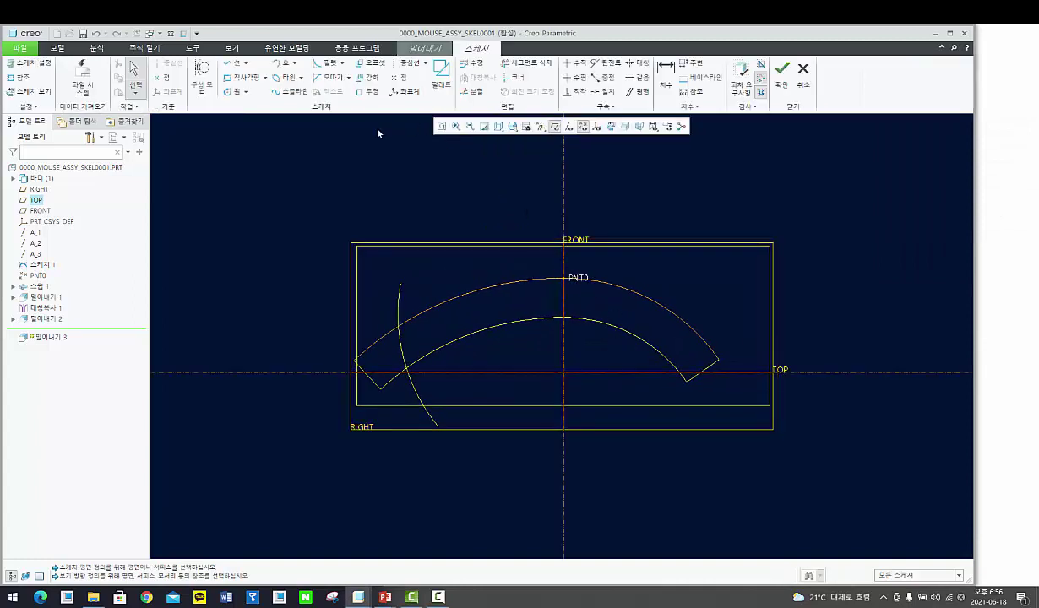
pyautogui.click(282, 63)
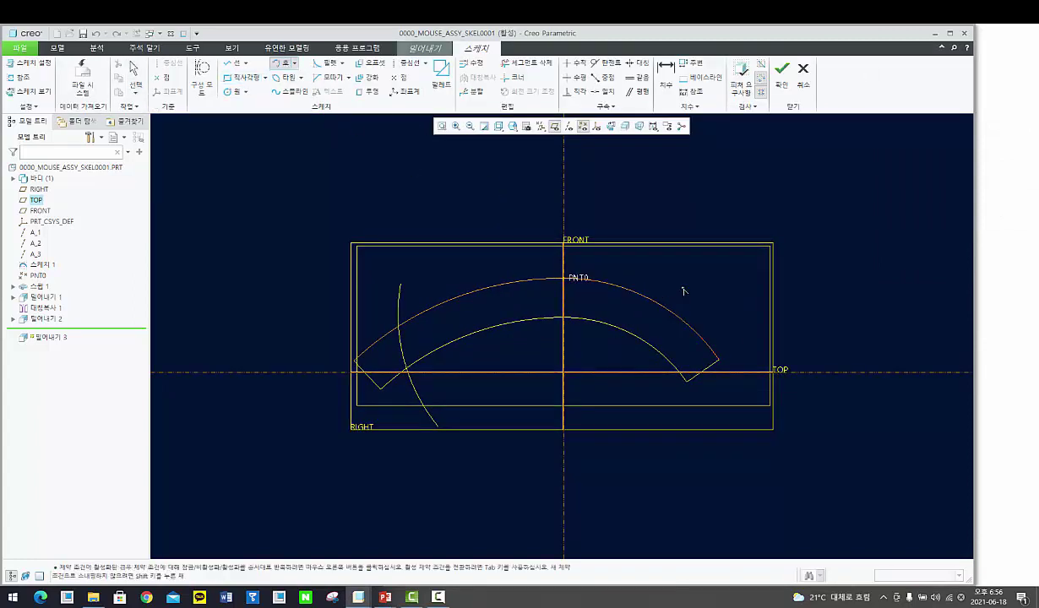
pyautogui.middleClick(399, 296)
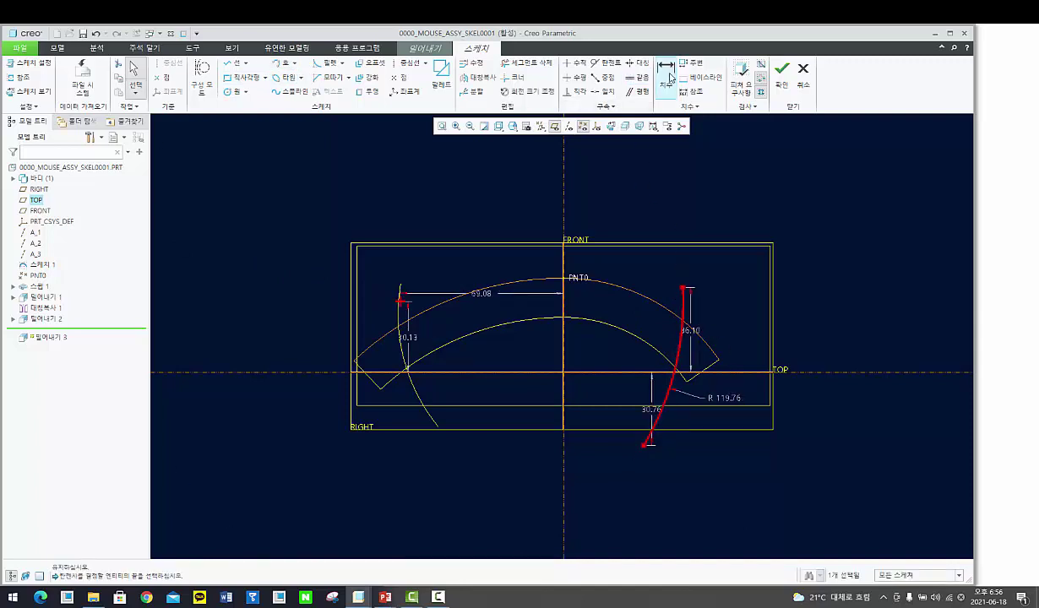
# Step: Dimension the arc's upper endpoint 50 from the vertical centerline and set the arc's radius to 120
pyautogui.click(665, 78)
pyautogui.click(564, 218)
pyautogui.click(682, 289)
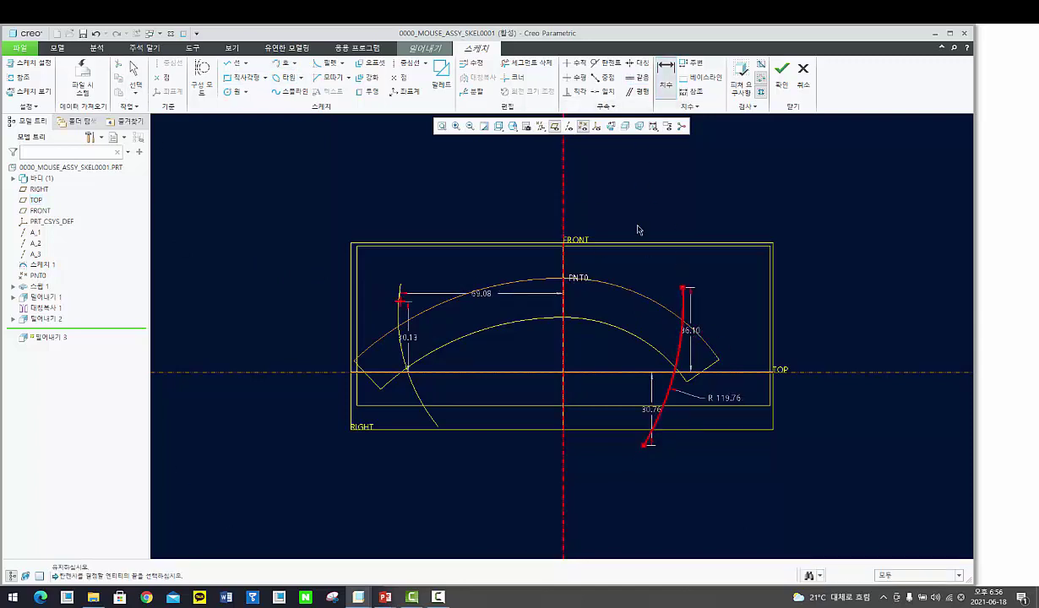
pyautogui.middleClick(637, 221)
pyautogui.write('50')
pyautogui.press('Return')
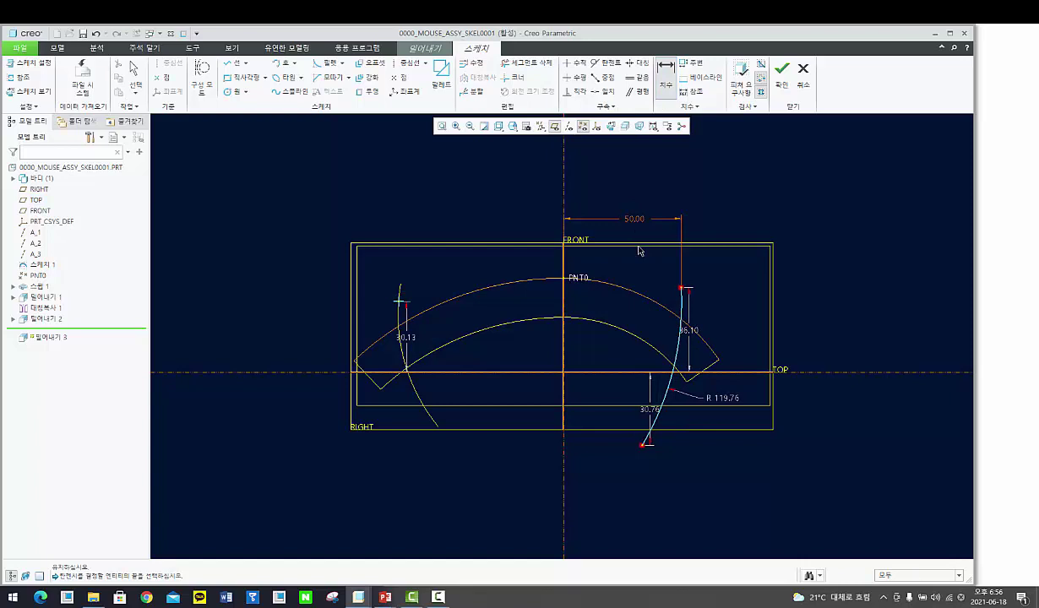
pyautogui.doubleClick(729, 399)
pyautogui.write('12')
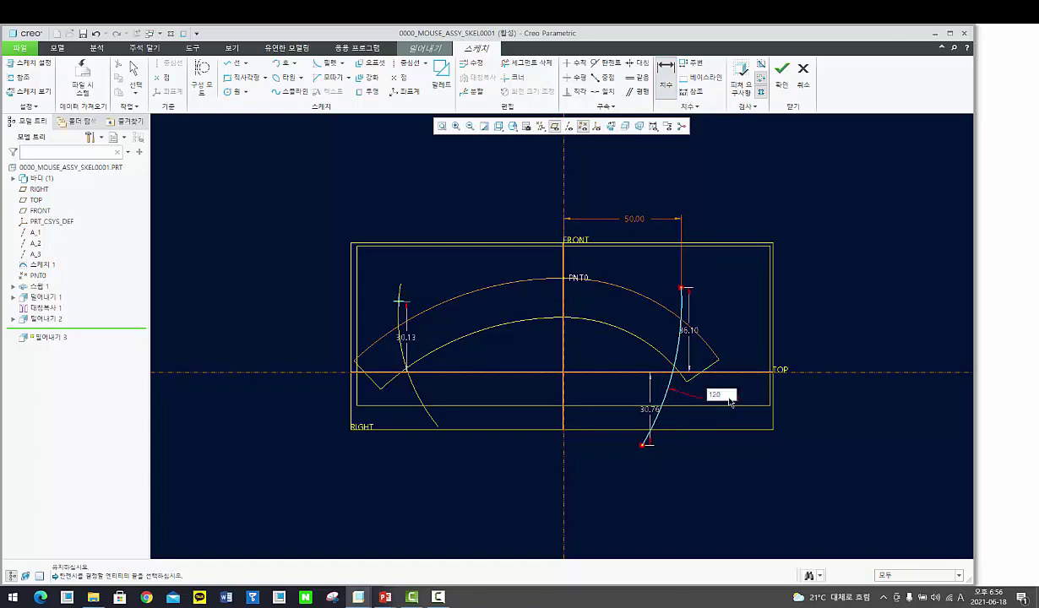
pyautogui.write('0')
pyautogui.press('Return')
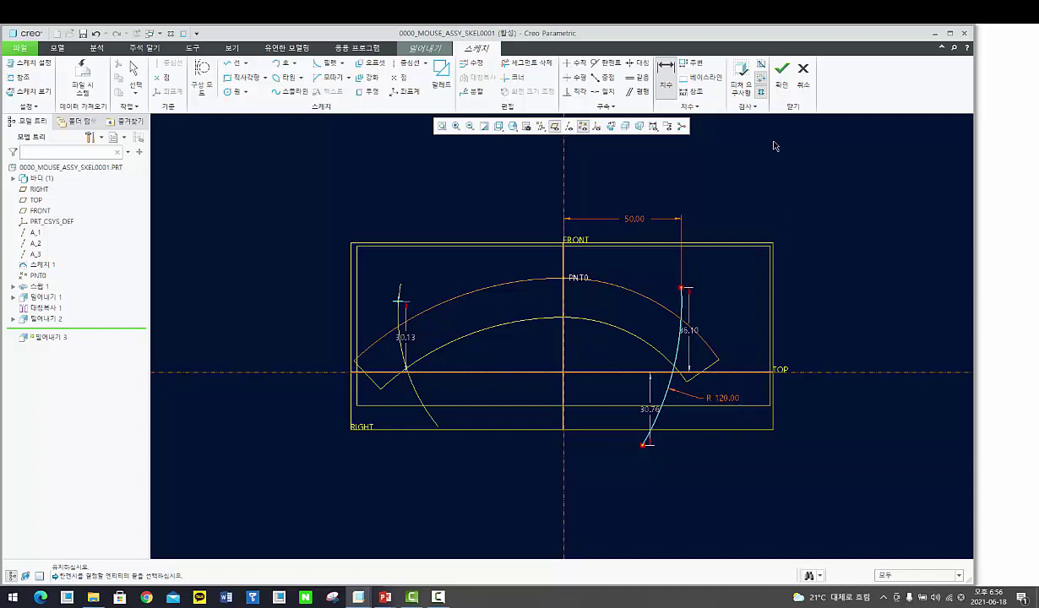
# Step: Finish the sketch and extrude the second end surface symmetrically to a total depth of about 191.4
pyautogui.click(782, 70)
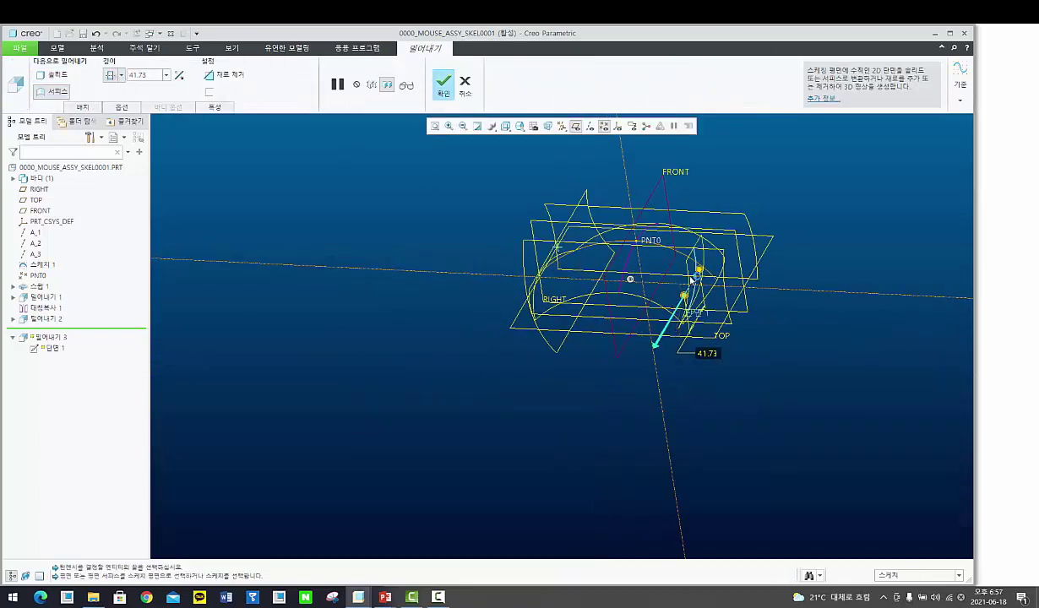
pyautogui.moveTo(701, 270); pyautogui.dragTo(731, 228)
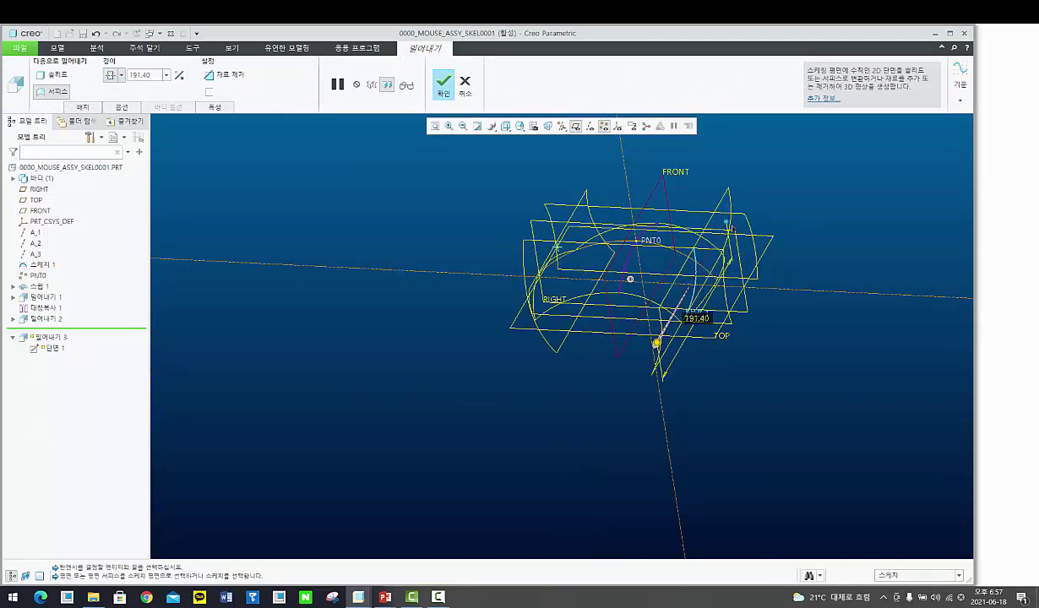
pyautogui.middleClick(533, 450)
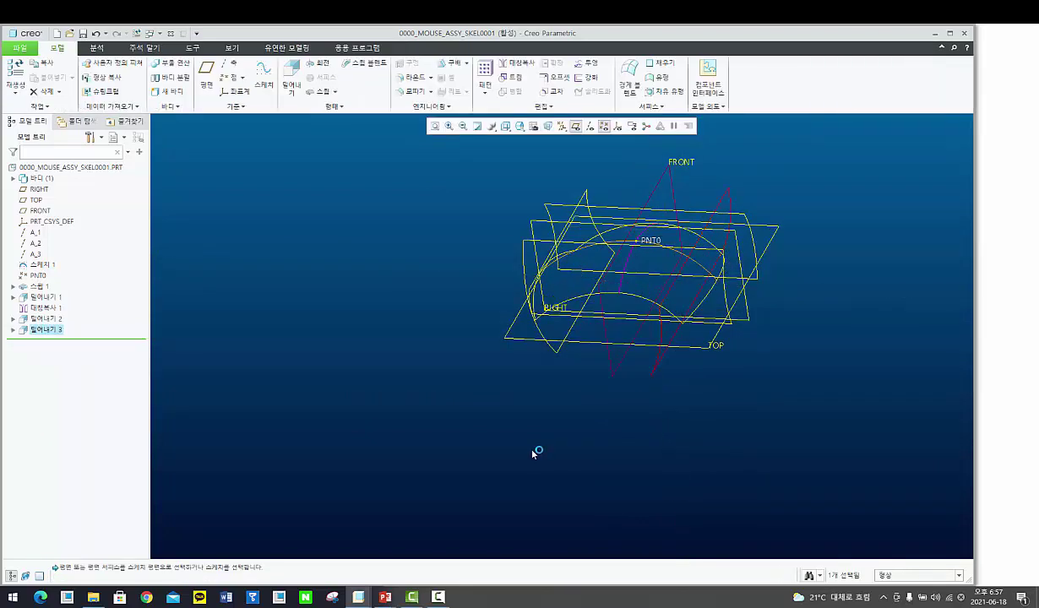
# Step: Display the model shaded with edges
pyautogui.click(521, 127)
pyautogui.click(507, 150)
pyautogui.moveTo(507, 150); pyautogui.dragTo(583, 394, button='middle')
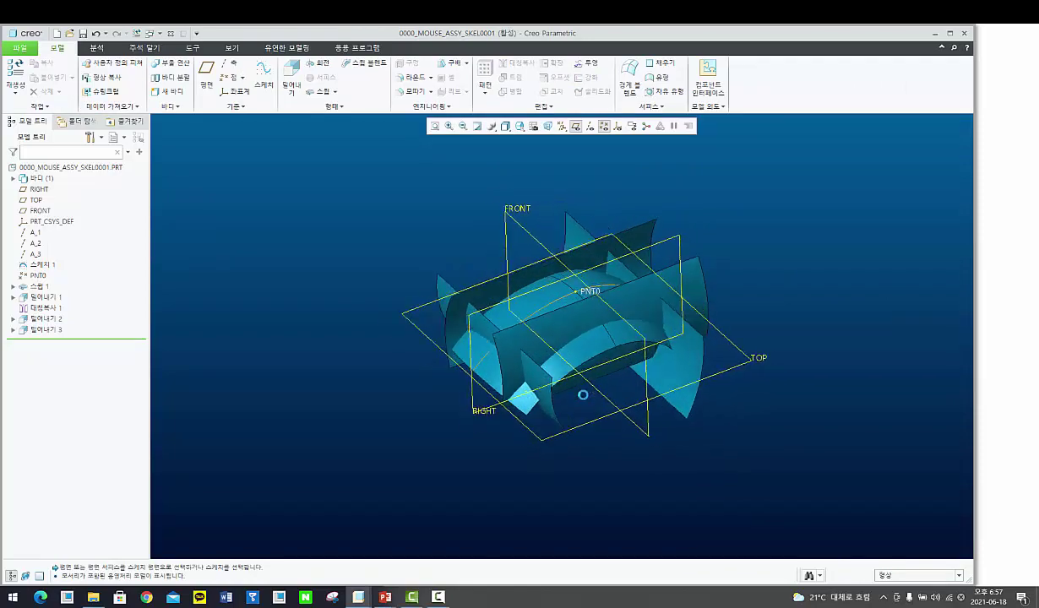
pyautogui.scroll(-3, 588, 367)
pyautogui.moveTo(570, 352)
pyautogui.mouseDown(button='middle')
pyautogui.moveTo(578, 382)
pyautogui.moveTo(595, 324)
pyautogui.moveTo(594, 346)
pyautogui.mouseUp(button='middle')
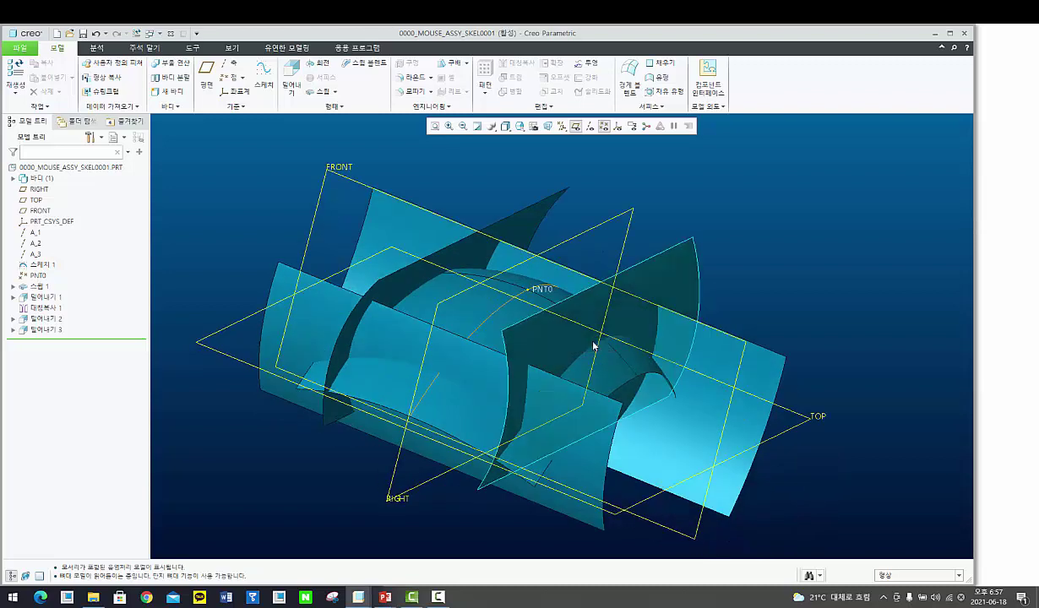
# Step: Start a Fill surface with its sketch on the TOP plane
pyautogui.click(671, 65)
pyautogui.scroll(3, 710, 283)
pyautogui.click(749, 359)
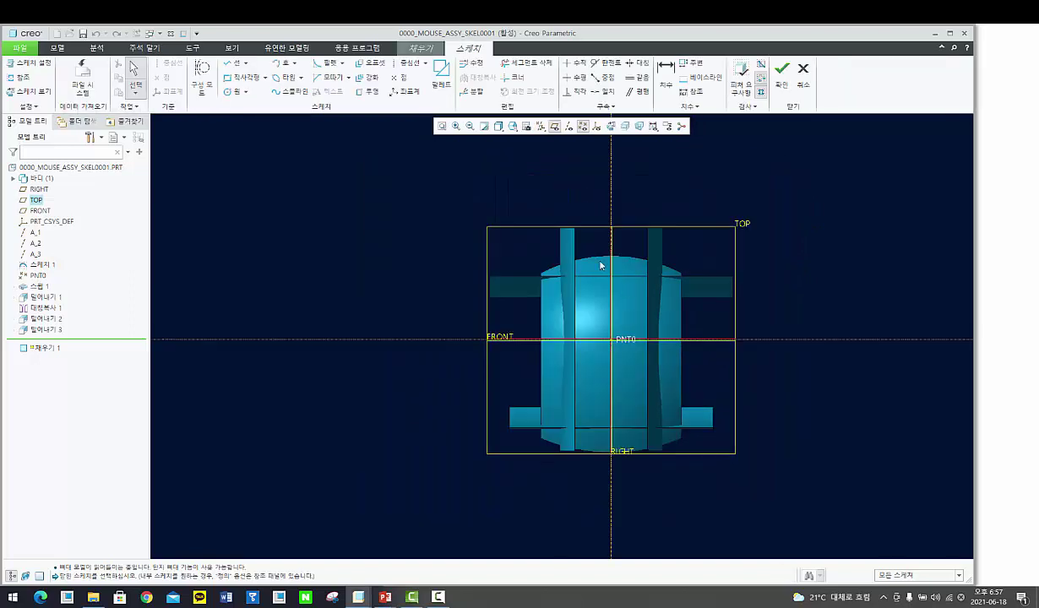
# Step: Sketch a rectangle symmetric about horizontal and vertical centerlines that encloses all the surfaces, and complete the fill
pyautogui.click(238, 78)
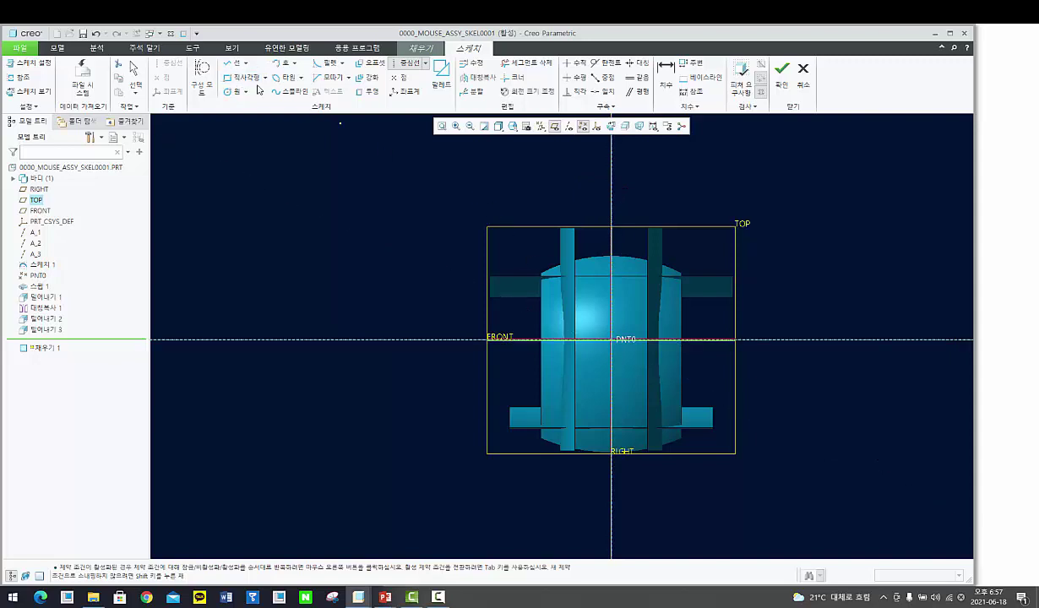
pyautogui.click(470, 192)
pyautogui.click(745, 489)
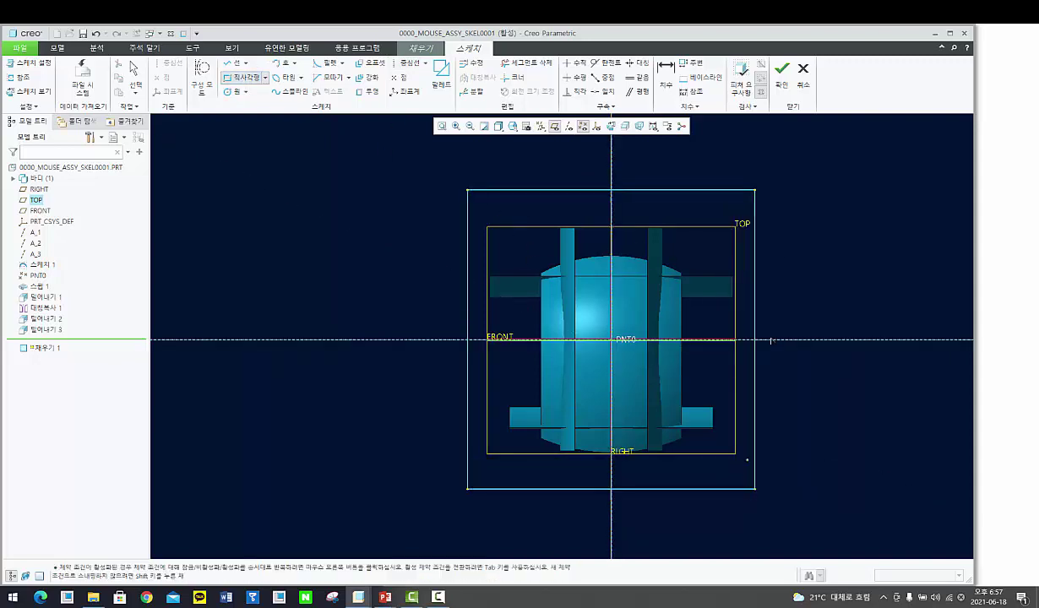
pyautogui.click(782, 71)
pyautogui.moveTo(675, 310); pyautogui.dragTo(672, 255, button='middle')
pyautogui.middleClick(660, 232)
pyautogui.click(679, 209)
# Step: Hide the datum planes in the standard orientation and restrict selection to quilts
pyautogui.hotkey('ctrl', 'd')
pyautogui.press('F2')
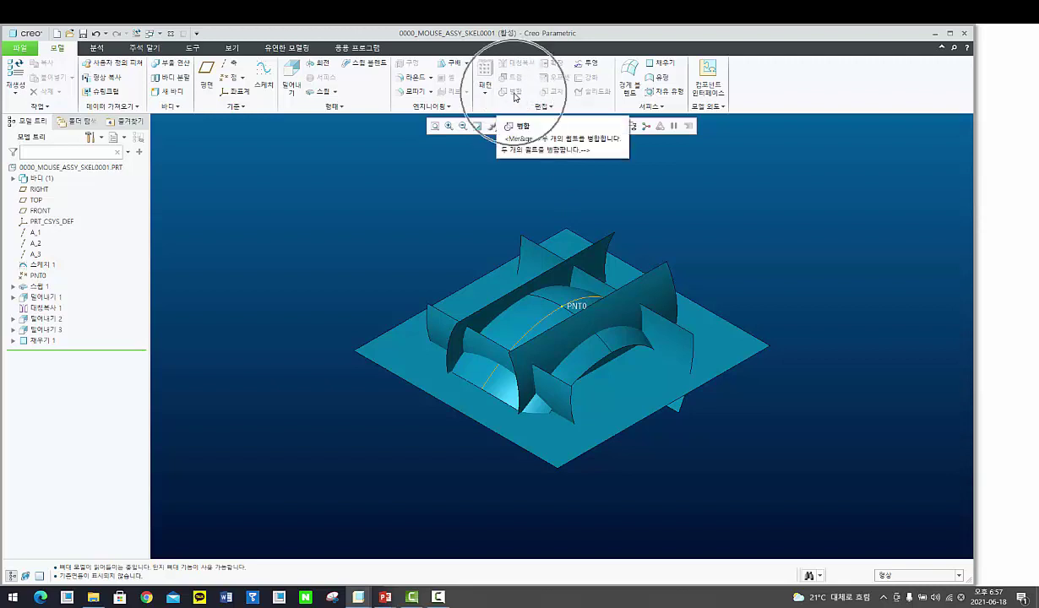
pyautogui.click(890, 568)
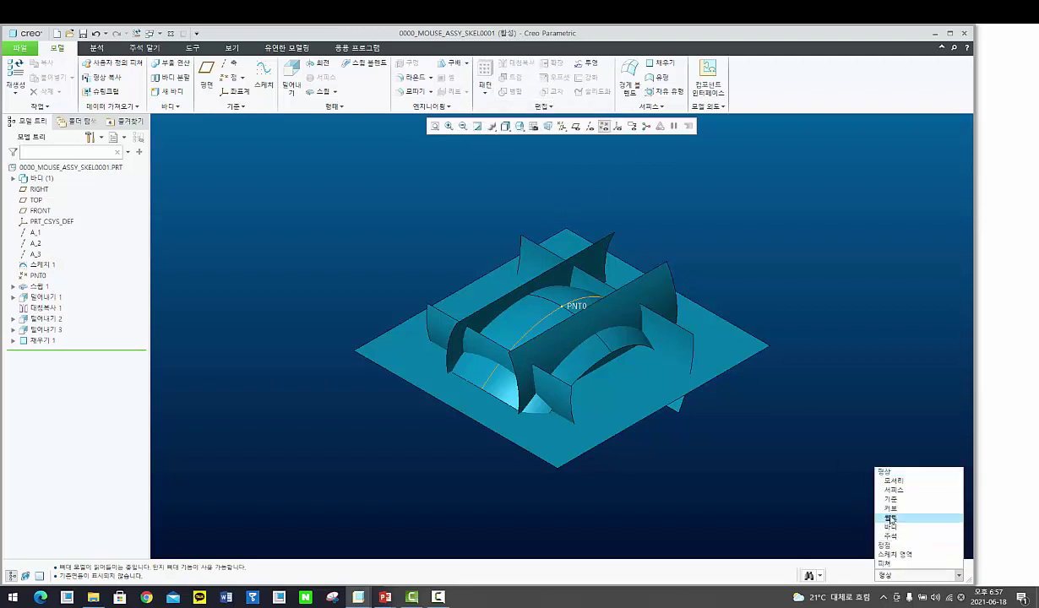
pyautogui.click(904, 515)
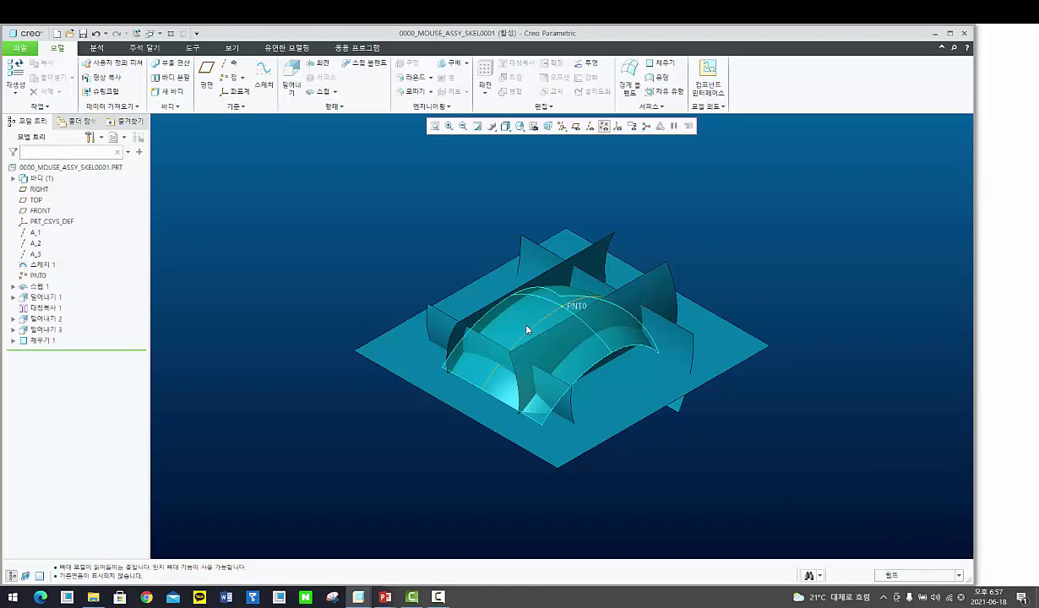
# Step: Merge the swept top surface with the extruded side surface, keeping the inner portions of both
pyautogui.click(533, 346)
pyautogui.keyDown('ctrl'); pyautogui.click(545, 361); pyautogui.keyUp('ctrl')
pyautogui.click(506, 91)
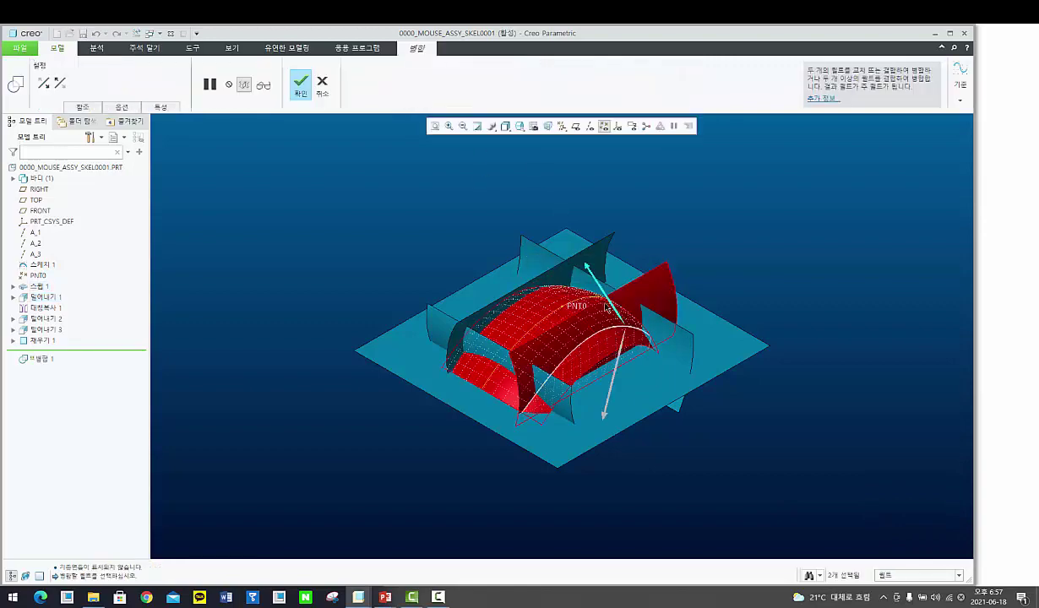
pyautogui.scroll(-2, 643, 374)
pyautogui.moveTo(643, 373); pyautogui.dragTo(548, 326, button='middle')
pyautogui.middleClick(644, 355)
# Step: Merge the mirrored side surface with the swept body, flipping the kept sides so that only the inner portions remain
pyautogui.click(536, 324)
pyautogui.keyDown('ctrl'); pyautogui.click(556, 196); pyautogui.keyUp('ctrl')
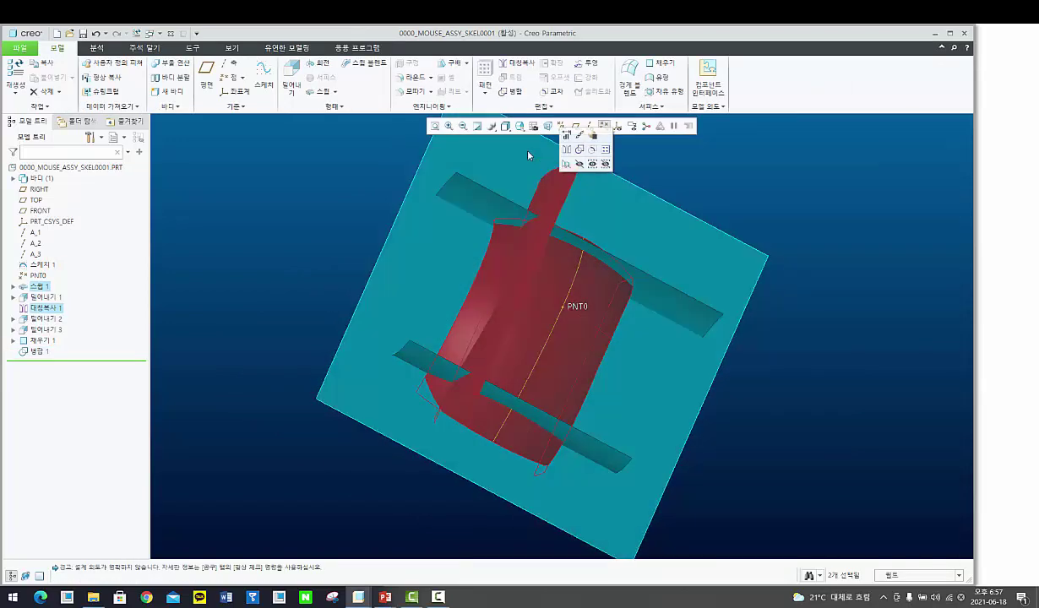
pyautogui.click(516, 94)
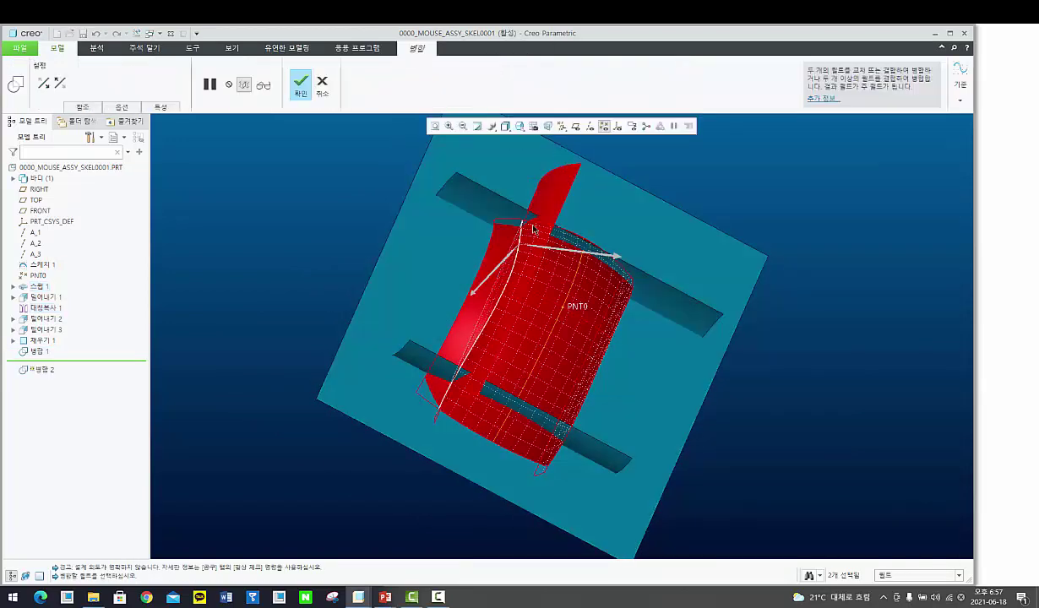
pyautogui.moveTo(564, 241); pyautogui.dragTo(593, 283, button='middle')
pyautogui.click(602, 277)
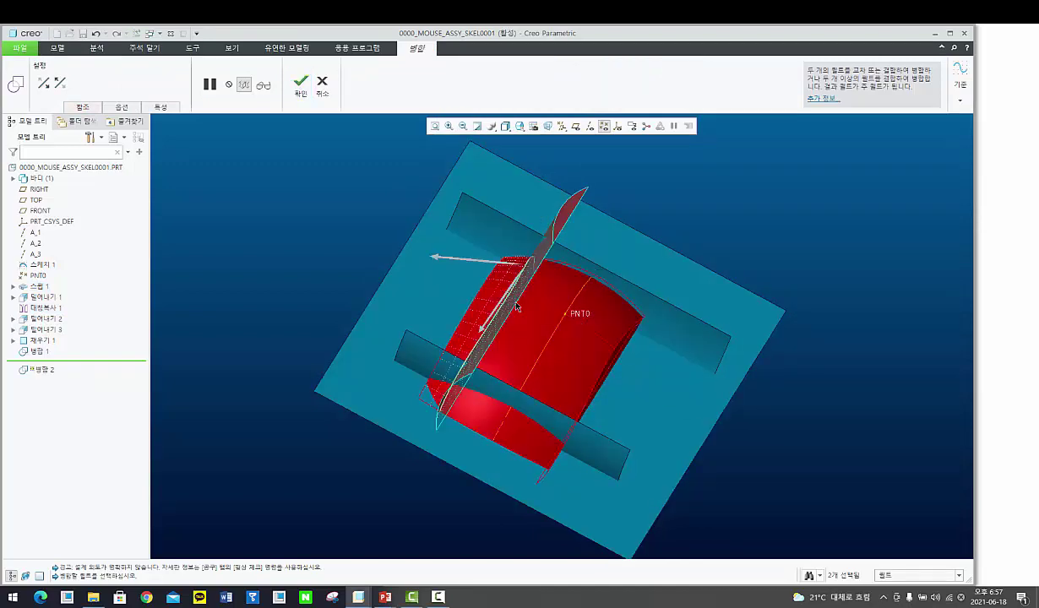
pyautogui.moveTo(589, 281); pyautogui.dragTo(474, 292, button='middle')
pyautogui.click(474, 291)
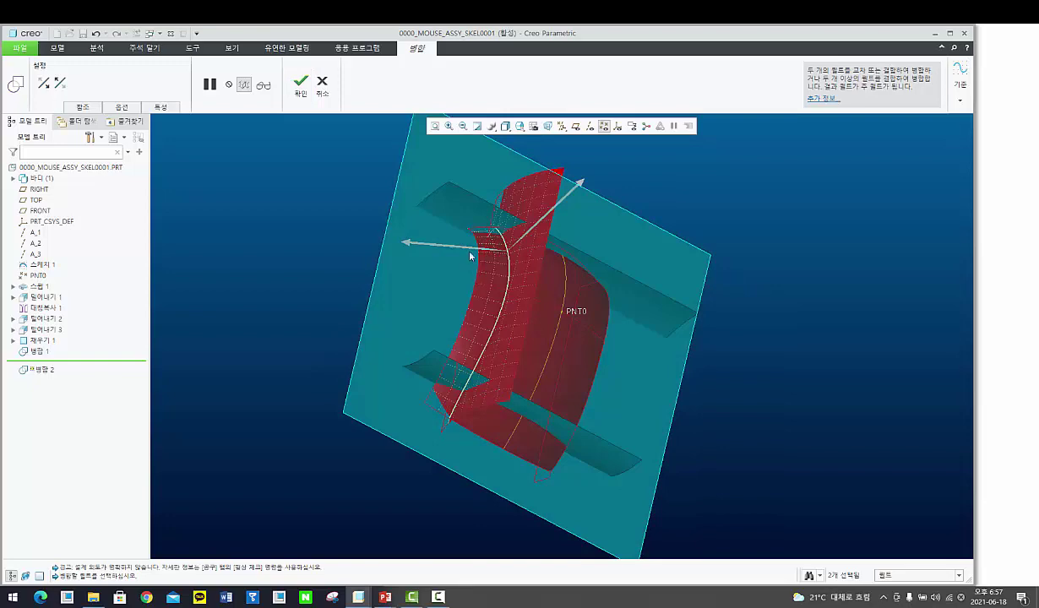
pyautogui.click(450, 243)
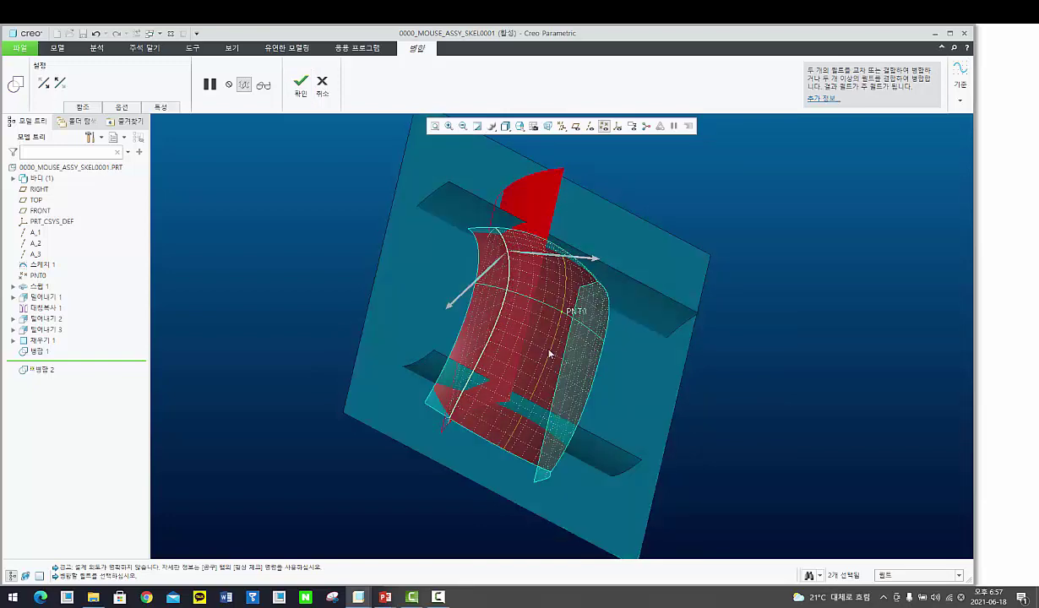
pyautogui.moveTo(549, 353); pyautogui.dragTo(560, 201, button='middle')
pyautogui.middleClick(537, 332)
# Step: Merge the body quilt with the extruded end surface at the lower, wheel-side end
pyautogui.click(558, 382)
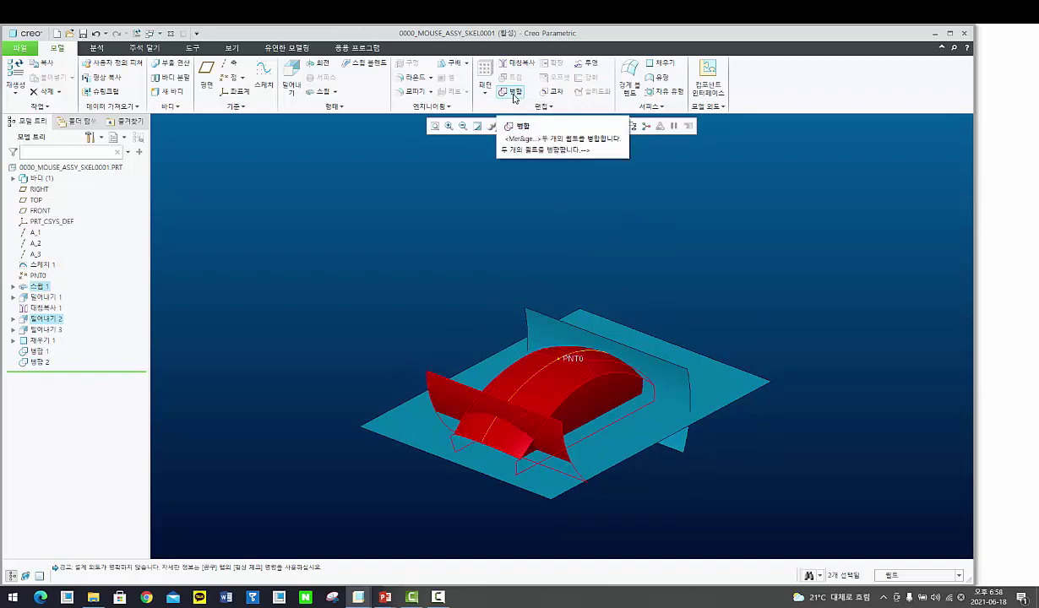
pyautogui.click(514, 93)
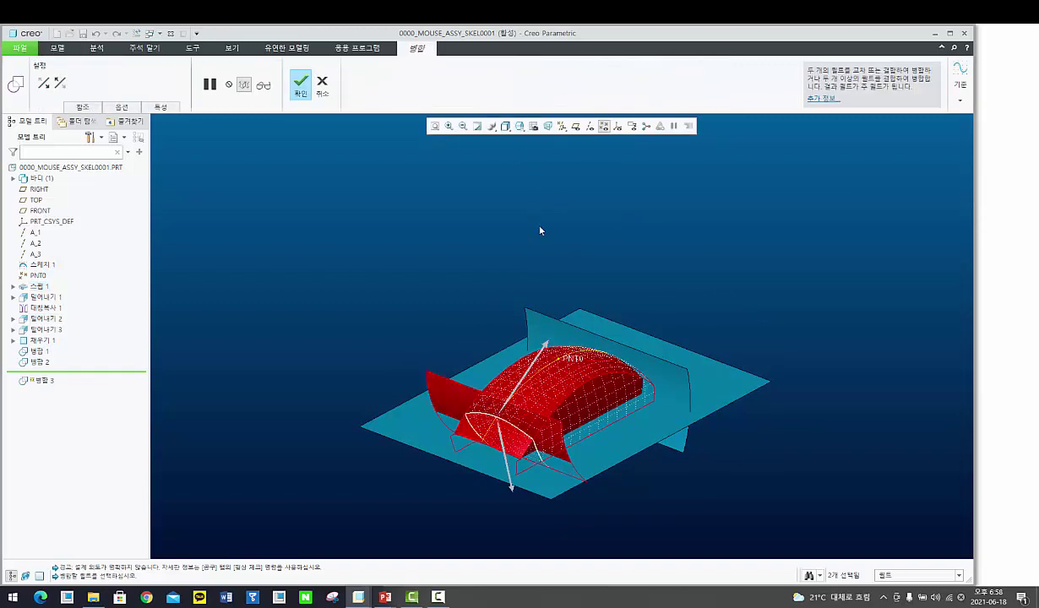
pyautogui.moveTo(518, 216); pyautogui.dragTo(605, 357, button='middle')
pyautogui.middleClick(516, 290)
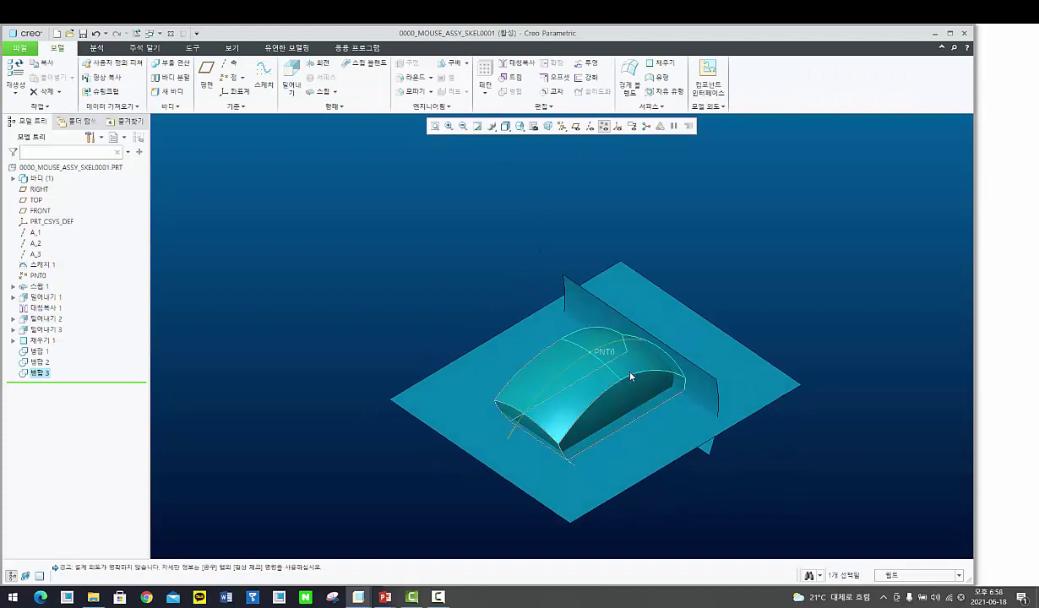
# Step: Merge the body quilt with the extruded end surface at the opposite end
pyautogui.click(694, 385)
pyautogui.keyDown('ctrl'); pyautogui.click(693, 382); pyautogui.keyUp('ctrl')
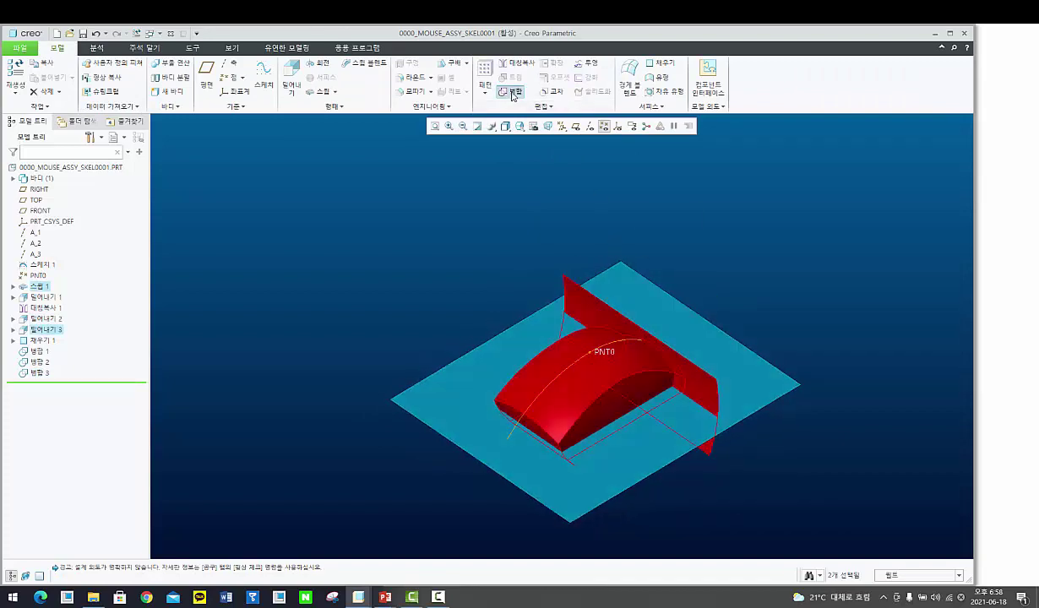
pyautogui.click(514, 93)
pyautogui.middleClick(644, 306)
# Step: Merge the body quilt with the filled base surface, keeping the part above the base to close the mouse shape
pyautogui.click(615, 363)
pyautogui.keyDown('ctrl'); pyautogui.click(743, 382); pyautogui.keyUp('ctrl')
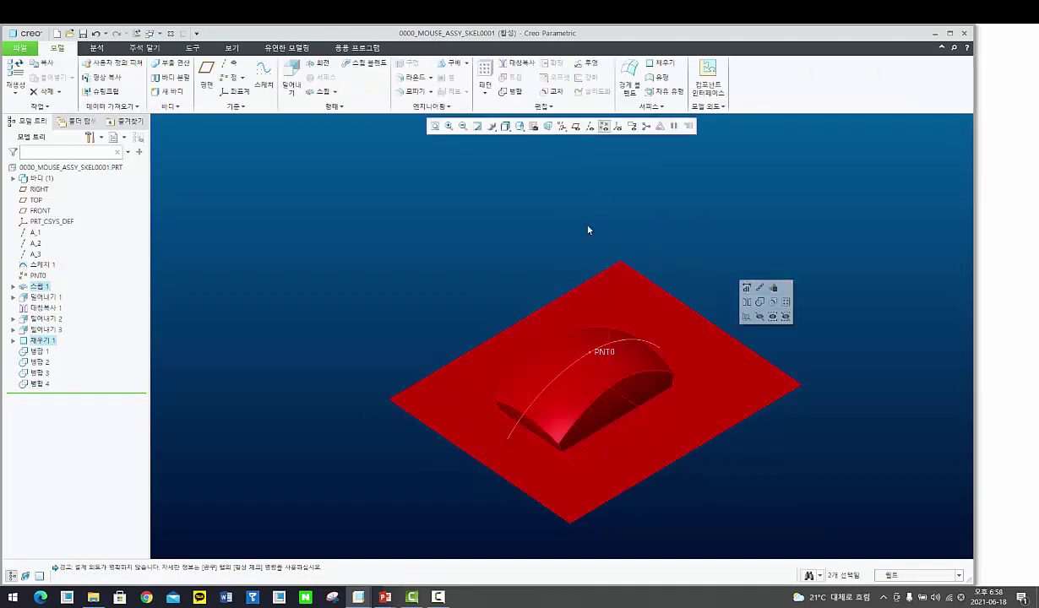
pyautogui.click(514, 93)
pyautogui.moveTo(587, 264); pyautogui.dragTo(564, 255, button='middle')
pyautogui.click(603, 428)
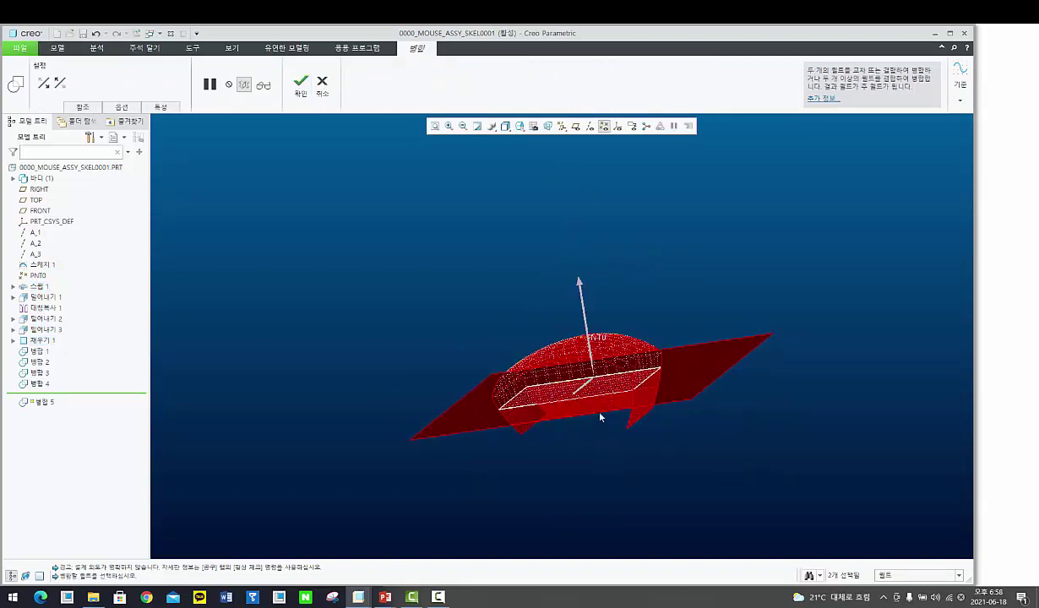
pyautogui.middleClick(590, 394)
pyautogui.click(643, 501)
pyautogui.moveTo(643, 500); pyautogui.dragTo(667, 465, button='middle')
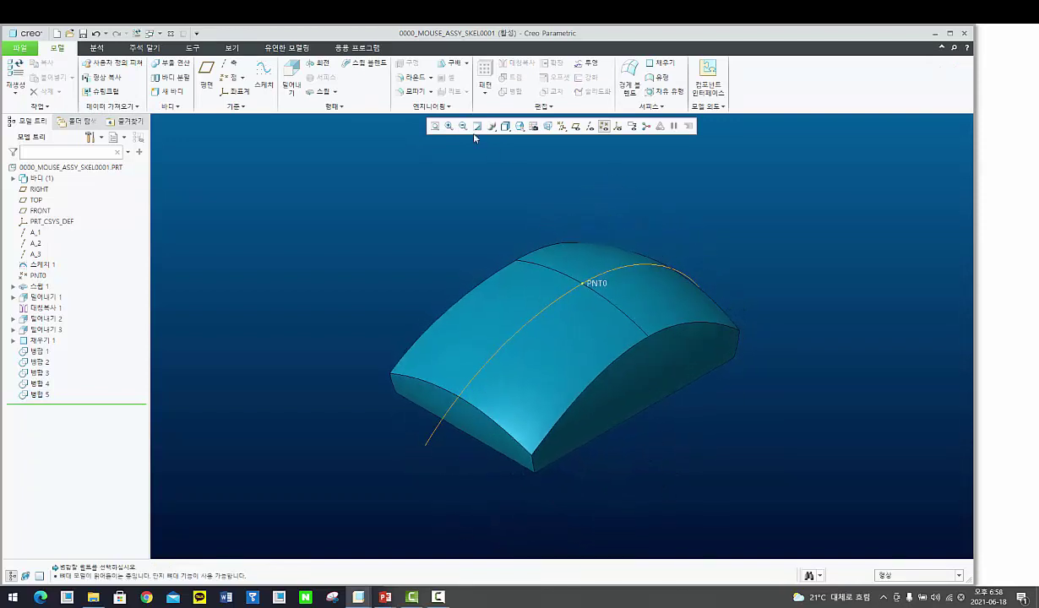
# Step: Start a round on the nearest vertical corner edge of the body and set its radius to 15
pyautogui.click(415, 77)
pyautogui.scroll(-3, 546, 454)
pyautogui.click(515, 454)
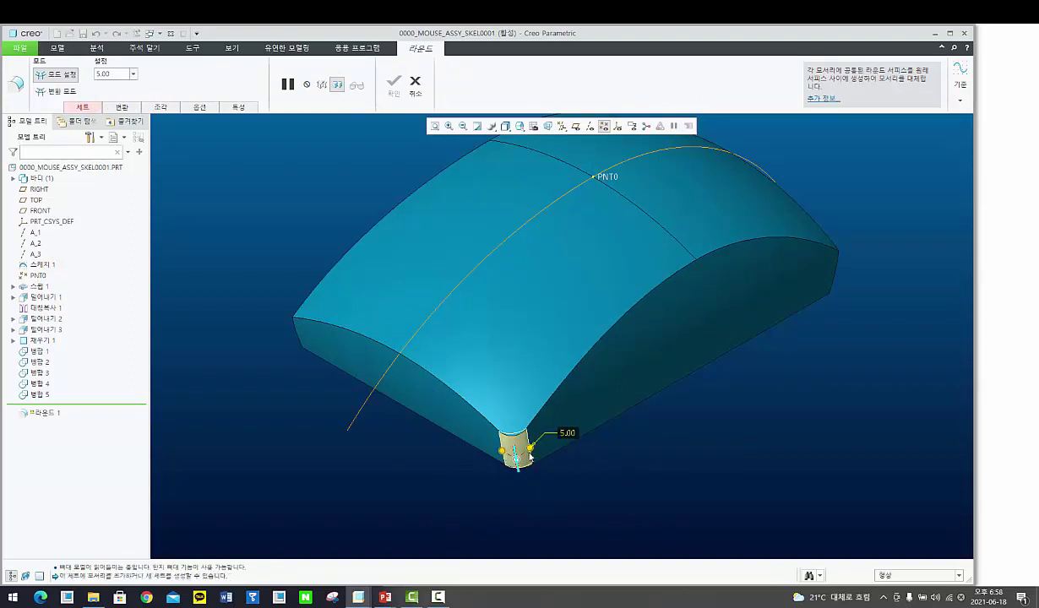
pyautogui.moveTo(530, 448); pyautogui.dragTo(558, 425)
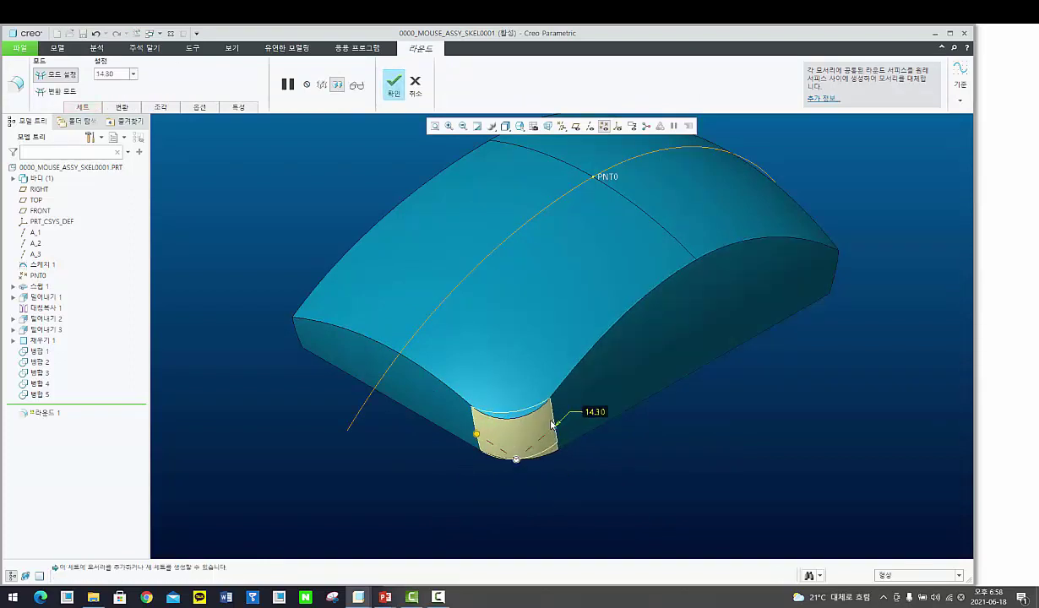
pyautogui.doubleClick(595, 412)
pyautogui.press('Return')
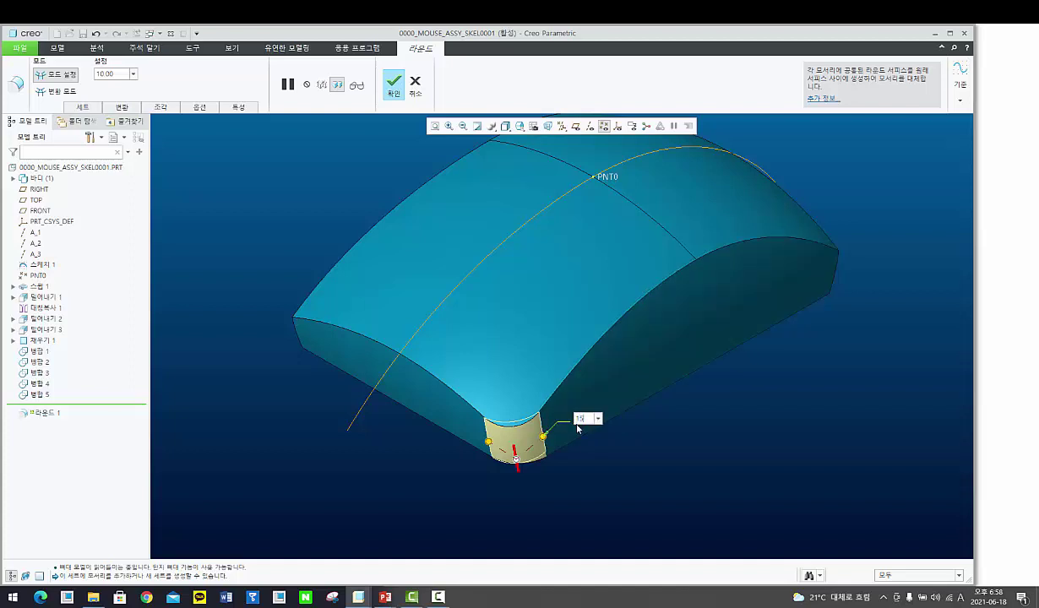
pyautogui.press('Return')
# Step: Add the remaining vertical corner edges to the round set and complete the round
pyautogui.moveTo(301, 341); pyautogui.dragTo(666, 378, button='middle')
pyautogui.keyDown('ctrl'); pyautogui.click(667, 344); pyautogui.keyUp('ctrl')
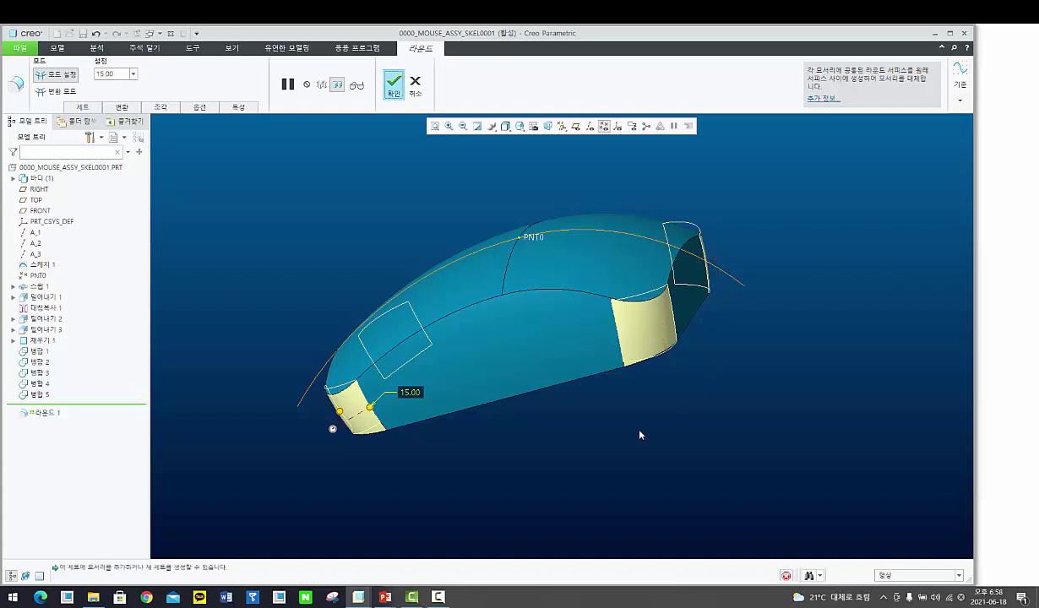
pyautogui.hotkey('ctrl', 'd')
pyautogui.middleClick(616, 454)
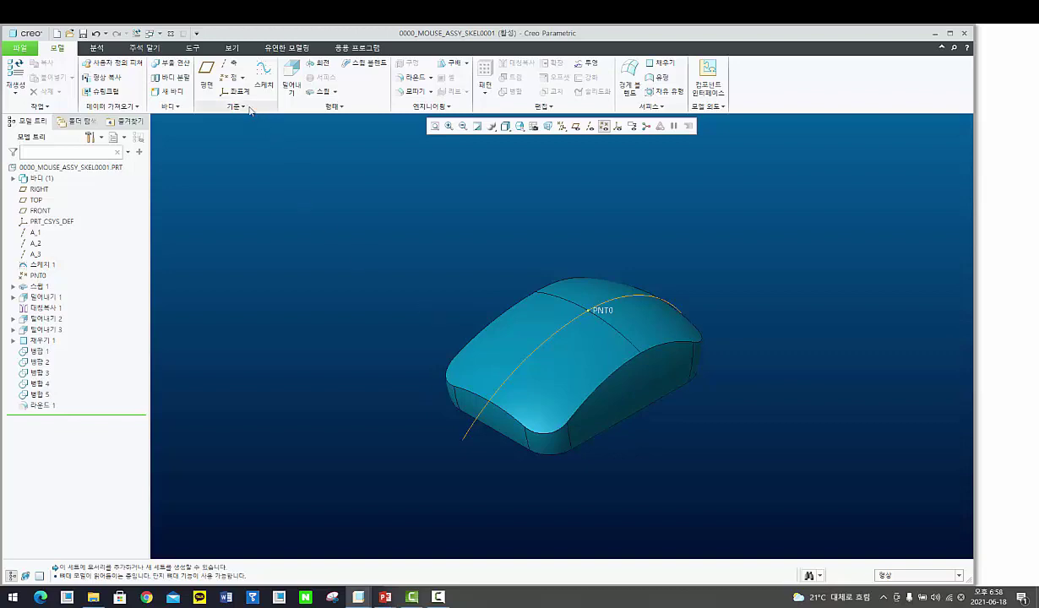
# Step: Show the datum planes and start a sketch on the RIGHT plane
pyautogui.click(264, 78)
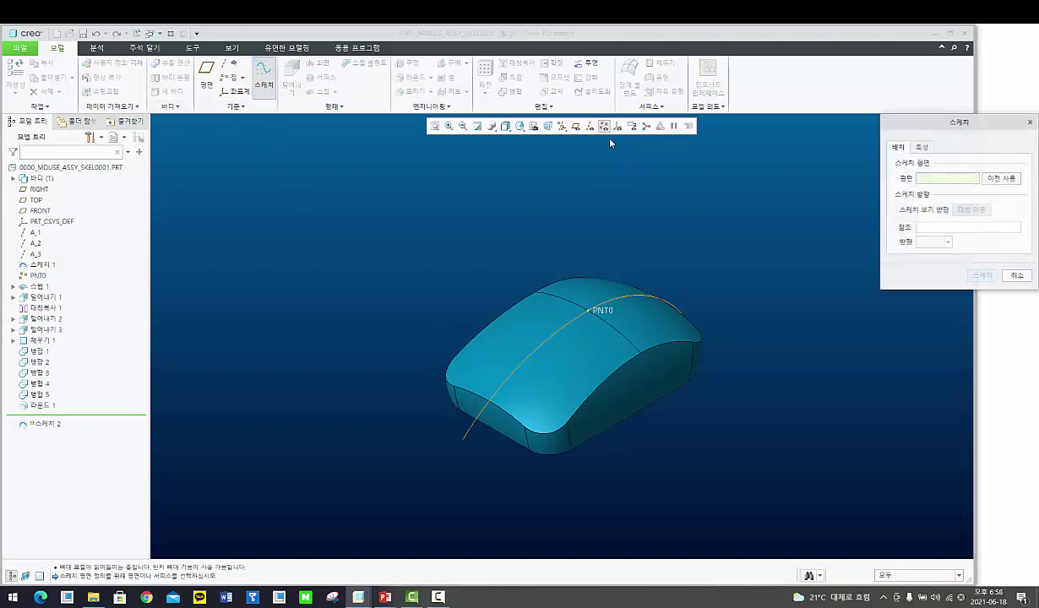
pyautogui.click(575, 126)
pyautogui.click(635, 258)
pyautogui.middleClick(635, 258)
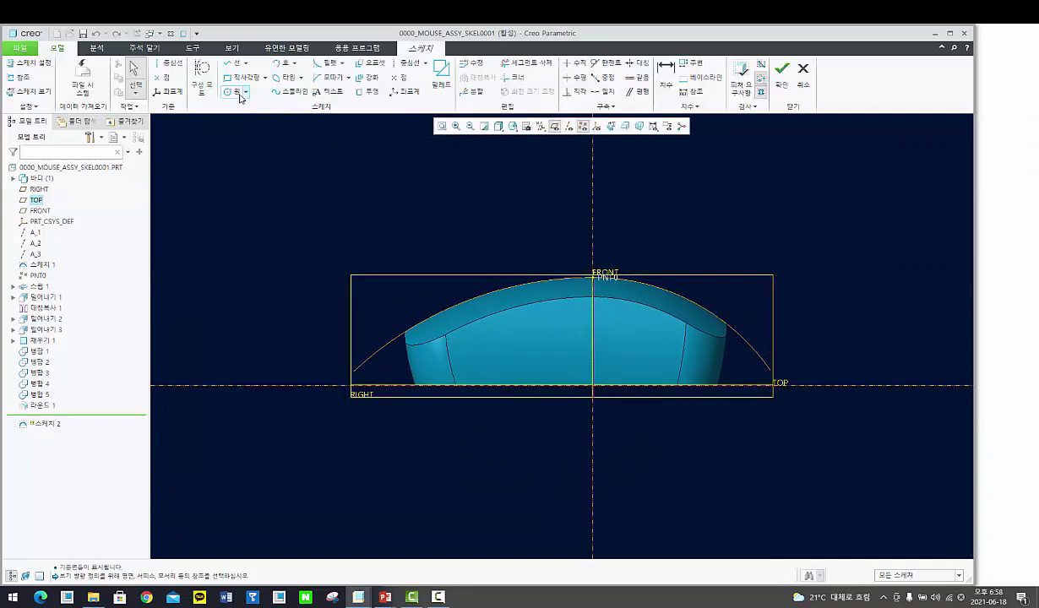
# Step: Sketch a circle overlapping the top curve towards the mouse's front end, and set its diameter to 22
pyautogui.click(238, 93)
pyautogui.scroll(-2, 476, 320)
pyautogui.click(481, 320)
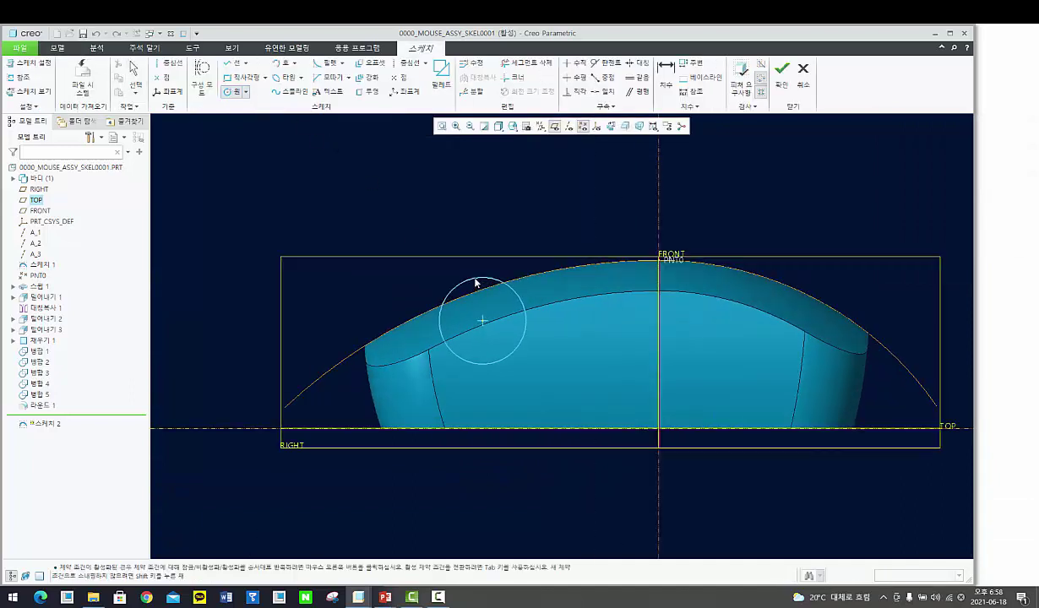
pyautogui.click(530, 308)
pyautogui.middleClick(421, 284)
pyautogui.doubleClick(417, 278)
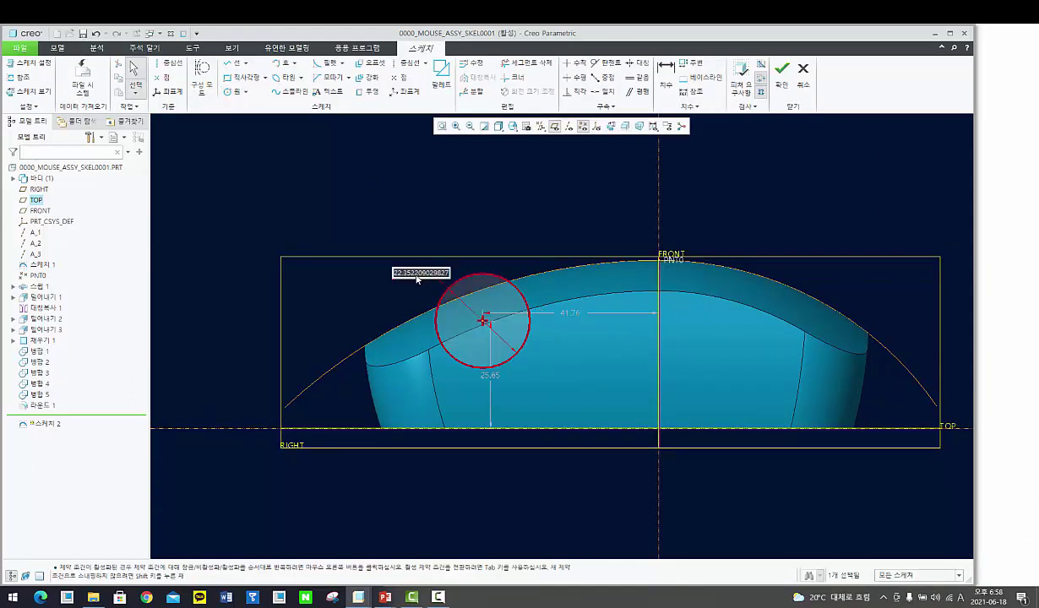
pyautogui.write('20')
pyautogui.press('Return')
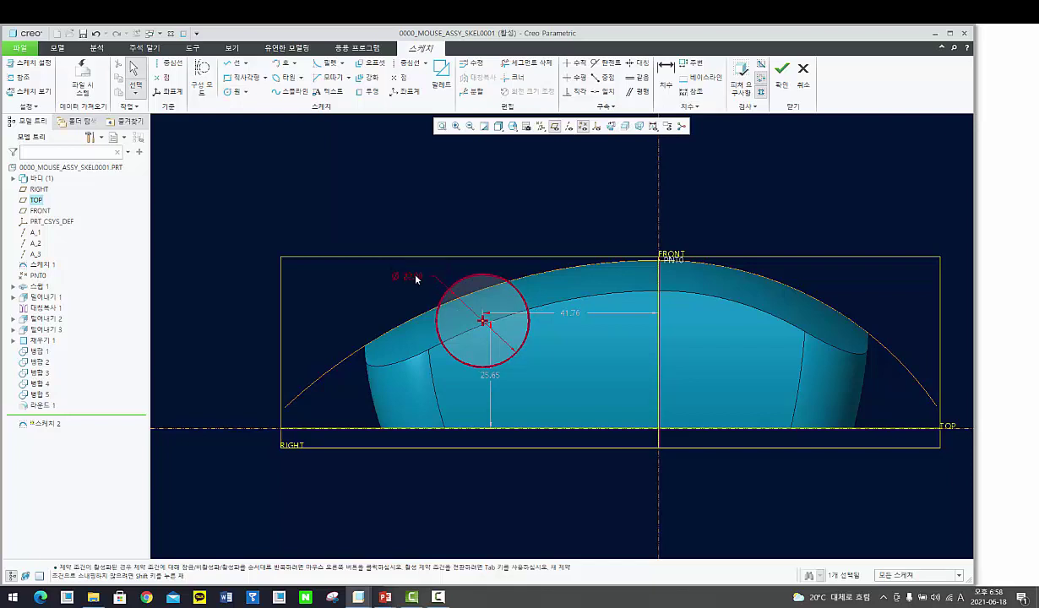
# Step: Place the circle's center 41 from the vertical reference and 25 above the horizontal reference, and complete the sketch
pyautogui.doubleClick(572, 314)
pyautogui.write('41')
pyautogui.press('Return')
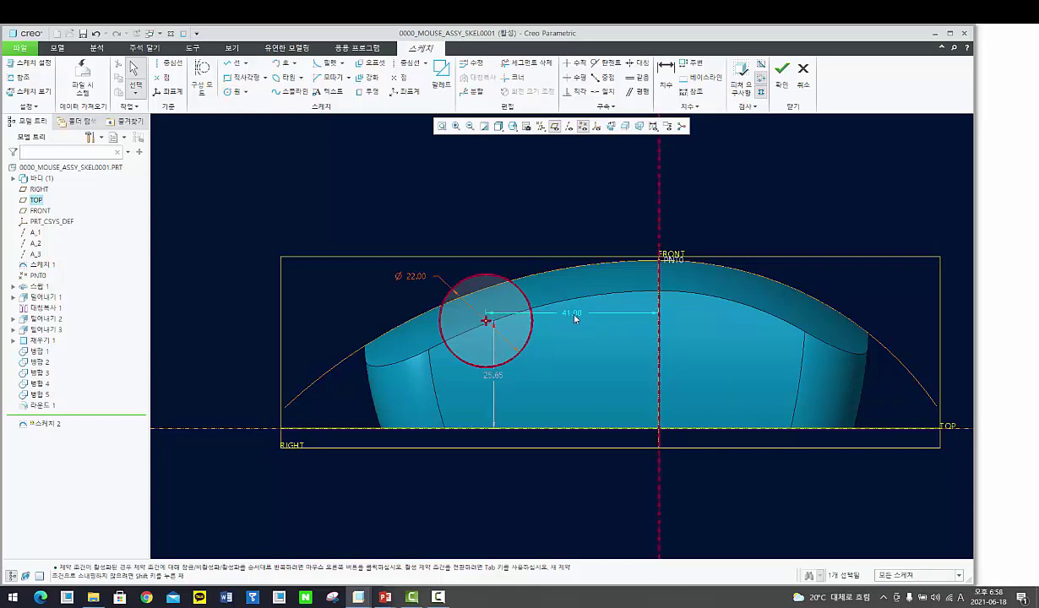
pyautogui.doubleClick(492, 376)
pyautogui.write('25')
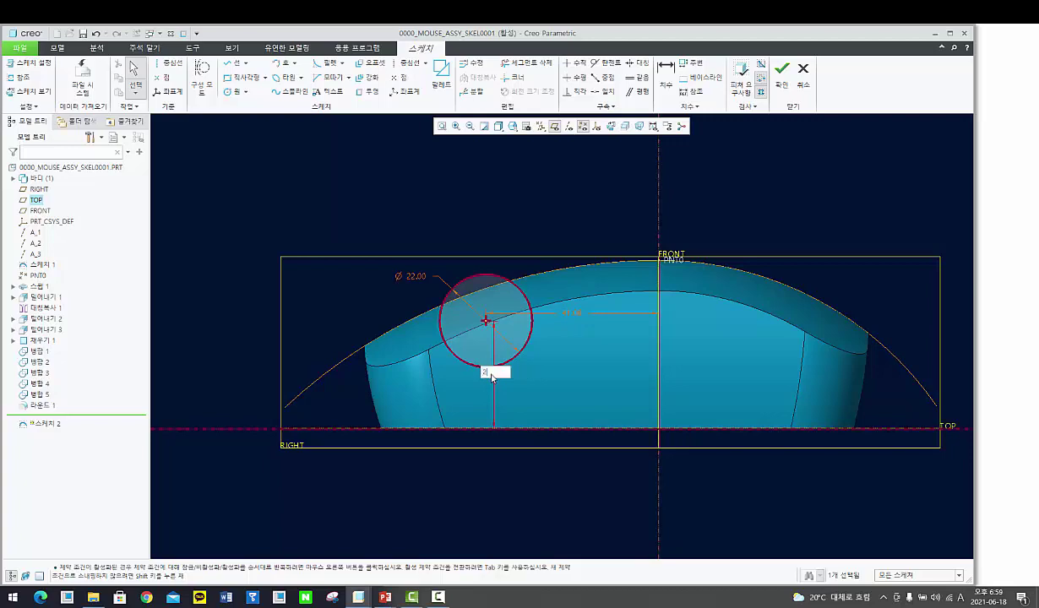
pyautogui.press('Return')
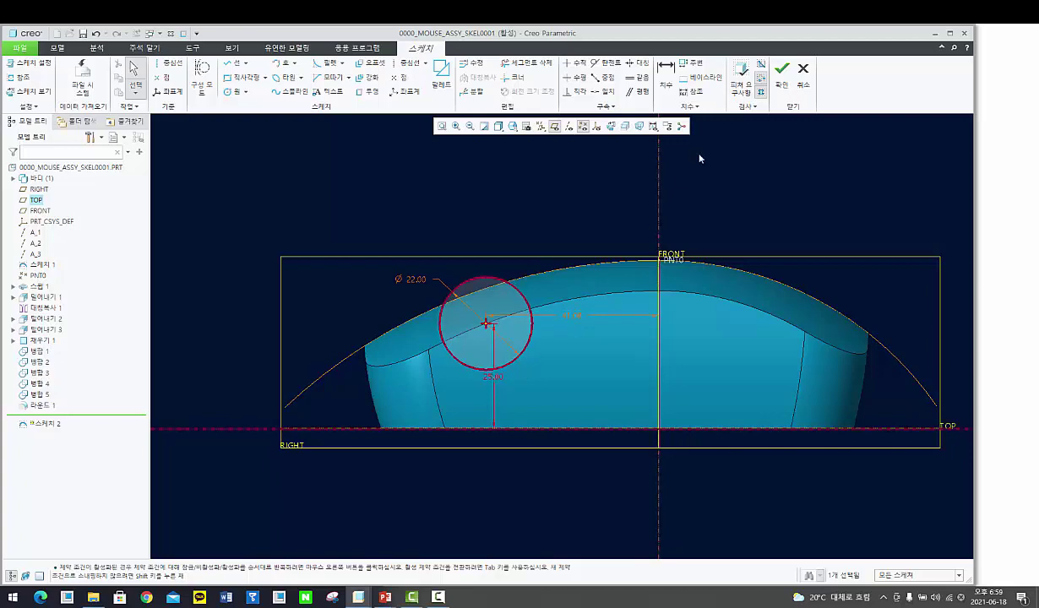
pyautogui.click(781, 72)
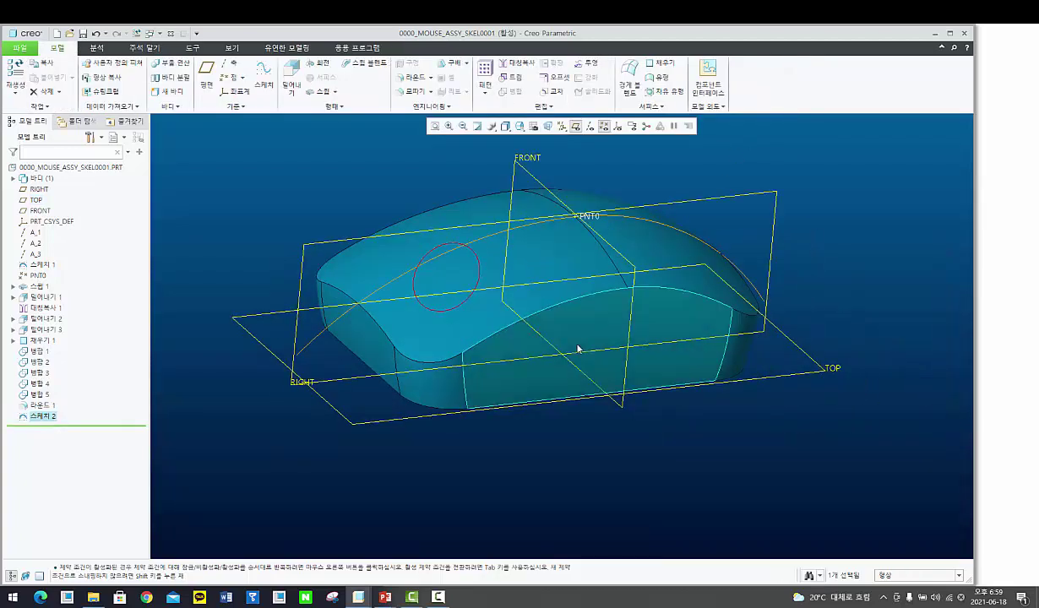
# Step: Rename the new circle sketch as WHEEL_CURVE
pyautogui.rightClick(36, 420)
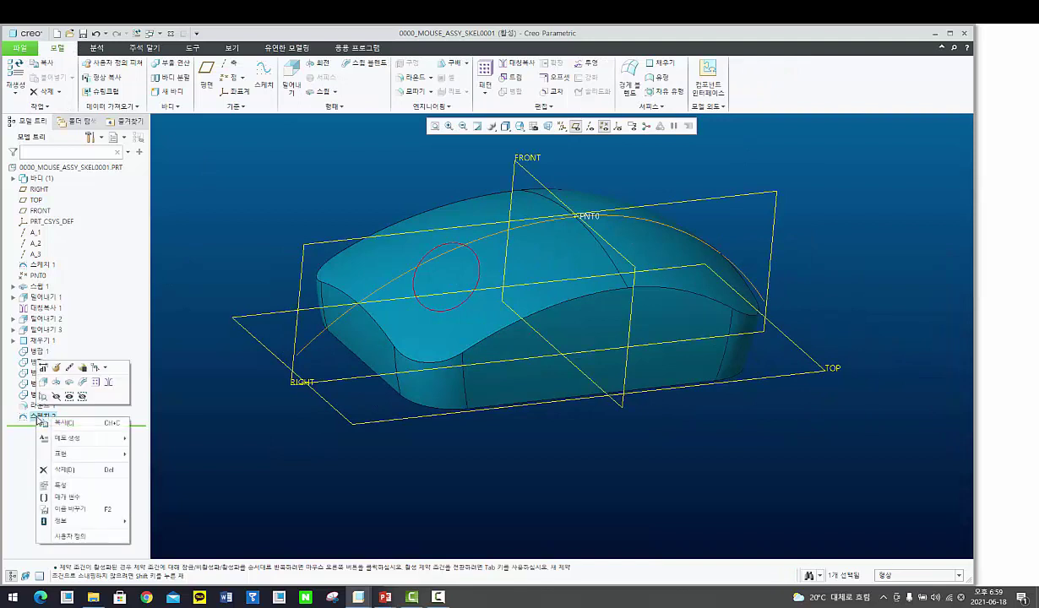
pyautogui.click(81, 509)
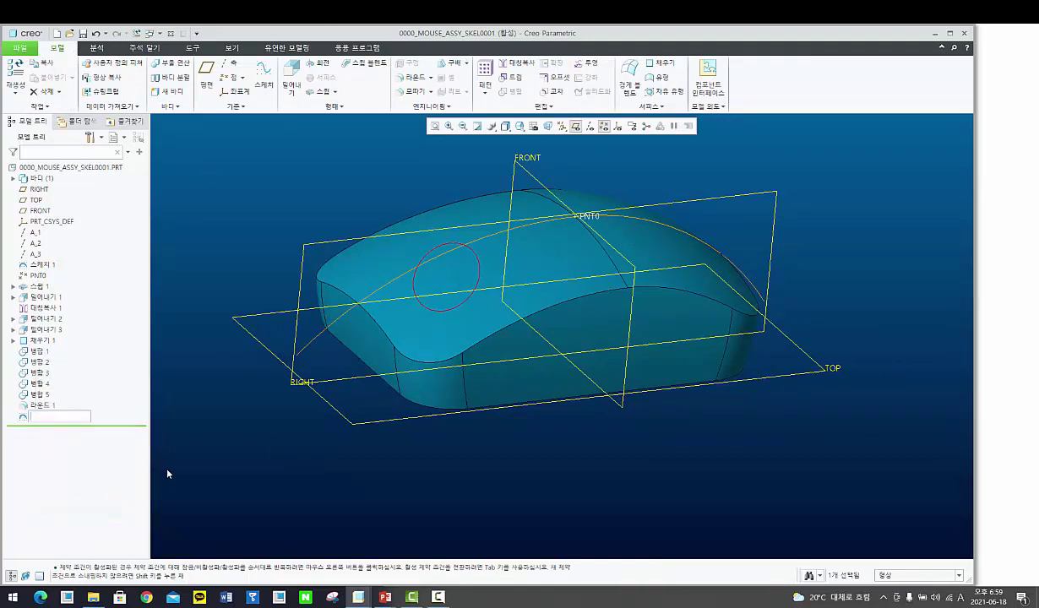
pyautogui.write('wheel_curve')
pyautogui.press('Return')
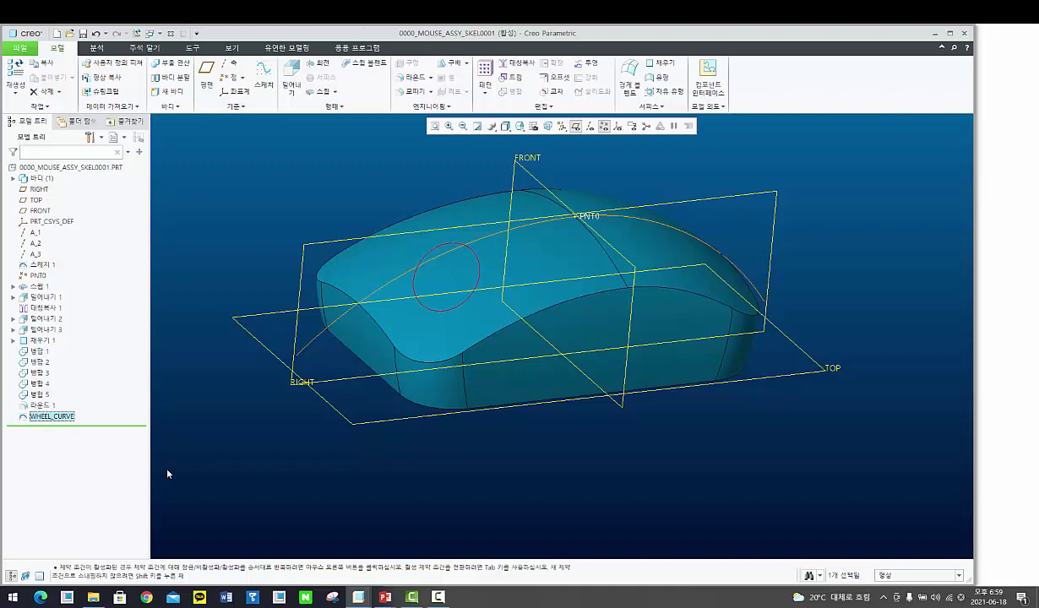
pyautogui.click(217, 404)
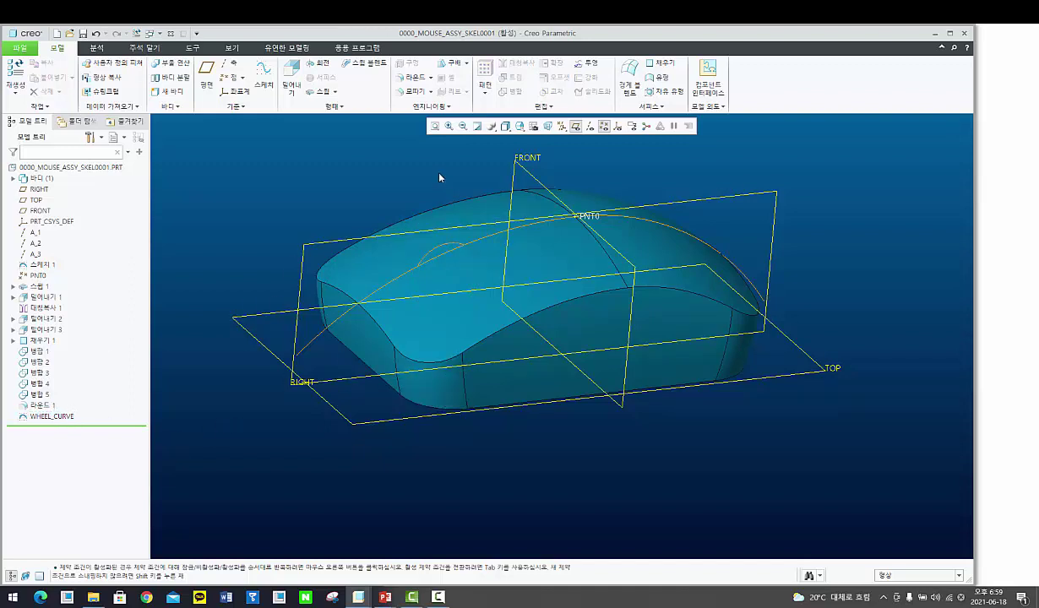
# Step: Start a surface Extrude with its internal sketch on the RIGHT plane
pyautogui.click(286, 74)
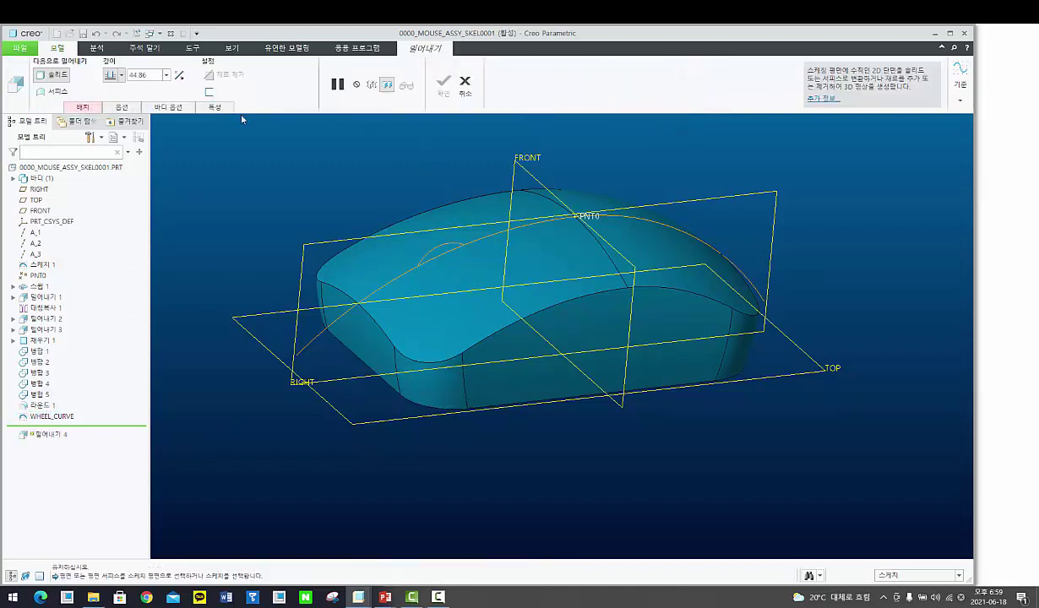
pyautogui.click(82, 107)
pyautogui.click(180, 144)
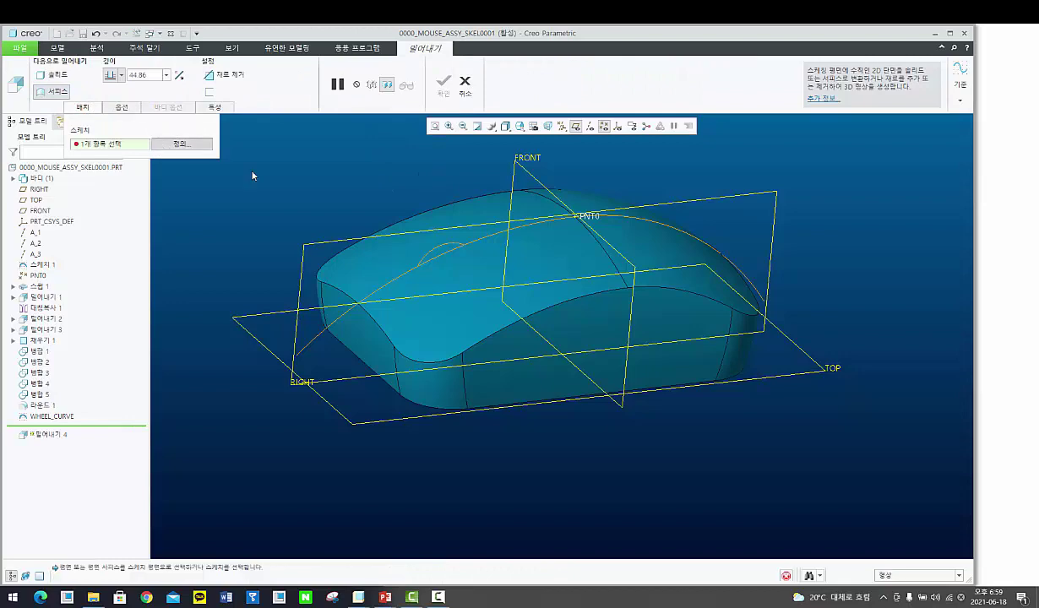
pyautogui.click(762, 197)
pyautogui.middleClick(762, 197)
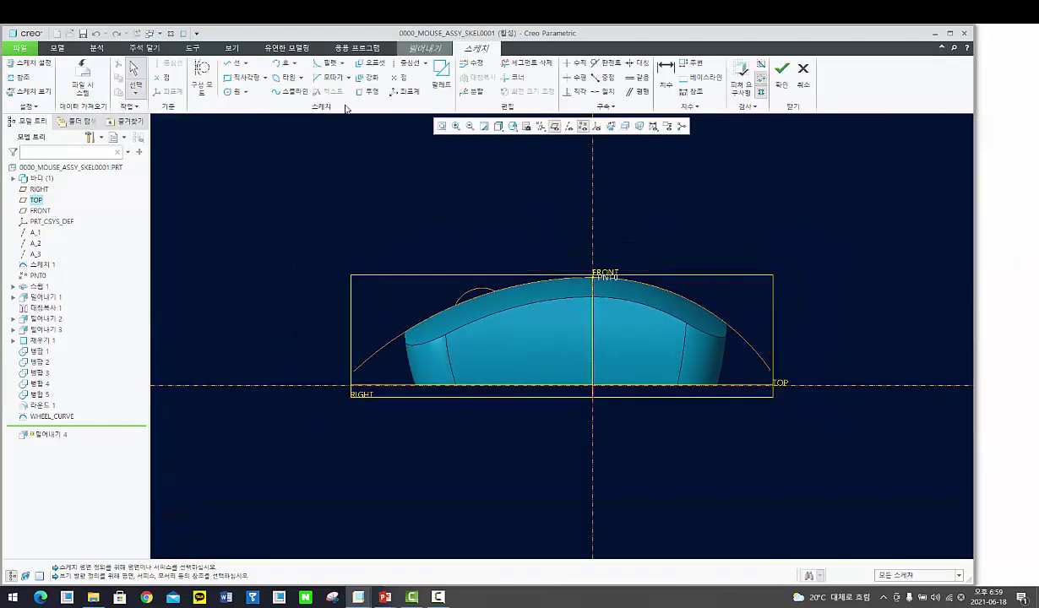
# Step: Sketch a circle concentric with the WHEEL_CURVE arc and complete the section
pyautogui.click(246, 92)
pyautogui.click(244, 118)
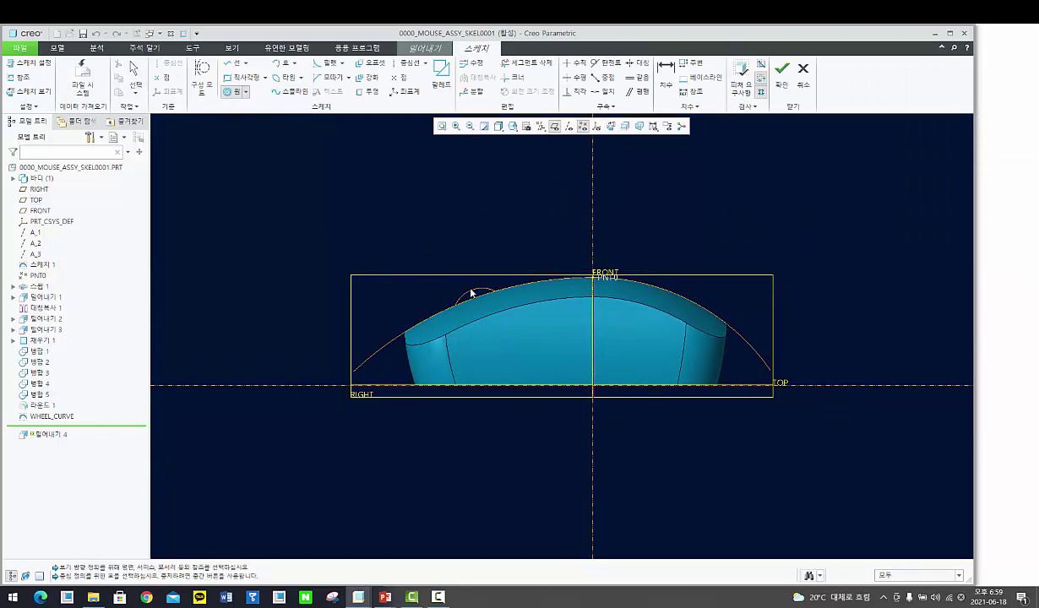
pyautogui.scroll(-2, 477, 294)
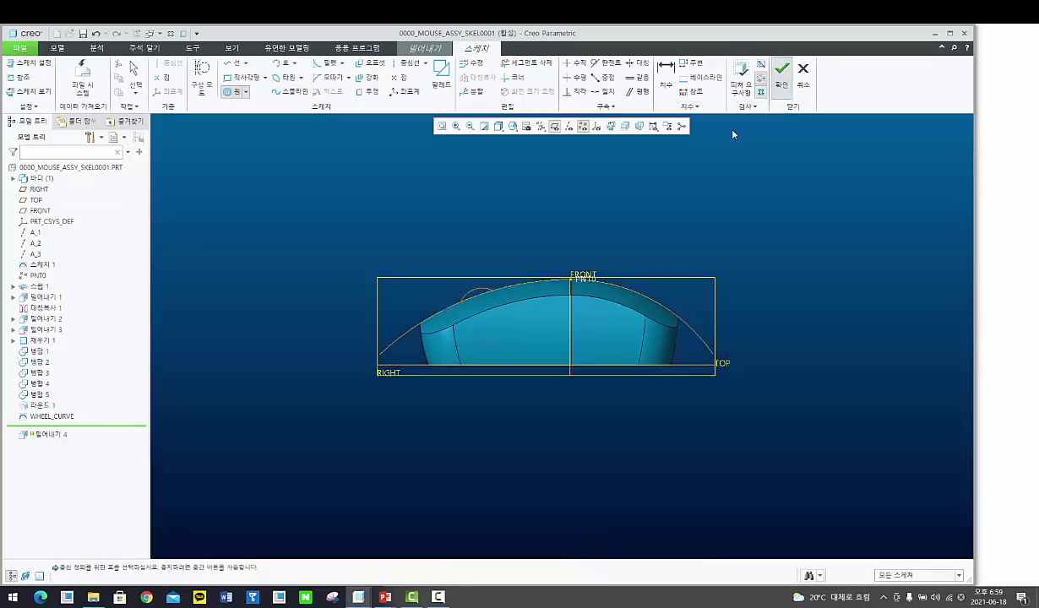
pyautogui.click(782, 74)
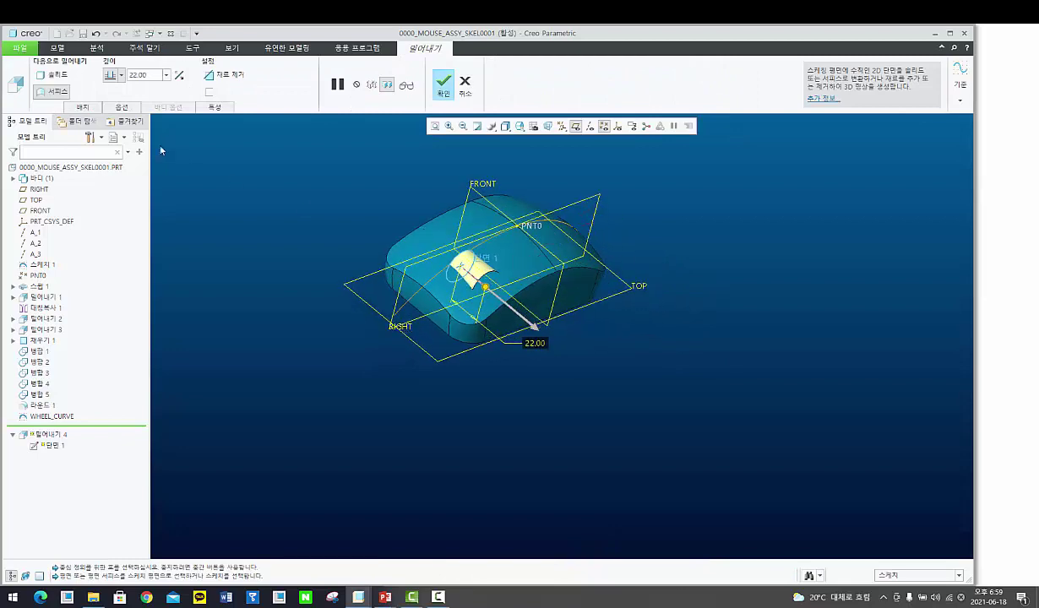
# Step: Extrude the circular surface symmetrically about the RIGHT plane to a depth of 10 with capped ends
pyautogui.click(123, 108)
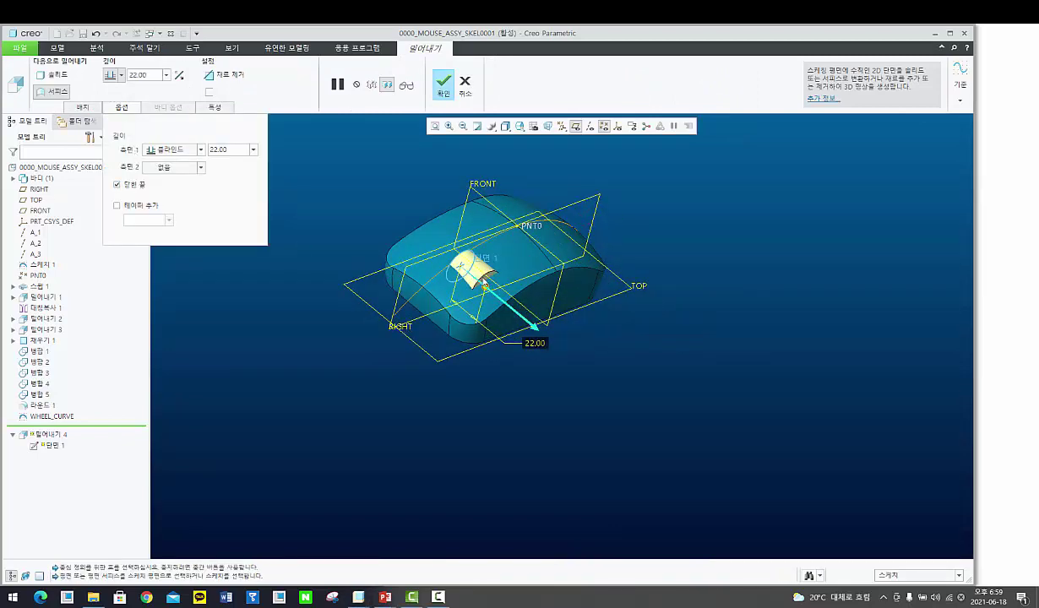
pyautogui.scroll(-4, 481, 278)
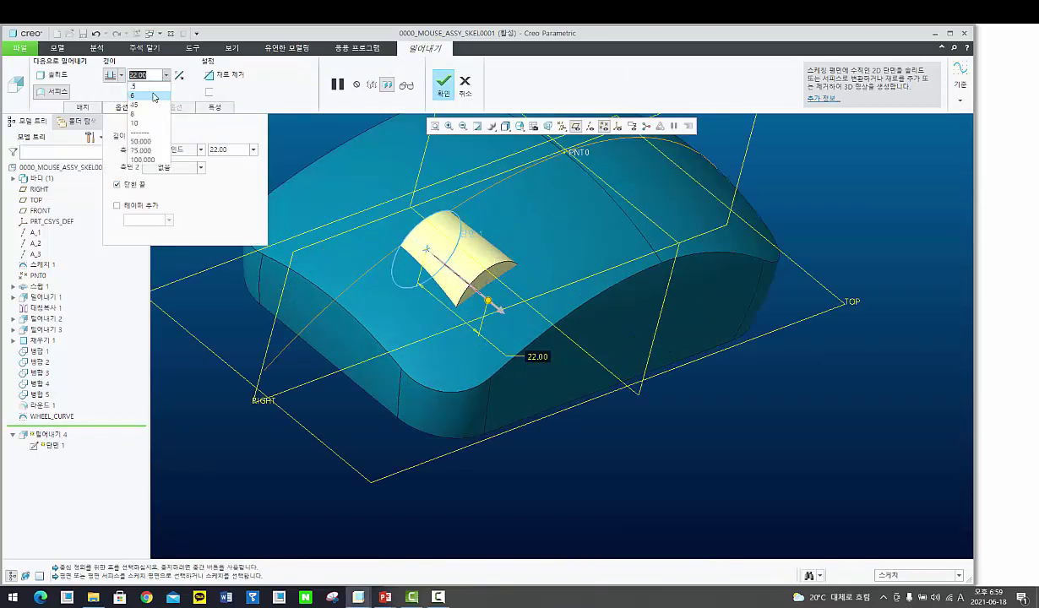
pyautogui.click(121, 75)
pyautogui.click(121, 75)
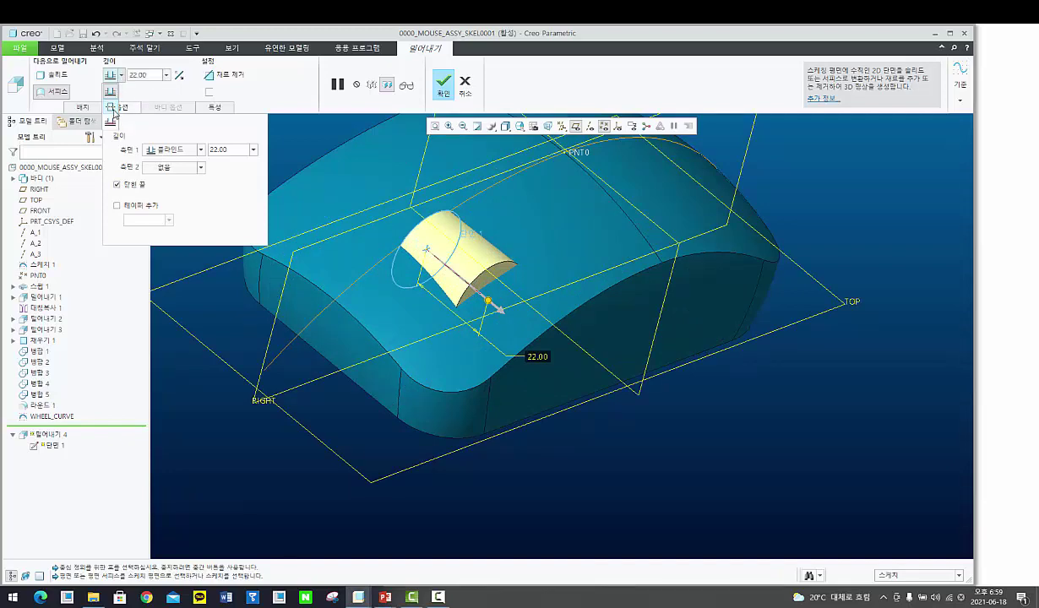
pyautogui.click(113, 109)
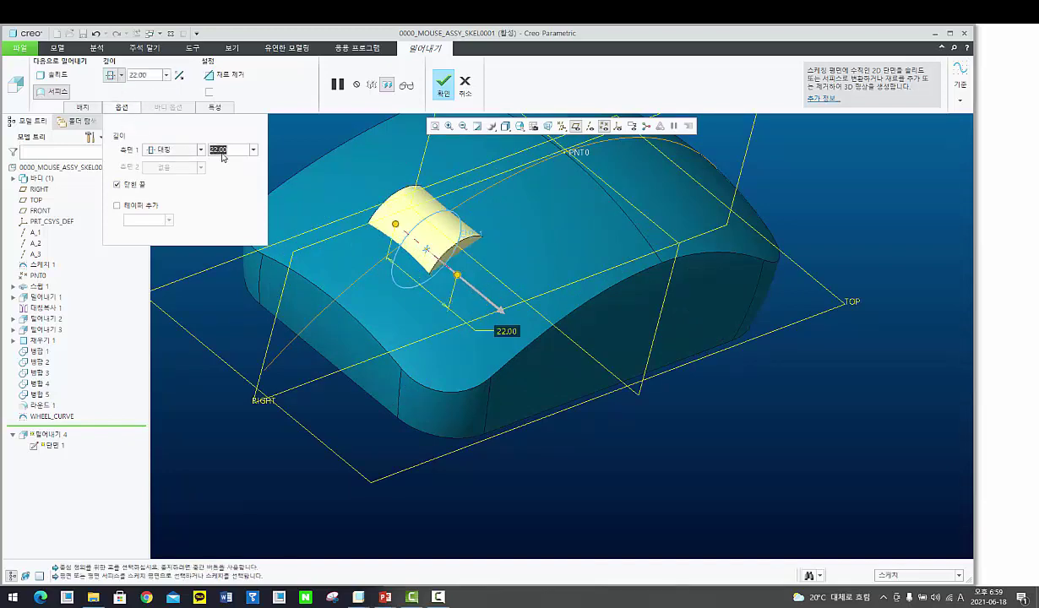
pyautogui.write('10')
pyautogui.press('Return')
pyautogui.hotkey('ctrl', 'd')
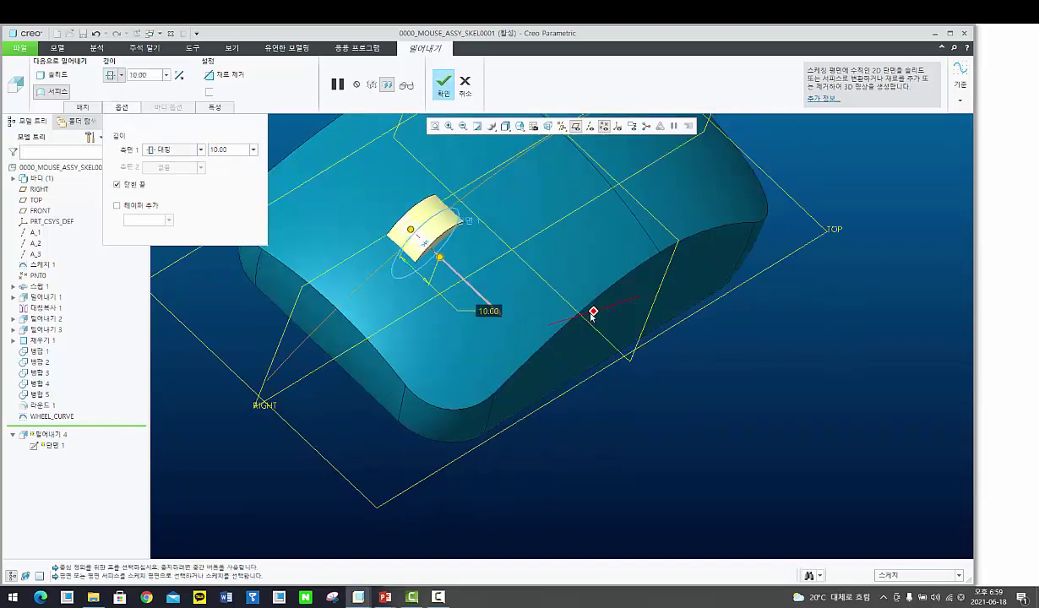
pyautogui.middleClick(530, 264)
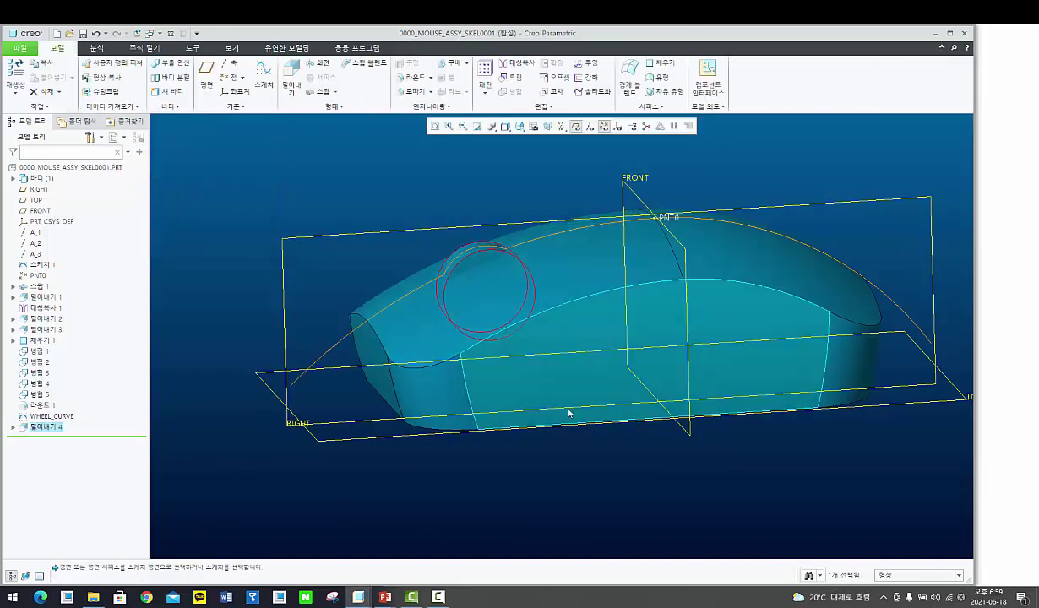
# Step: Start a new sketch on the TOP plane
pyautogui.hotkey('ctrl', 'd')
pyautogui.moveTo(552, 361); pyautogui.dragTo(368, 407, button='middle')
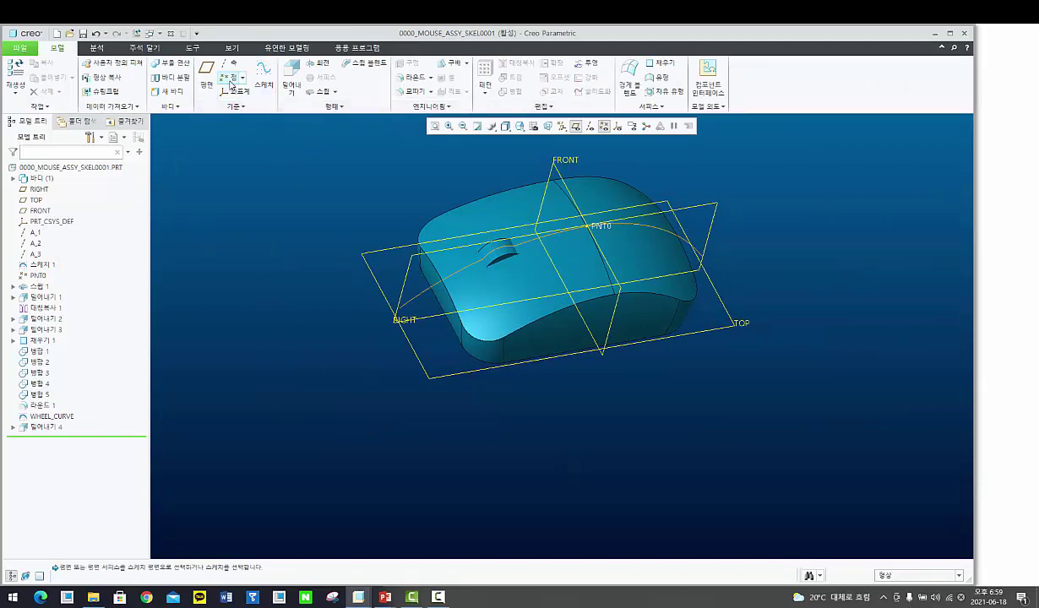
pyautogui.click(263, 84)
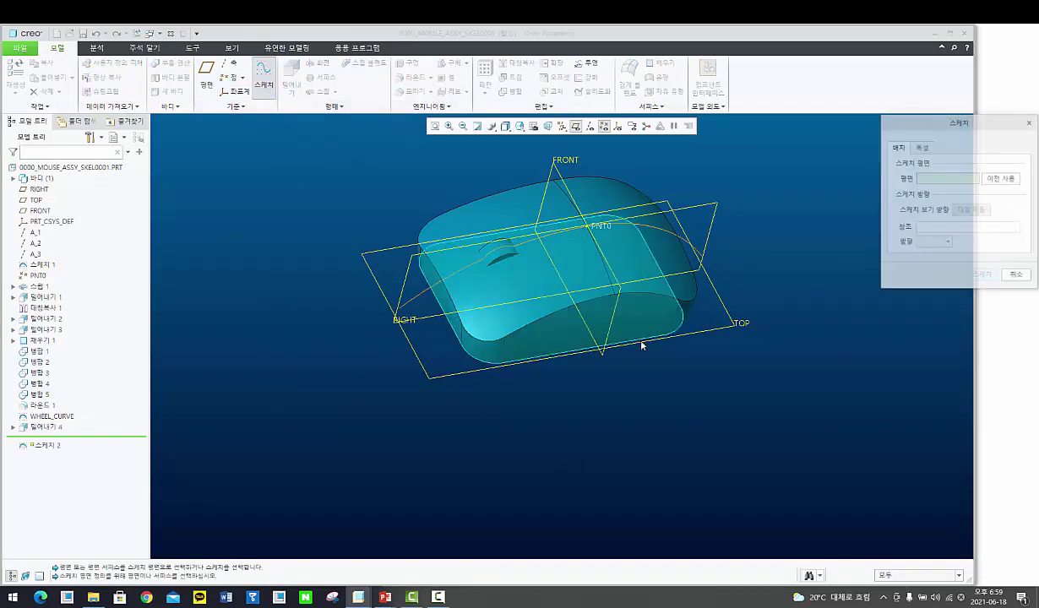
pyautogui.click(719, 332)
pyautogui.middleClick(719, 332)
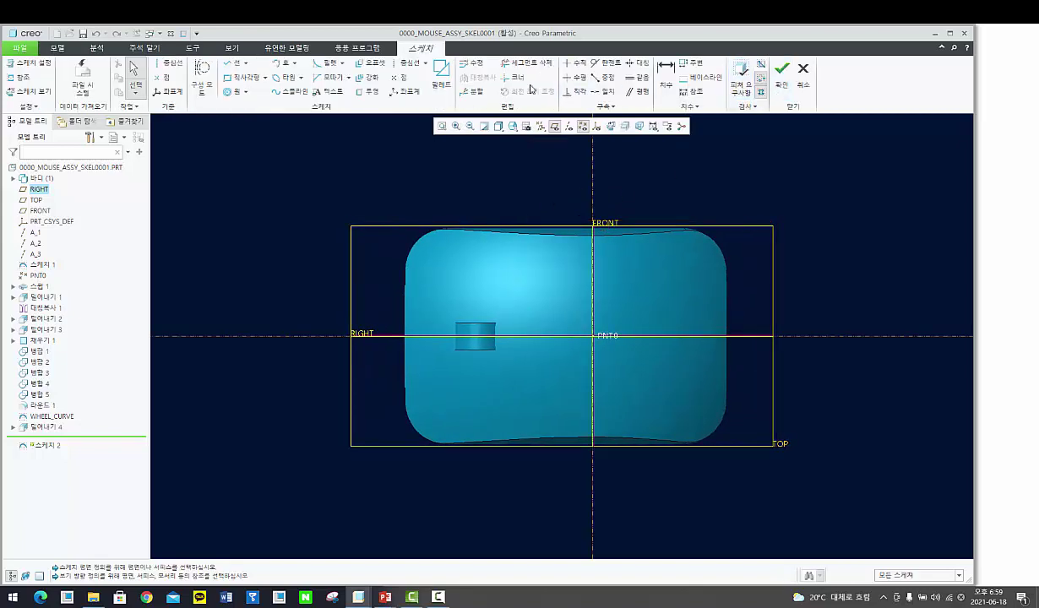
# Step: Offset the chain of outer body edges around the mouse's front half inward by 8
pyautogui.click(369, 65)
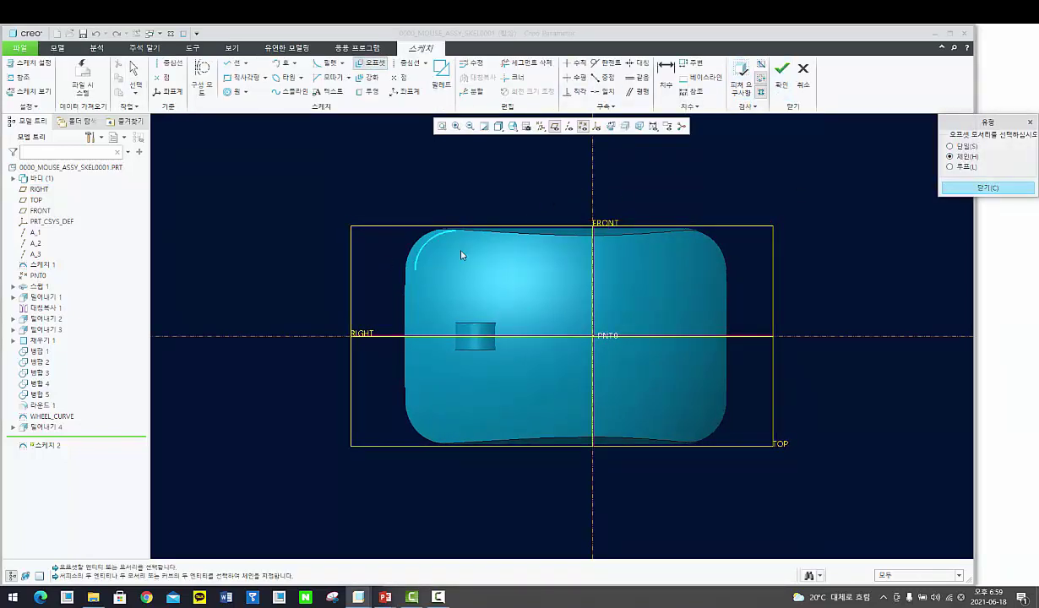
pyautogui.click(553, 240)
pyautogui.click(526, 436)
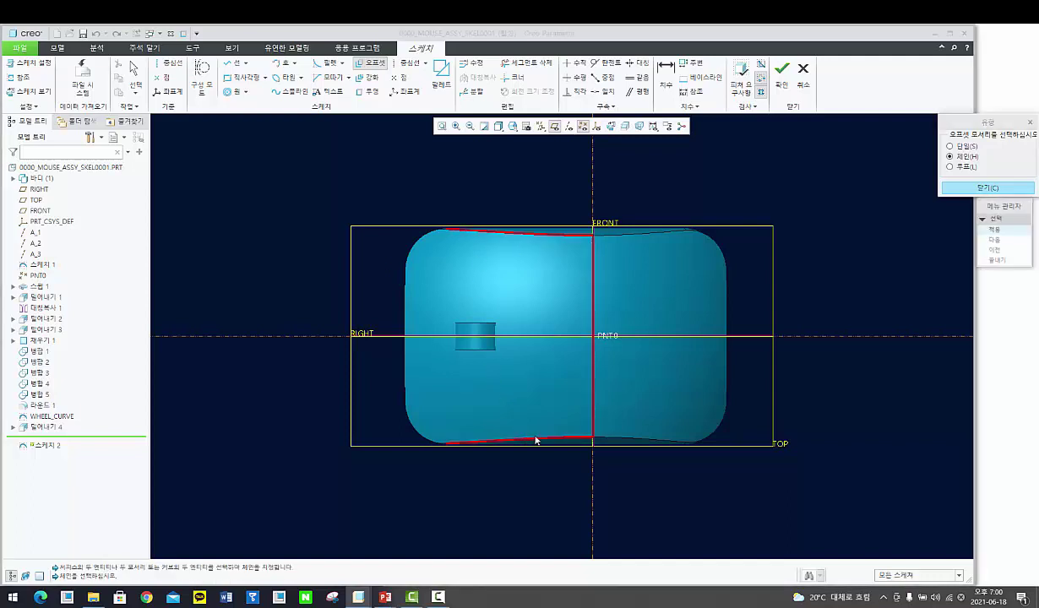
pyautogui.click(995, 240)
pyautogui.click(996, 230)
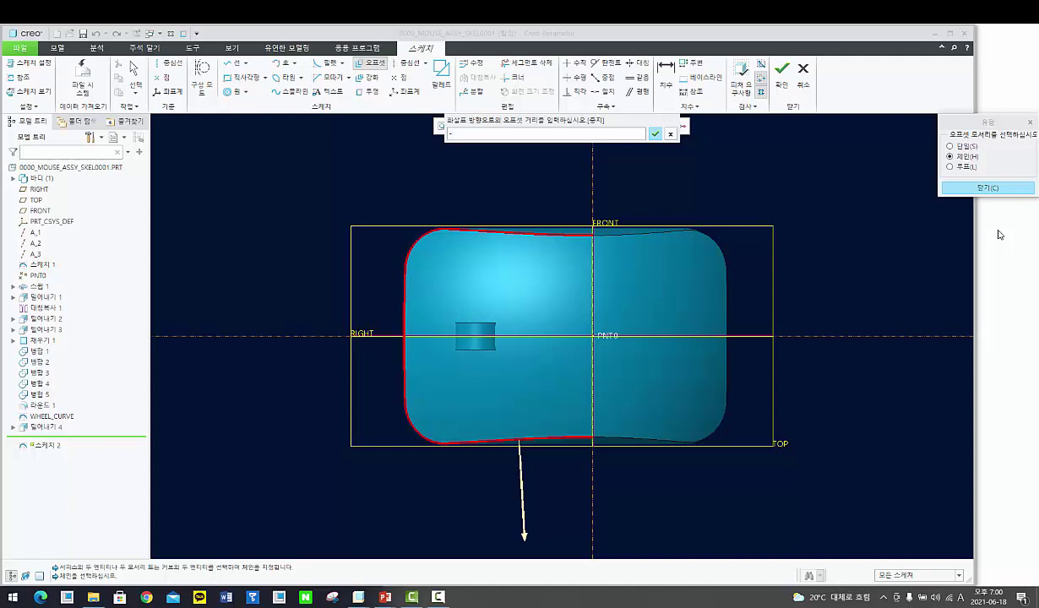
pyautogui.press('Return')
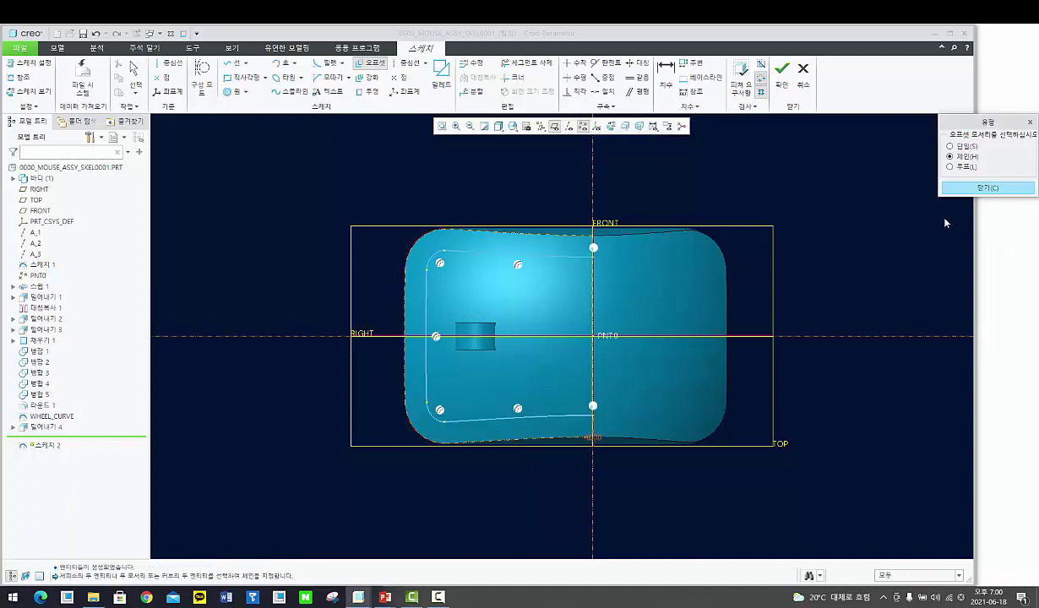
# Step: Set the inward offset of the front outline to 5
pyautogui.middleClick(592, 436)
pyautogui.scroll(-1, 593, 424)
pyautogui.doubleClick(591, 440)
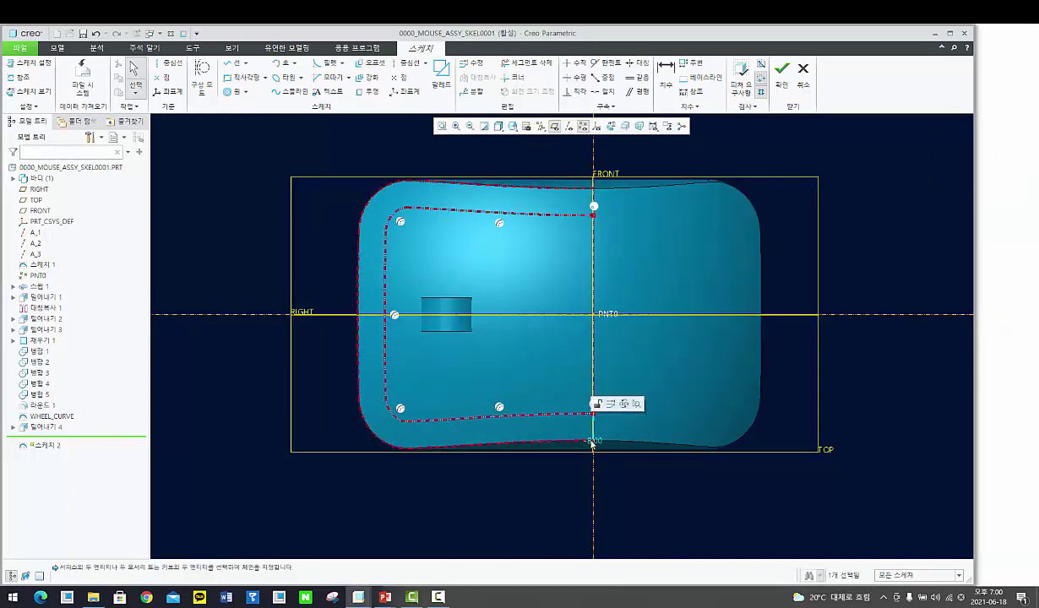
pyautogui.press('Return')
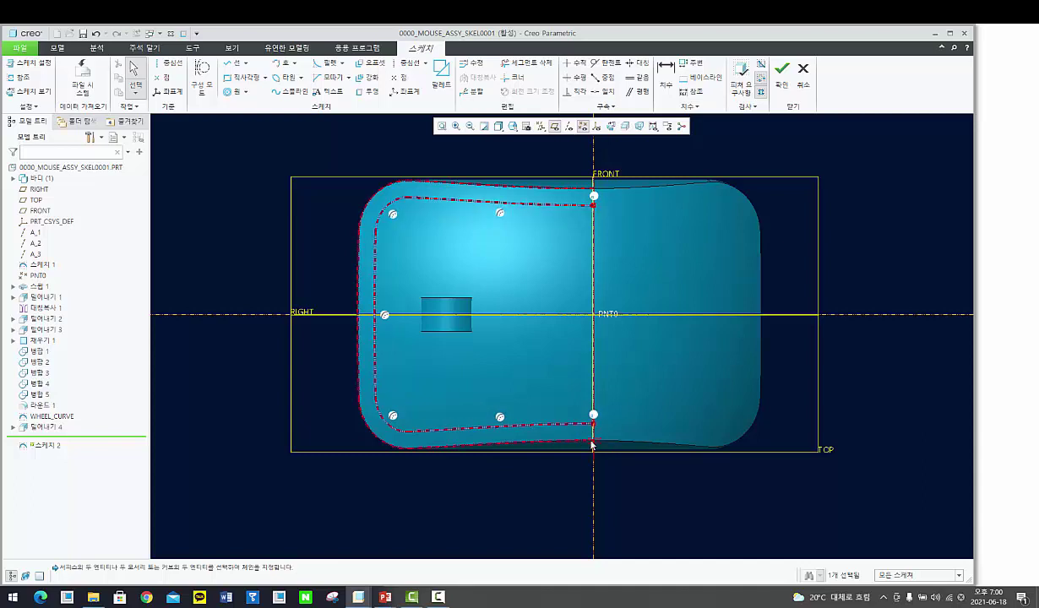
pyautogui.click(371, 554)
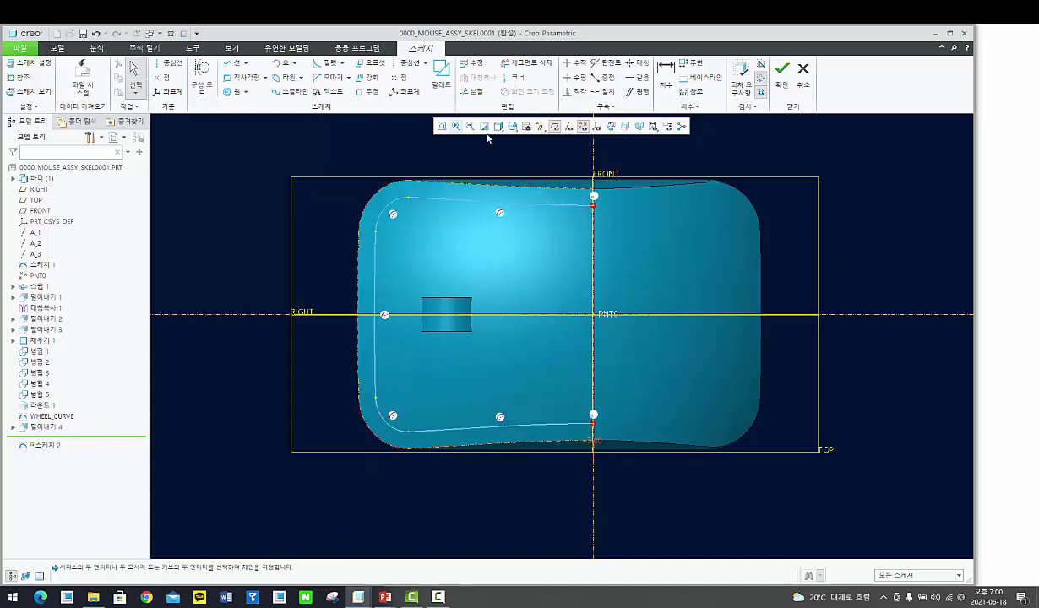
# Step: Show the model as wireframe and offset the front edge of the wheel surface outward by 2
pyautogui.click(498, 126)
pyautogui.click(528, 191)
pyautogui.scroll(-2, 397, 287)
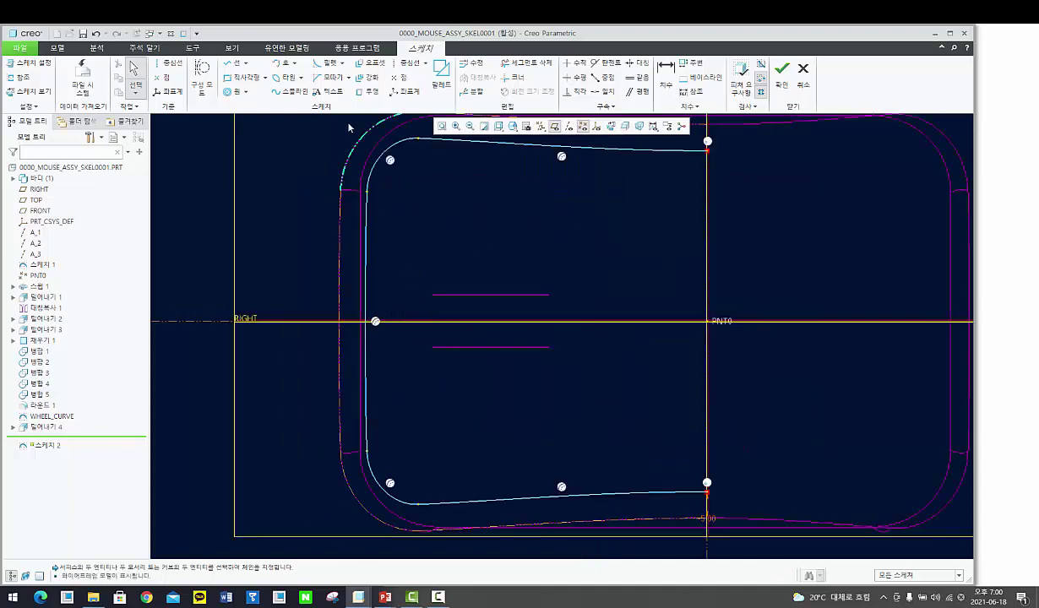
pyautogui.click(373, 64)
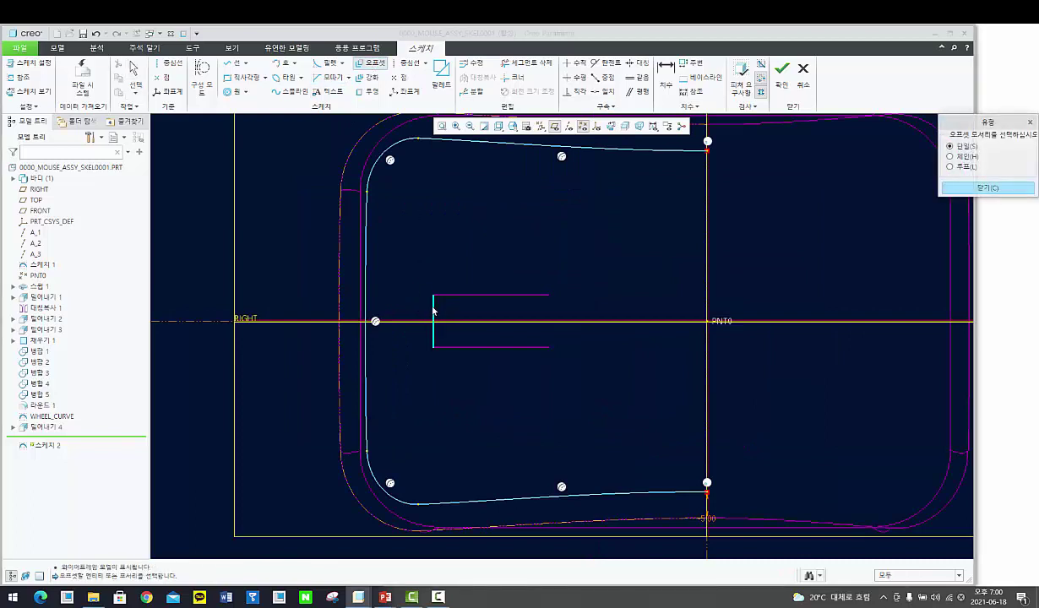
pyautogui.click(432, 312)
pyautogui.press('Return')
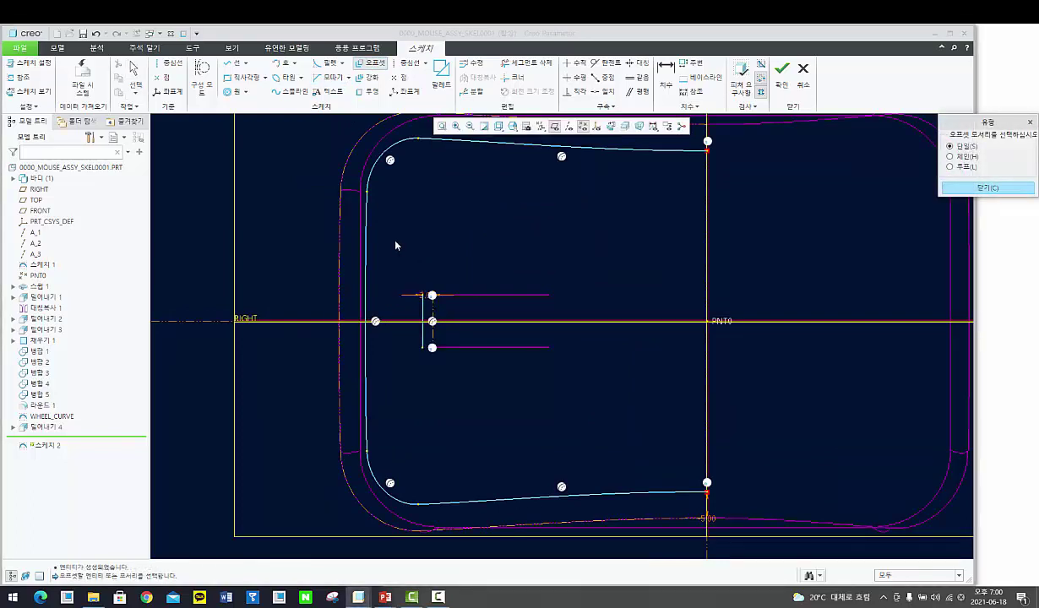
# Step: Offset both long side edges of the wheel surface outward by 2
pyautogui.click(464, 296)
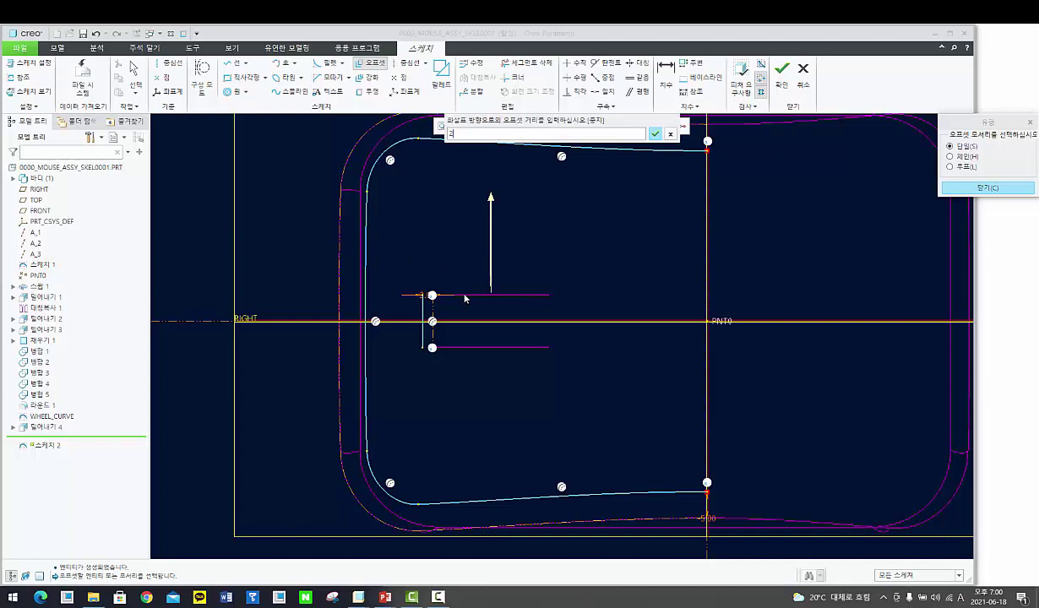
pyautogui.press('Return')
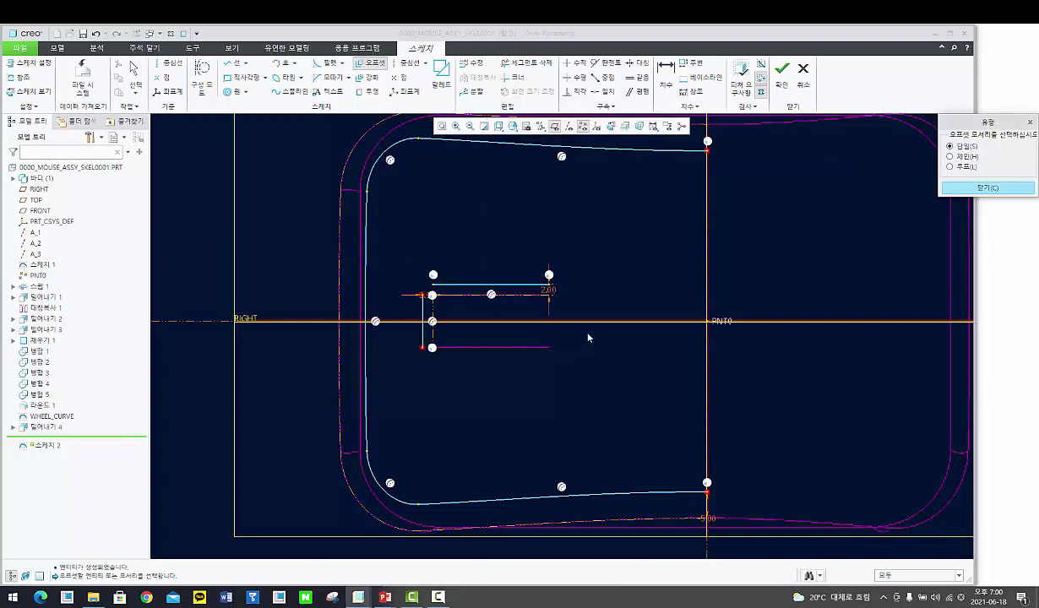
pyautogui.click(470, 349)
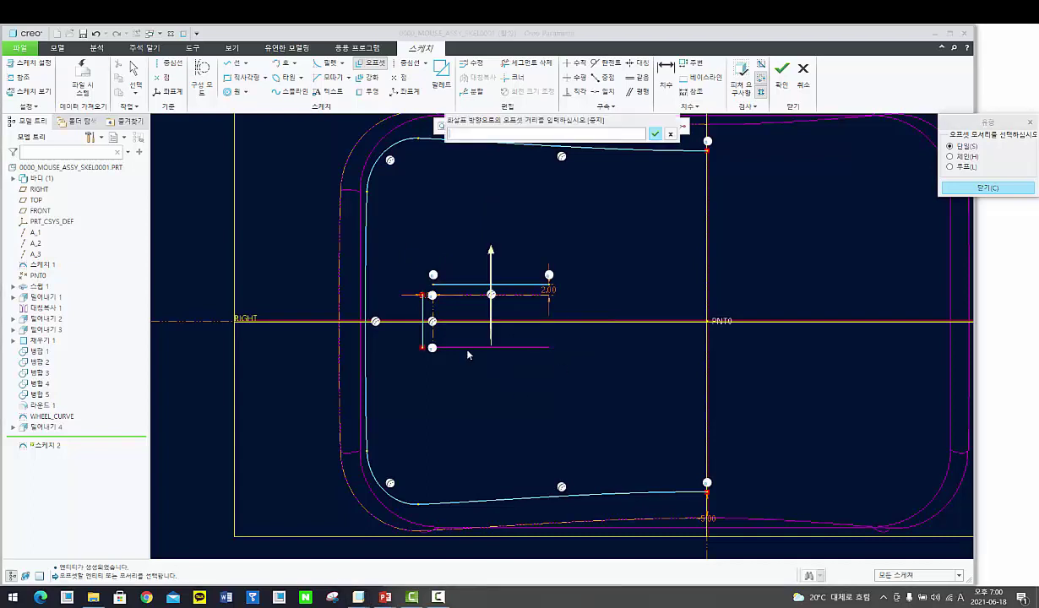
pyautogui.write('-2')
pyautogui.press('Return')
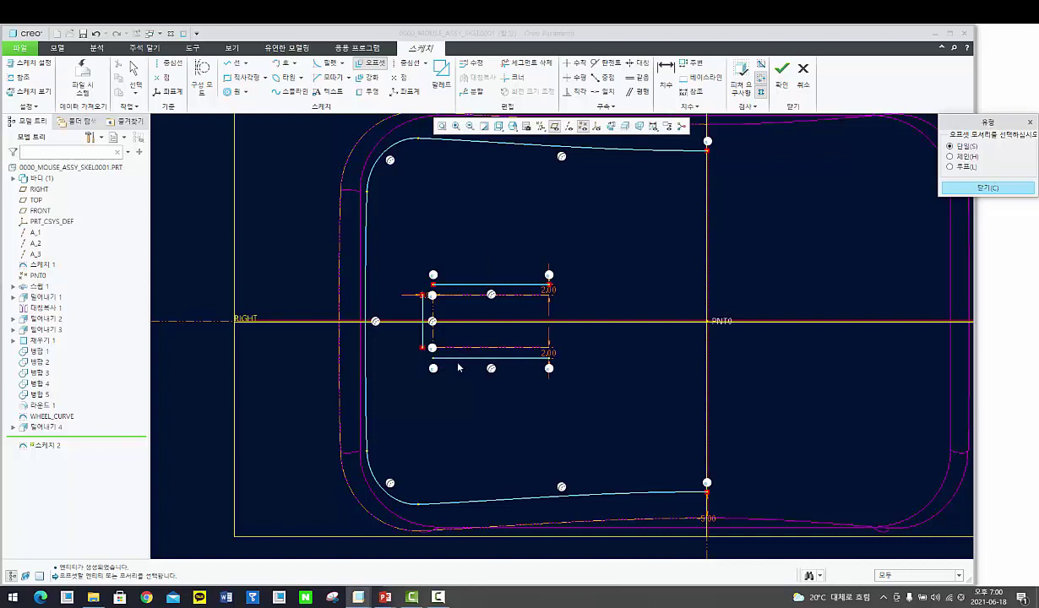
# Step: Join the front offset line to both side offset lines with corner trims
pyautogui.press('k')
pyautogui.click(436, 285)
pyautogui.click(423, 316)
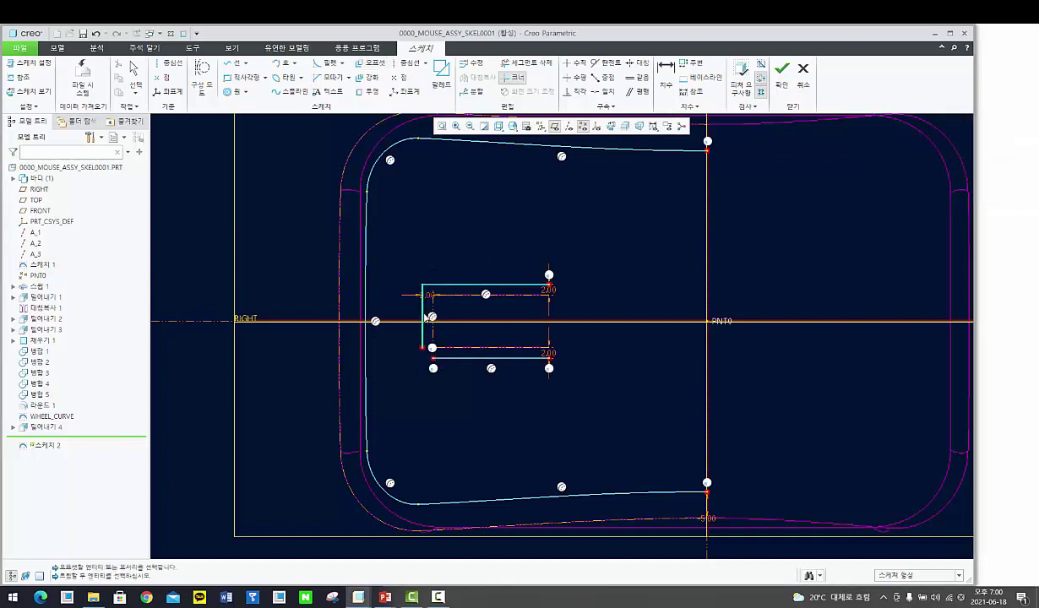
pyautogui.click(442, 363)
# Step: Draw an arc of radius about 33 between the two side curves of the offset outline, bulging towards the mouse's rear and centered on the horizontal reference
pyautogui.scroll(-2, 497, 396)
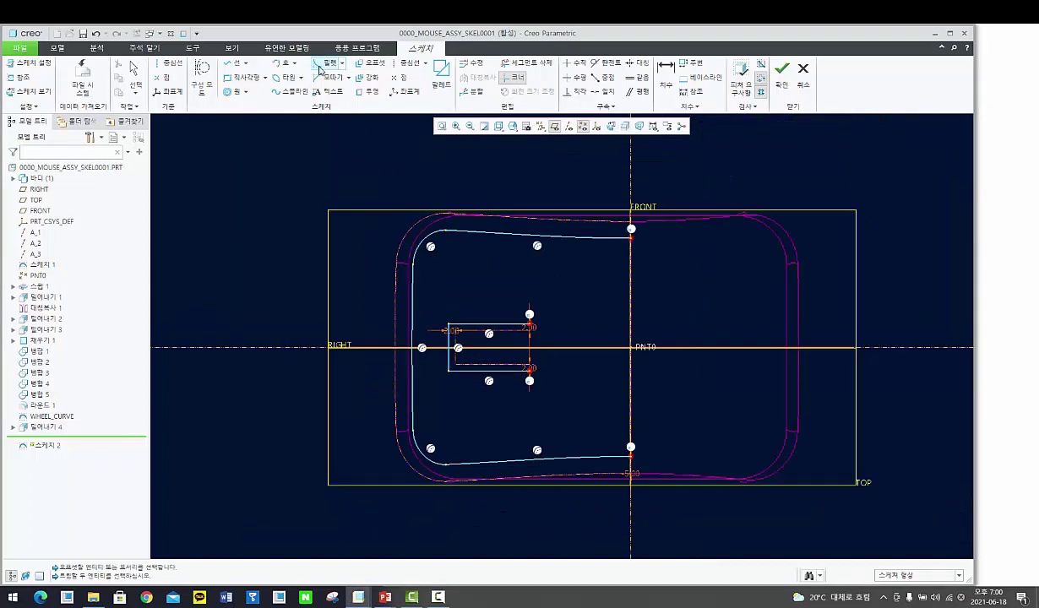
pyautogui.click(275, 63)
pyautogui.click(575, 242)
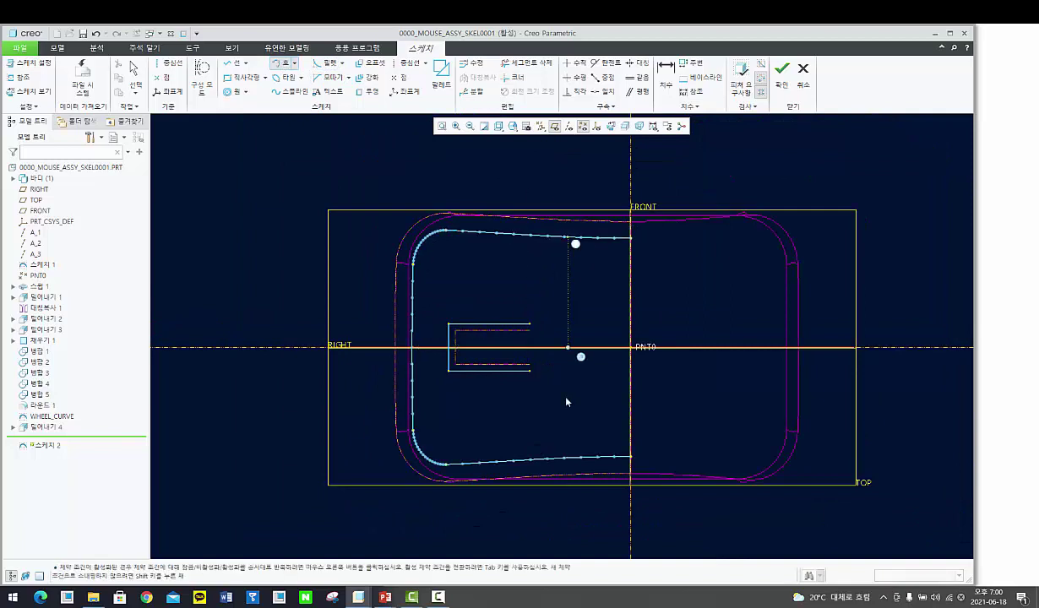
pyautogui.click(567, 459)
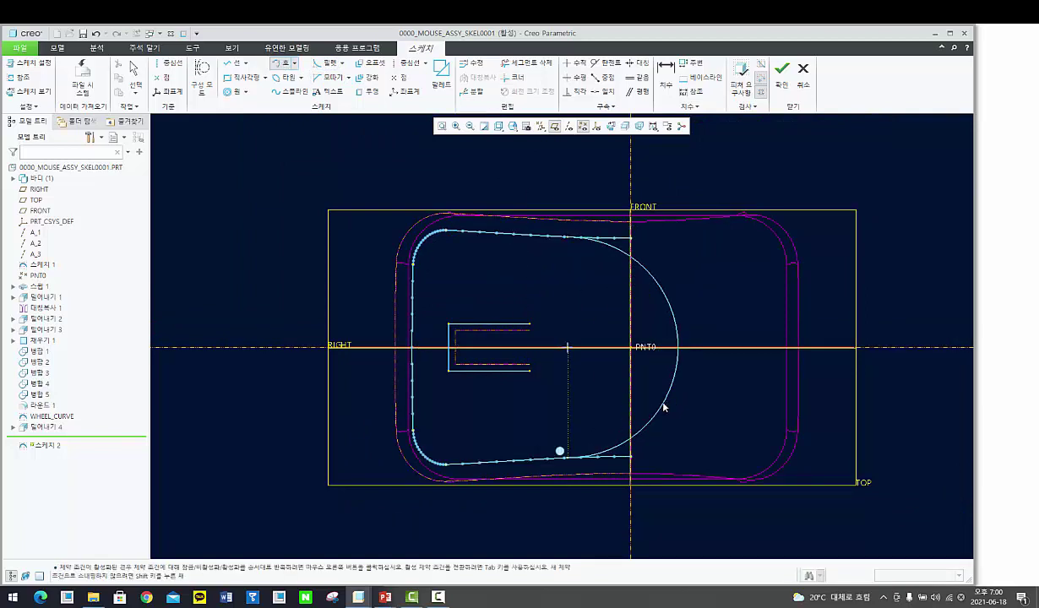
pyautogui.click(663, 408)
pyautogui.middleClick(662, 402)
# Step: Try to set the arc's radius to 30 and then to 8
pyautogui.scroll(-1, 661, 398)
pyautogui.doubleClick(720, 401)
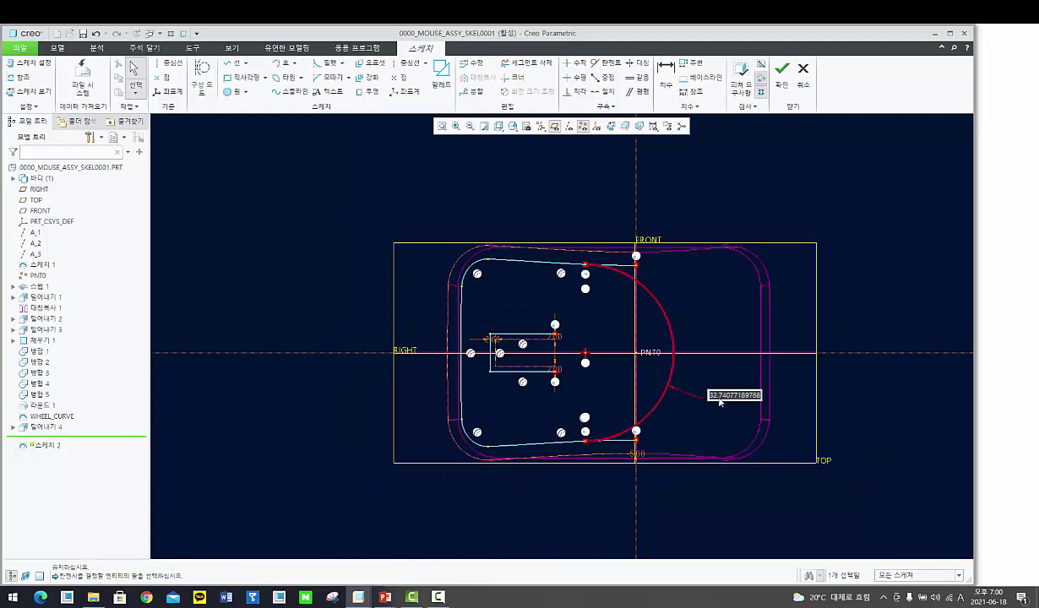
pyautogui.write('30')
pyautogui.press('Return')
pyautogui.scroll(-1, 708, 414)
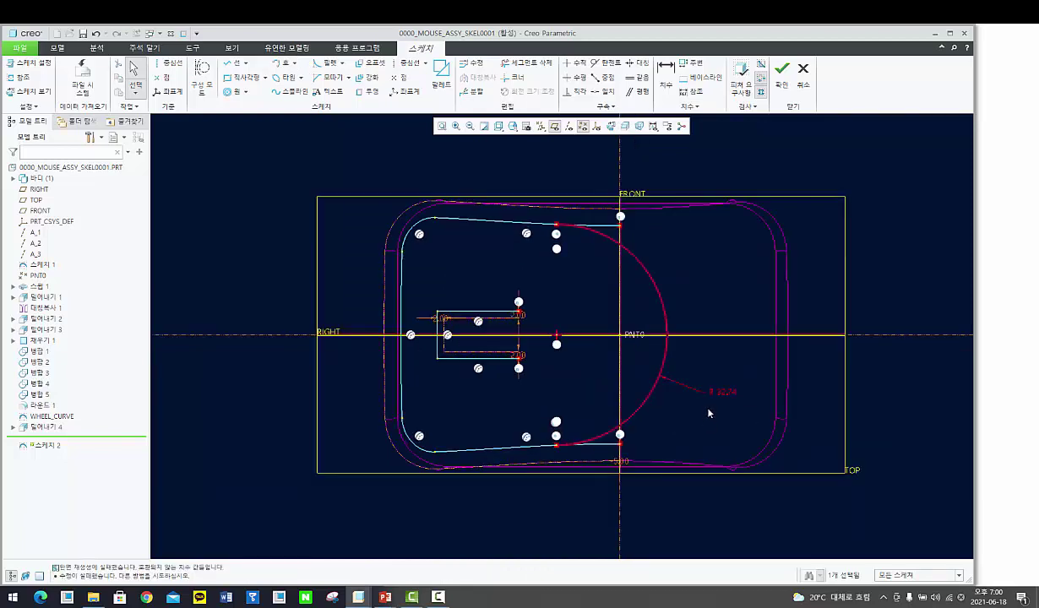
pyautogui.doubleClick(719, 397)
pyautogui.write('8')
# Step: Corner-trim both ends of the arc with the offset outline's side curves to form a closed loop
pyautogui.scroll(-4, 642, 409)
pyautogui.scroll(3, 534, 463)
pyautogui.press('c')
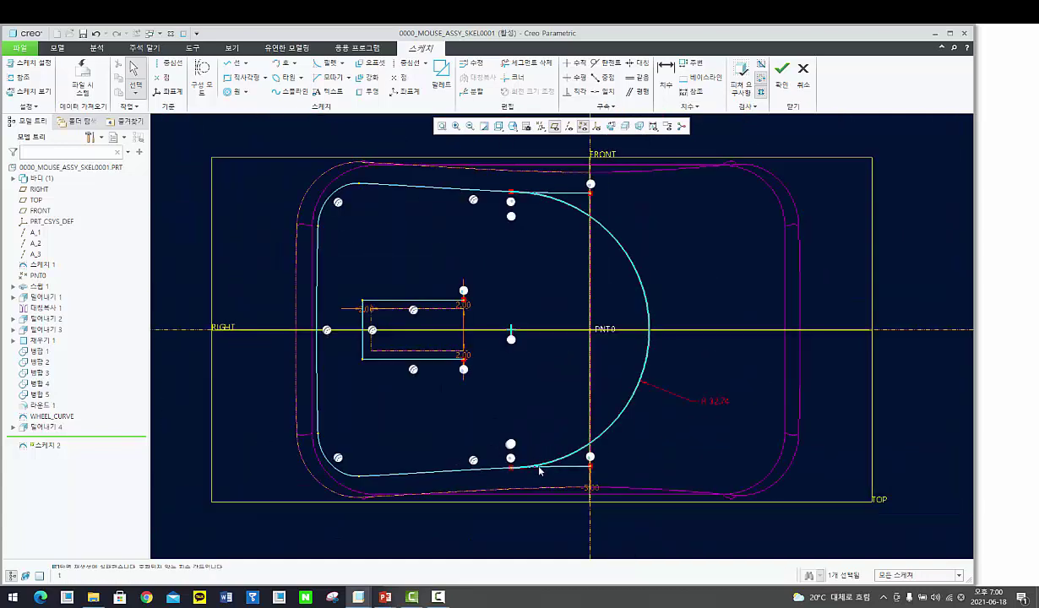
pyautogui.click(555, 461)
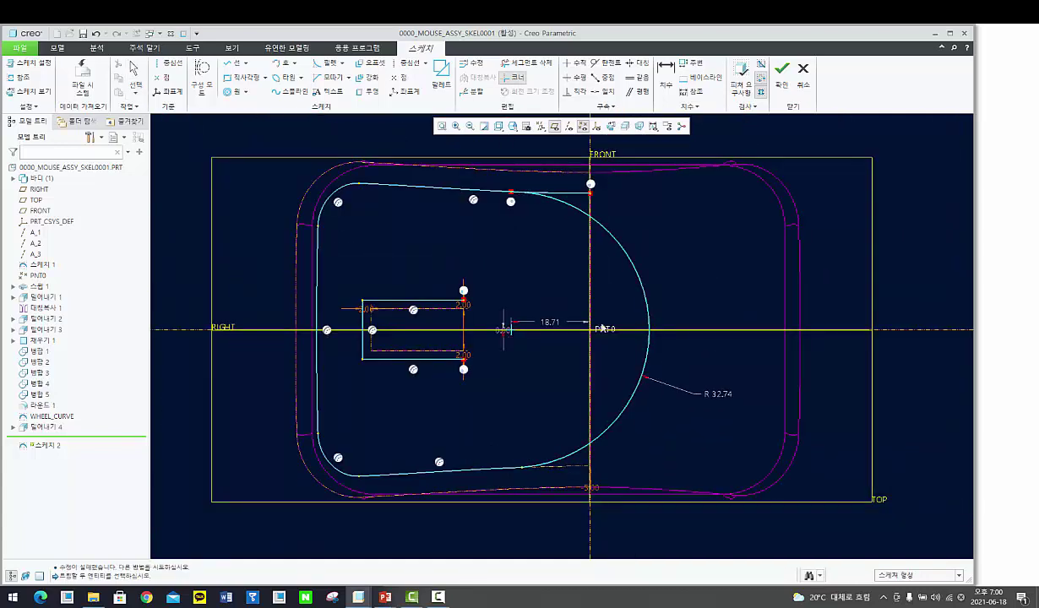
pyautogui.click(579, 221)
pyautogui.click(489, 192)
pyautogui.middleClick(636, 314)
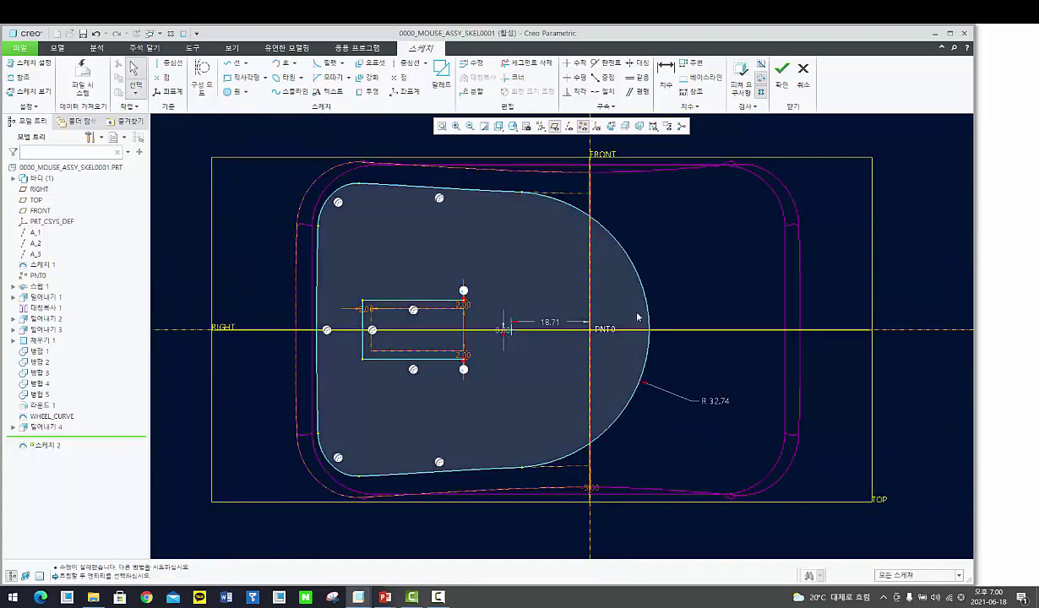
# Step: Try to set the rear arc's radius to 30 in the closed button outline
pyautogui.doubleClick(722, 404)
pyautogui.write('30')
pyautogui.press('Return')
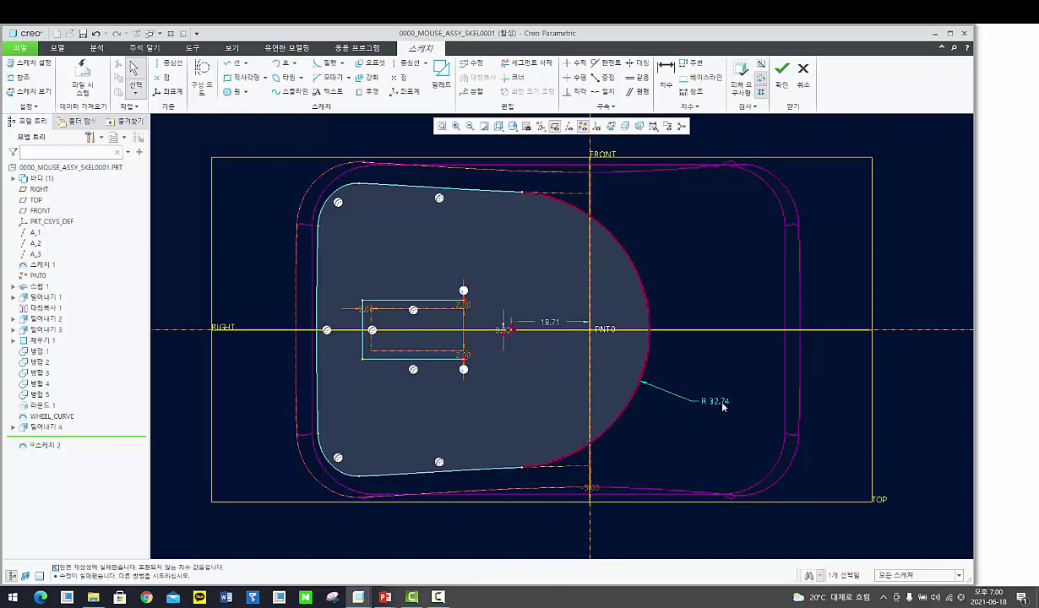
pyautogui.doubleClick(723, 404)
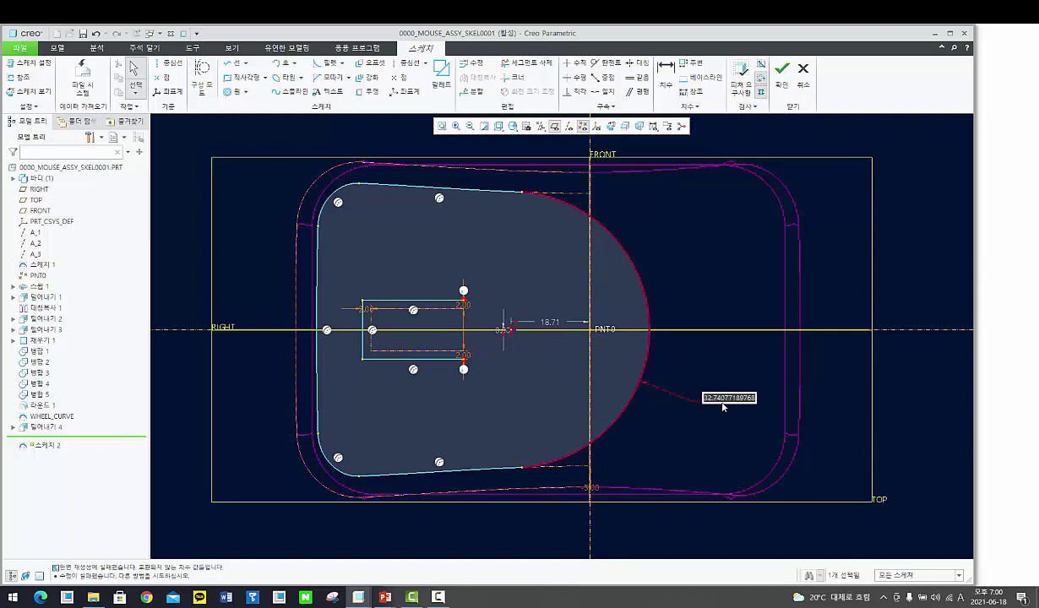
pyautogui.middleClick(684, 292)
# Step: Make the rear arc tangent to both side curves of the button outline
pyautogui.click(603, 63)
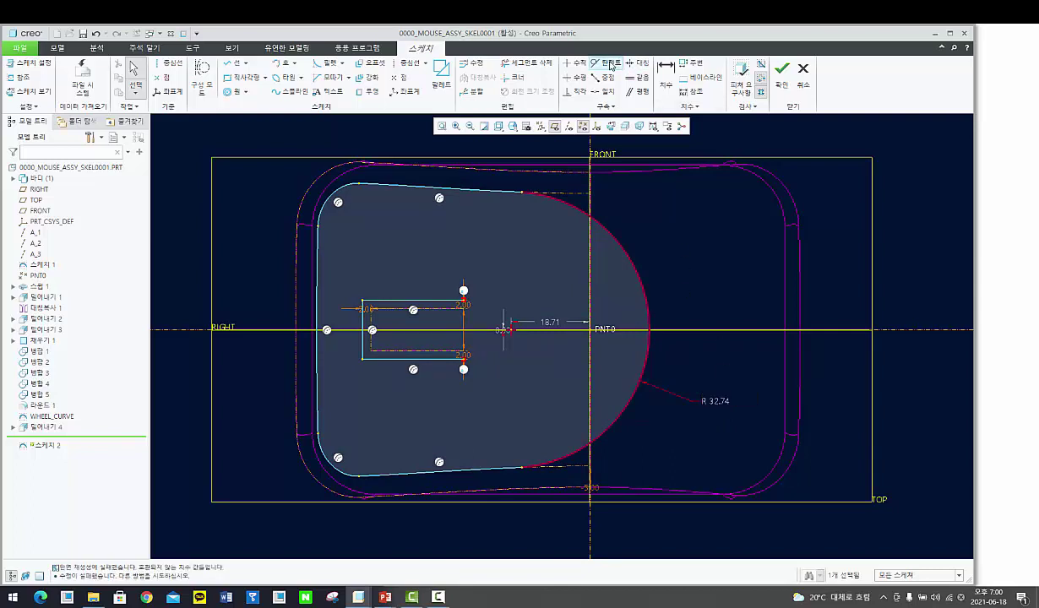
pyautogui.click(507, 195)
pyautogui.click(596, 447)
pyautogui.click(511, 467)
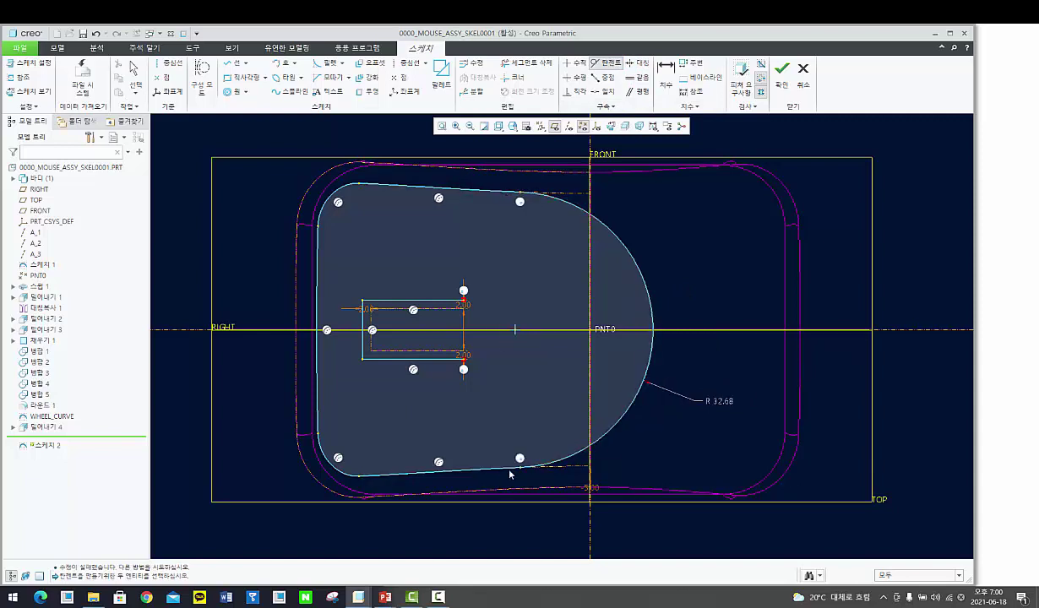
pyautogui.middleClick(684, 414)
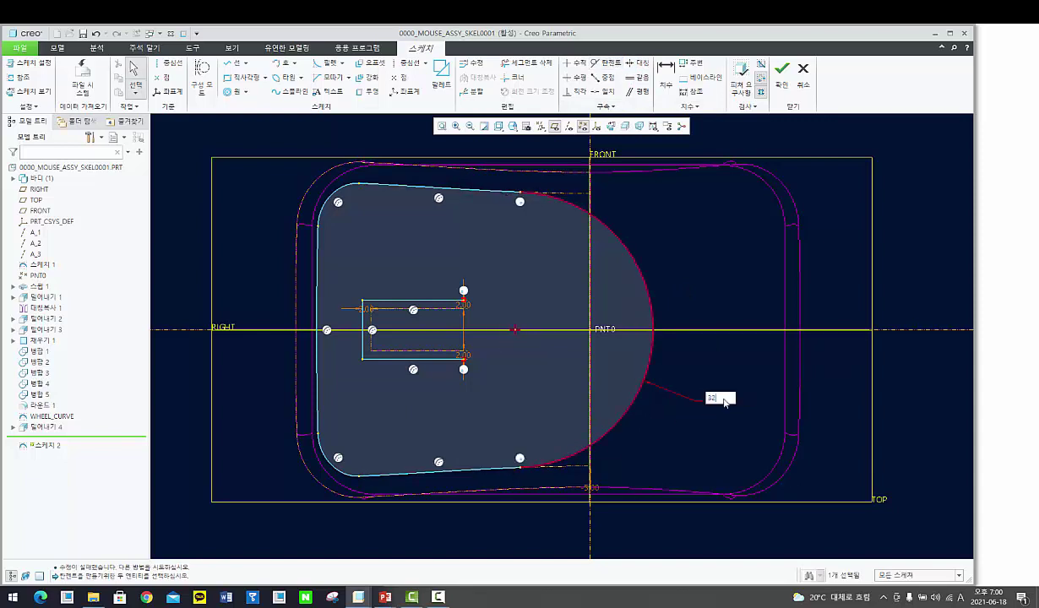
# Step: Try to change the tangent rear arc's radius and to move its center along the horizontal reference
pyautogui.click(724, 404)
pyautogui.click(564, 242)
pyautogui.scroll(-1, 561, 237)
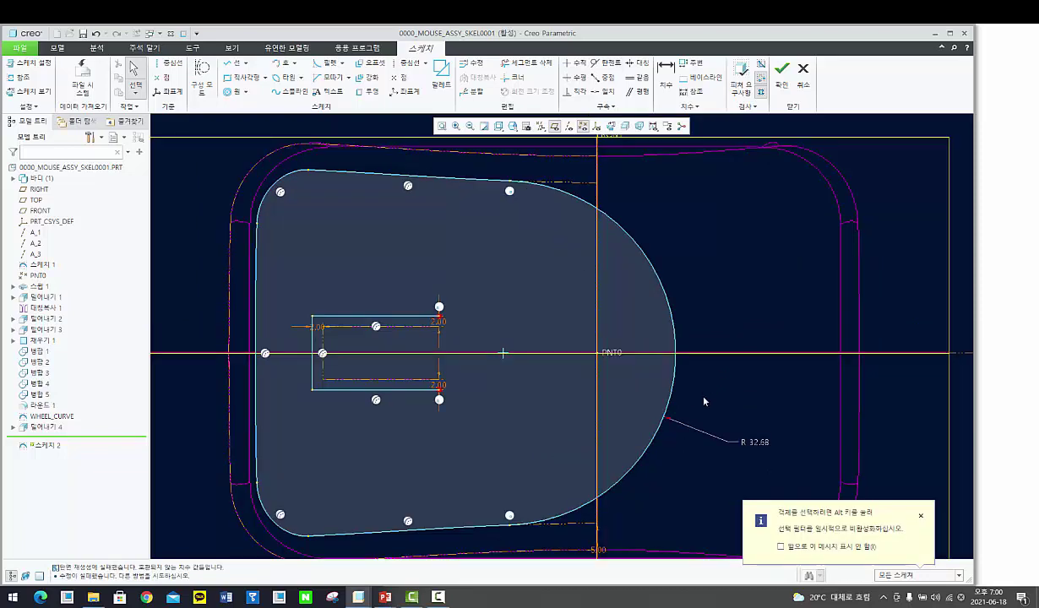
pyautogui.click(504, 353)
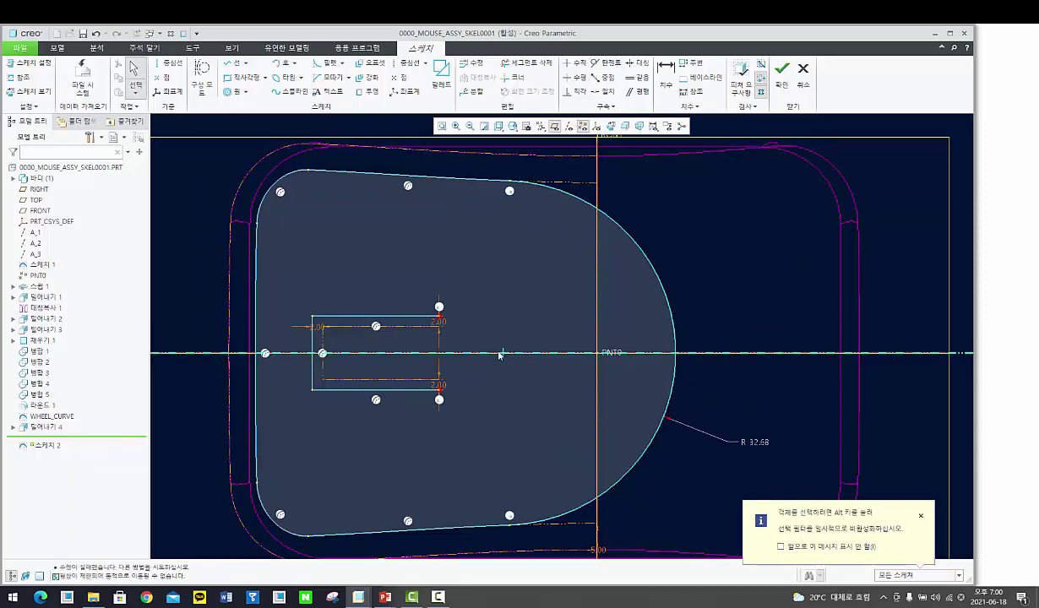
pyautogui.scroll(3, 557, 341)
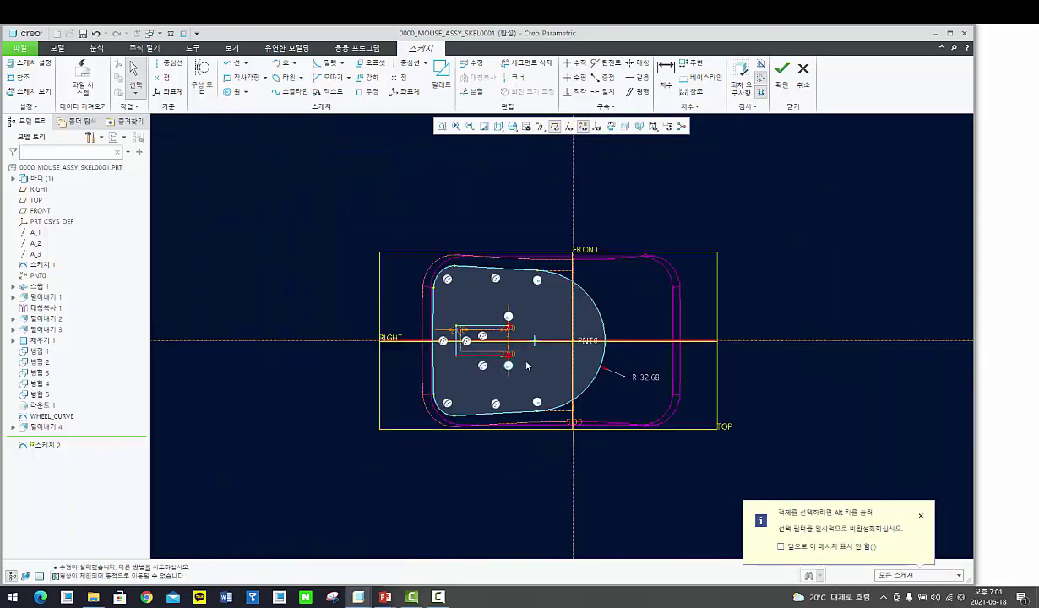
pyautogui.scroll(-5, 473, 336)
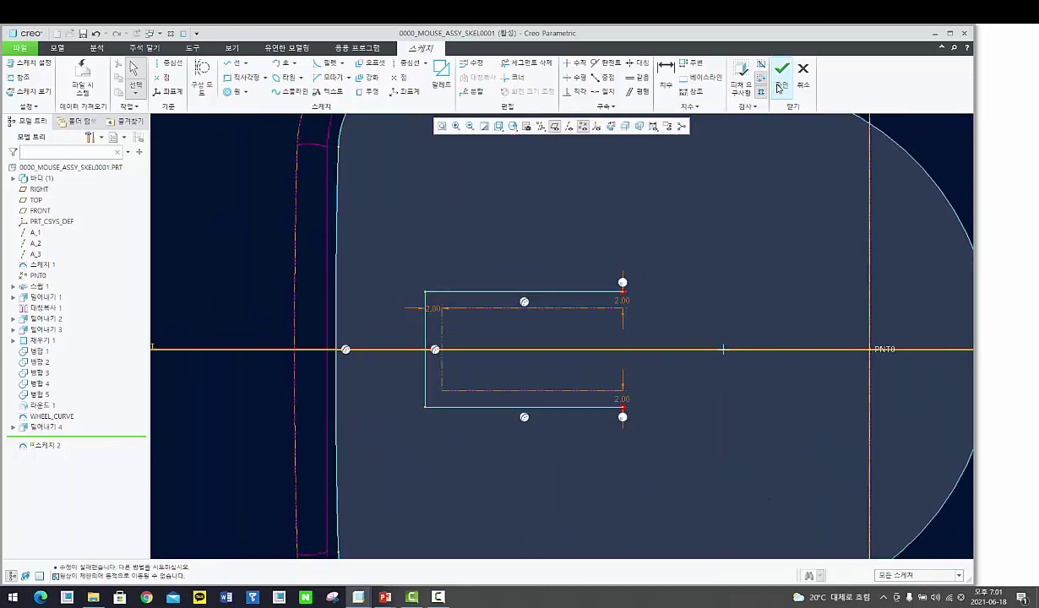
# Step: Draw a horizontal line about 10.8 long between the outline's front edge and the wheel opening, just above the horizontal reference
pyautogui.scroll(2, 676, 213)
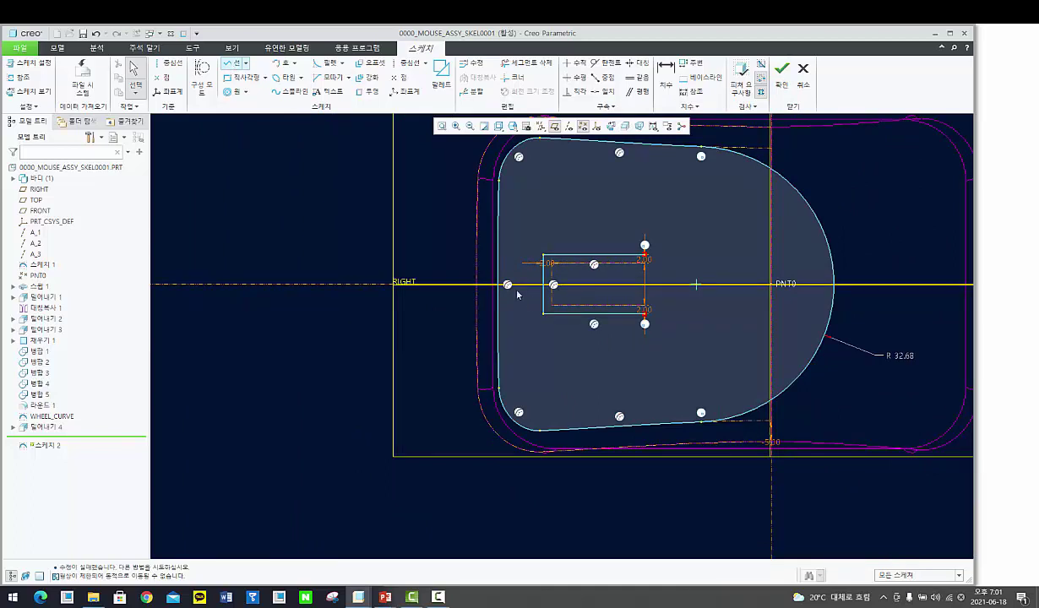
pyautogui.scroll(-5, 499, 274)
pyautogui.click(501, 276)
pyautogui.click(610, 276)
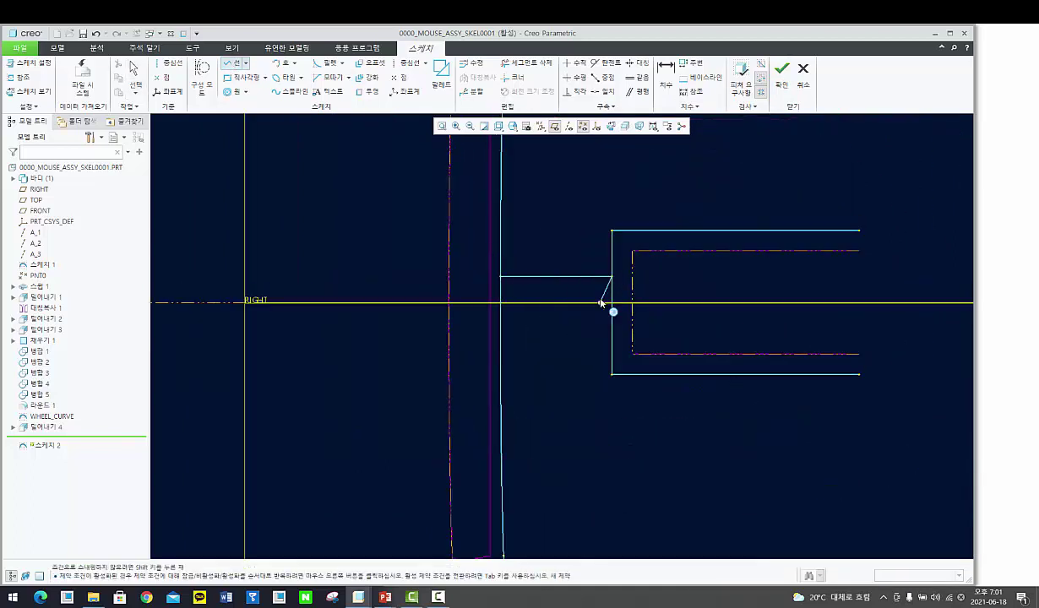
pyautogui.middleClick(600, 302)
# Step: Dimension the connecting line's distance from the horizontal reference as 2
pyautogui.click(666, 76)
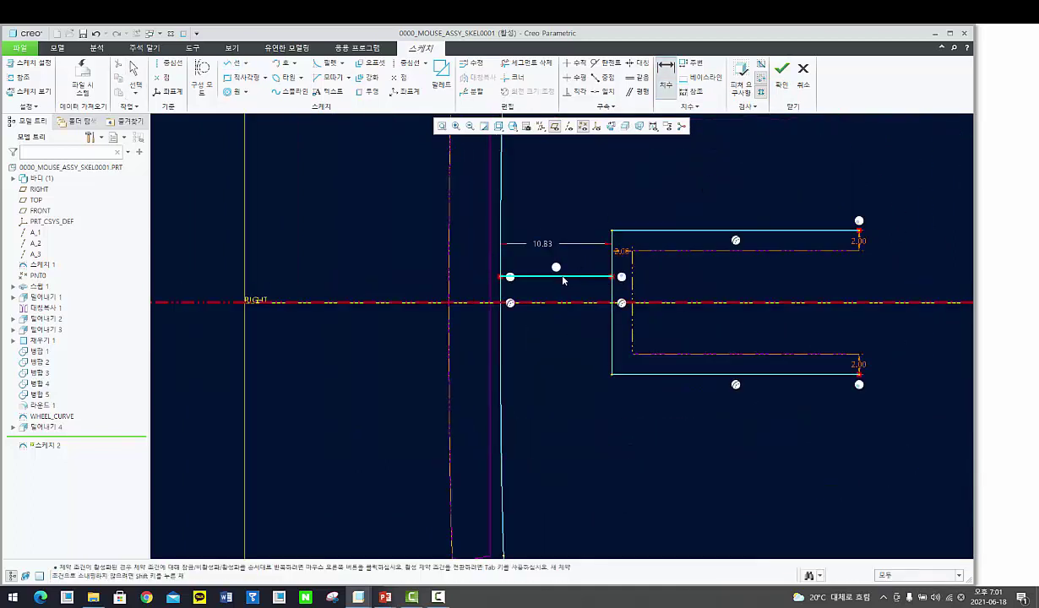
pyautogui.click(563, 277)
pyautogui.click(562, 302)
pyautogui.middleClick(562, 309)
pyautogui.write('2')
pyautogui.press('Return')
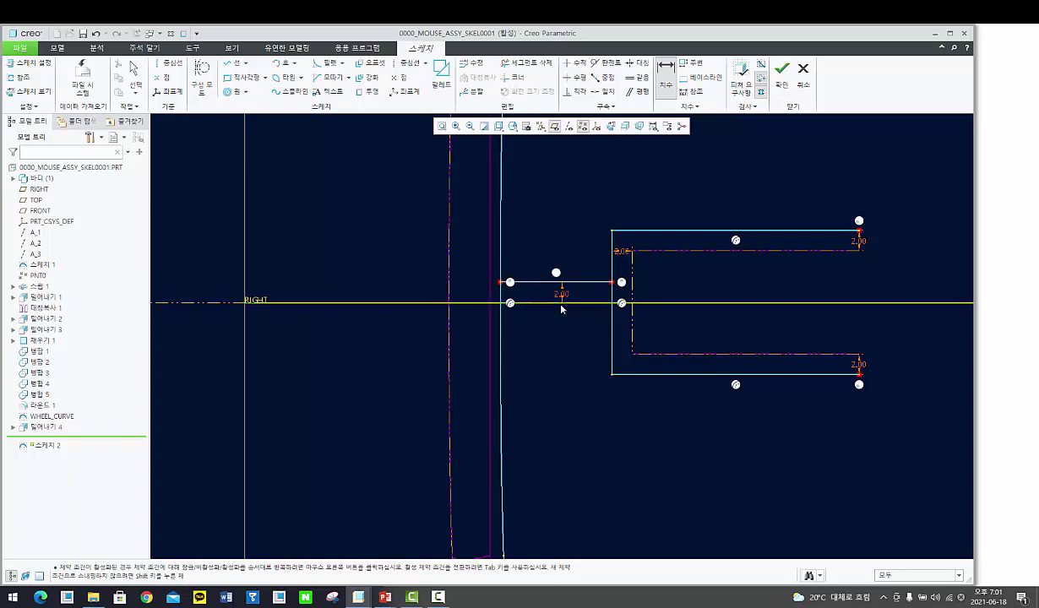
pyautogui.scroll(1, 557, 306)
pyautogui.middleClick(513, 320)
# Step: Add a centerline along the horizontal reference and mirror the connecting line about it
pyautogui.scroll(3, 515, 321)
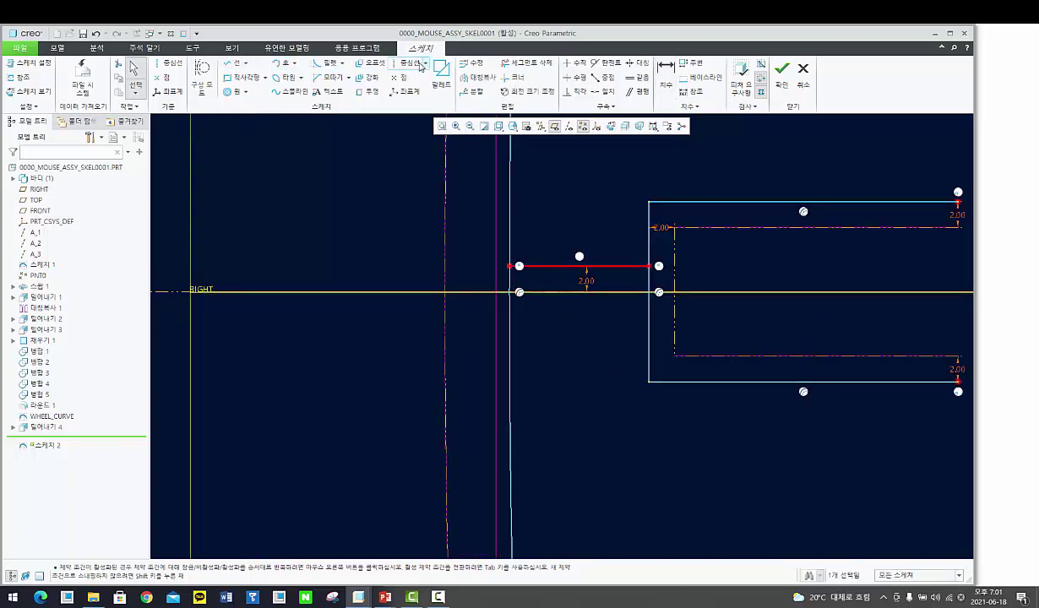
pyautogui.press('c')
pyautogui.click(422, 291)
pyautogui.click(519, 291)
pyautogui.middleClick(520, 287)
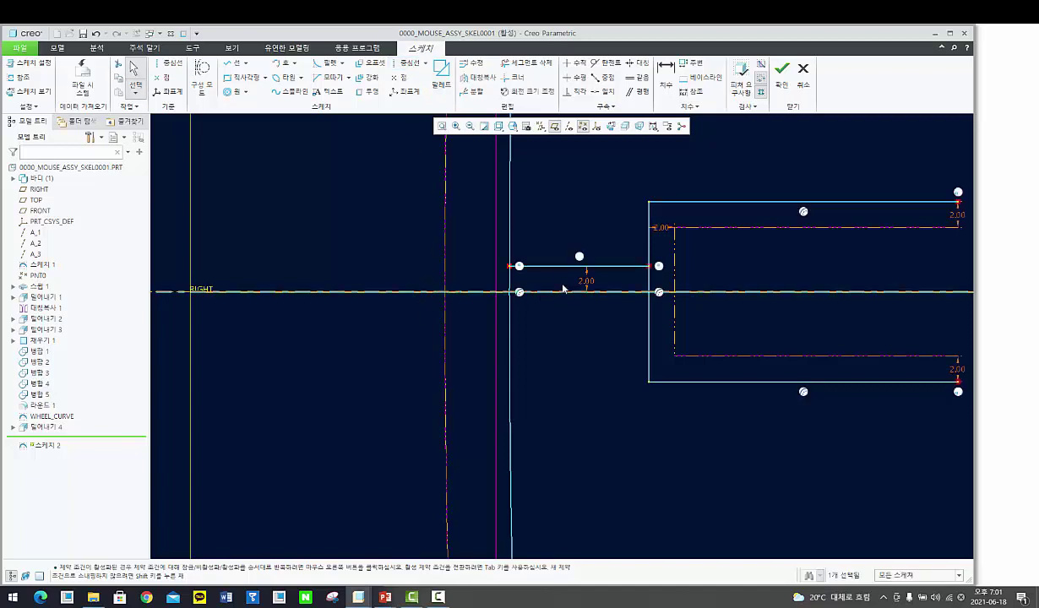
pyautogui.click(557, 266)
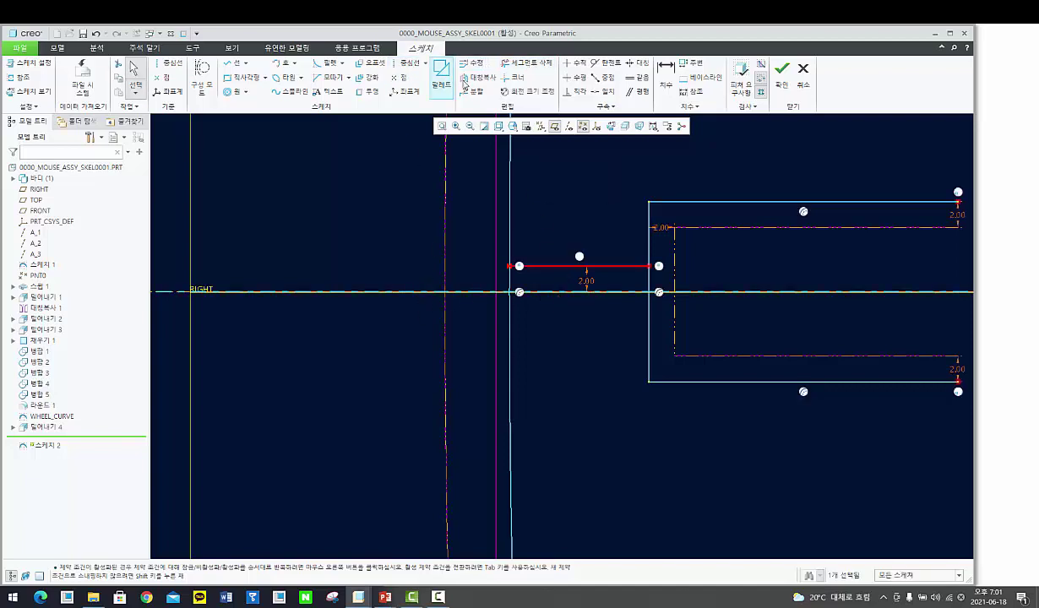
pyautogui.click(478, 77)
pyautogui.click(556, 291)
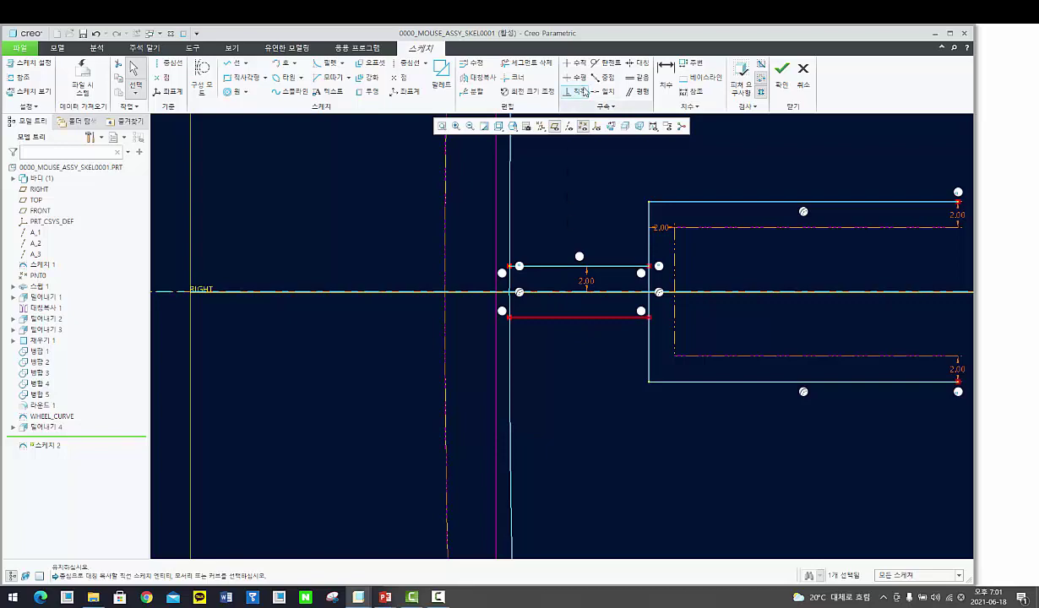
# Step: Delete the segments of the outline's front edge and the wheel opening's front edge lying between the two connecting lines
pyautogui.click(525, 63)
pyautogui.keyDown('shift'); pyautogui.moveTo(640, 283); pyautogui.dragTo(638, 293, button='middle'); pyautogui.keyUp('shift')
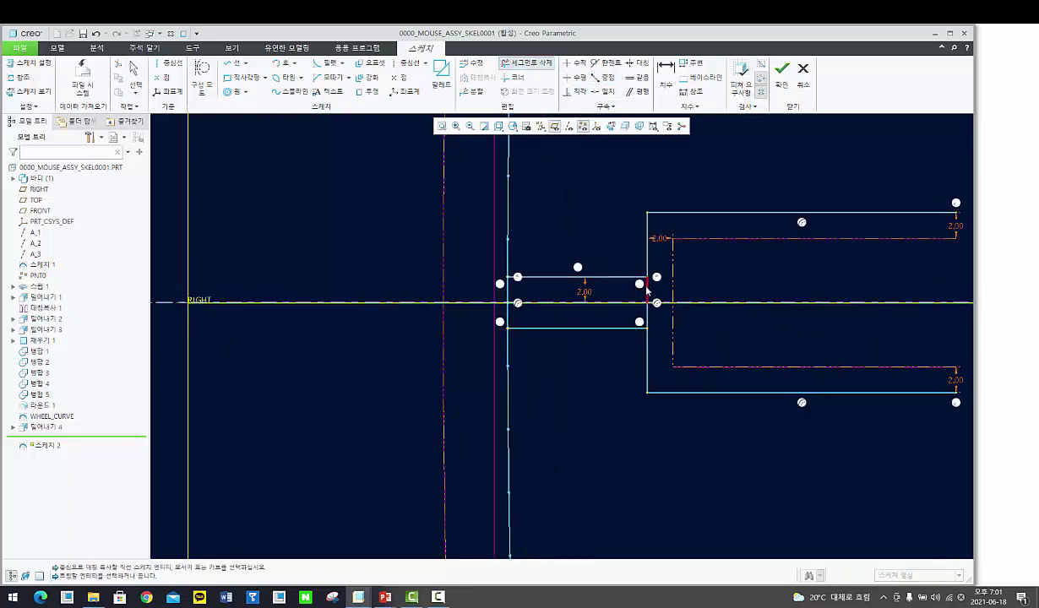
pyautogui.click(647, 292)
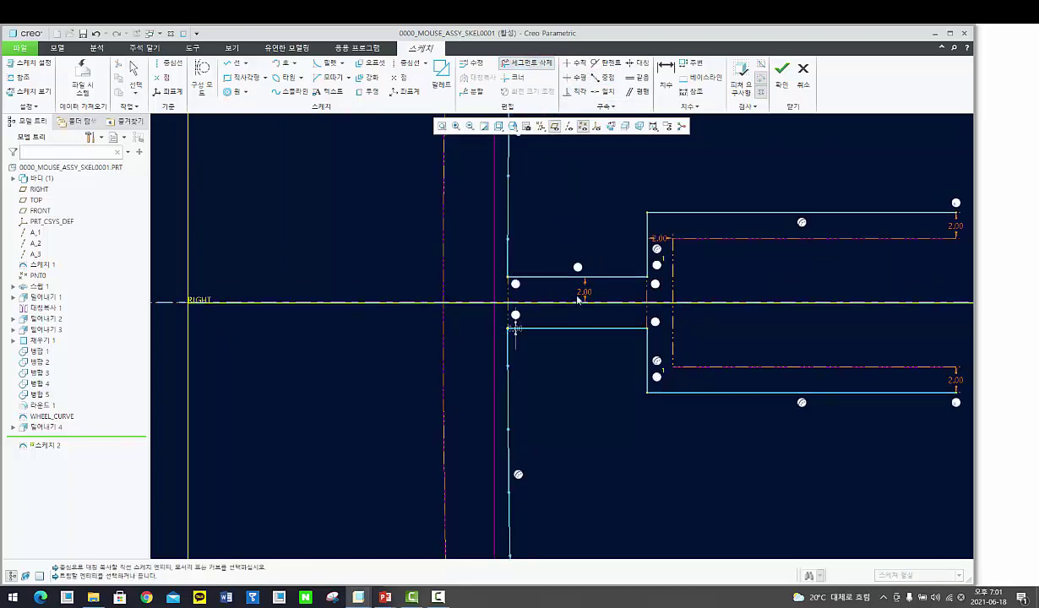
pyautogui.middleClick(518, 325)
# Step: Corner-trim the lower connecting line with the outline's front edge and the wheel opening's front edge
pyautogui.scroll(-4, 520, 327)
pyautogui.scroll(3, 545, 338)
pyautogui.press('c')
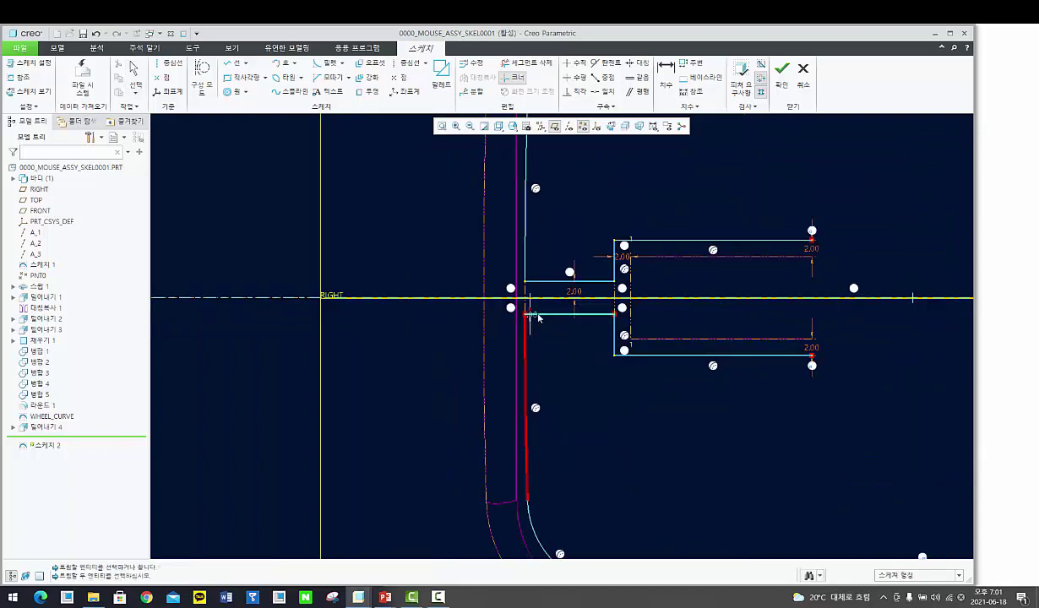
pyautogui.click(616, 328)
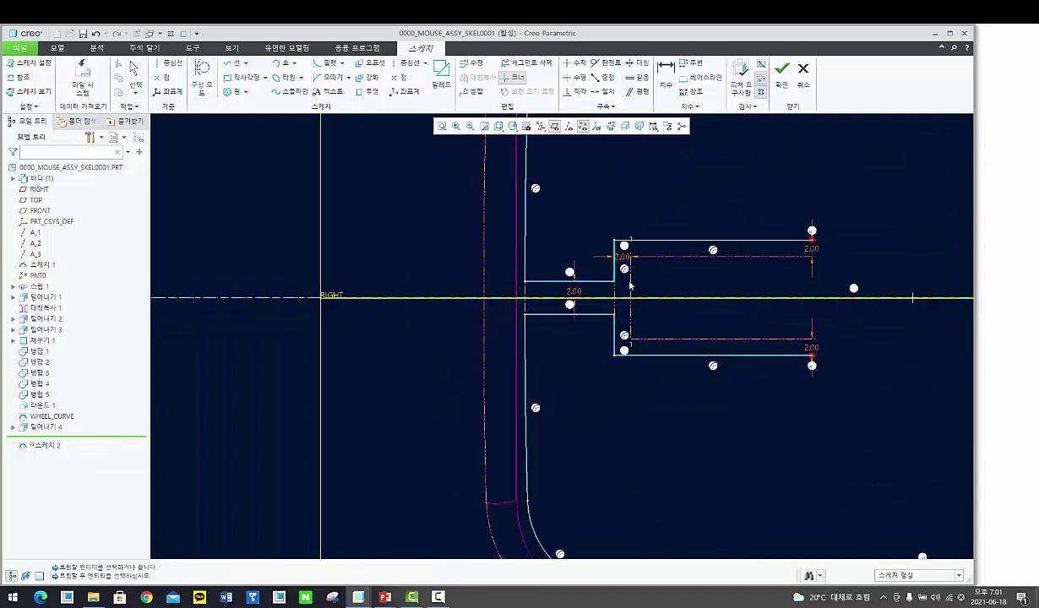
# Step: Offset the rear edge of the wheel's reference rectangle outward by 2, towards the mouse's rear
pyautogui.scroll(-4, 630, 286)
pyautogui.scroll(2, 600, 182)
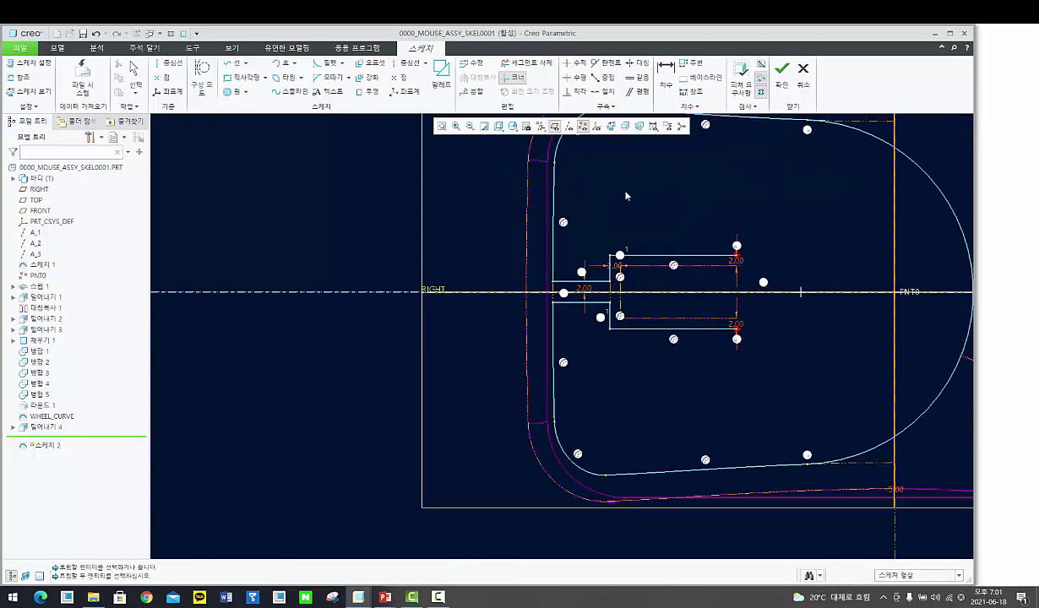
pyautogui.click(372, 64)
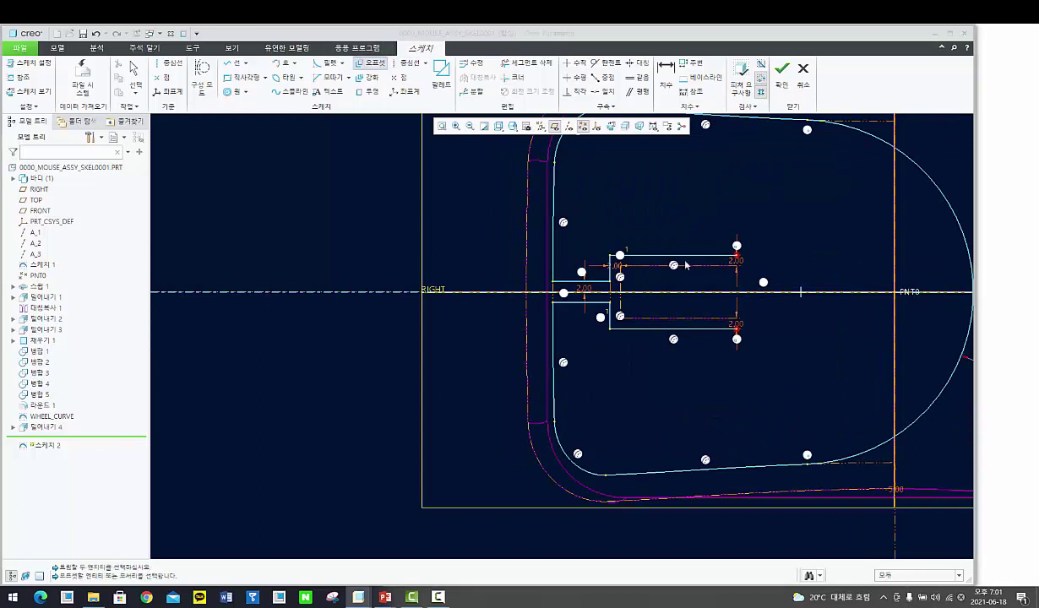
pyautogui.click(738, 282)
pyautogui.write('-1')
pyautogui.press('Return')
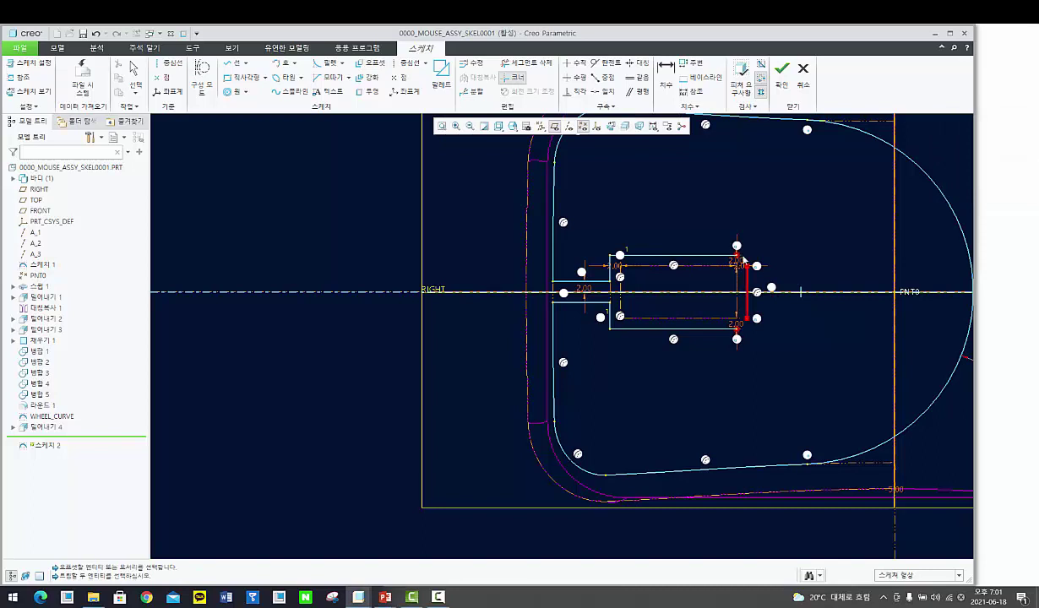
# Step: Corner-trim the rear offset line with both side lines to close the wheel opening, and finish the sketch
pyautogui.click(746, 294)
pyautogui.click(737, 328)
pyautogui.scroll(3, 726, 334)
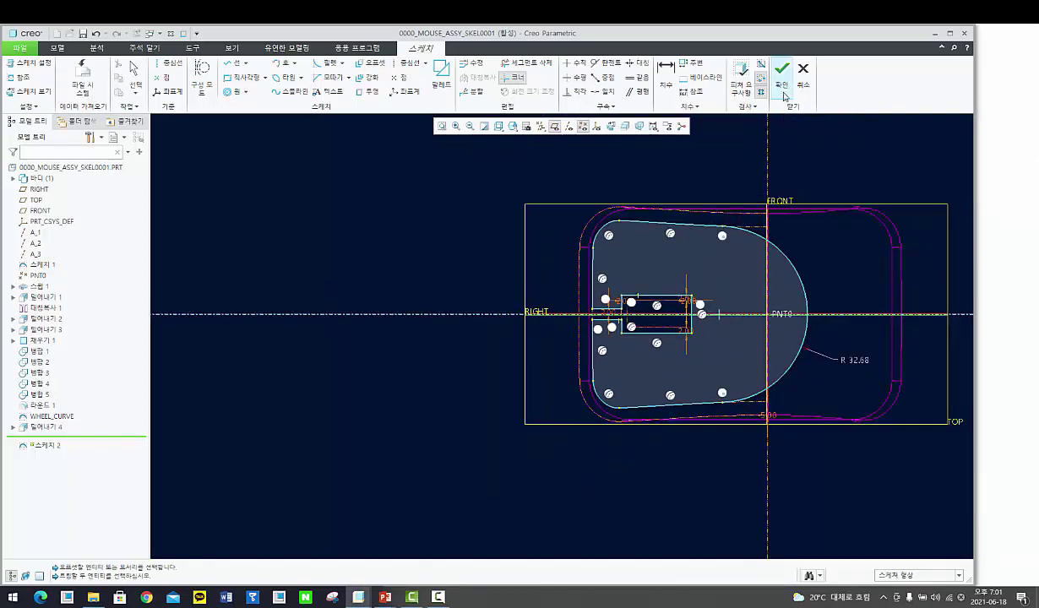
pyautogui.scroll(1, 715, 200)
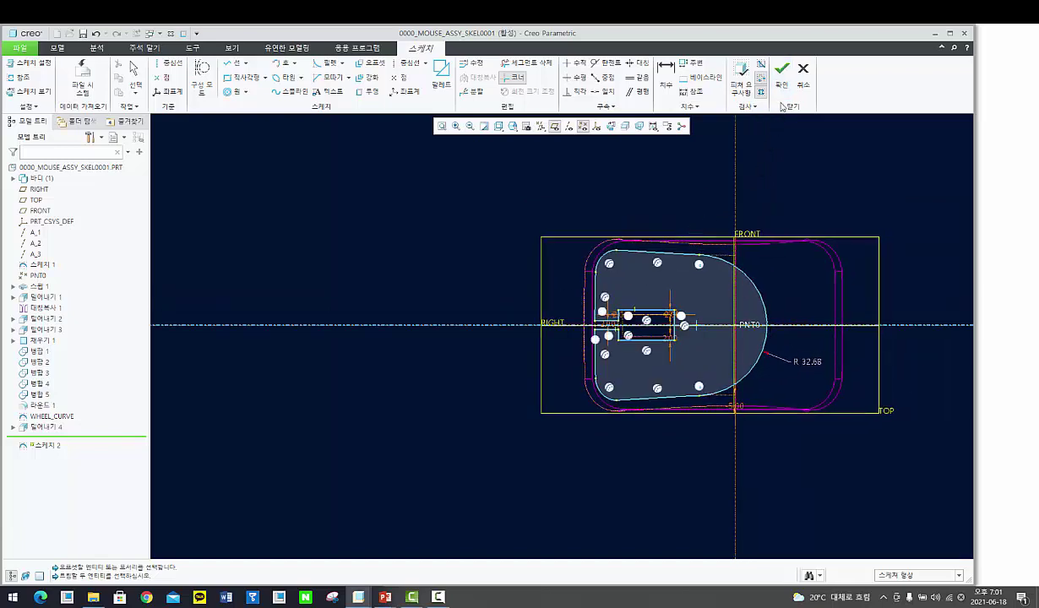
pyautogui.click(782, 69)
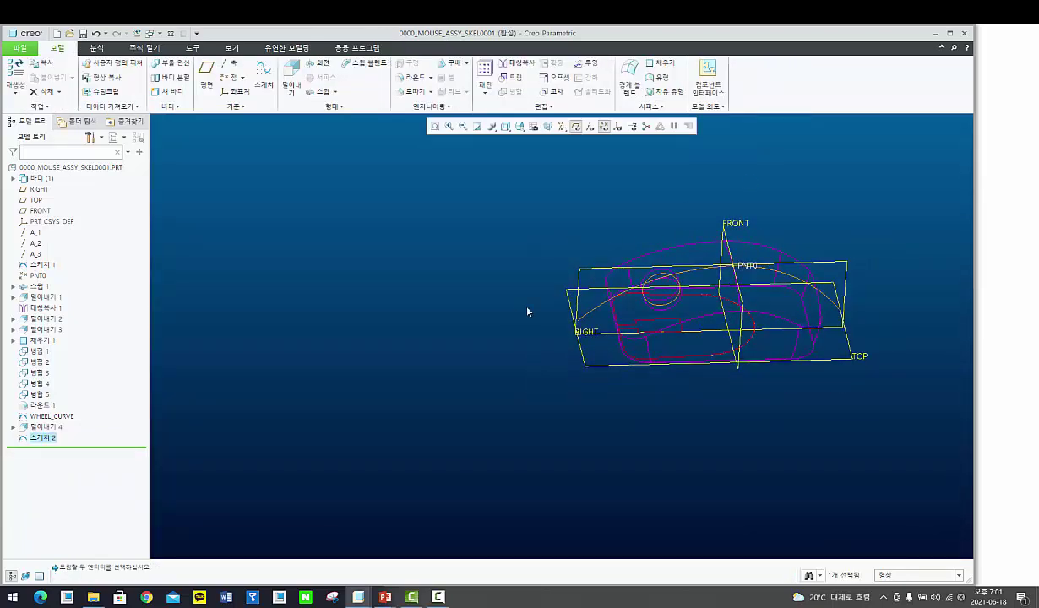
# Step: Extrude the button outline sketch as a surface to a depth of about 45.4, with the model displayed shaded with edges
pyautogui.moveTo(527, 311); pyautogui.dragTo(498, 322, button='middle')
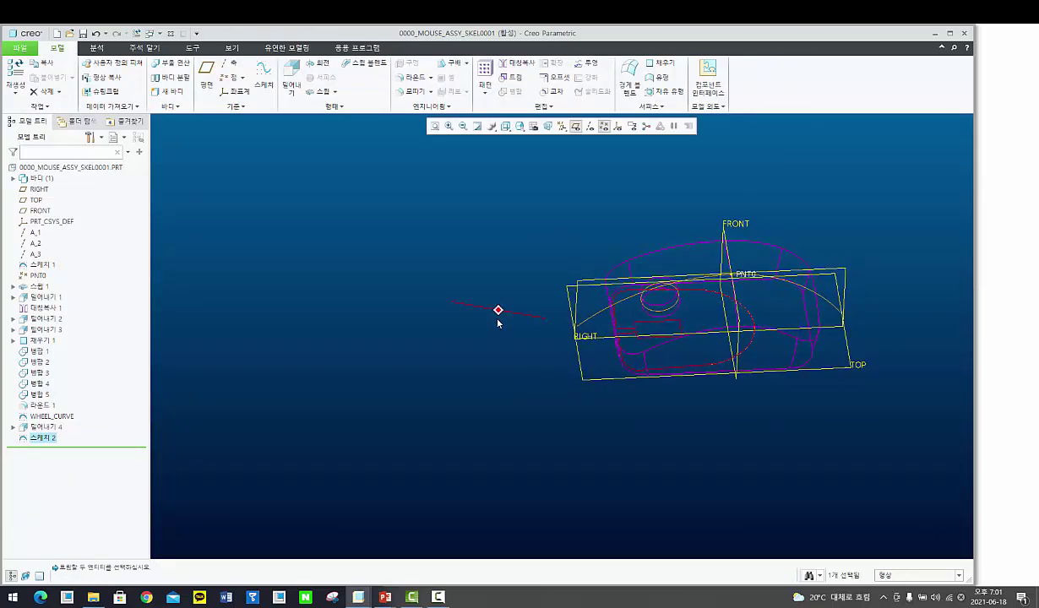
pyautogui.click(292, 78)
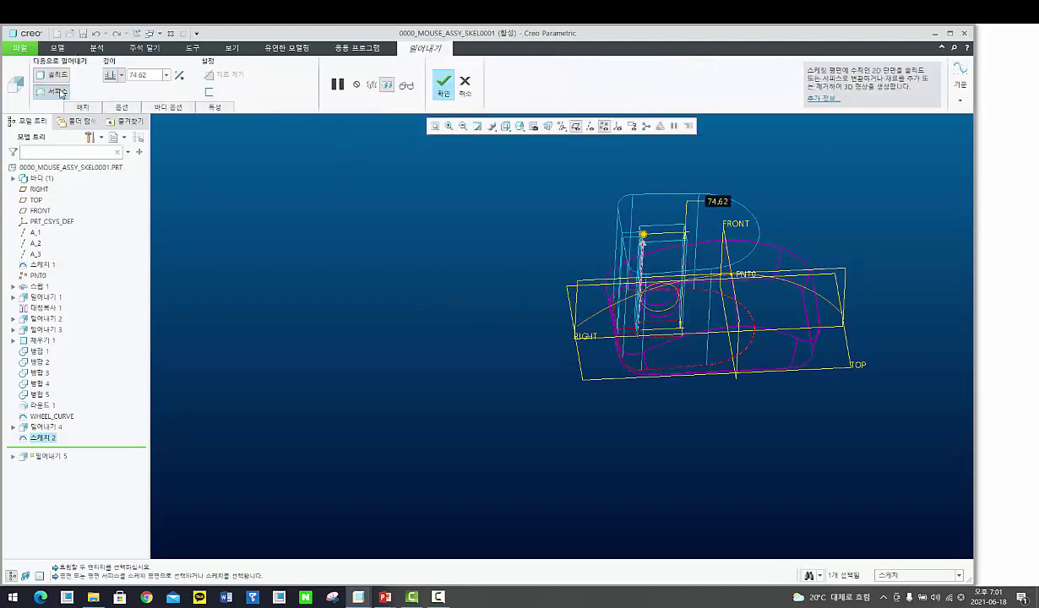
pyautogui.click(61, 94)
pyautogui.moveTo(599, 287); pyautogui.dragTo(574, 223, button='middle')
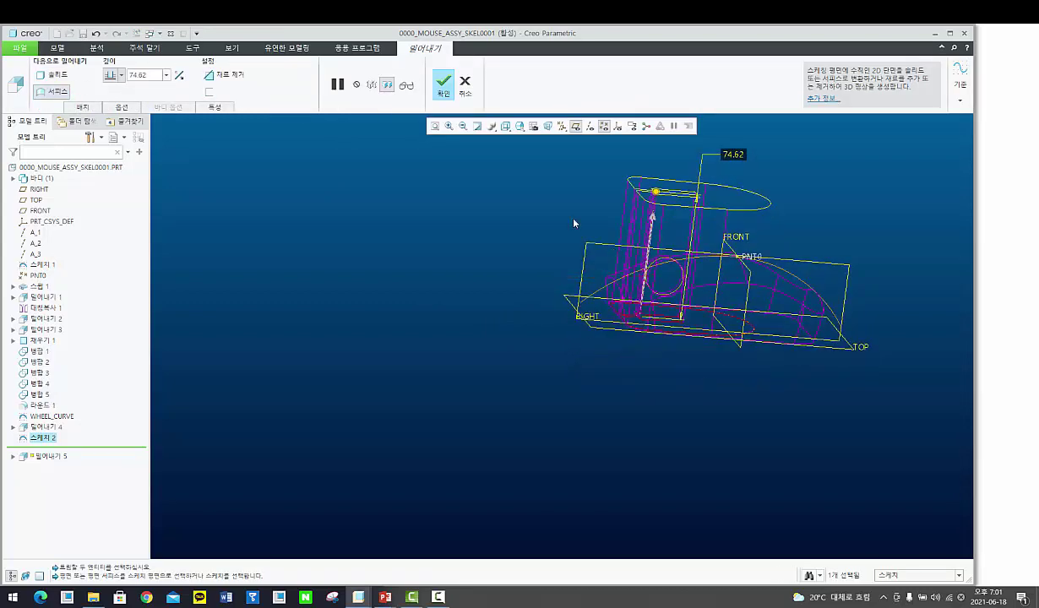
pyautogui.click(492, 127)
pyautogui.click(515, 145)
pyautogui.scroll(2, 651, 234)
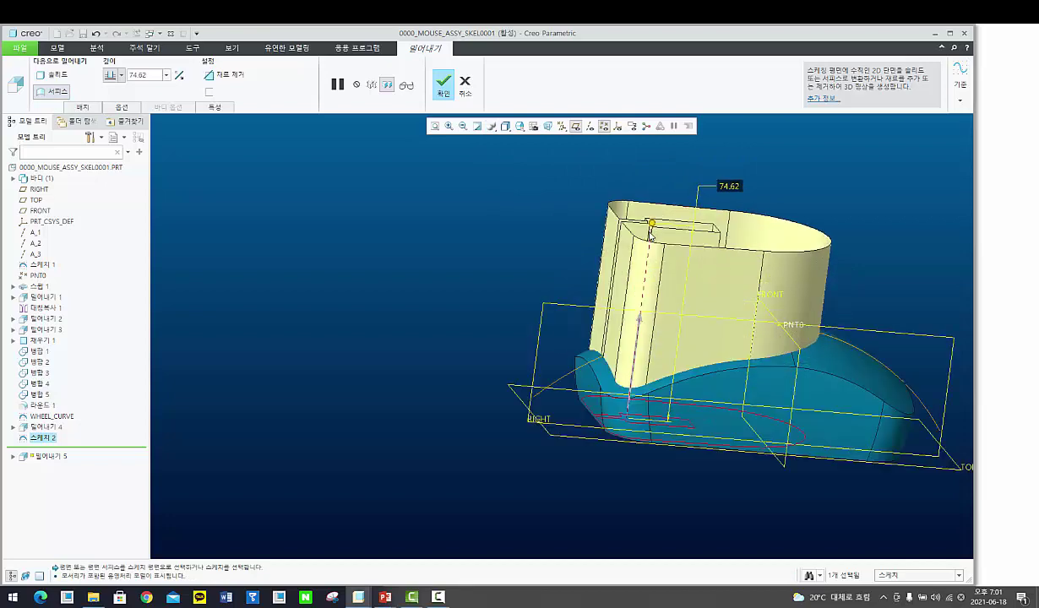
pyautogui.scroll(1, 651, 233)
pyautogui.moveTo(652, 226); pyautogui.dragTo(656, 322)
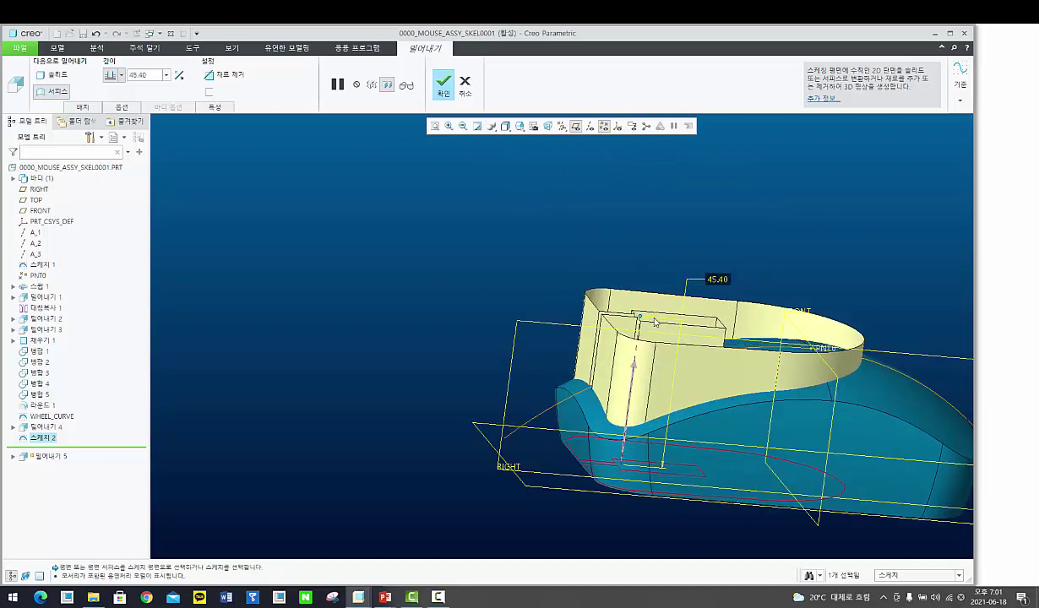
pyautogui.moveTo(698, 317); pyautogui.dragTo(607, 244, button='middle')
pyautogui.middleClick(595, 225)
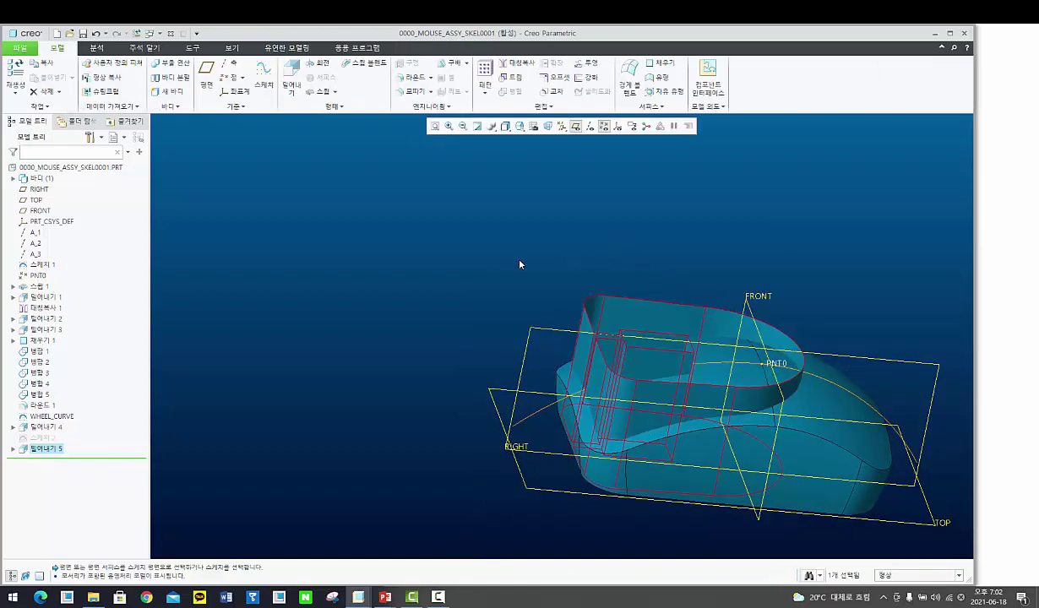
# Step: Start a round on the vertical corner edge where the wheel opening meets its front connecting channel
pyautogui.click(409, 76)
pyautogui.scroll(8, 626, 352)
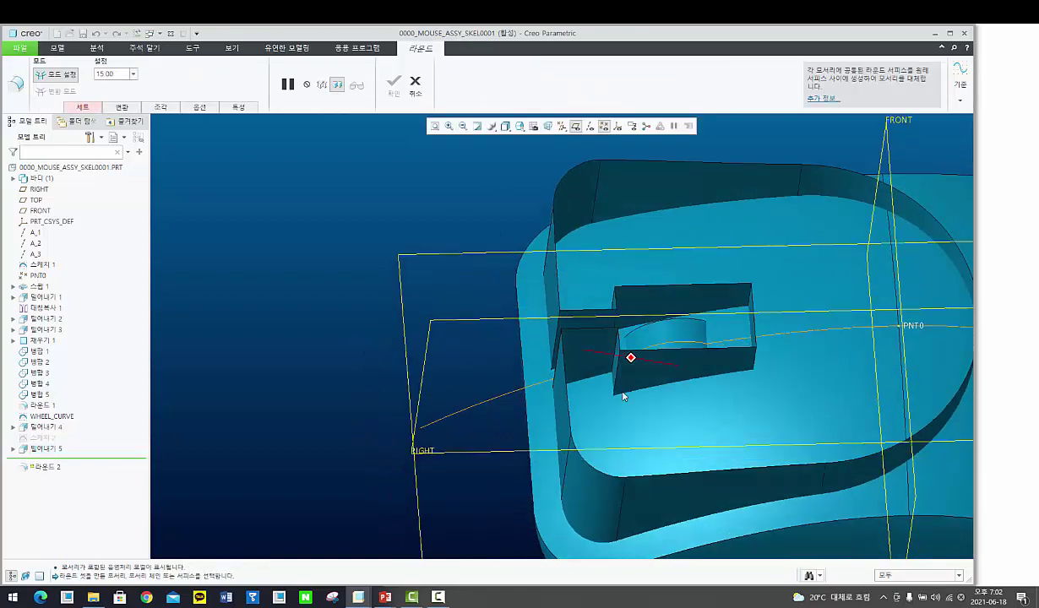
pyautogui.scroll(3, 611, 369)
pyautogui.moveTo(628, 327); pyautogui.dragTo(620, 355, button='middle')
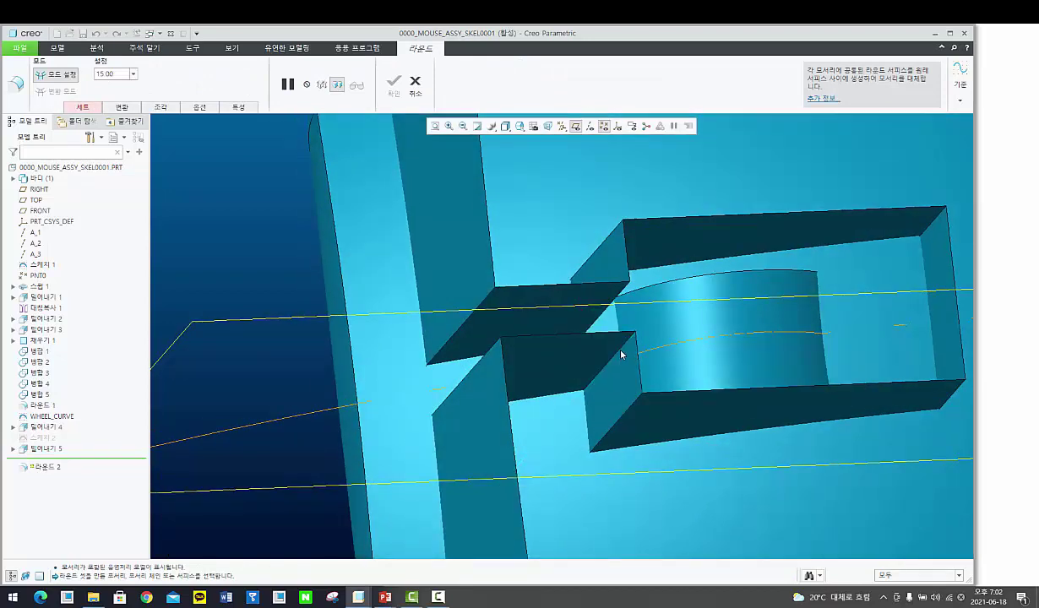
pyautogui.click(617, 352)
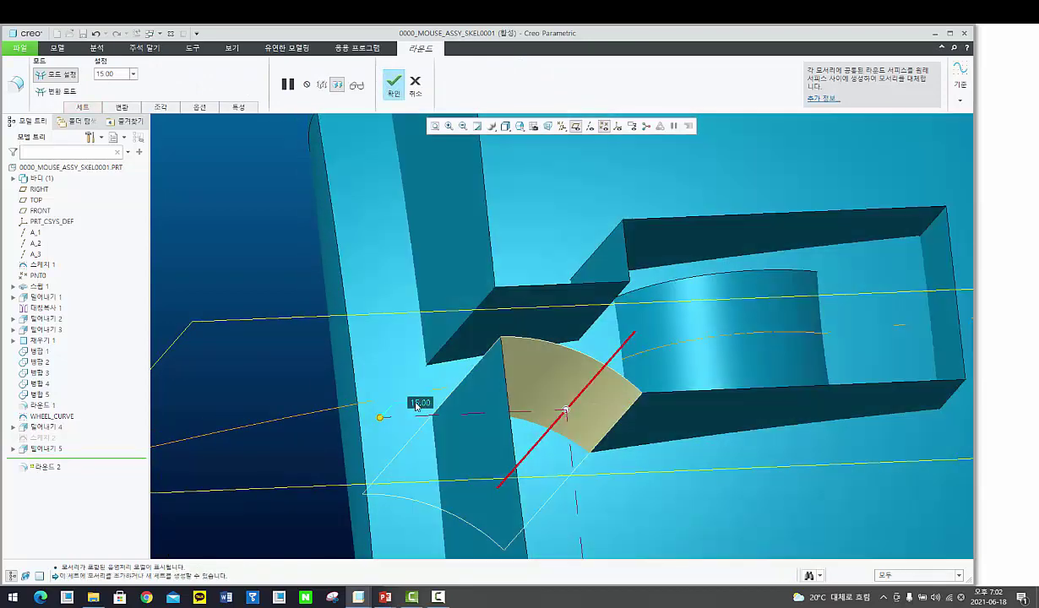
pyautogui.press('Return')
# Step: Add the remaining corner edges of the wheel opening and connecting channel to the round set and finish the round
pyautogui.moveTo(414, 406); pyautogui.dragTo(603, 304, button='middle')
pyautogui.moveTo(591, 350); pyautogui.dragTo(331, 347, button='middle')
pyautogui.keyDown('ctrl'); pyautogui.click(517, 332); pyautogui.keyUp('ctrl')
pyautogui.keyDown('ctrl'); pyautogui.click(522, 361); pyautogui.keyUp('ctrl')
pyautogui.scroll(3, 541, 354)
pyautogui.middleClick(719, 408)
# Step: Start a sketch on the mouse's flat bottom face with RIGHT as reference and the viewing direction flipped
pyautogui.scroll(-5, 701, 397)
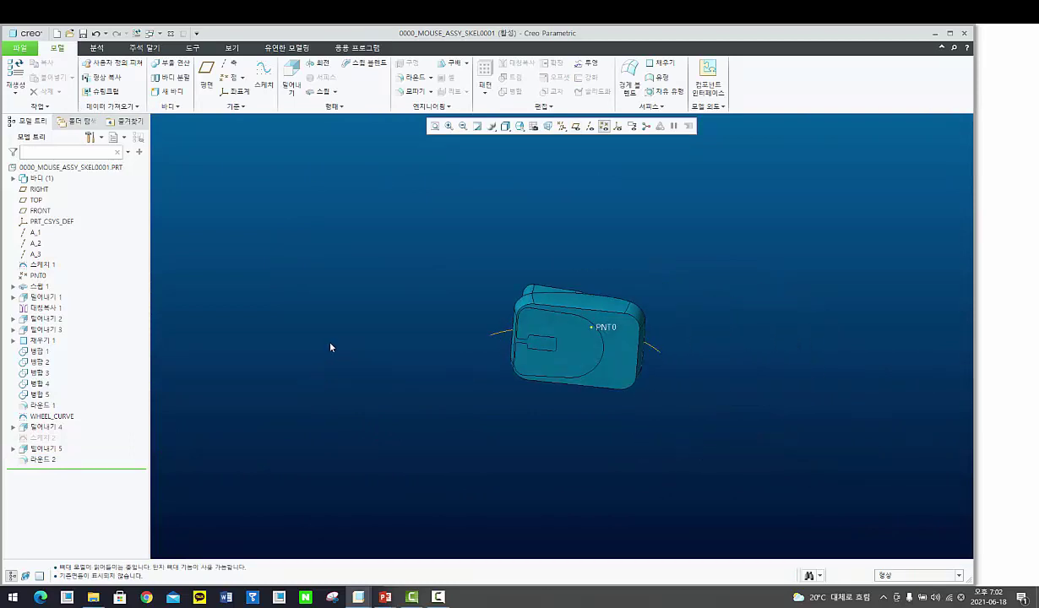
pyautogui.moveTo(449, 311); pyautogui.dragTo(445, 262, button='middle')
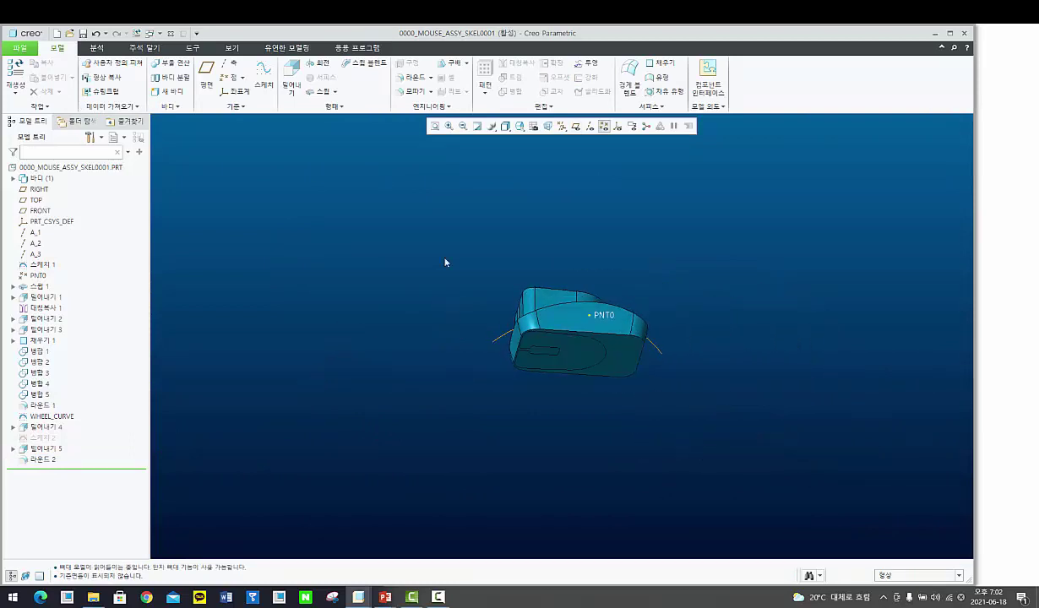
pyautogui.click(263, 85)
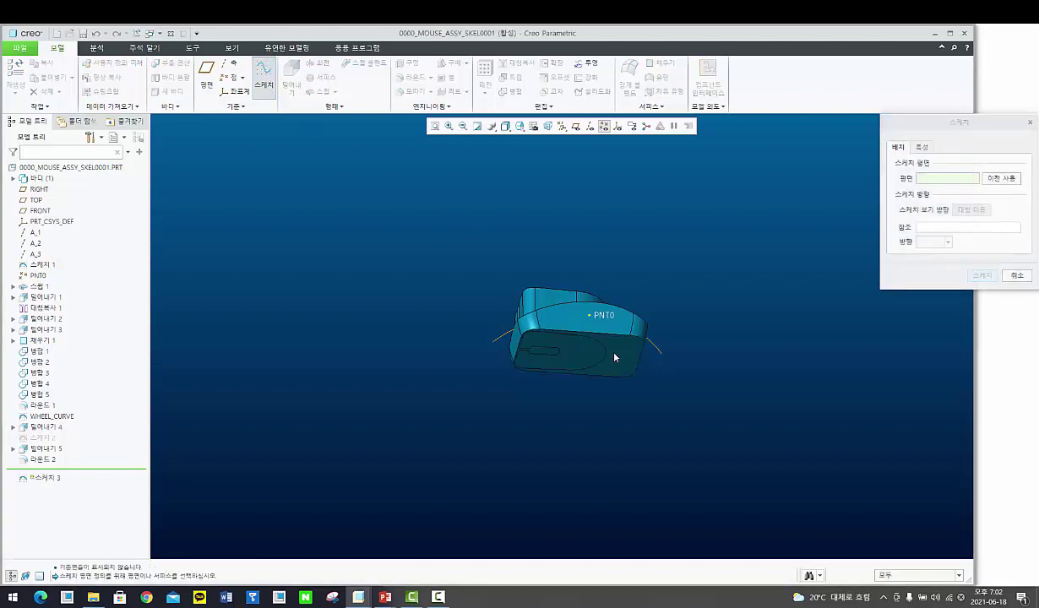
pyautogui.click(614, 357)
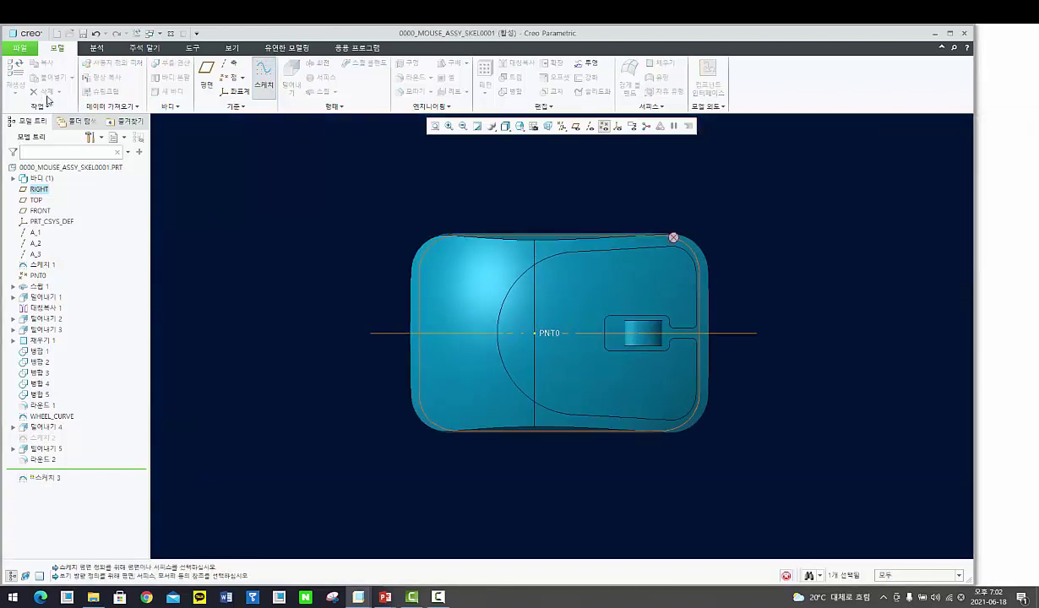
pyautogui.click(21, 68)
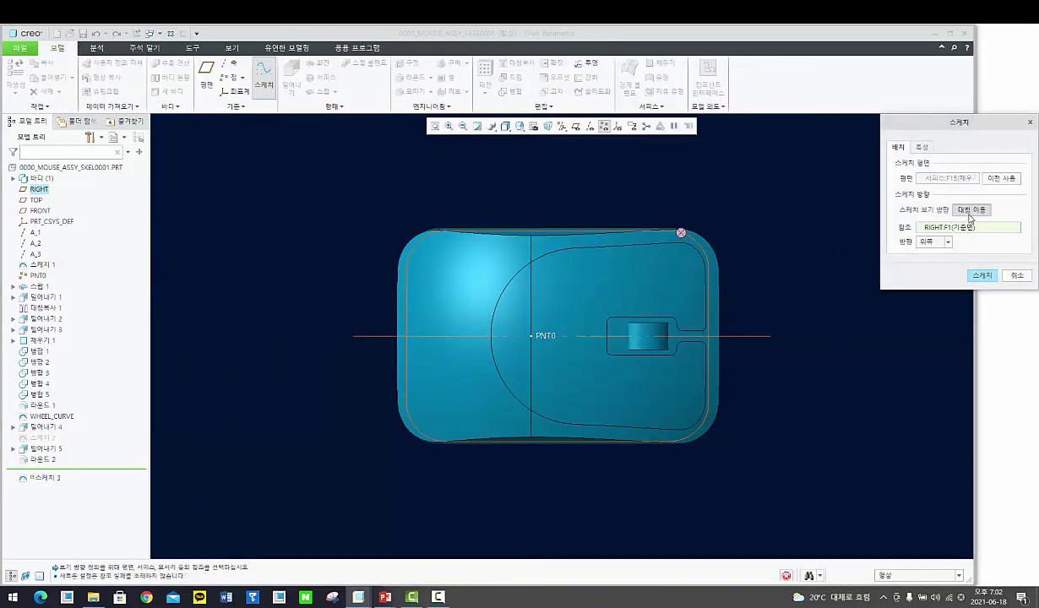
pyautogui.click(970, 211)
pyautogui.click(981, 275)
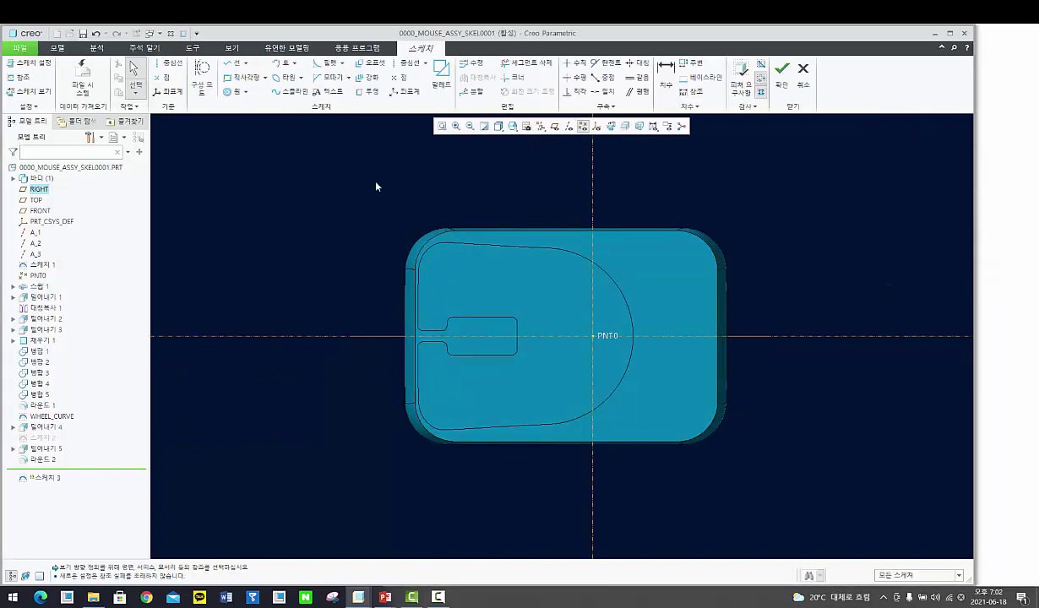
# Step: Sketch a circle inside the front corner of the bottom face and set its diameter to 10
pyautogui.click(243, 93)
pyautogui.click(253, 105)
pyautogui.scroll(2, 507, 296)
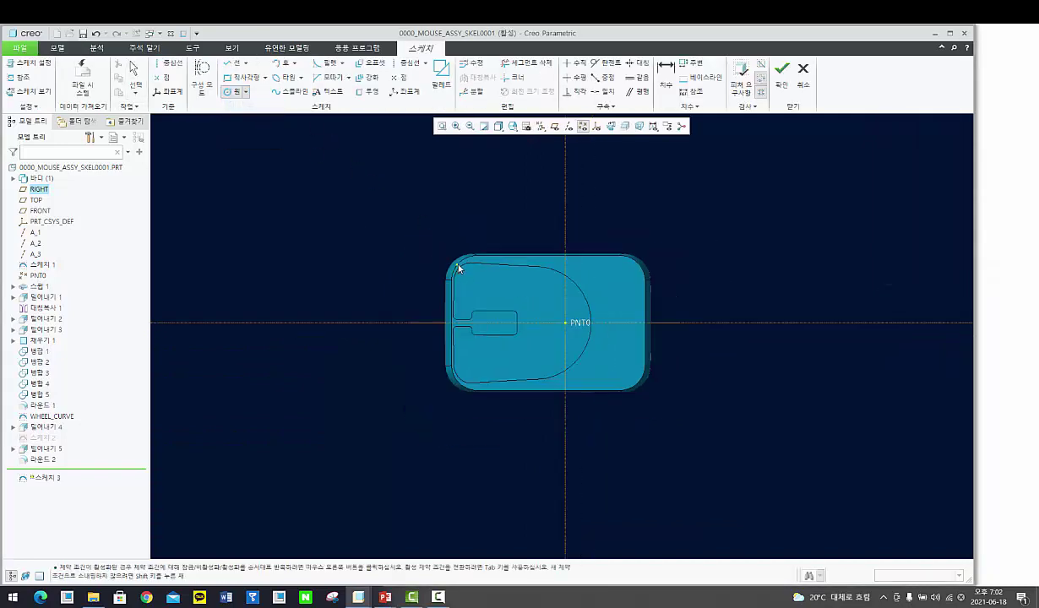
pyautogui.scroll(-6, 488, 283)
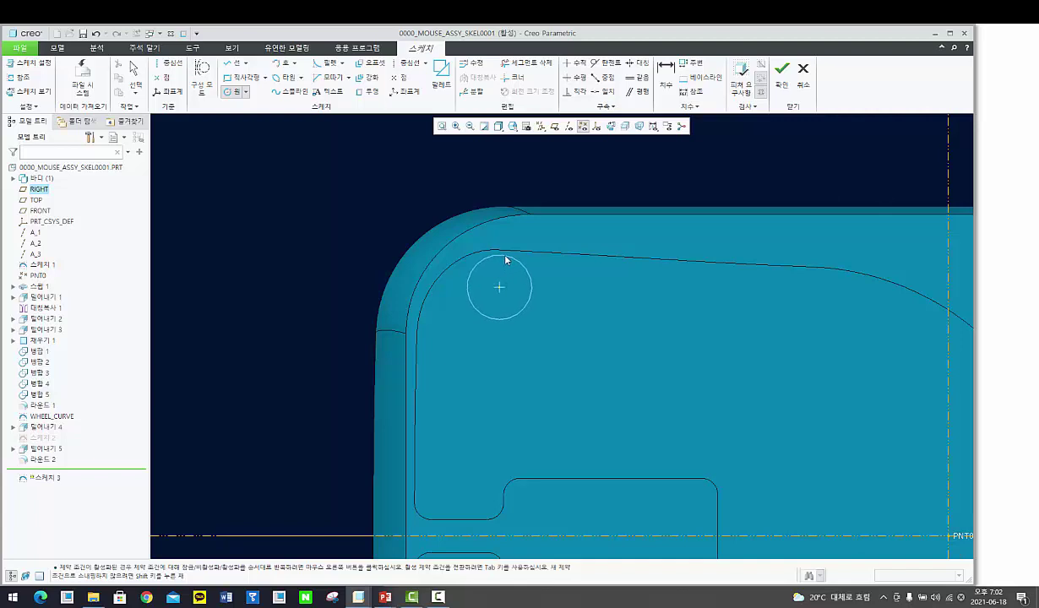
pyautogui.click(507, 261)
pyautogui.middleClick(511, 277)
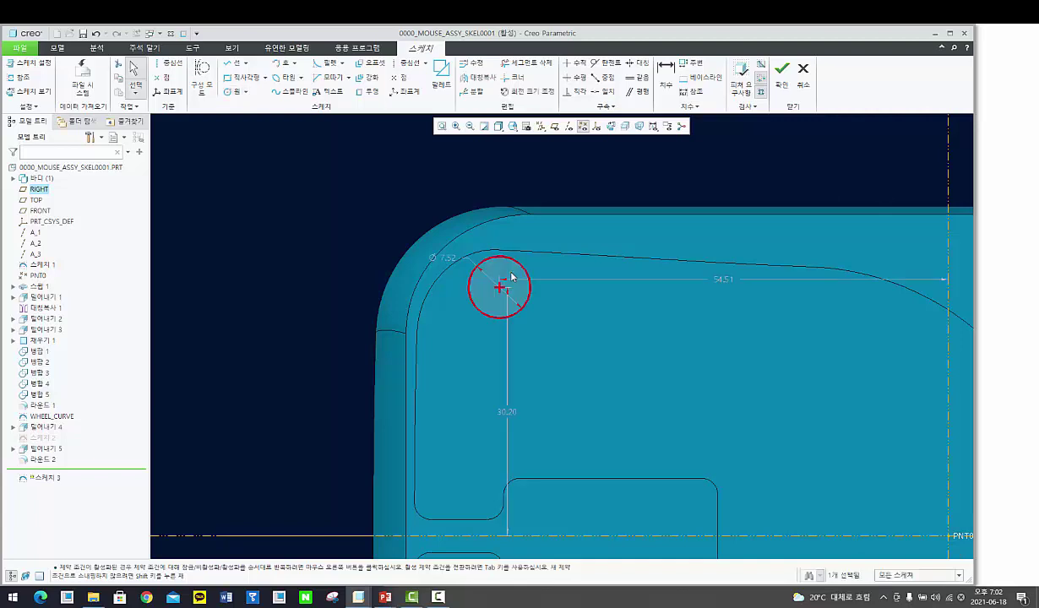
pyautogui.doubleClick(448, 261)
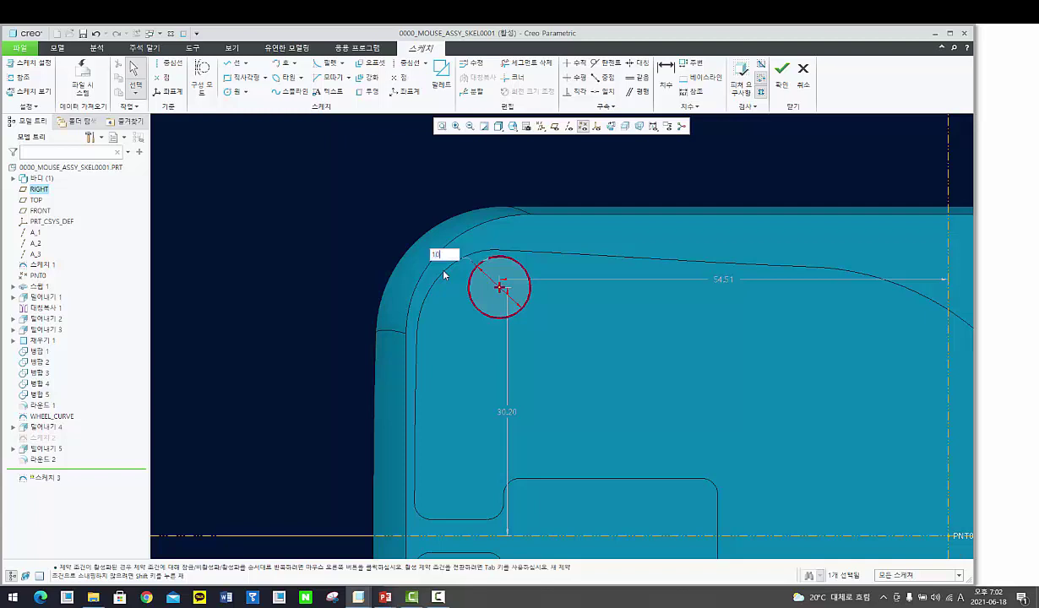
pyautogui.write('10')
pyautogui.press('Return')
pyautogui.click(237, 92)
pyautogui.scroll(4, 464, 177)
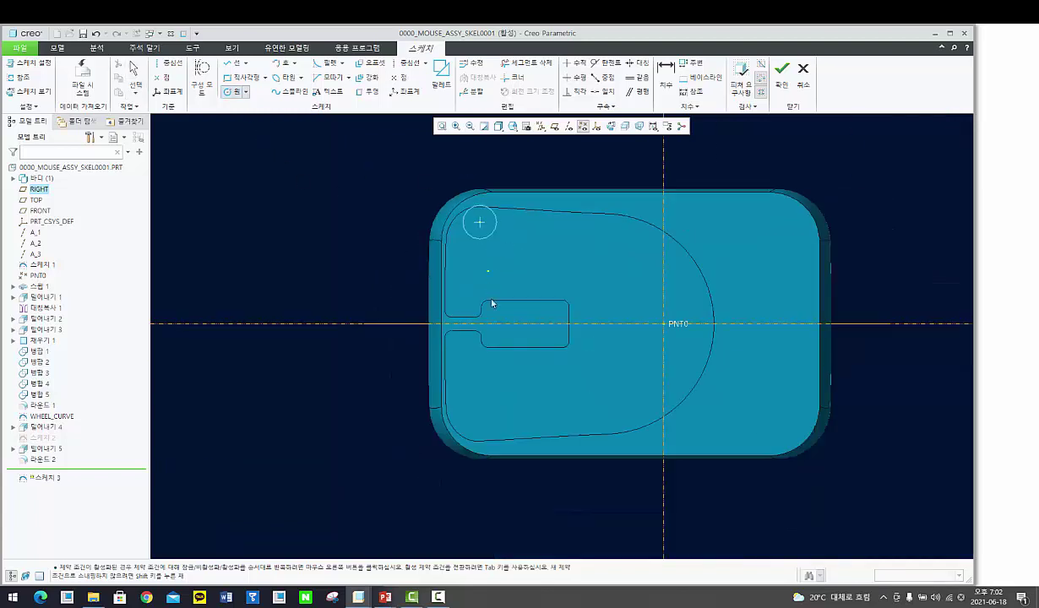
pyautogui.middleClick(479, 279)
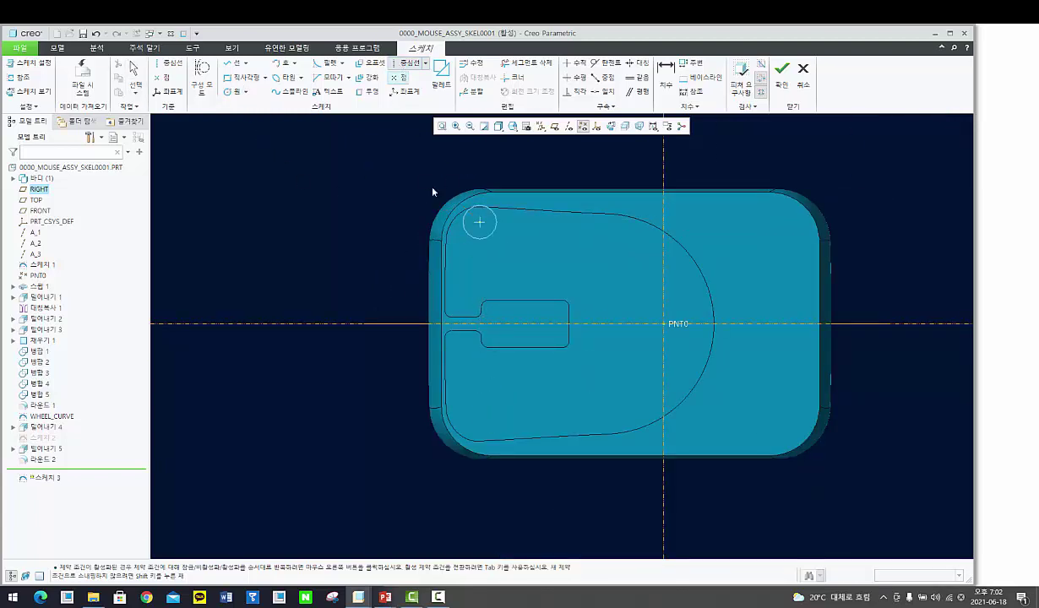
pyautogui.middleClick(510, 255)
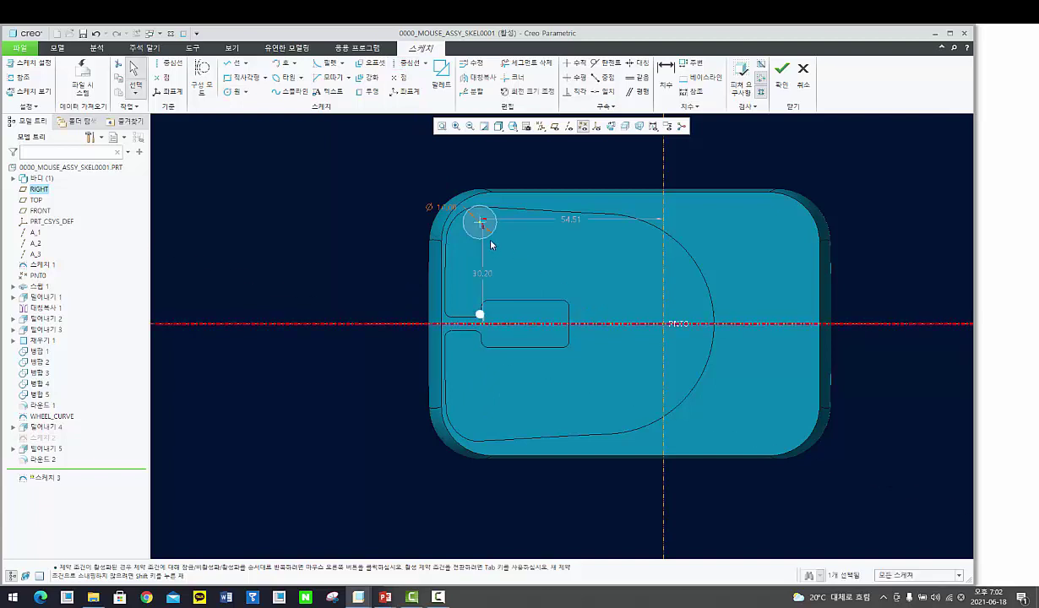
# Step: Mirror the corner circle about the horizontal reference line to the opposite front corner
pyautogui.click(472, 228)
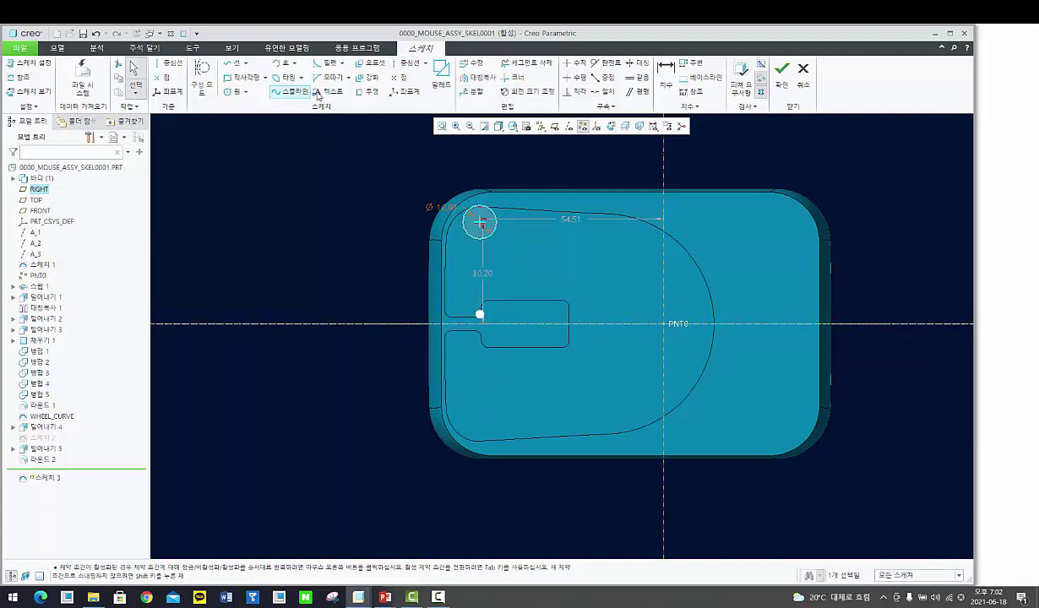
pyautogui.click(485, 79)
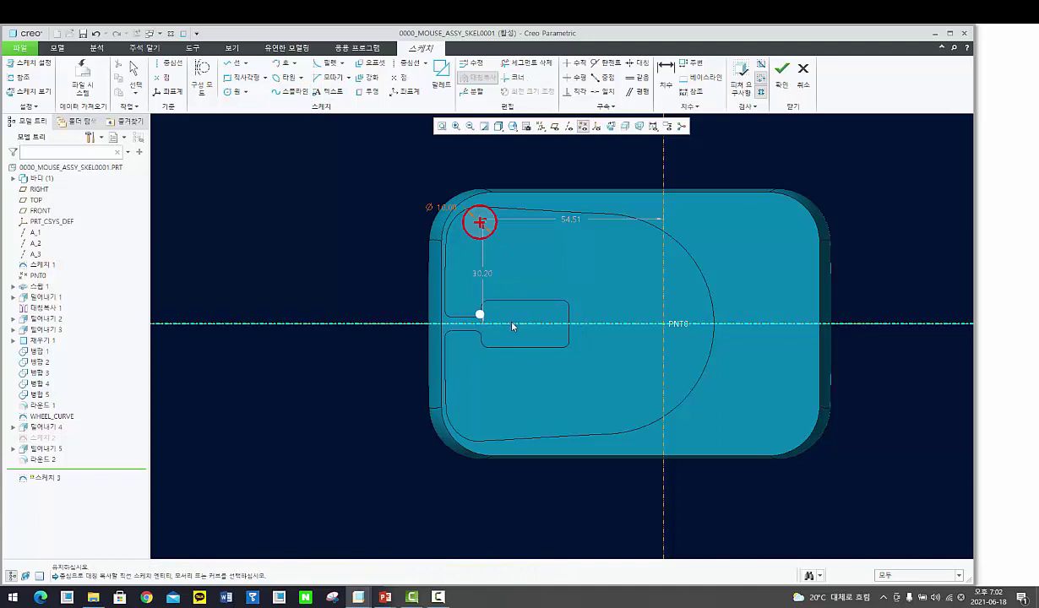
pyautogui.click(512, 324)
# Step: Position the circle's centre 30 from the horizontal reference and 55 from the vertical reference
pyautogui.click(483, 281)
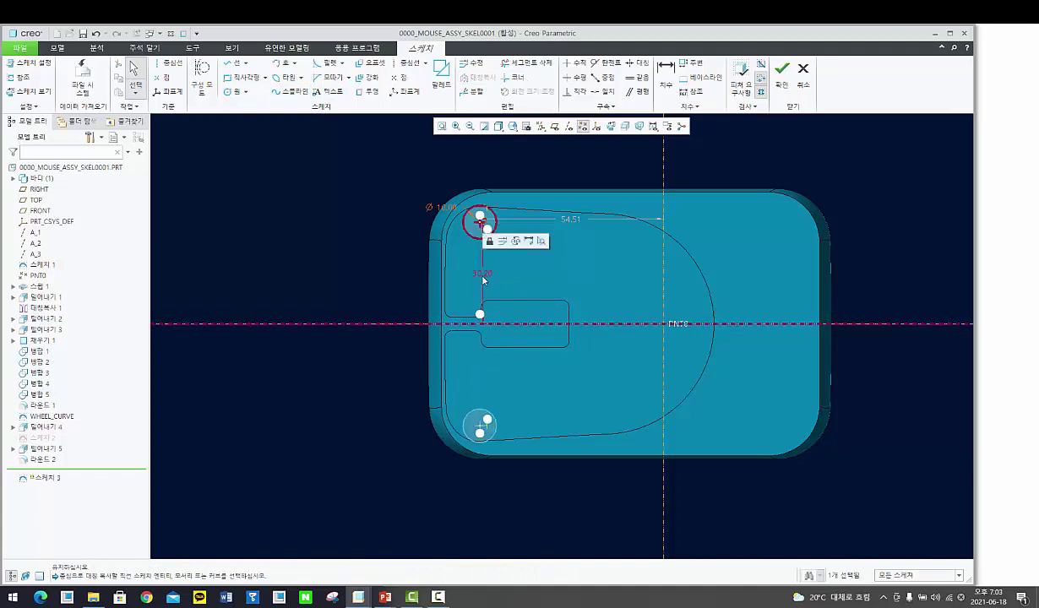
pyautogui.doubleClick(483, 281)
pyautogui.write('30')
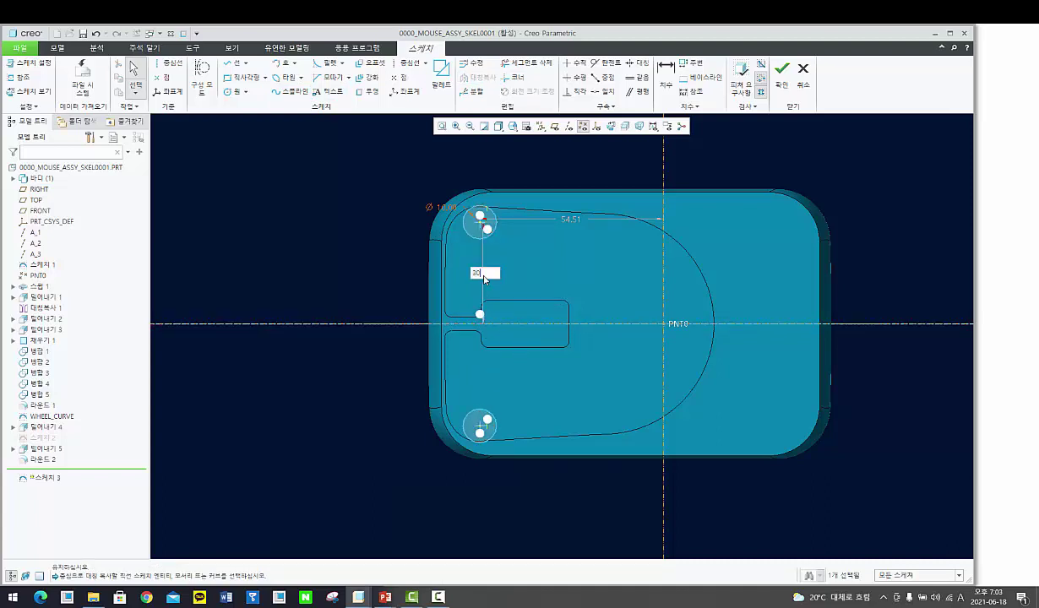
pyautogui.press('Return')
pyautogui.doubleClick(571, 220)
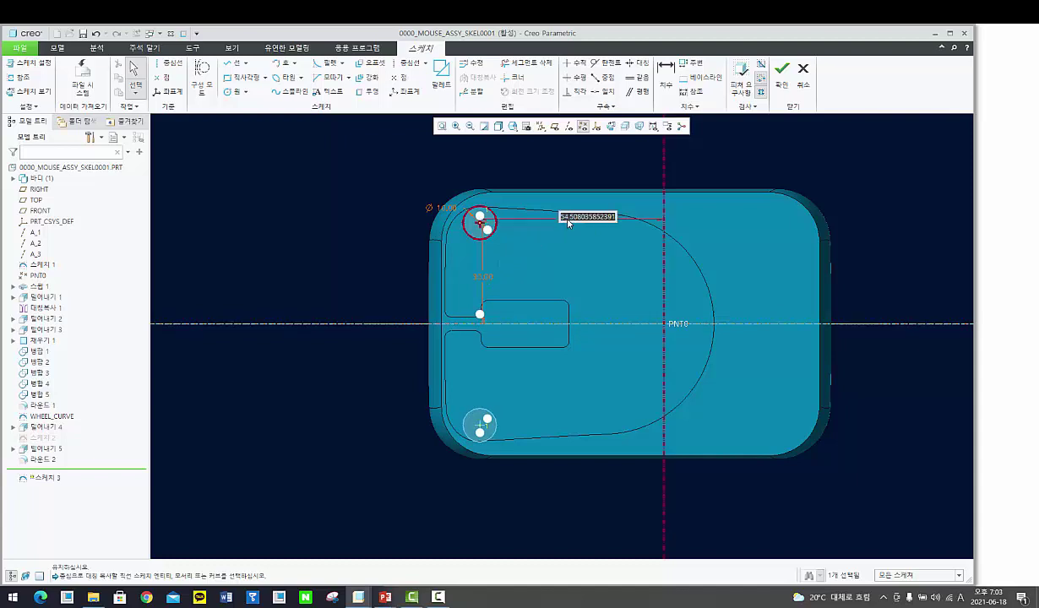
pyautogui.press('Return')
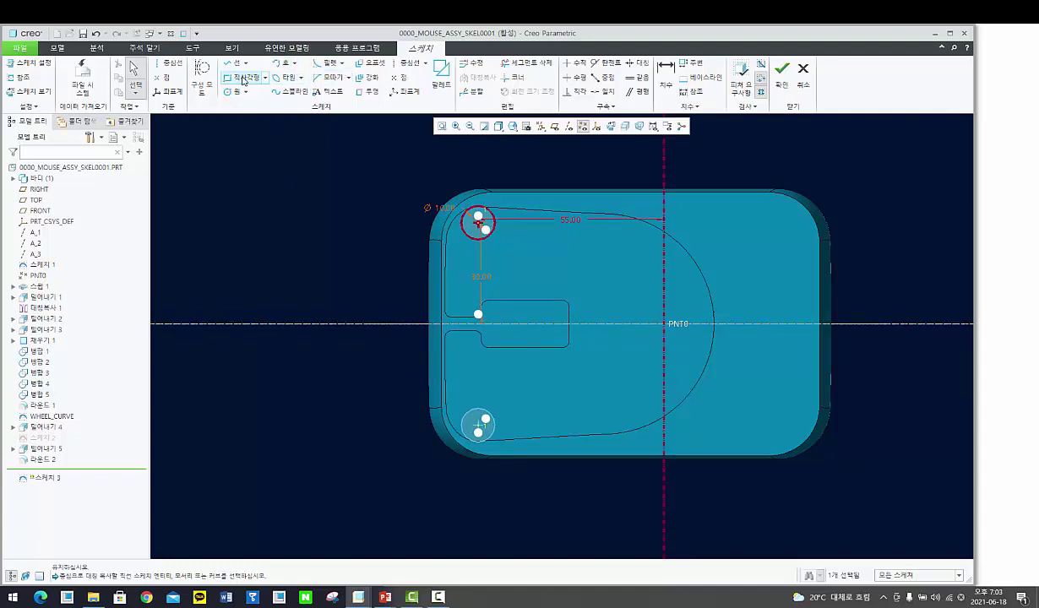
# Step: Sketch a rectangle about 16.8 by 67.2 near the mouse's rear, symmetric about the horizontal reference
pyautogui.scroll(-1, 754, 238)
pyautogui.click(740, 206)
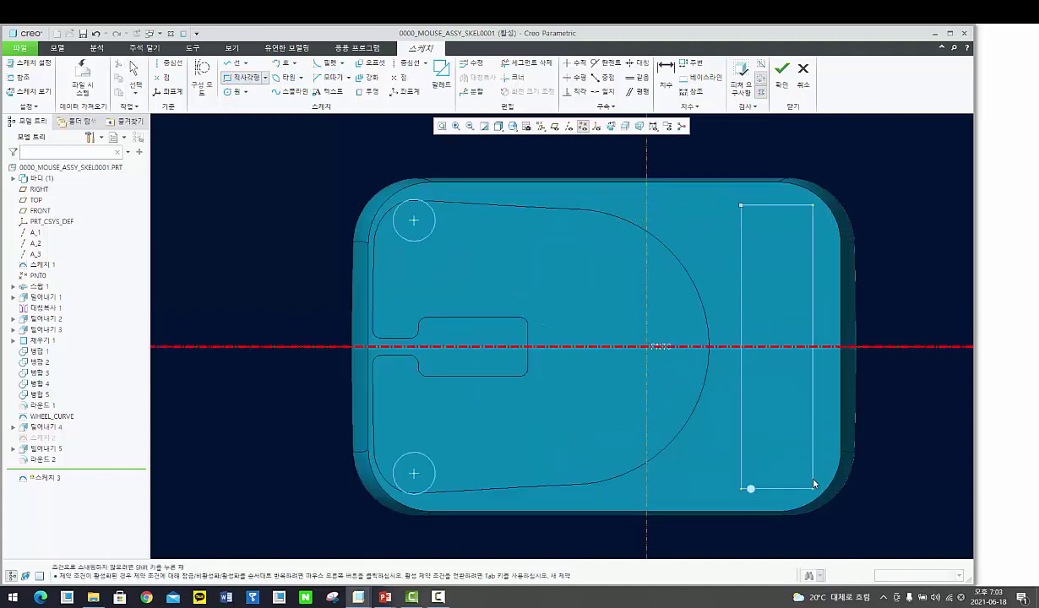
pyautogui.click(813, 489)
pyautogui.middleClick(790, 411)
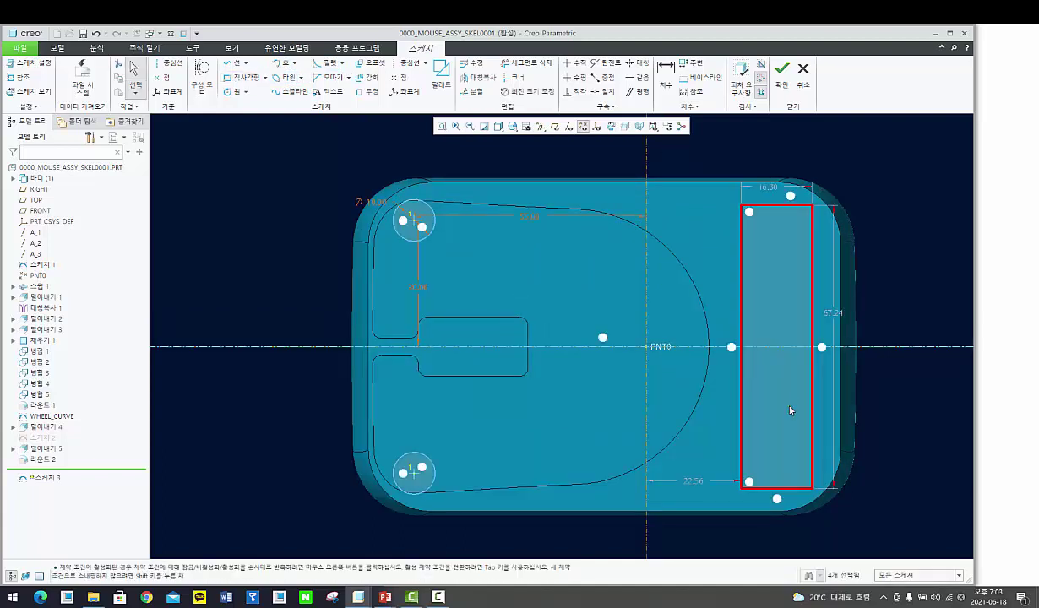
# Step: Dimension the rectangle's front edge at 22 from the vertical reference
pyautogui.click(664, 76)
pyautogui.click(744, 211)
pyautogui.middleClick(699, 150)
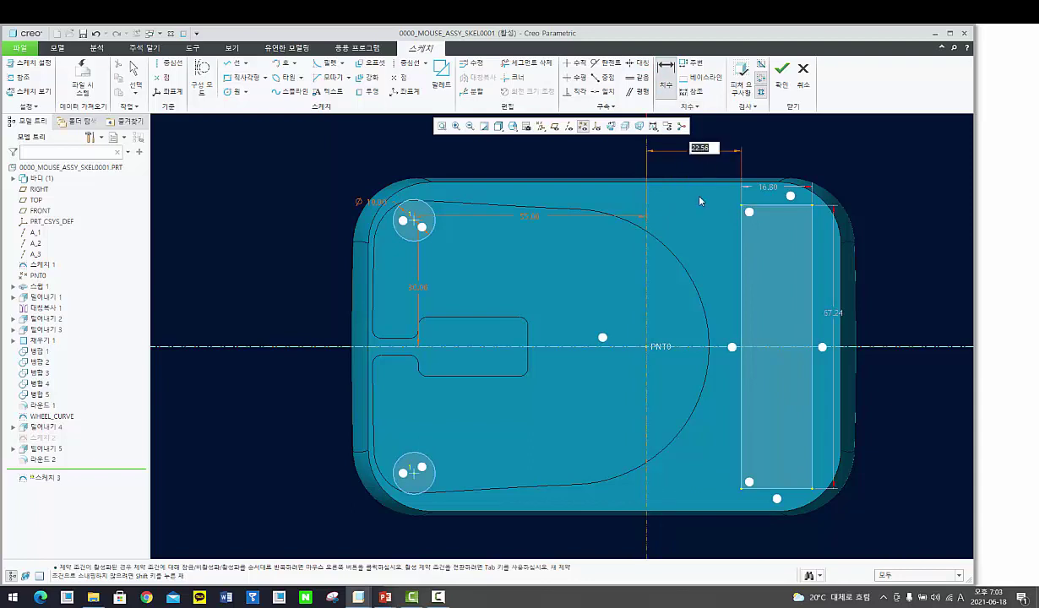
pyautogui.write('22')
pyautogui.press('Return')
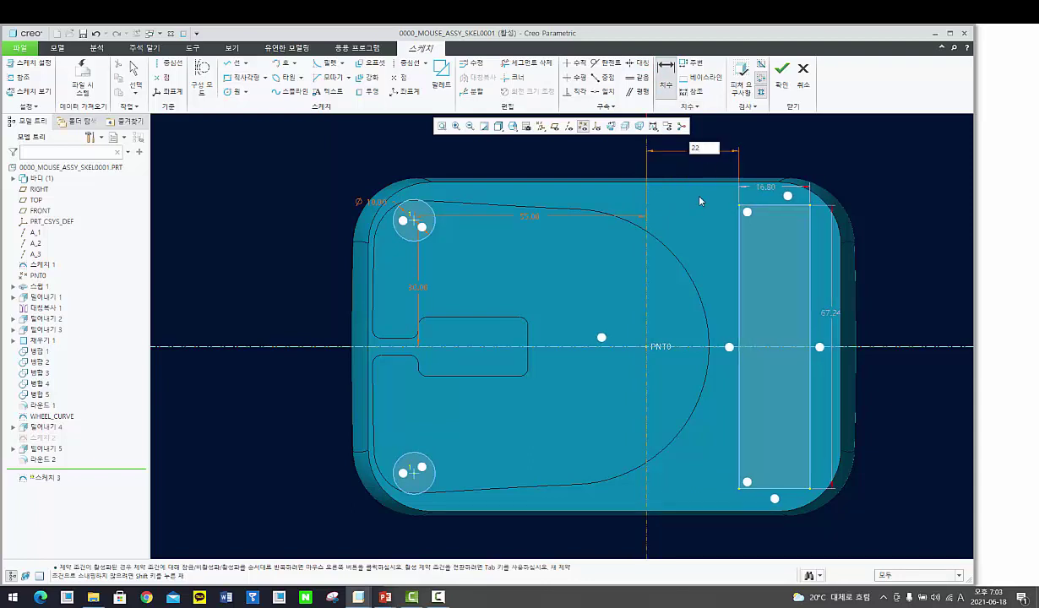
# Step: Set the rectangle's width to 15 and its front edge's distance from the vertical reference to 23
pyautogui.doubleClick(766, 188)
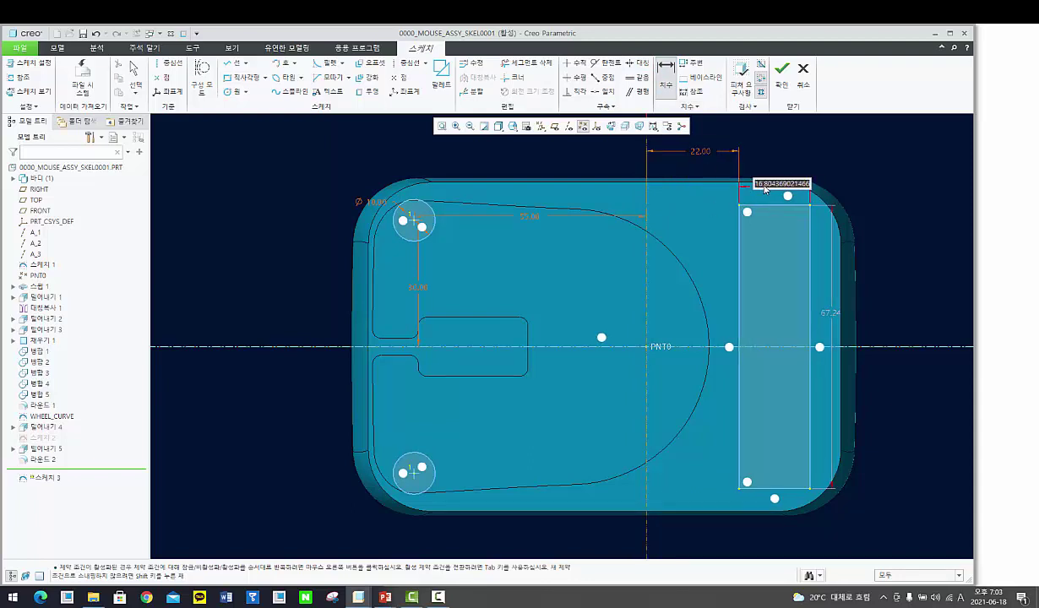
pyautogui.write('15')
pyautogui.press('Return')
pyautogui.doubleClick(698, 152)
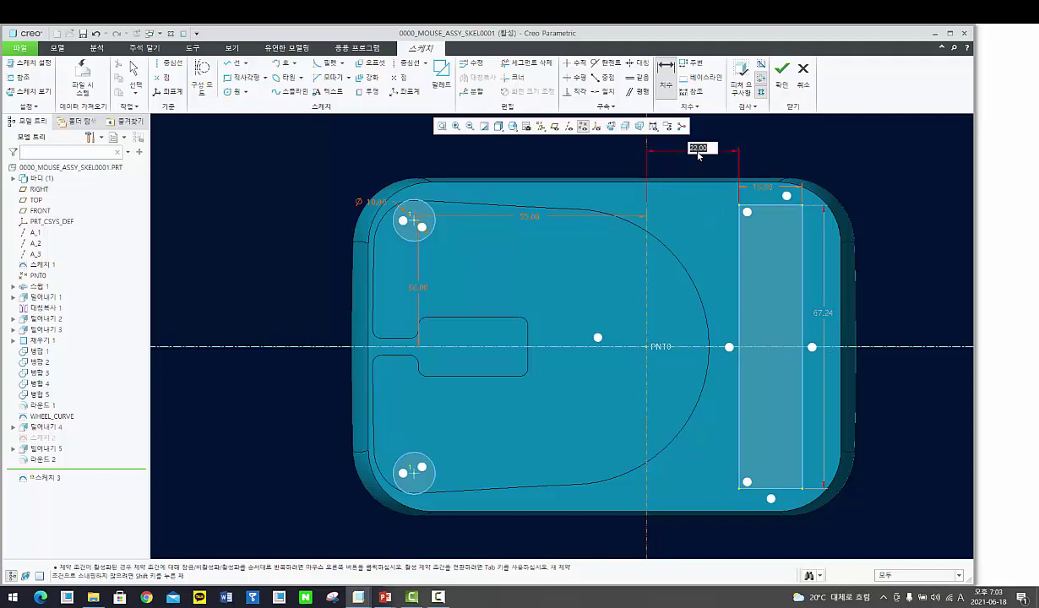
pyautogui.write('23')
pyautogui.press('Return')
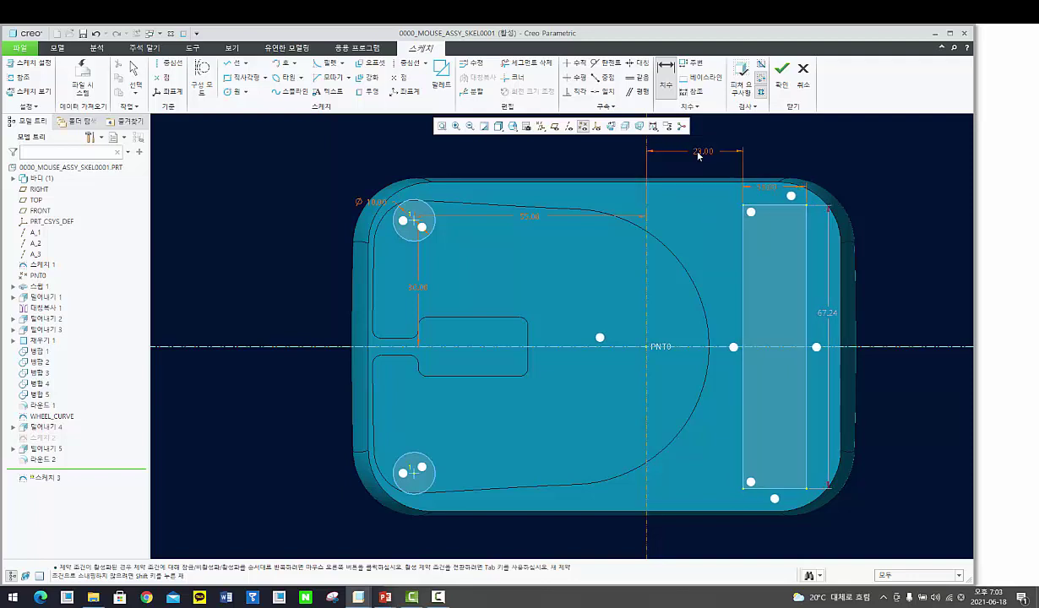
# Step: Set the rectangle's length to 68 and finish the bottom-face sketch
pyautogui.doubleClick(827, 316)
pyautogui.press('Return')
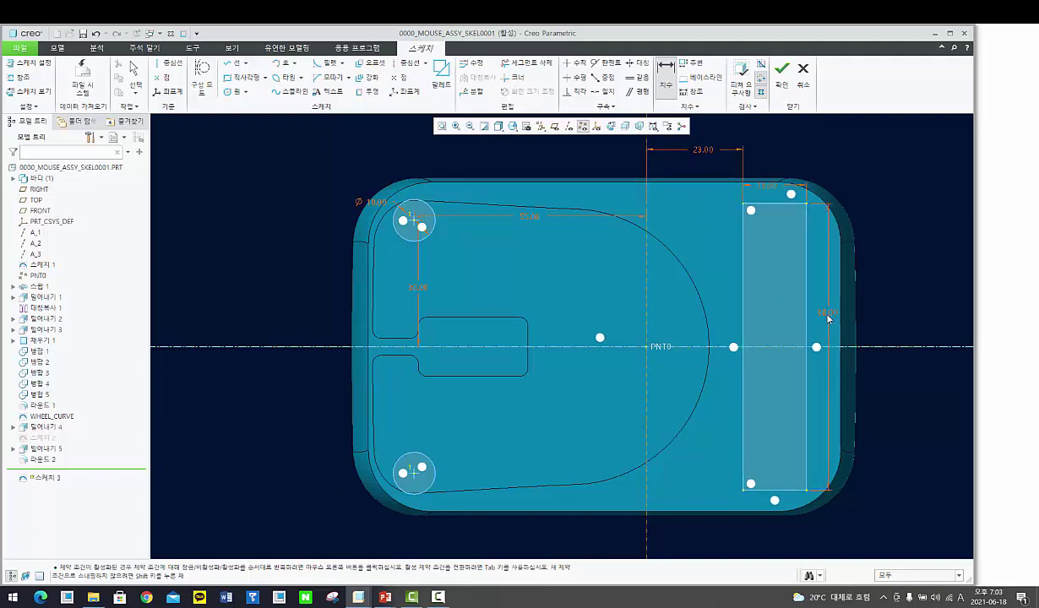
pyautogui.click(781, 71)
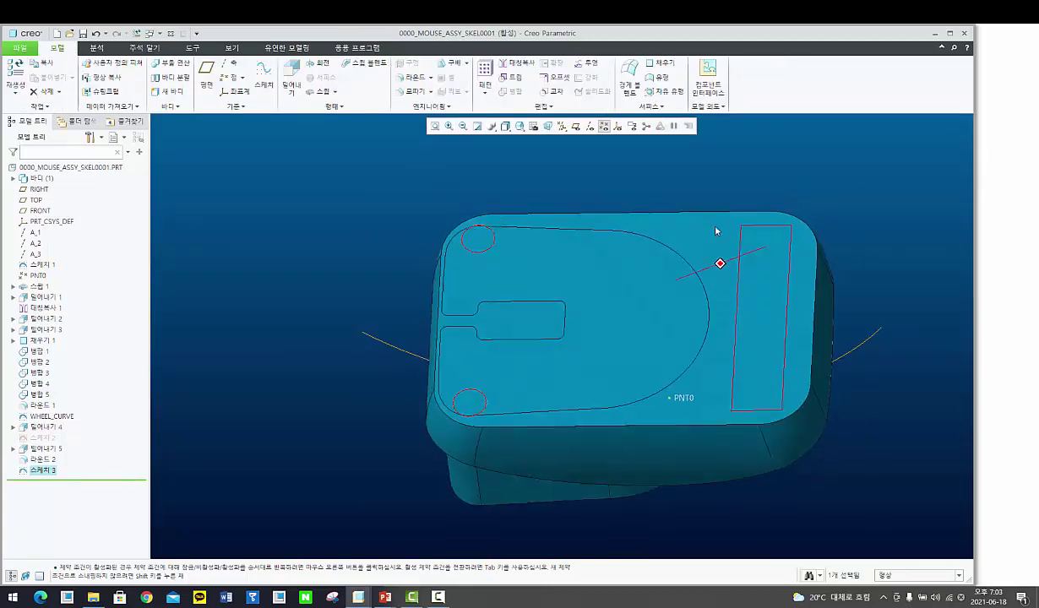
pyautogui.click(650, 186)
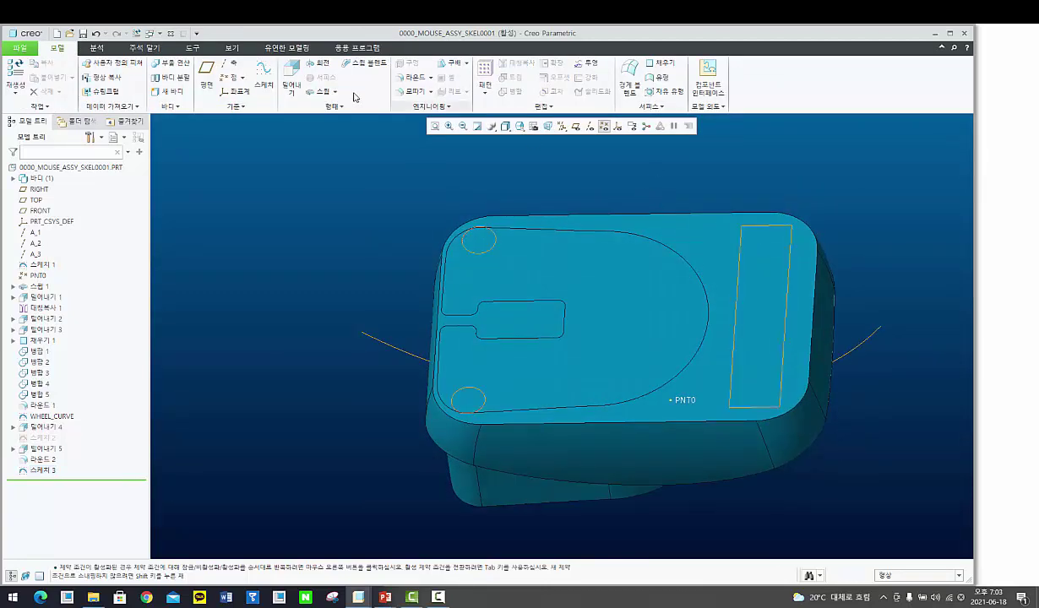
# Step: Start a surface Extrude and define a new internal sketch on the mouse's bottom face
pyautogui.click(290, 83)
pyautogui.click(62, 94)
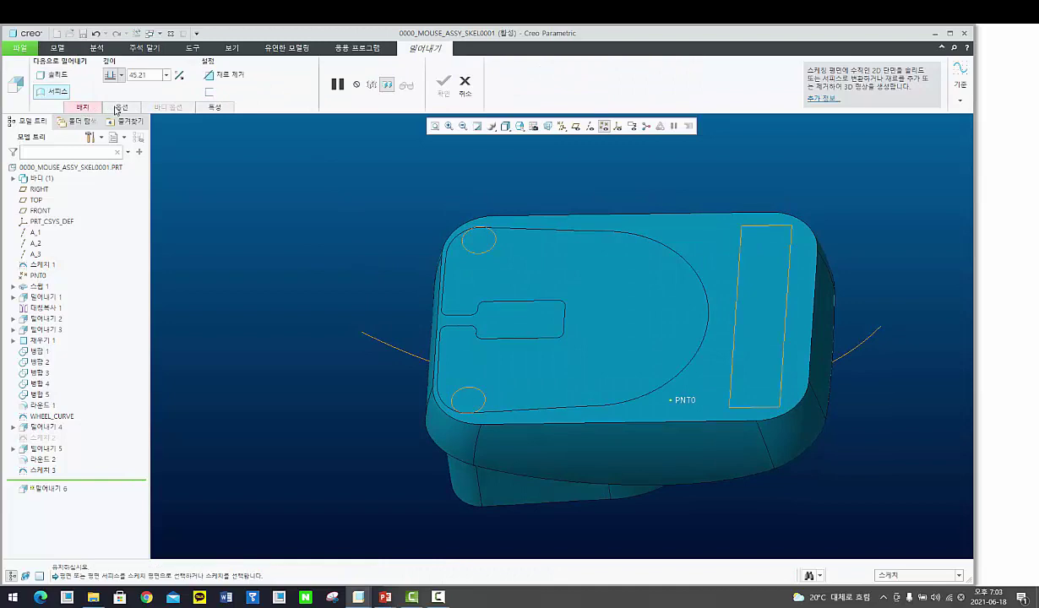
pyautogui.click(83, 107)
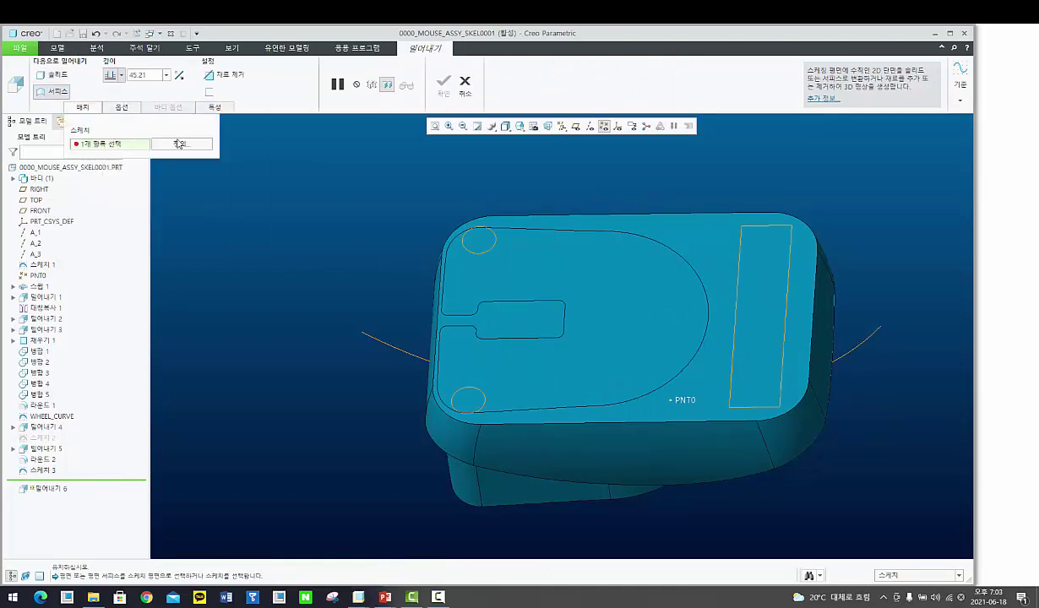
pyautogui.click(179, 143)
pyautogui.click(533, 243)
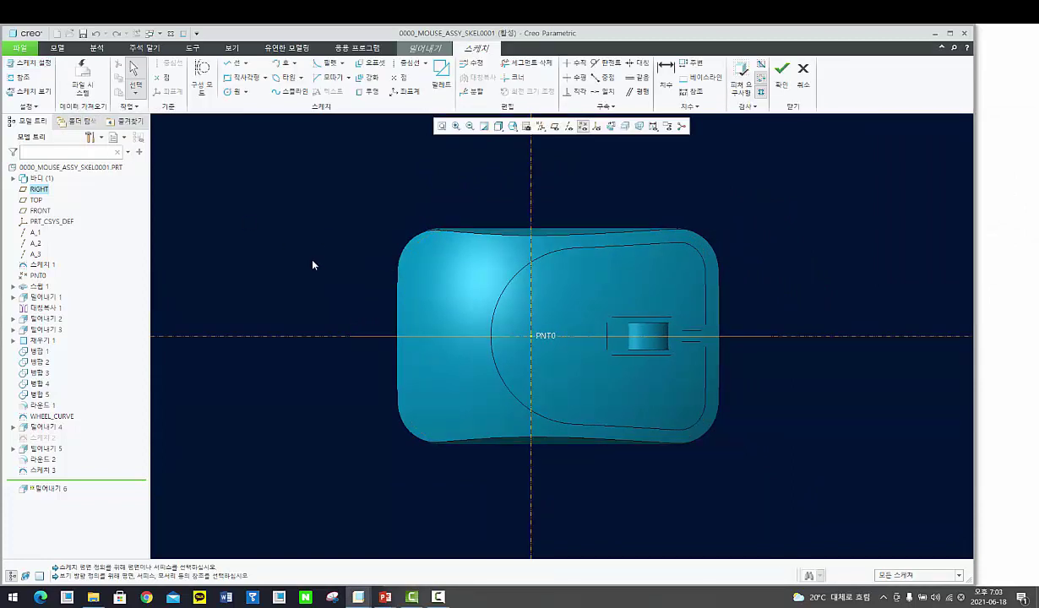
# Step: Flip the internal sketch's viewing direction so the bottom face is seen from outside, and return to sketching
pyautogui.click(28, 62)
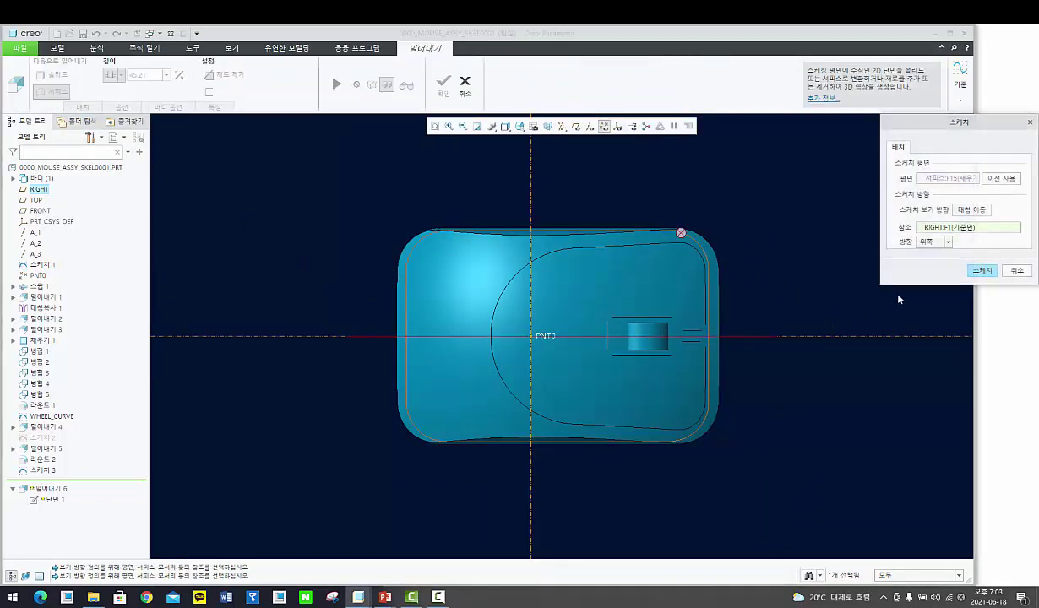
pyautogui.click(967, 210)
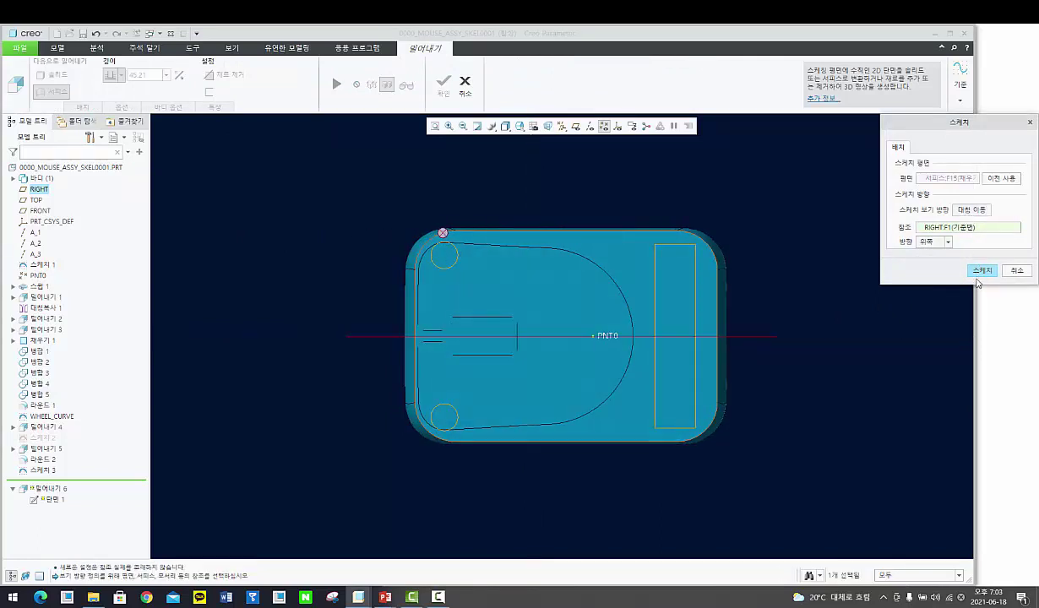
pyautogui.click(981, 272)
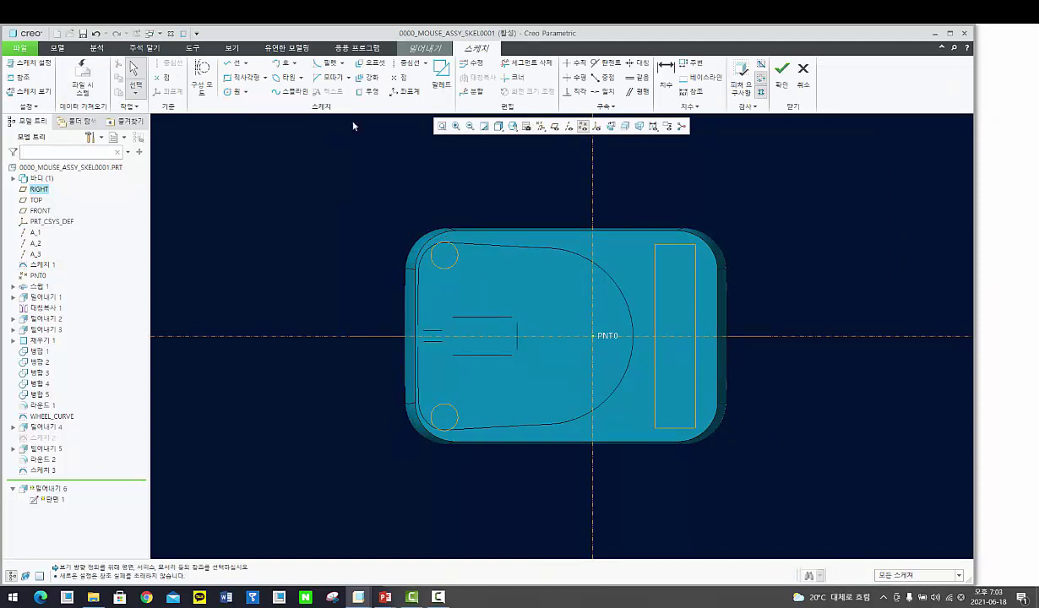
# Step: Project the loops of the two pad circles and the pad rectangle into the sketch, then finish the sketch
pyautogui.click(368, 91)
pyautogui.moveTo(760, 236); pyautogui.dragTo(470, 269, button='middle')
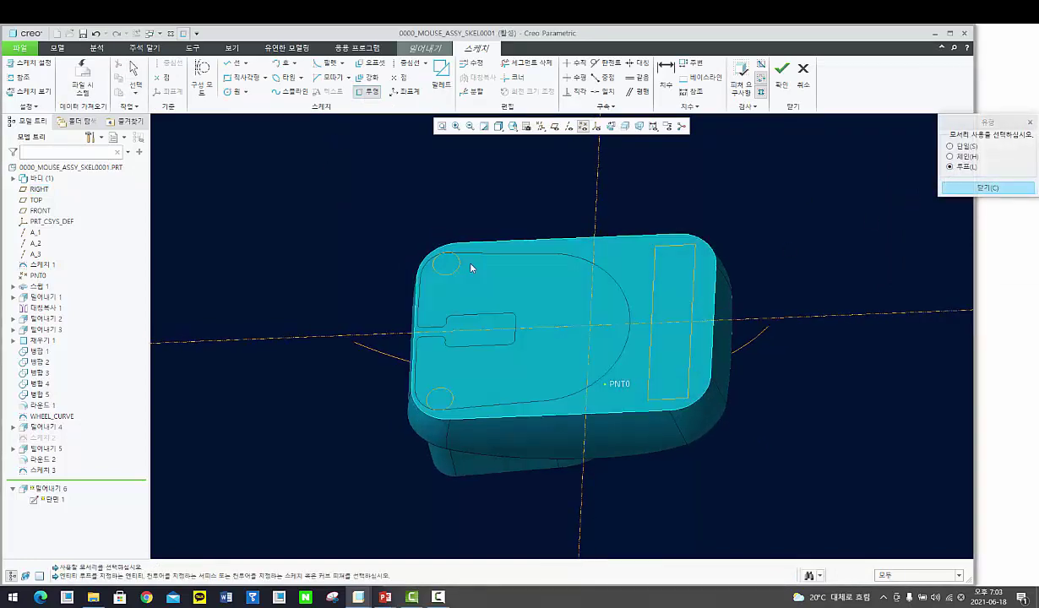
pyautogui.scroll(5, 445, 276)
pyautogui.click(445, 273)
pyautogui.scroll(-5, 446, 276)
pyautogui.scroll(3, 440, 355)
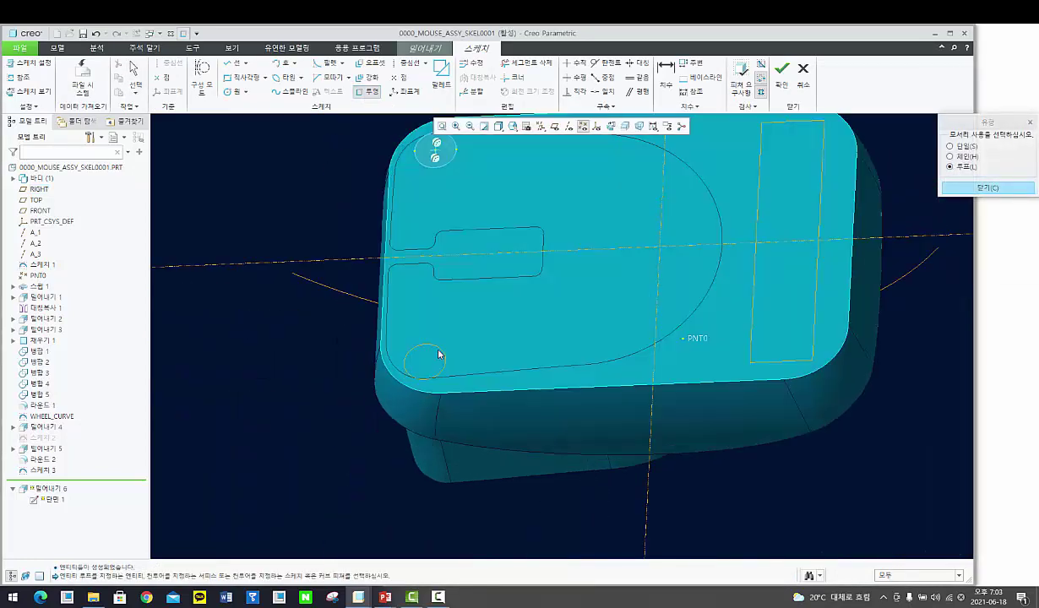
pyautogui.click(442, 350)
pyautogui.scroll(-2, 667, 325)
pyautogui.click(718, 287)
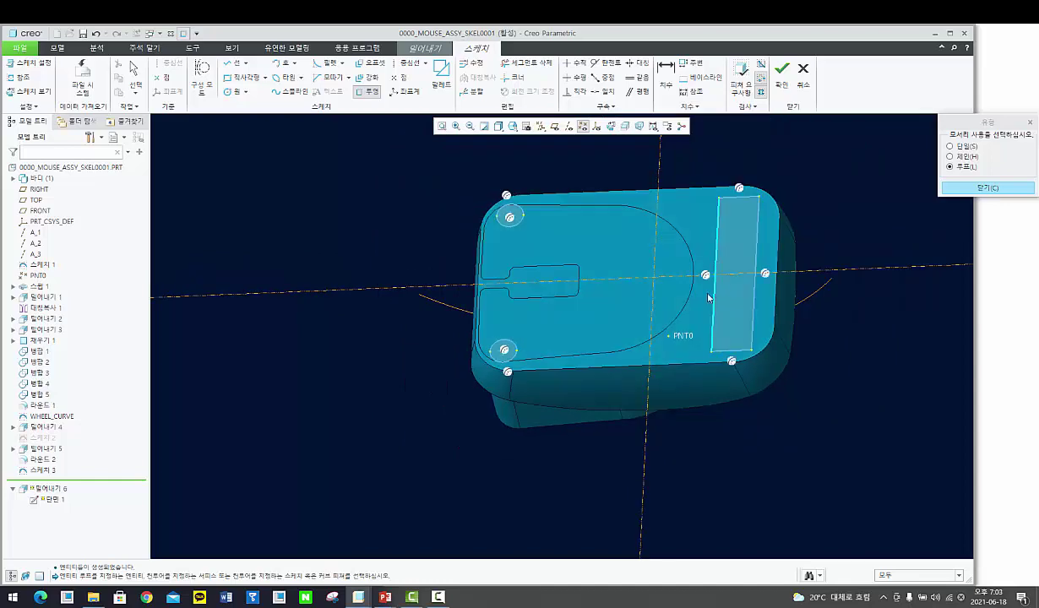
pyautogui.click(781, 78)
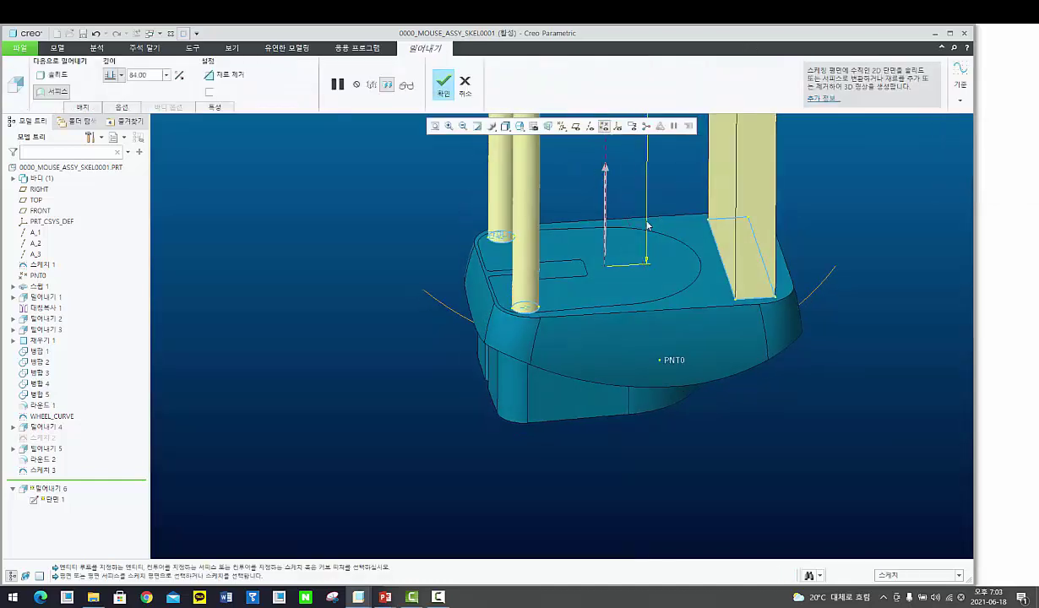
# Step: Make the pad surface extrusion symmetric about the sketch plane with a depth of 0.5
pyautogui.click(122, 77)
pyautogui.click(113, 103)
pyautogui.doubleClick(144, 77)
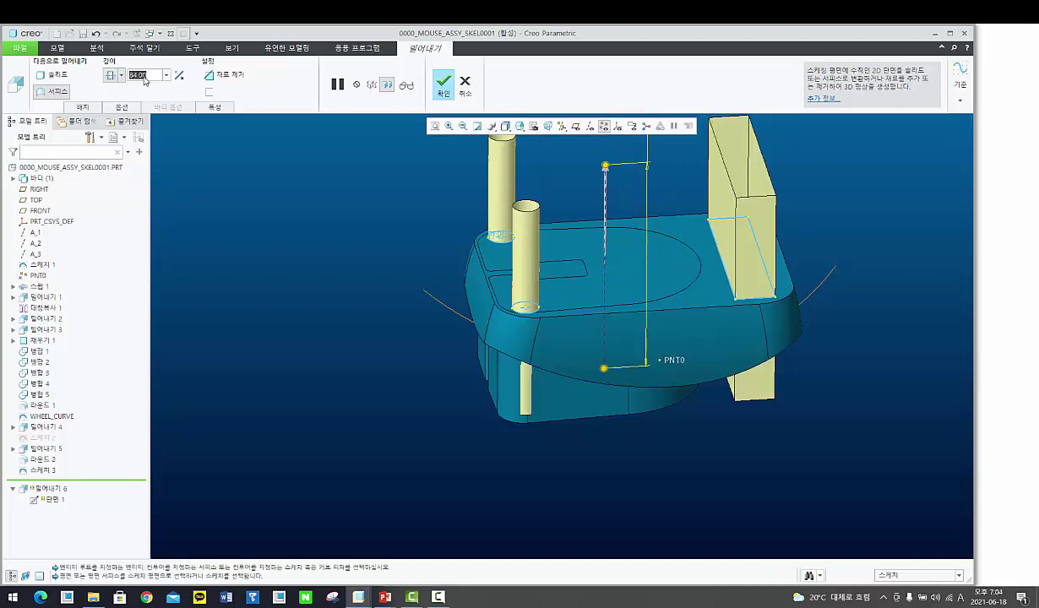
pyautogui.write('0.5')
pyautogui.press('Return')
pyautogui.scroll(6, 499, 223)
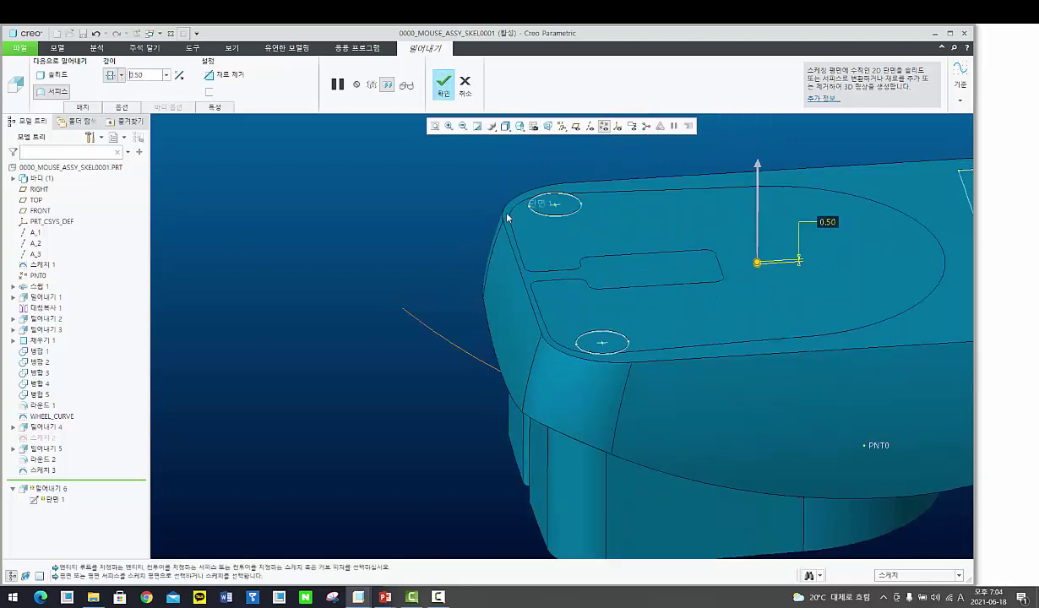
# Step: Cap the ends of the extruded pad surfaces and complete the extrusion
pyautogui.click(122, 107)
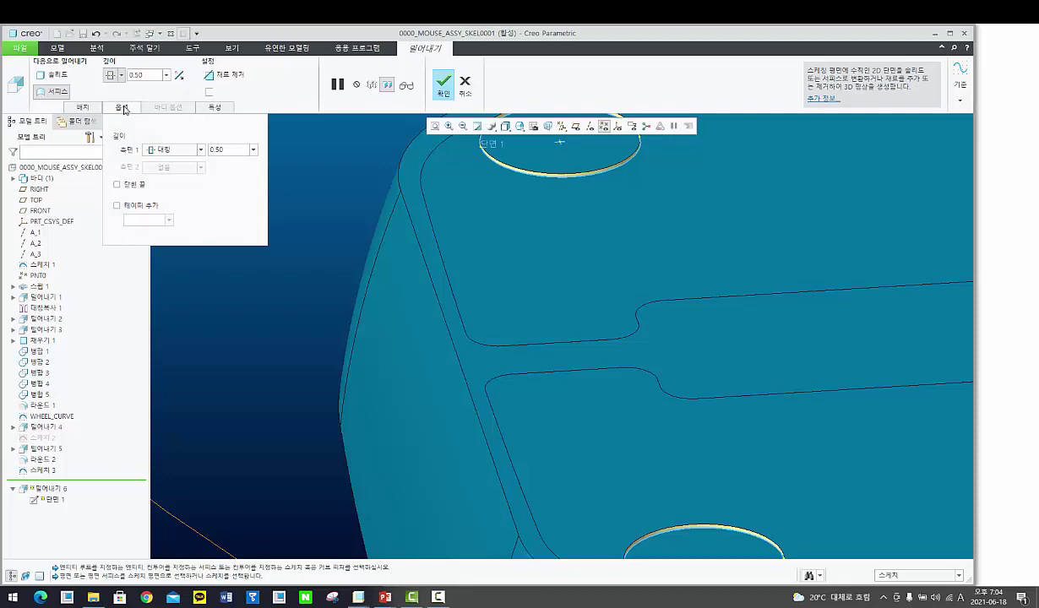
pyautogui.click(143, 186)
pyautogui.scroll(-6, 455, 254)
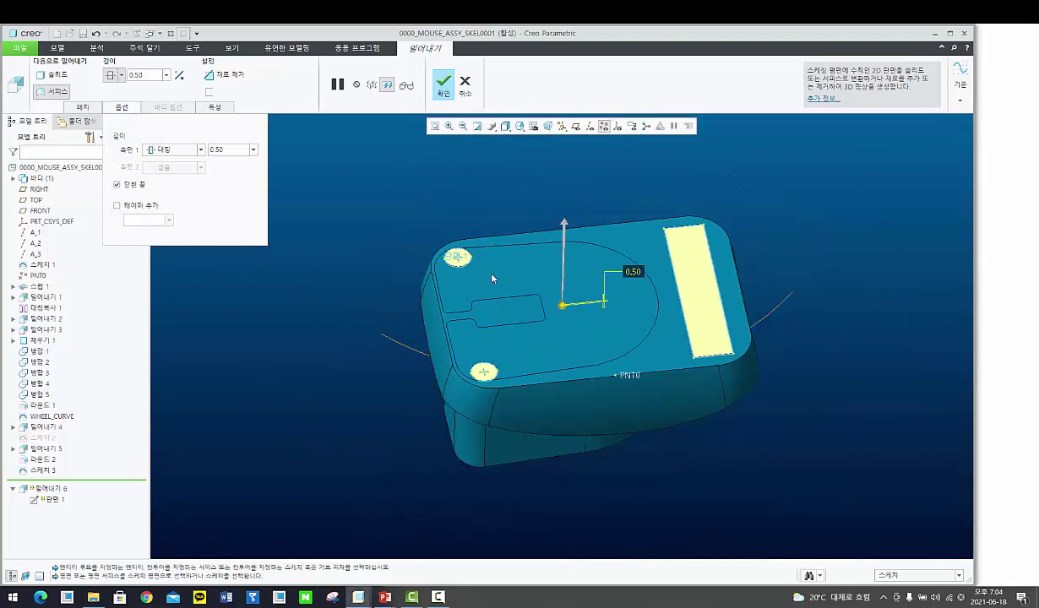
pyautogui.middleClick(457, 297)
pyautogui.scroll(-4, 610, 278)
# Step: Start a Round on the two corner edges at one short end of the rectangular pad and make it a full round
pyautogui.moveTo(613, 275); pyautogui.dragTo(613, 329, button='middle')
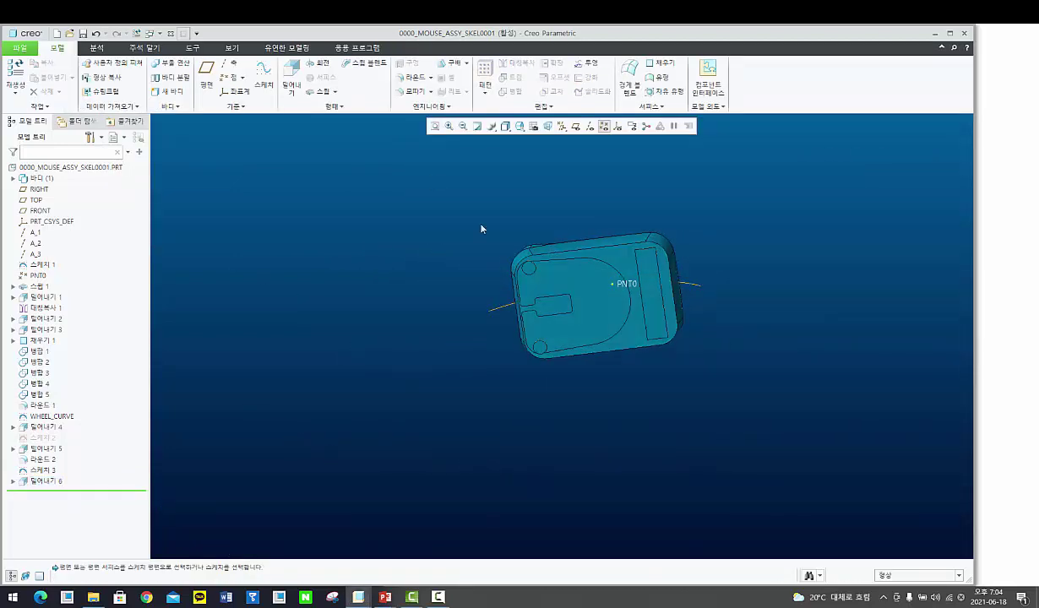
pyautogui.click(412, 77)
pyautogui.scroll(6, 656, 267)
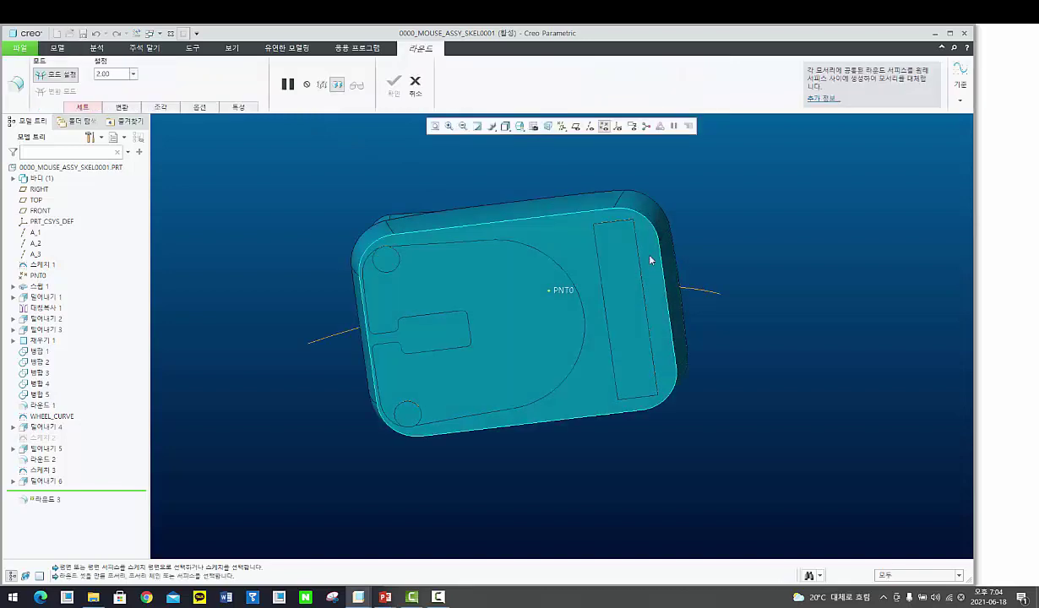
pyautogui.scroll(5, 615, 192)
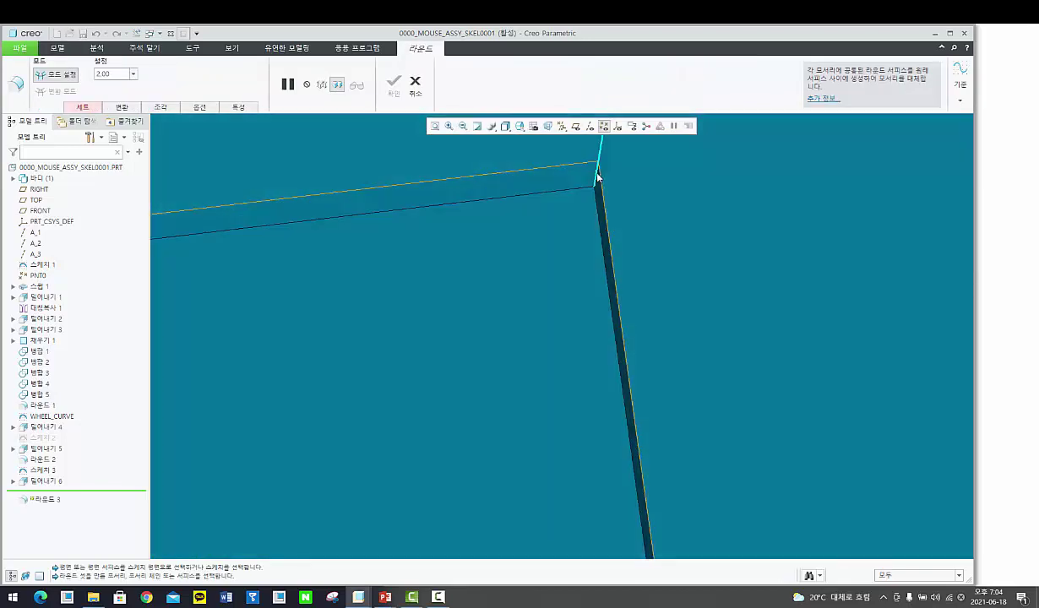
pyautogui.scroll(-4, 574, 242)
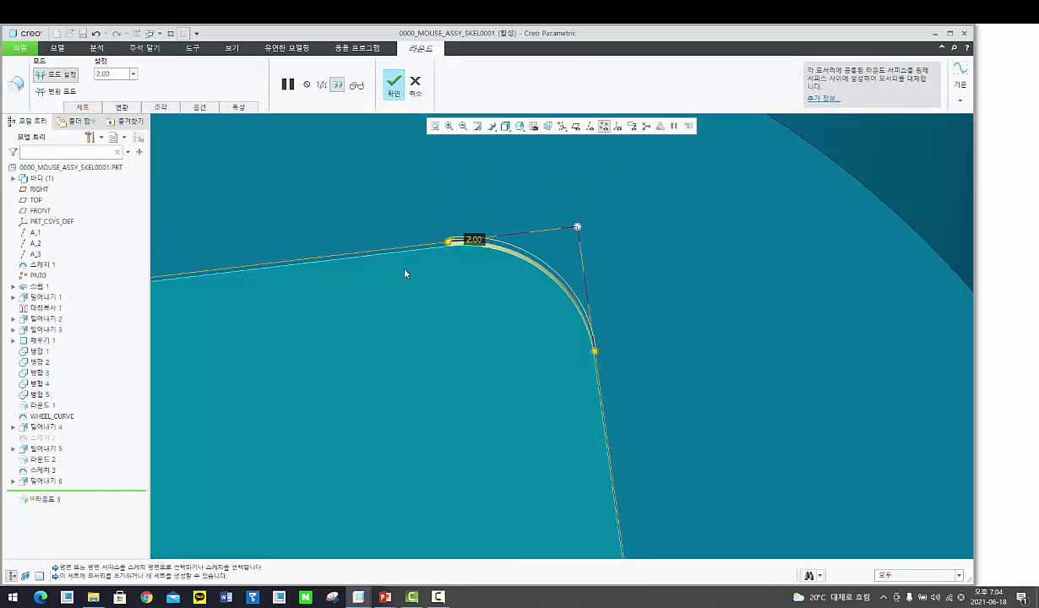
pyautogui.scroll(-2, 405, 273)
pyautogui.keyDown('shift'); pyautogui.moveTo(335, 288); pyautogui.dragTo(794, 236, button='middle'); pyautogui.keyUp('shift')
pyautogui.scroll(-2, 439, 287)
pyautogui.moveTo(439, 287); pyautogui.dragTo(544, 321, button='middle')
pyautogui.scroll(5, 447, 248)
pyautogui.keyDown('ctrl'); pyautogui.click(444, 247); pyautogui.keyUp('ctrl')
pyautogui.rightClick(663, 347)
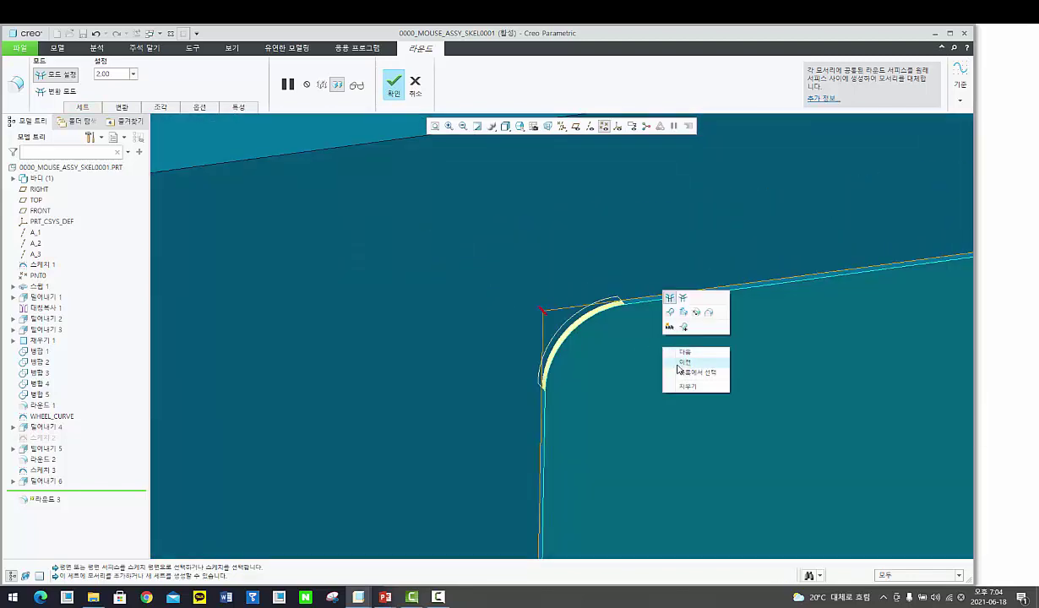
pyautogui.click(709, 316)
pyautogui.moveTo(577, 229); pyautogui.dragTo(661, 228, button='middle')
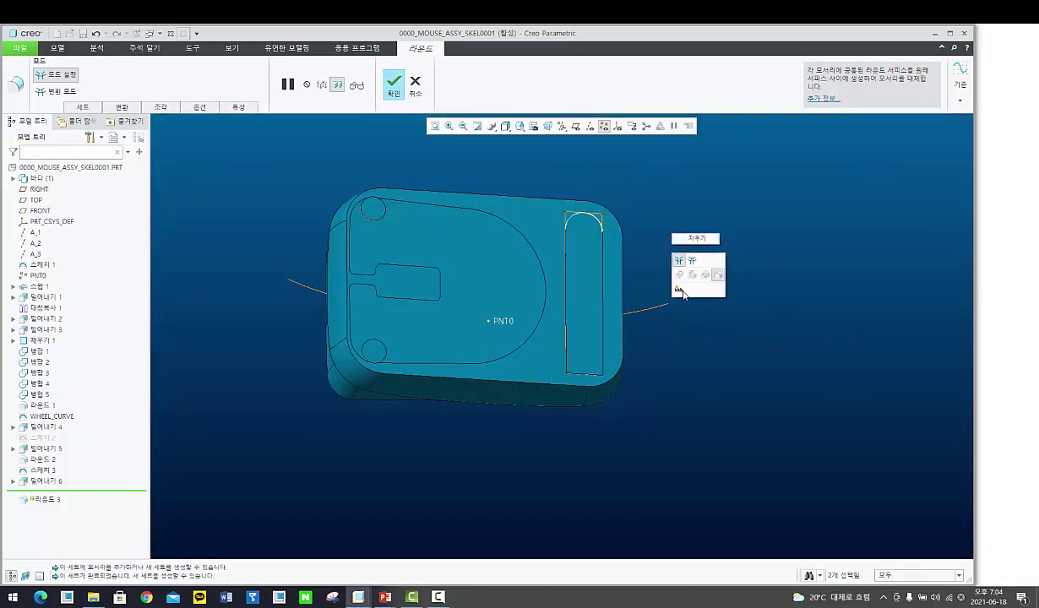
# Step: Add a second round set with a full round across the pad's opposite short end and complete the Round
pyautogui.click(679, 290)
pyautogui.scroll(10, 560, 363)
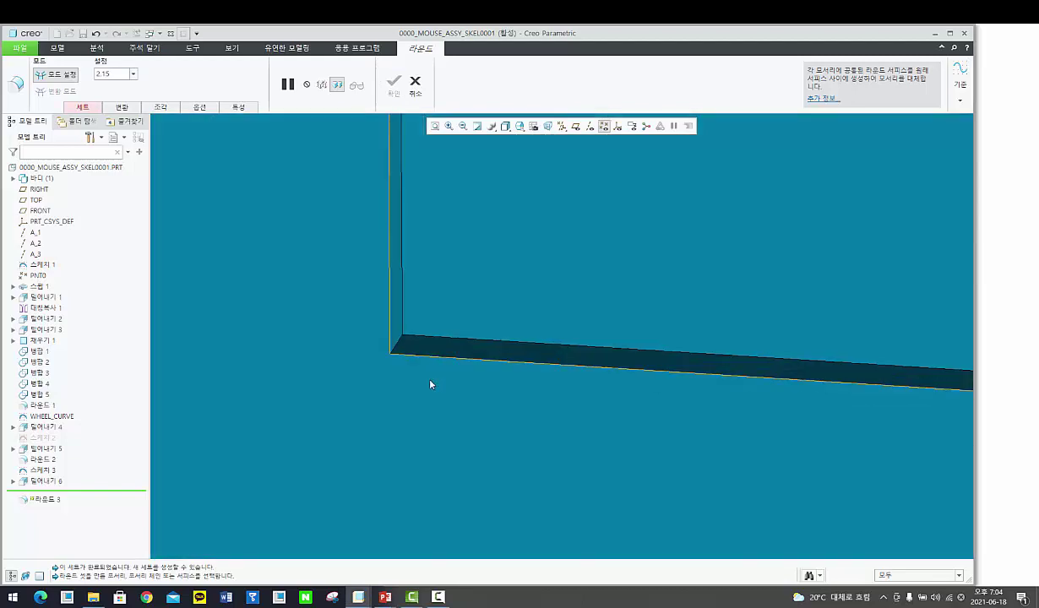
pyautogui.click(391, 353)
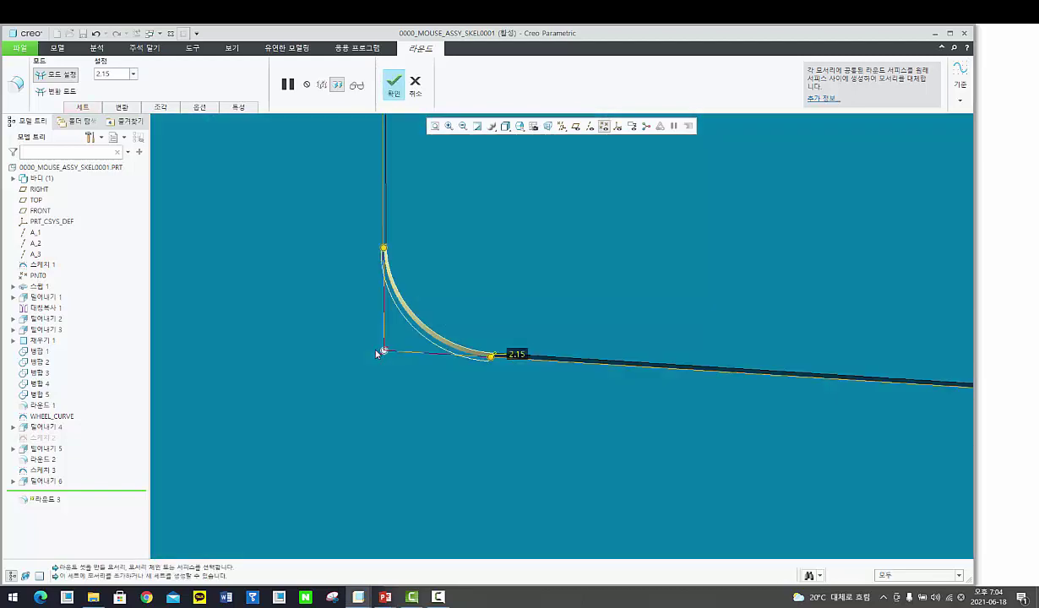
pyautogui.scroll(-5, 445, 340)
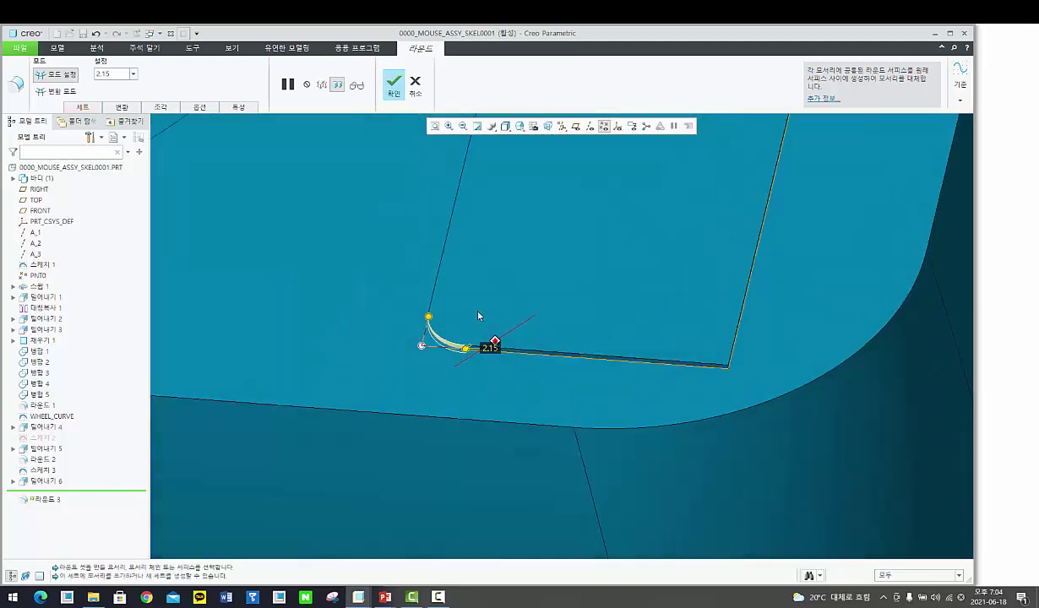
pyautogui.scroll(3, 700, 380)
pyautogui.scroll(-2, 731, 342)
pyautogui.scroll(-5, 646, 387)
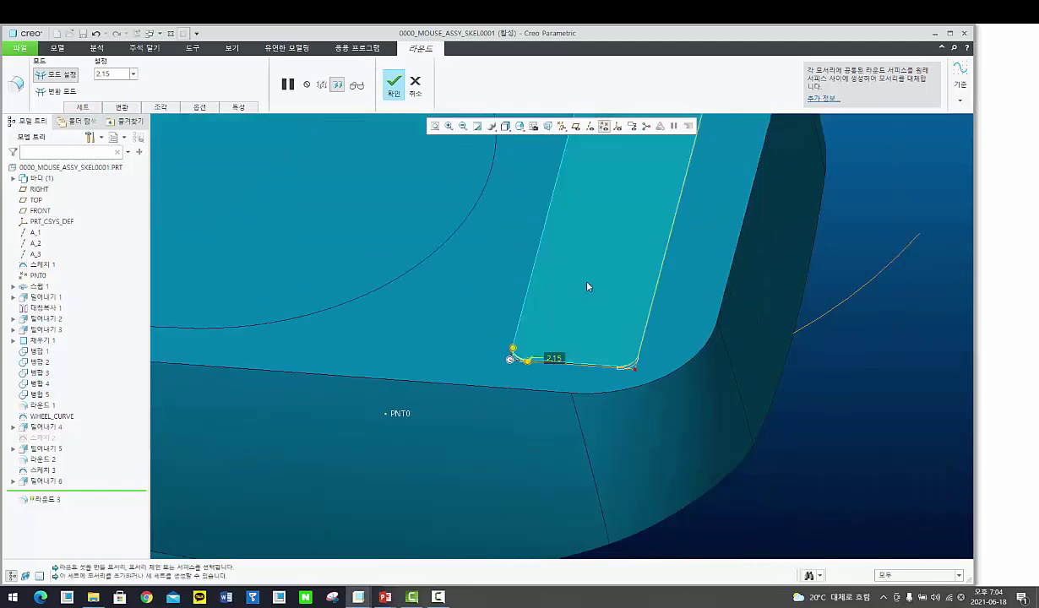
pyautogui.rightClick(589, 280)
pyautogui.scroll(-3, 633, 251)
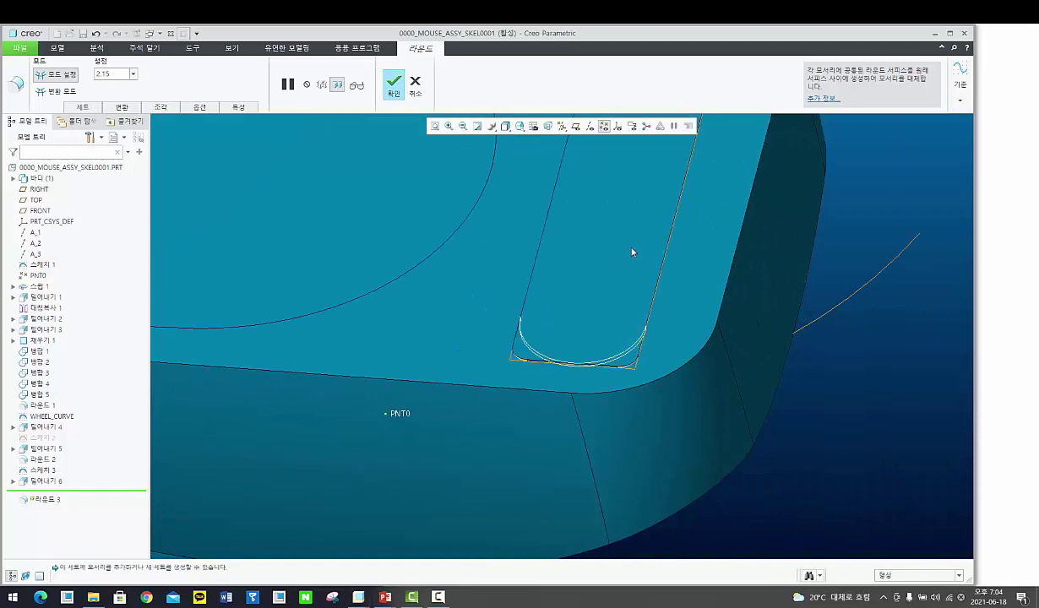
pyautogui.scroll(-5, 630, 288)
pyautogui.middleClick(731, 325)
# Step: Round the edge loop between the mouse's top surface and side walls with a radius of 3
pyautogui.moveTo(731, 325)
pyautogui.mouseDown(button='middle')
pyautogui.moveTo(668, 345)
pyautogui.moveTo(647, 364)
pyautogui.moveTo(640, 351)
pyautogui.moveTo(612, 395)
pyautogui.moveTo(545, 359)
pyautogui.mouseUp(button='middle')
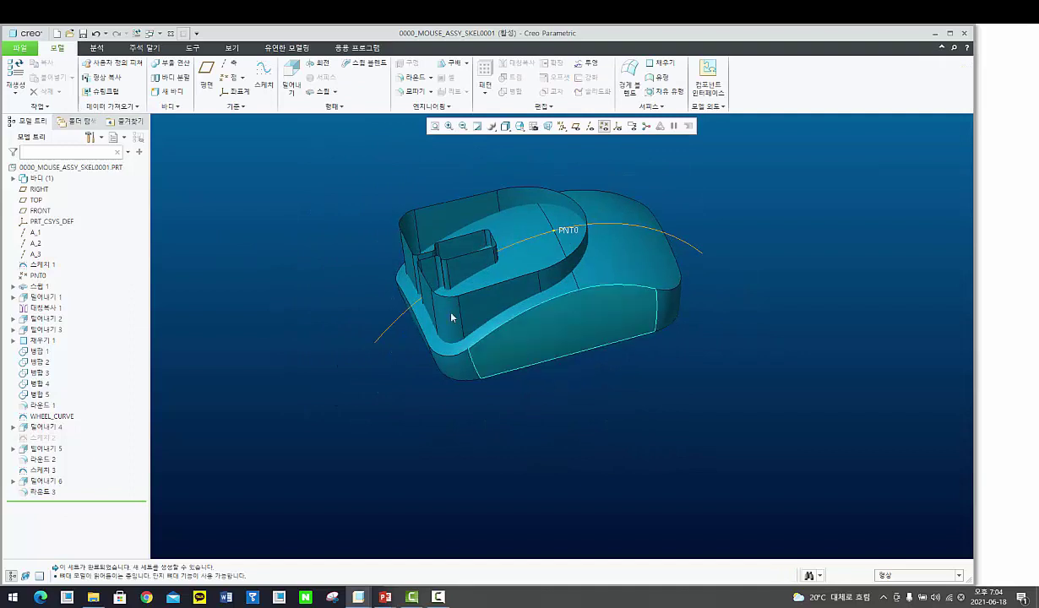
pyautogui.click(413, 76)
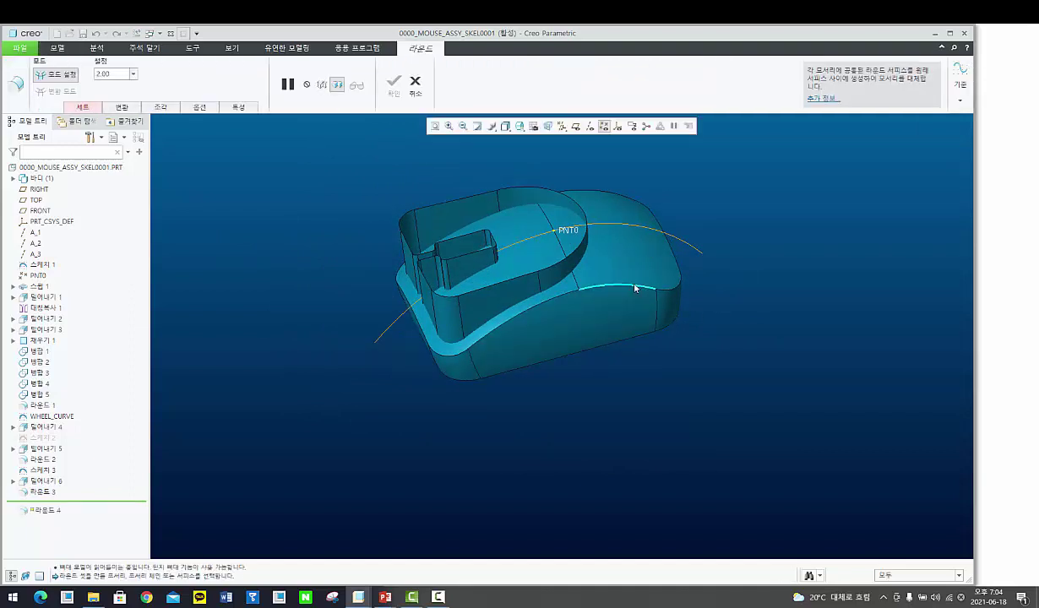
pyautogui.click(609, 272)
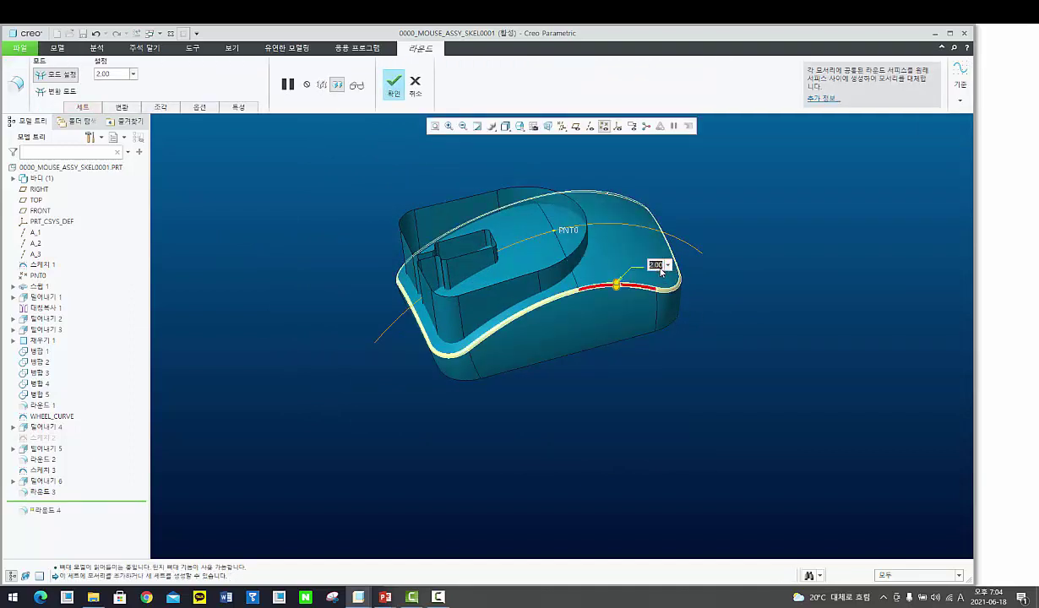
pyautogui.middleClick(642, 339)
# Step: Round the edge loop around the mouse's bottom face with a radius of 3
pyautogui.moveTo(642, 339)
pyautogui.mouseDown(button='middle')
pyautogui.moveTo(608, 380)
pyautogui.moveTo(626, 406)
pyautogui.moveTo(598, 354)
pyautogui.moveTo(570, 339)
pyautogui.moveTo(613, 265)
pyautogui.moveTo(661, 378)
pyautogui.mouseUp(button='middle')
pyautogui.click(410, 77)
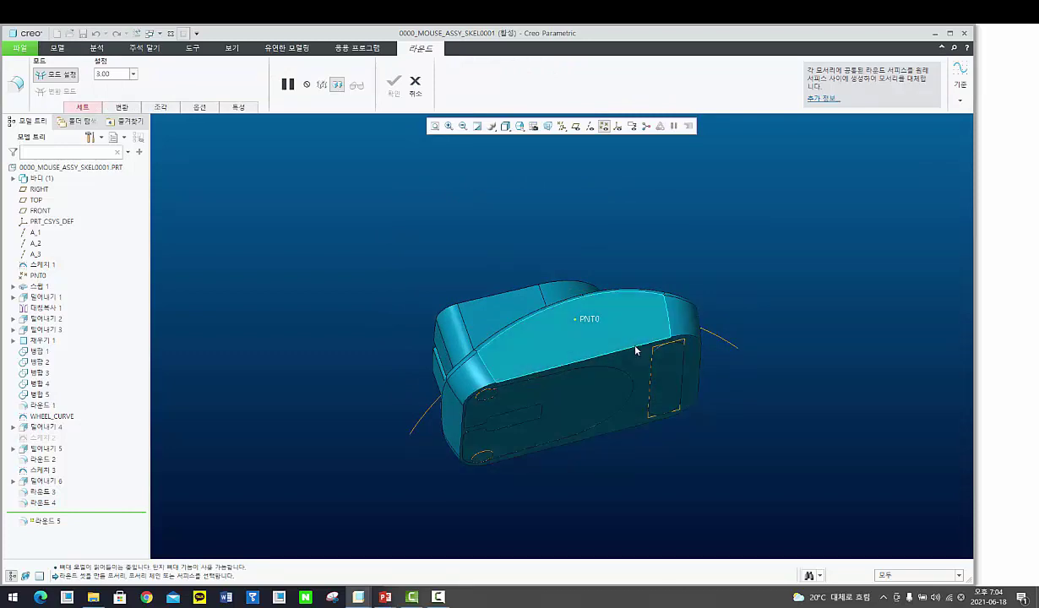
pyautogui.click(636, 348)
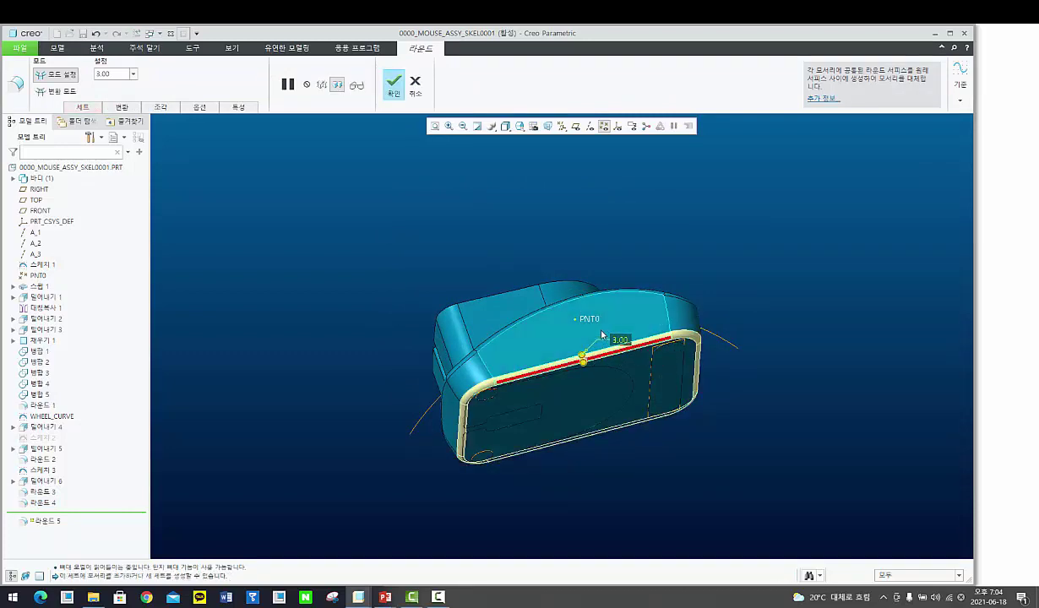
pyautogui.moveTo(602, 335); pyautogui.dragTo(564, 258, button='middle')
pyautogui.scroll(-6, 564, 259)
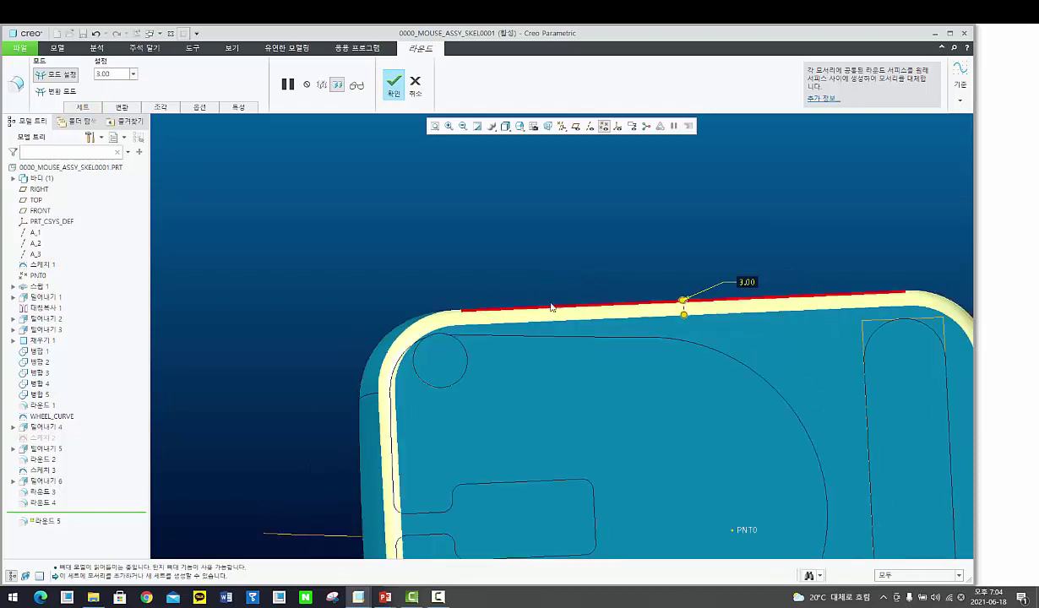
pyautogui.moveTo(551, 308); pyautogui.dragTo(556, 341, button='middle')
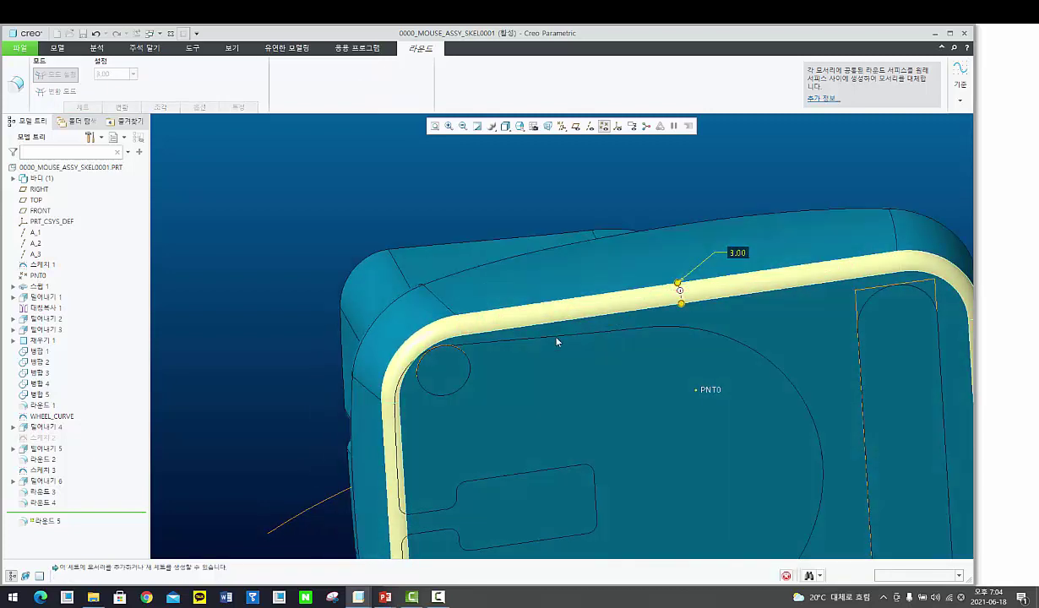
pyautogui.middleClick(557, 342)
# Step: Edit the pad outline sketch, set the circle centre's distance from the horizontal centreline to 28, and finish the sketch
pyautogui.click(43, 470)
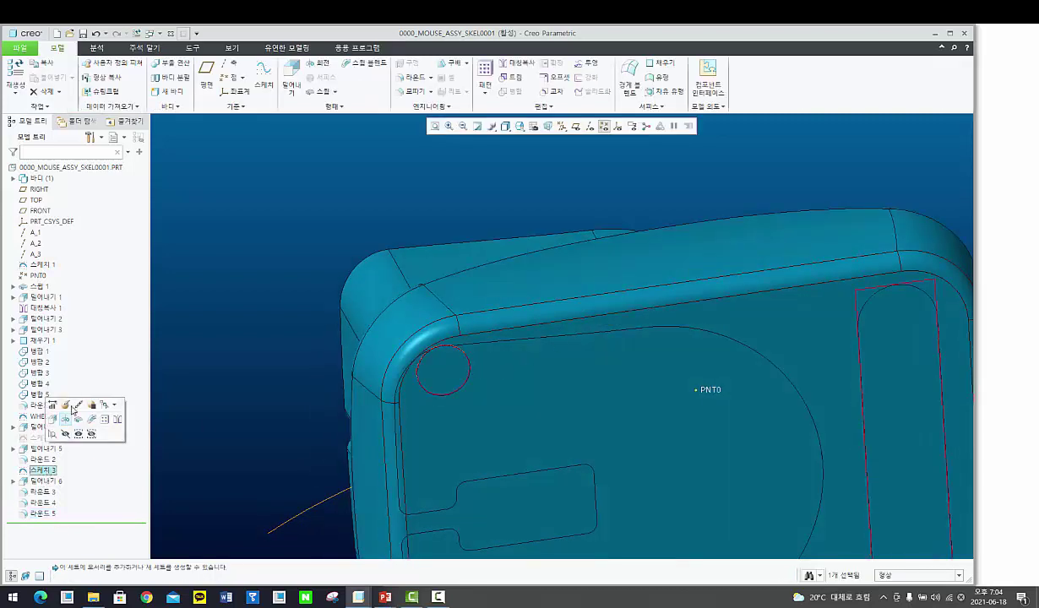
pyautogui.click(65, 405)
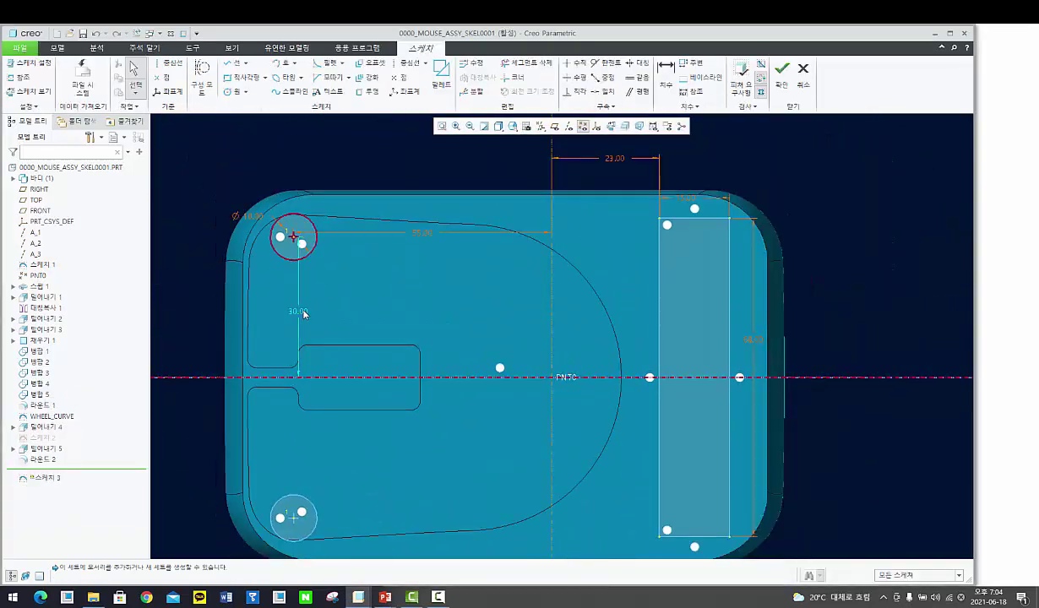
pyautogui.doubleClick(302, 313)
pyautogui.write('28')
pyautogui.press('Return')
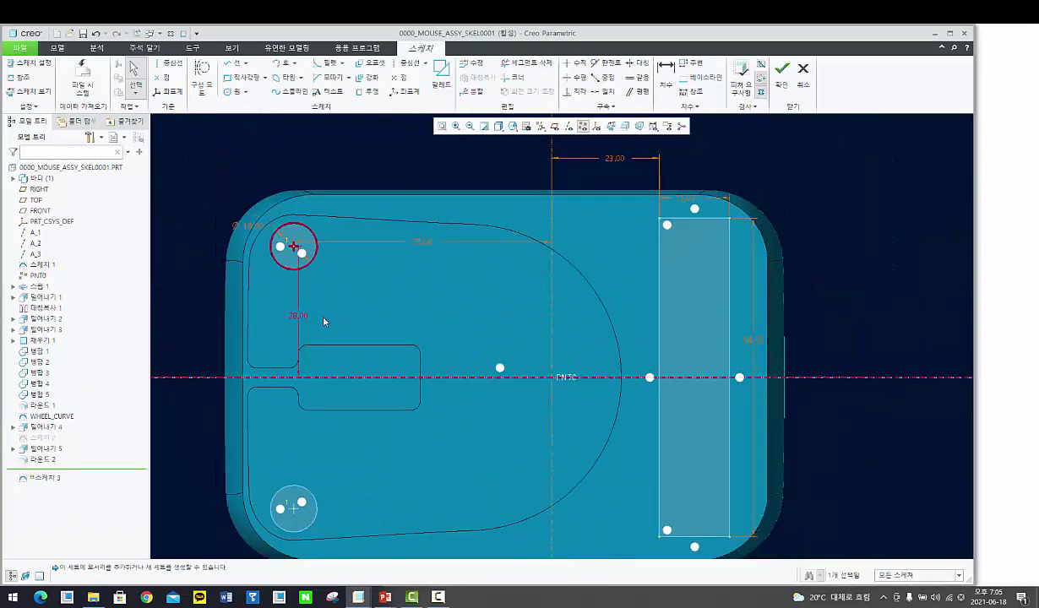
pyautogui.click(781, 69)
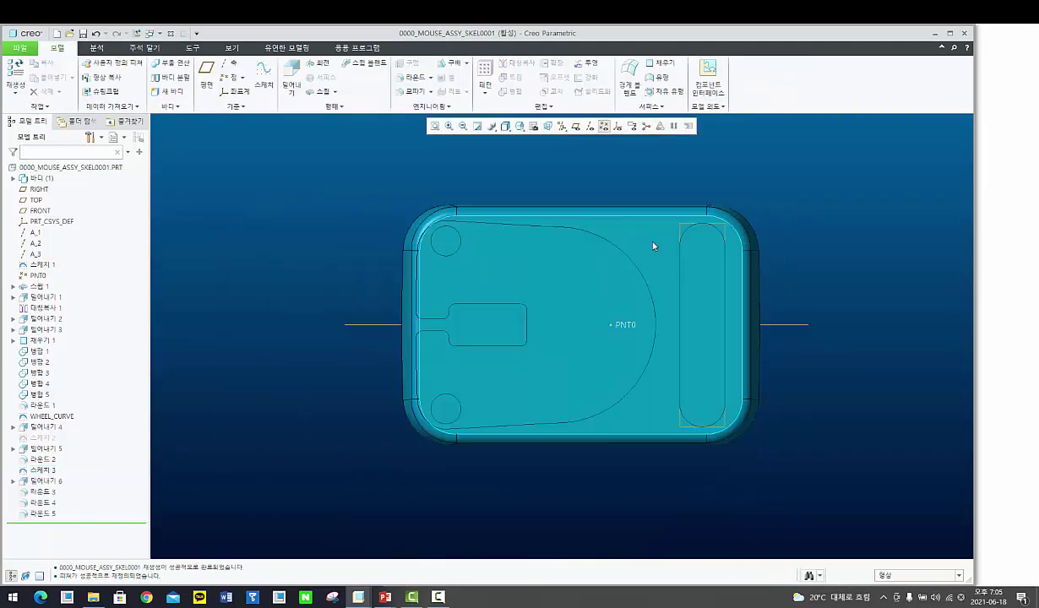
# Step: Start a surface extrude and open its section sketch on the RIGHT plane with TOP as the orientation reference
pyautogui.moveTo(652, 246)
pyautogui.mouseDown(button='middle')
pyautogui.moveTo(658, 283)
pyautogui.moveTo(572, 256)
pyautogui.moveTo(365, 220)
pyautogui.mouseUp(button='middle')
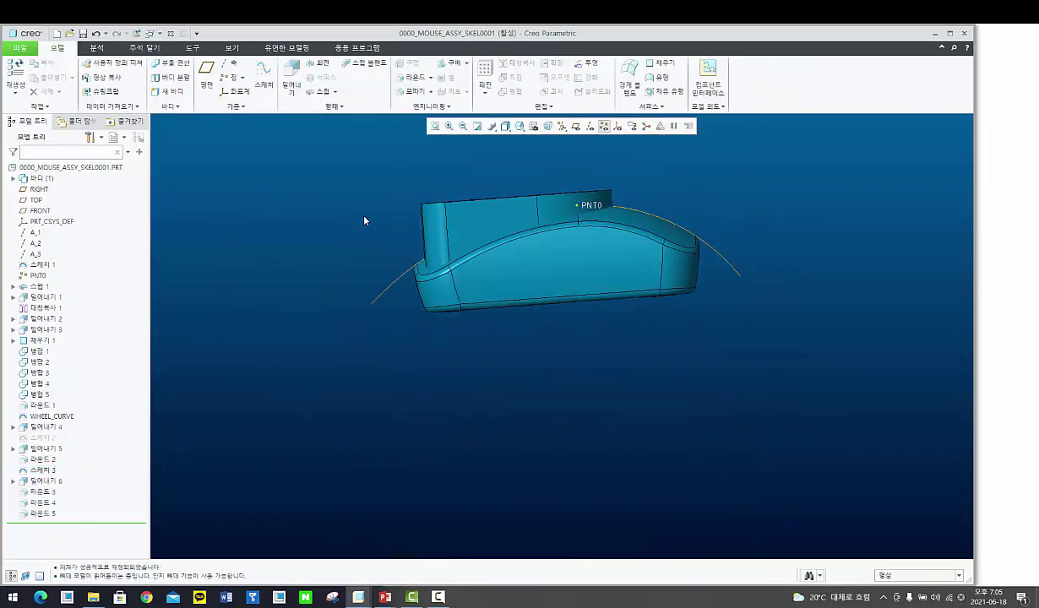
pyautogui.click(291, 77)
pyautogui.click(58, 91)
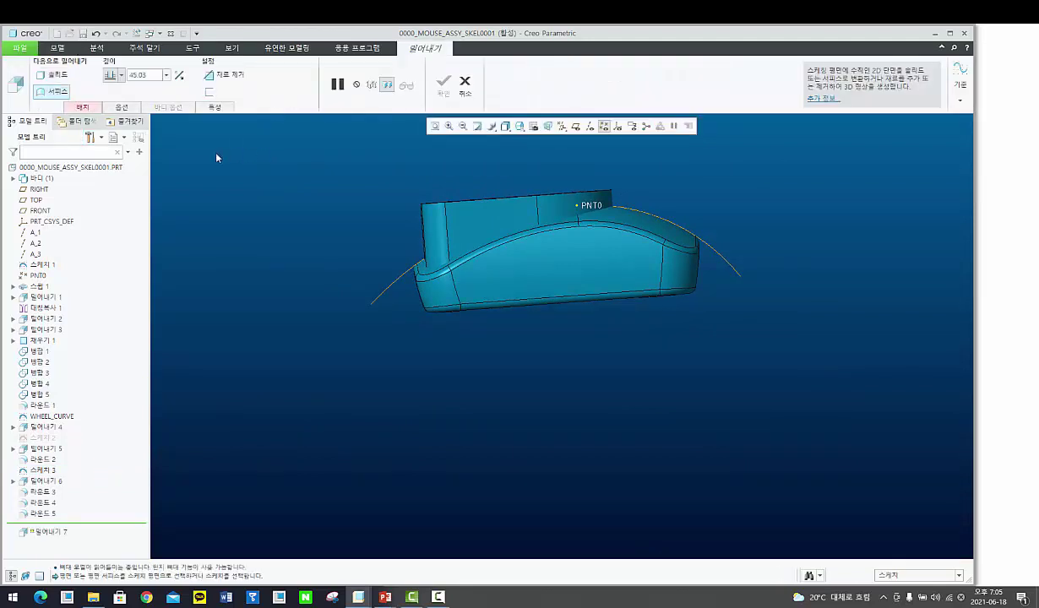
pyautogui.click(84, 107)
pyautogui.click(173, 145)
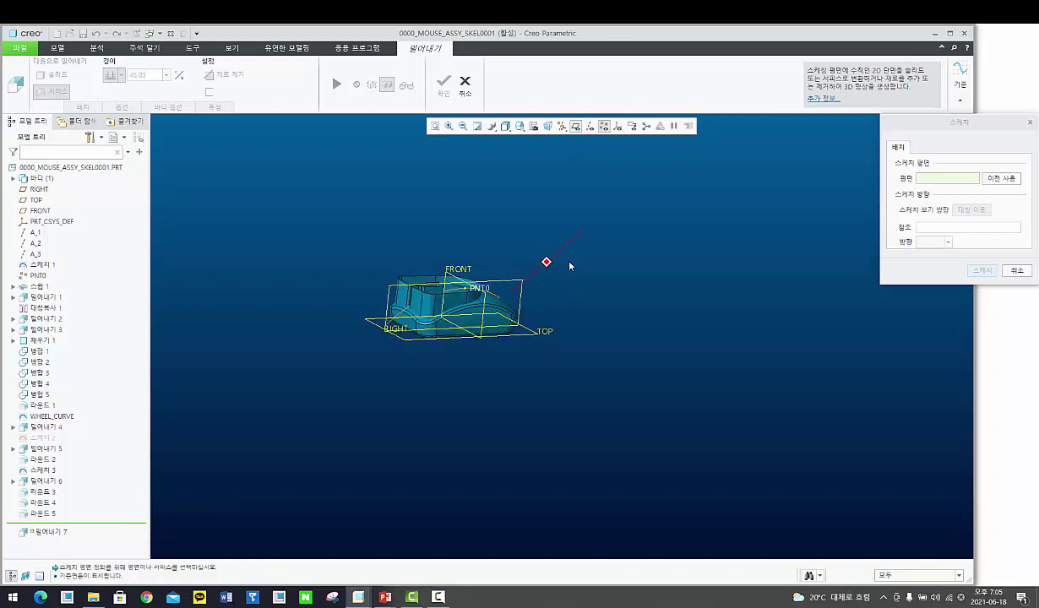
pyautogui.click(510, 278)
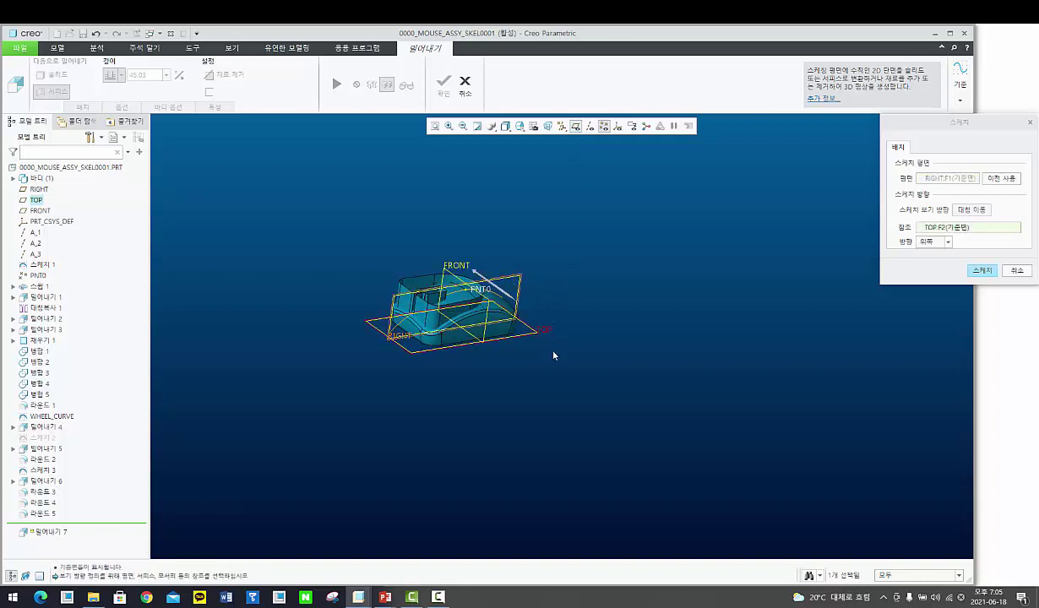
pyautogui.click(980, 271)
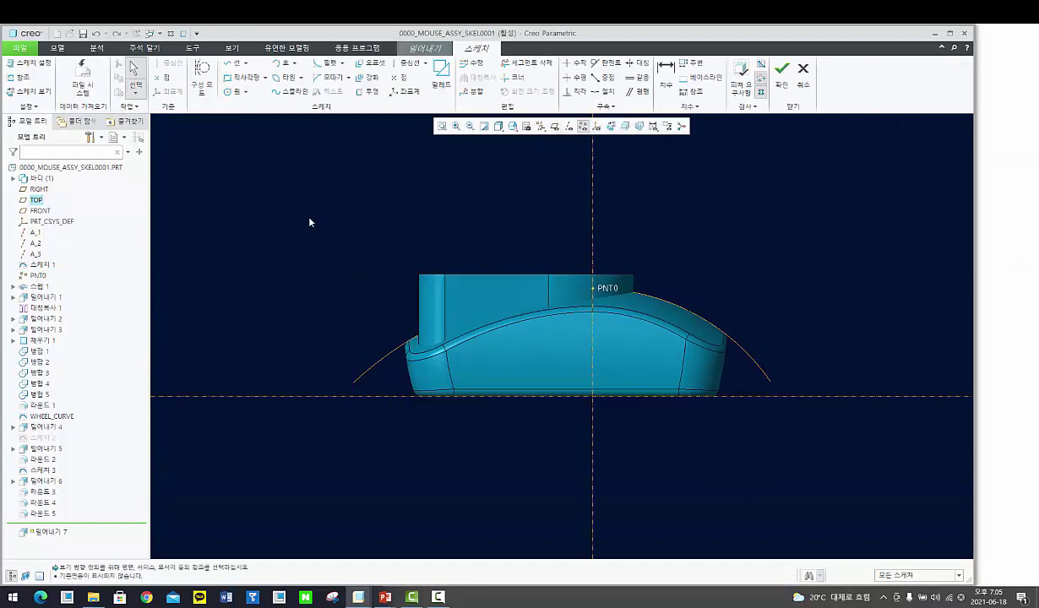
# Step: Offset the whole arched top curve loop by -10 in the section sketch
pyautogui.click(369, 62)
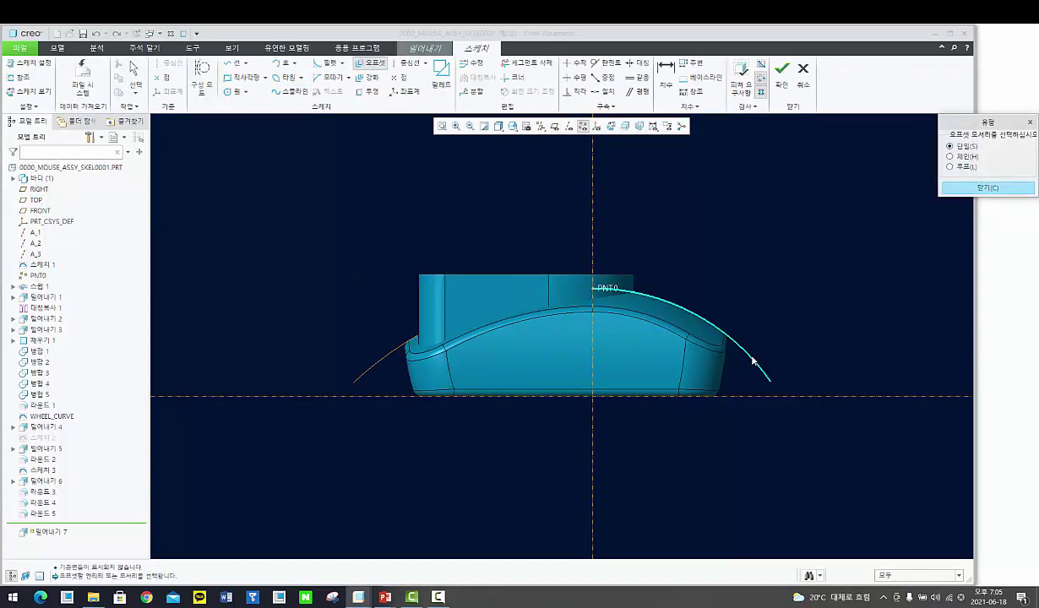
pyautogui.click(965, 166)
pyautogui.click(743, 349)
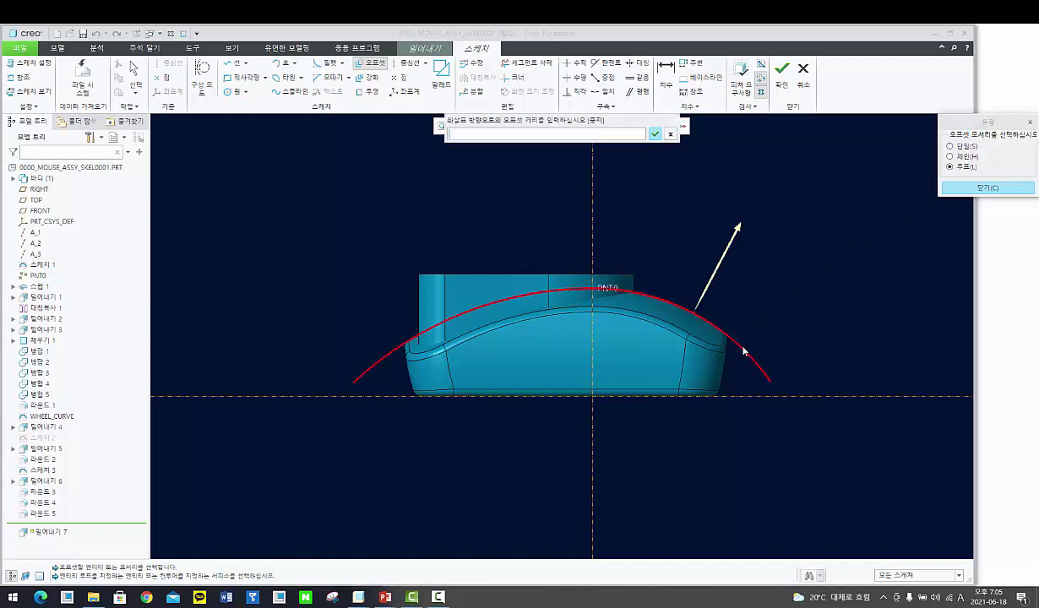
pyautogui.write('-10')
pyautogui.press('Return')
pyautogui.middleClick(706, 364)
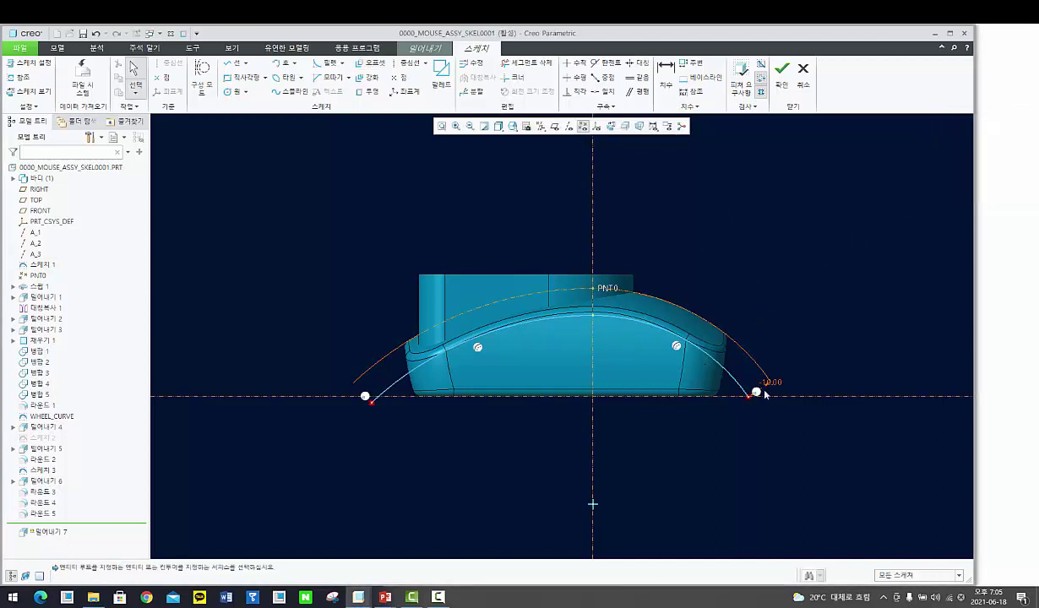
# Step: Try an offset distance of -15 for the arched curve, then undo the change and remove the offset curve
pyautogui.doubleClick(769, 384)
pyautogui.write('-15')
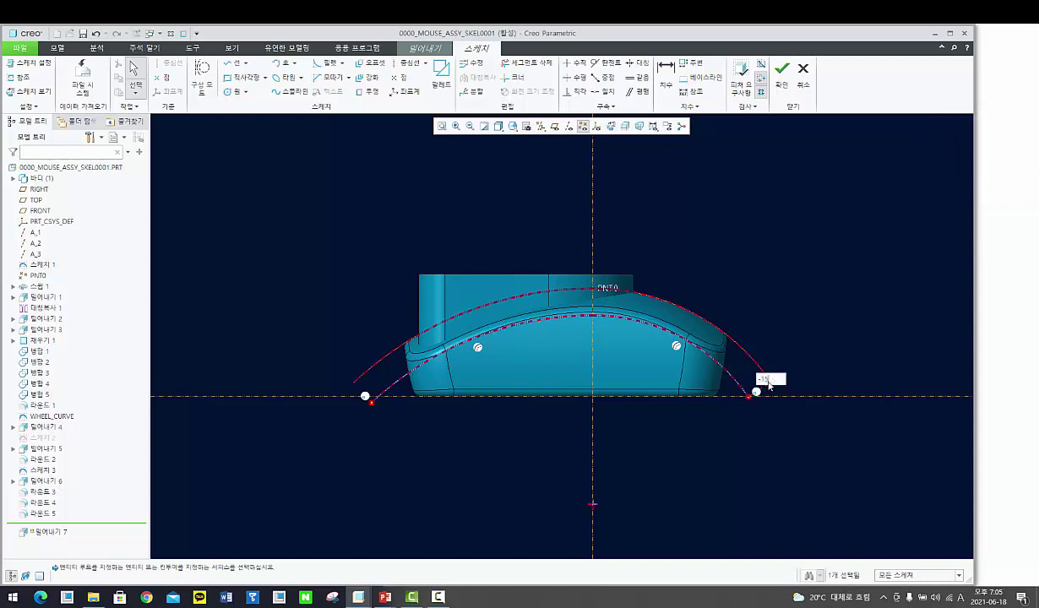
pyautogui.press('Return')
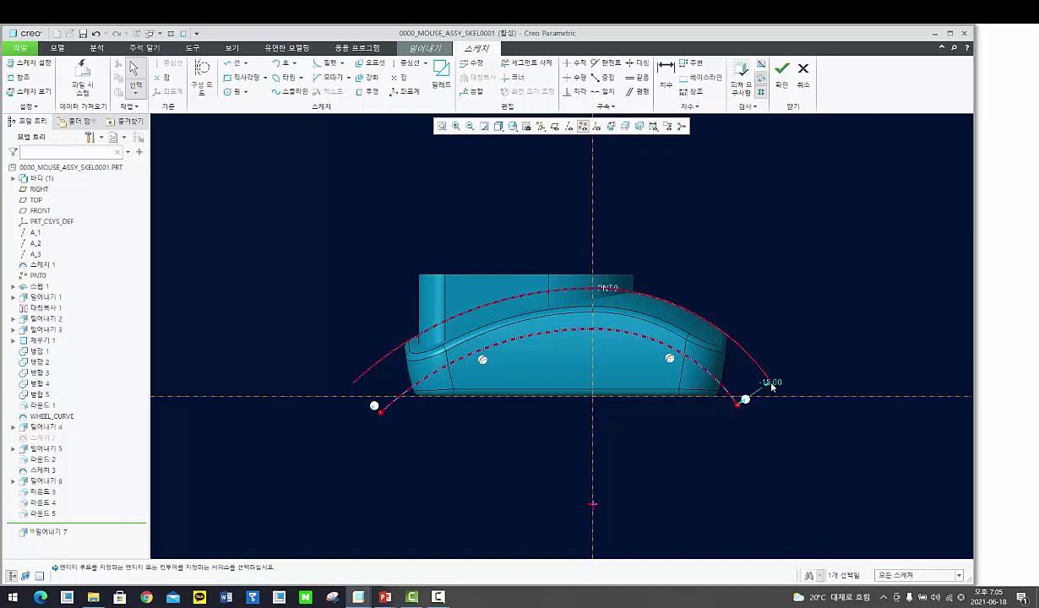
pyautogui.scroll(-4, 771, 387)
pyautogui.scroll(2, 763, 380)
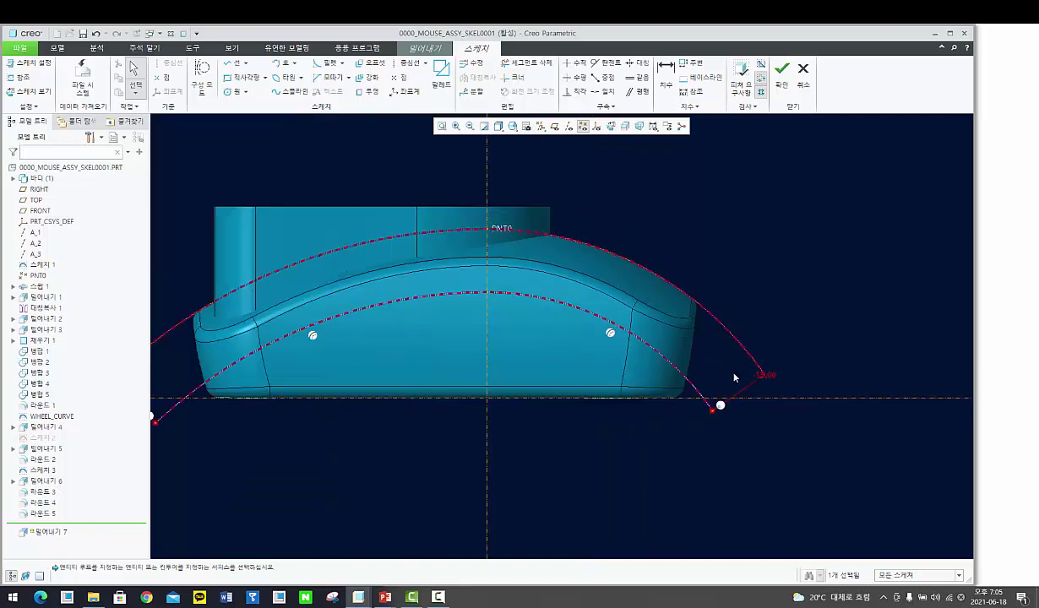
pyautogui.scroll(2, 735, 377)
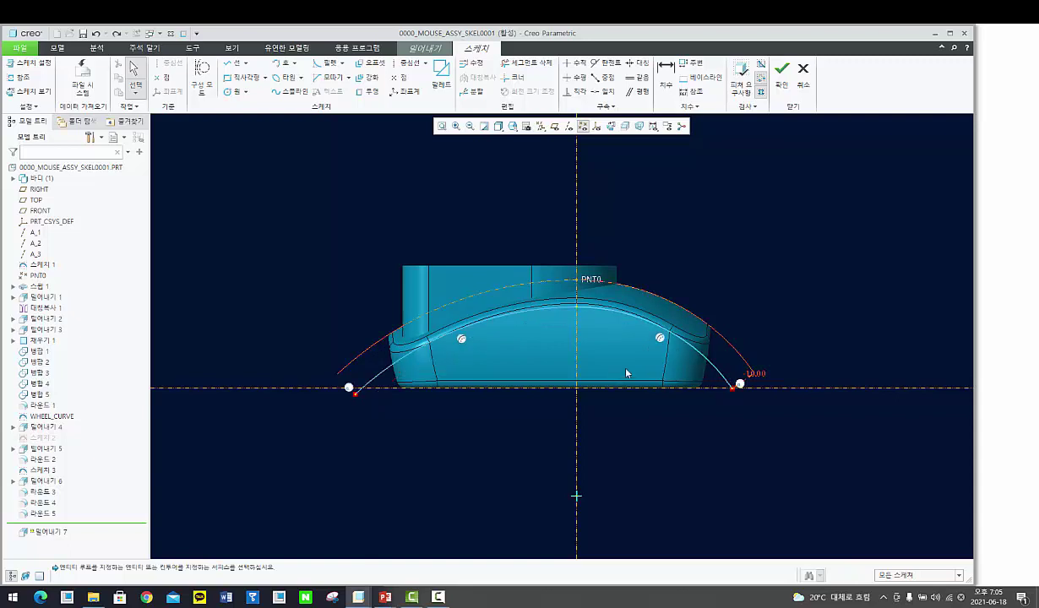
pyautogui.click(567, 350)
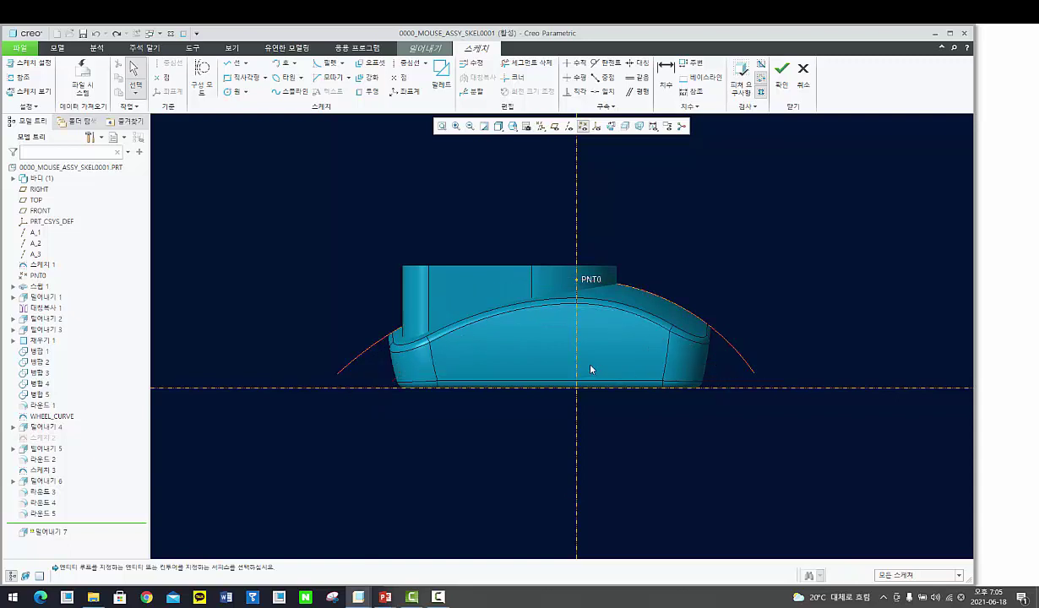
pyautogui.click(279, 63)
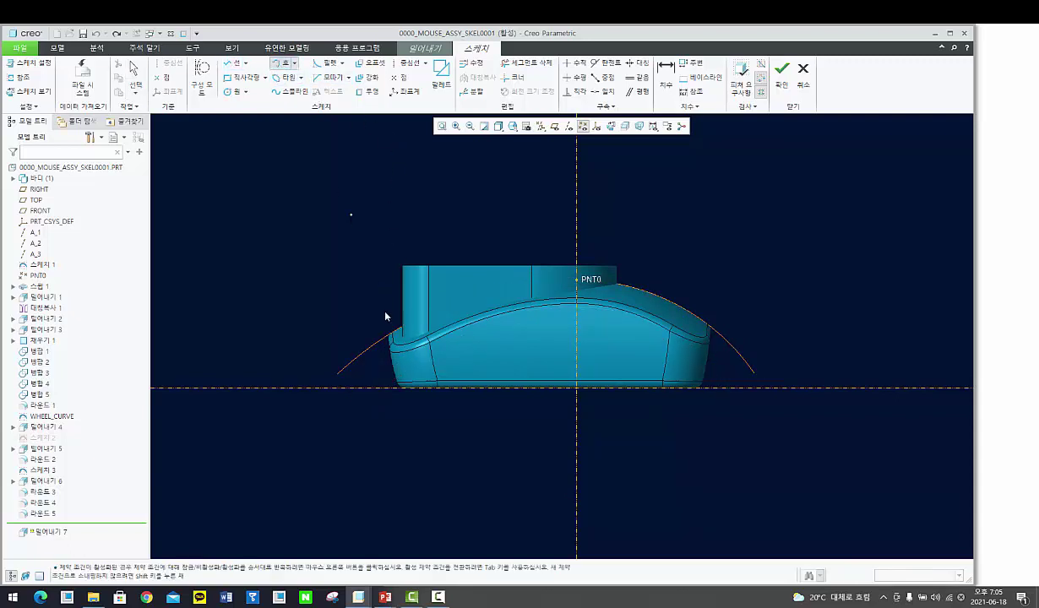
pyautogui.scroll(3, 381, 372)
pyautogui.click(365, 375)
pyautogui.click(676, 282)
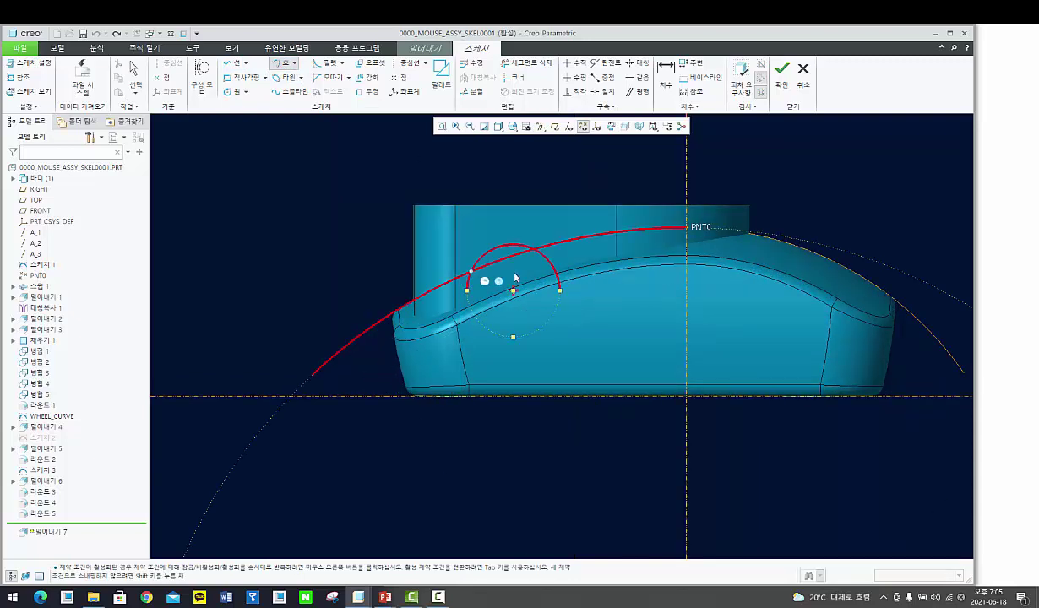
pyautogui.middleClick(463, 281)
pyautogui.middleClick(355, 200)
# Step: Offset the mouse's arched top curve as a loop by -8 to create the section curve
pyautogui.click(370, 62)
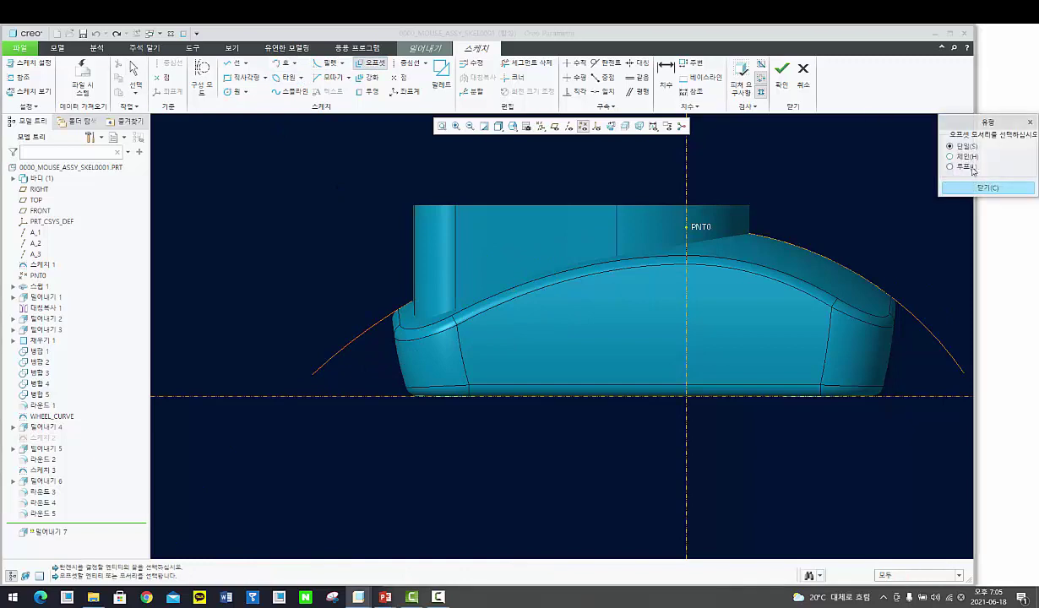
pyautogui.click(910, 318)
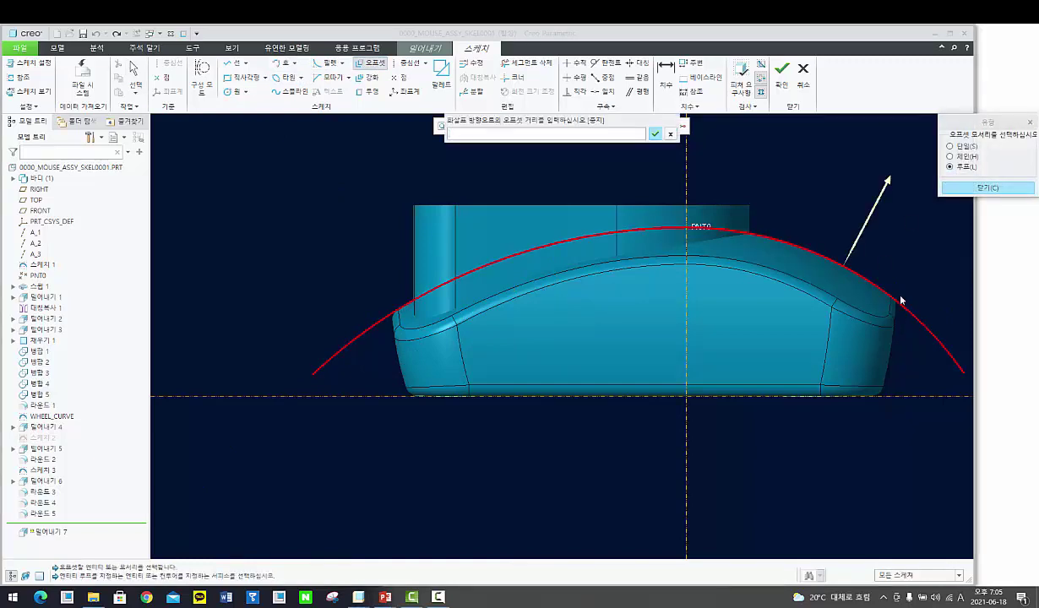
pyautogui.write('-3')
pyautogui.press('Return')
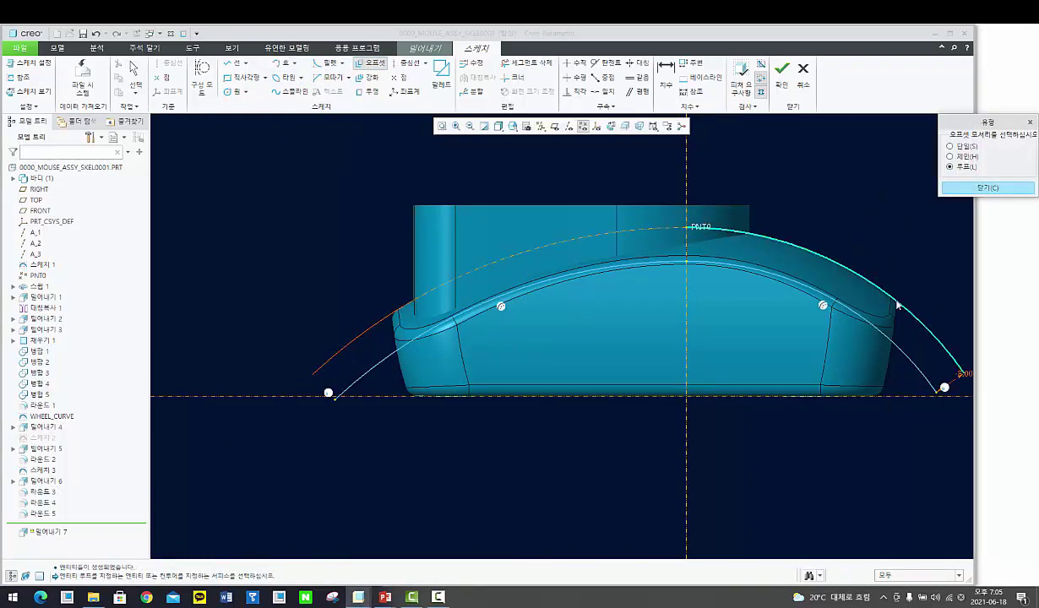
# Step: Set the section curve's offset distance to -12 and finish the sketch
pyautogui.middleClick(901, 299)
pyautogui.keyDown('shift'); pyautogui.moveTo(903, 375); pyautogui.dragTo(817, 343, button='middle'); pyautogui.keyUp('shift')
pyautogui.doubleClick(876, 343)
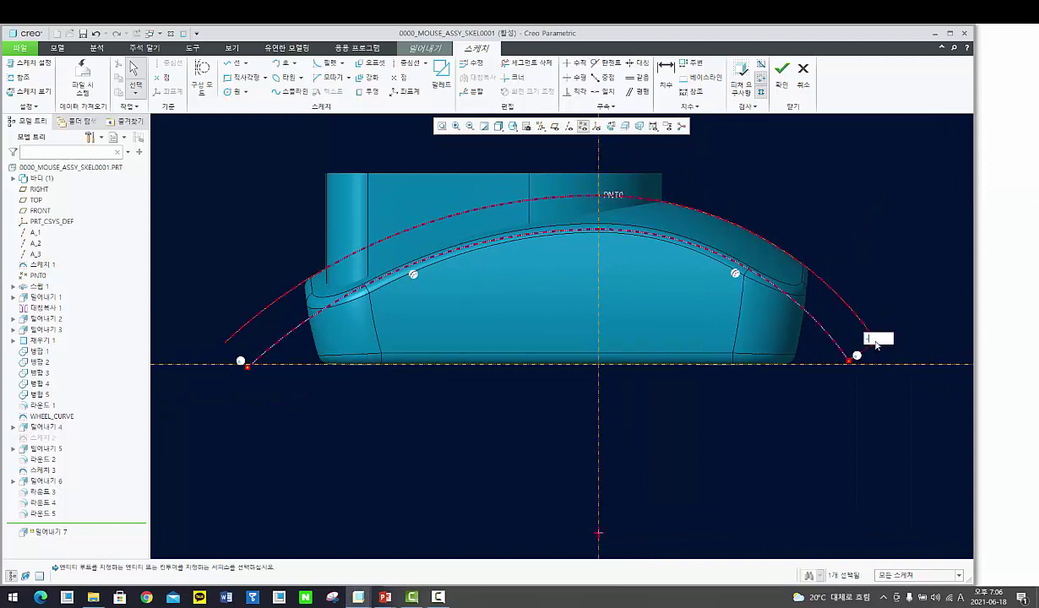
pyautogui.write('-12')
pyautogui.press('Return')
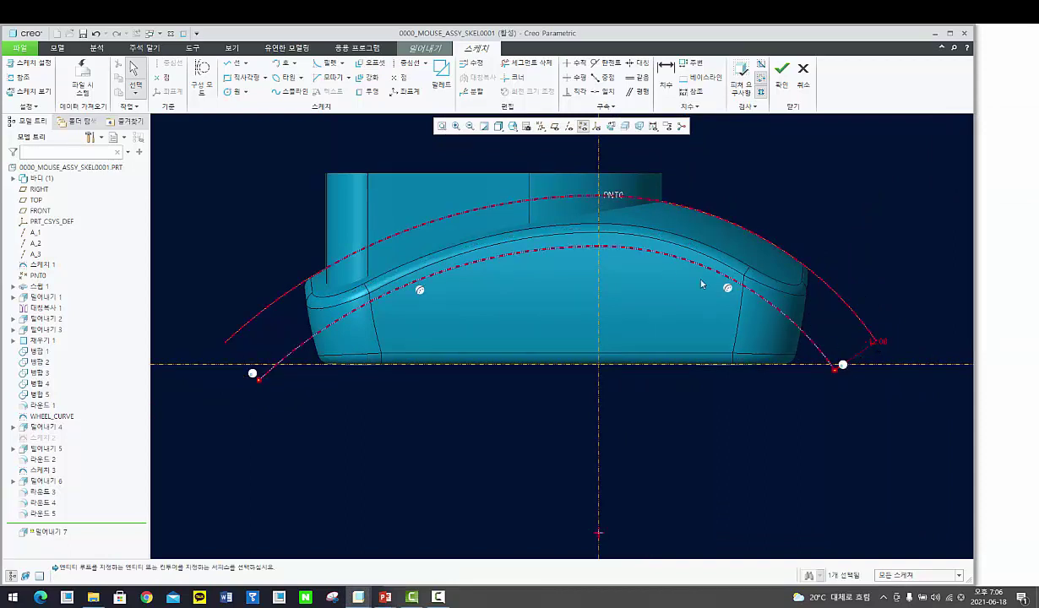
pyautogui.click(781, 71)
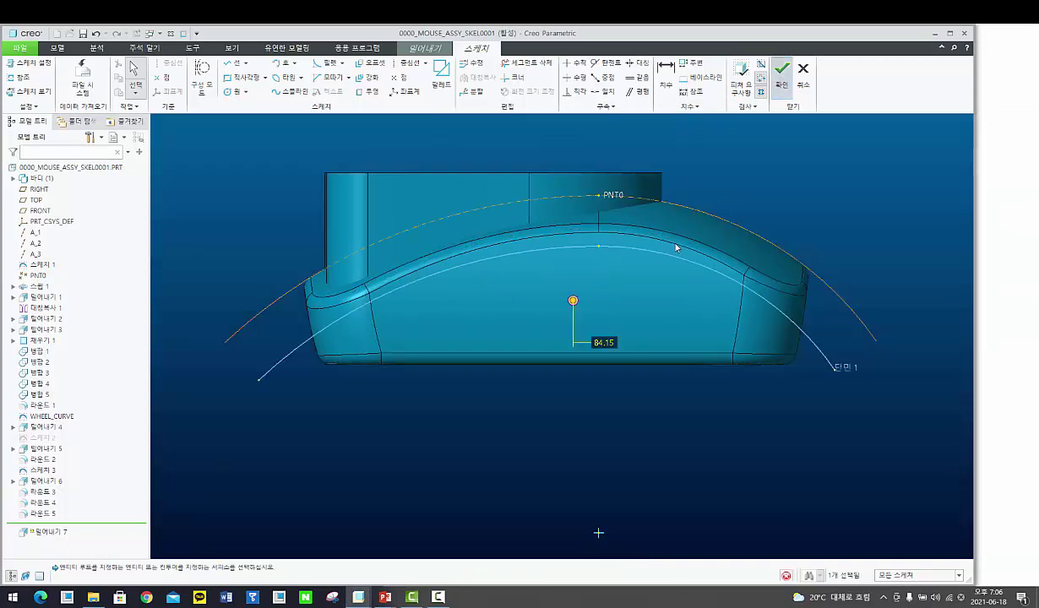
# Step: Extrude the arched surface symmetrically about the sketch plane to a depth of about 160.4 and complete the feature
pyautogui.click(120, 75)
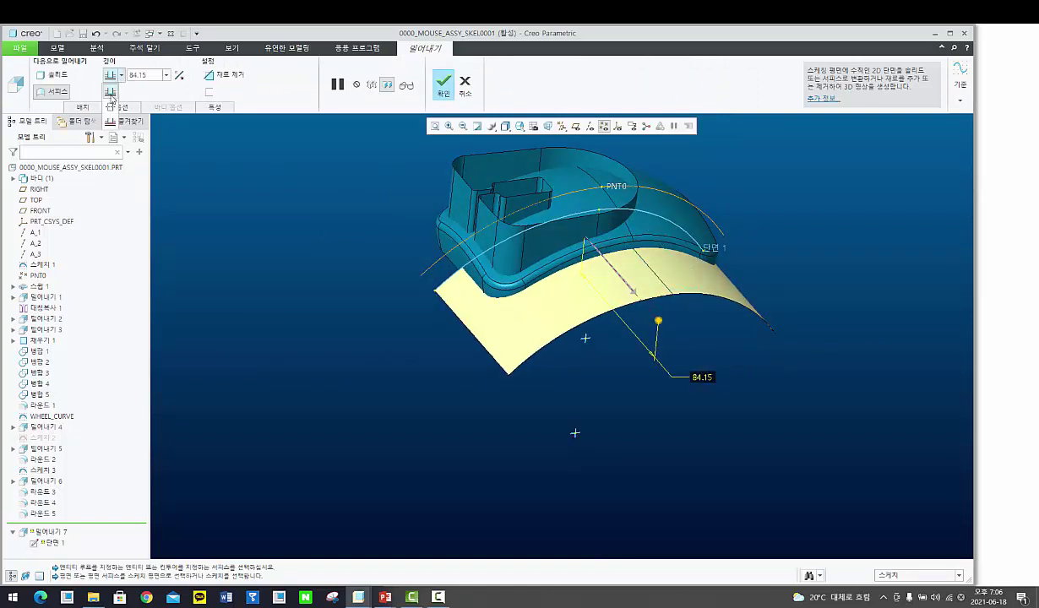
pyautogui.click(110, 107)
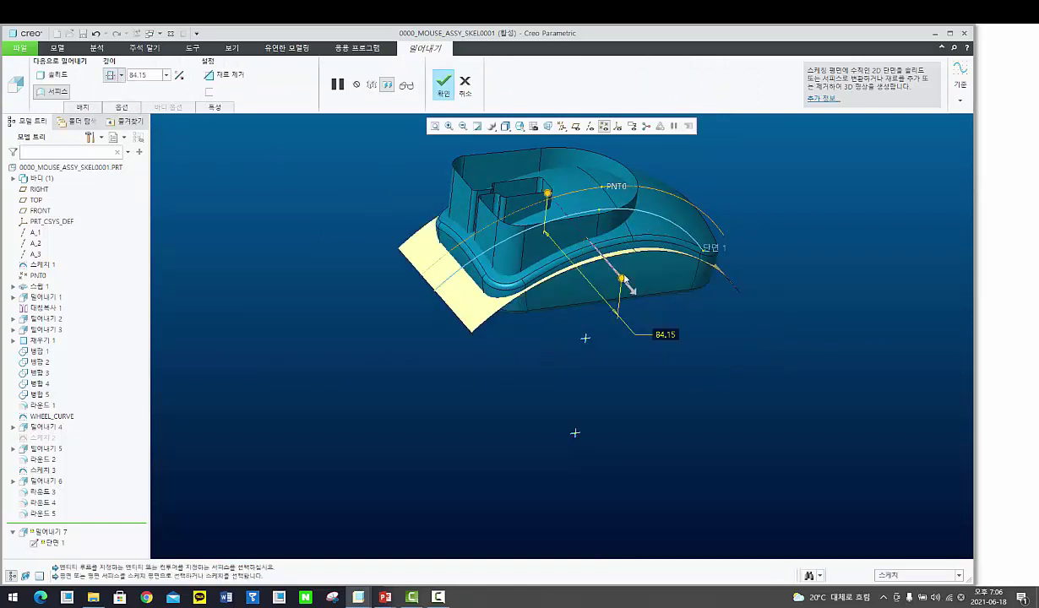
pyautogui.moveTo(625, 281); pyautogui.dragTo(656, 322)
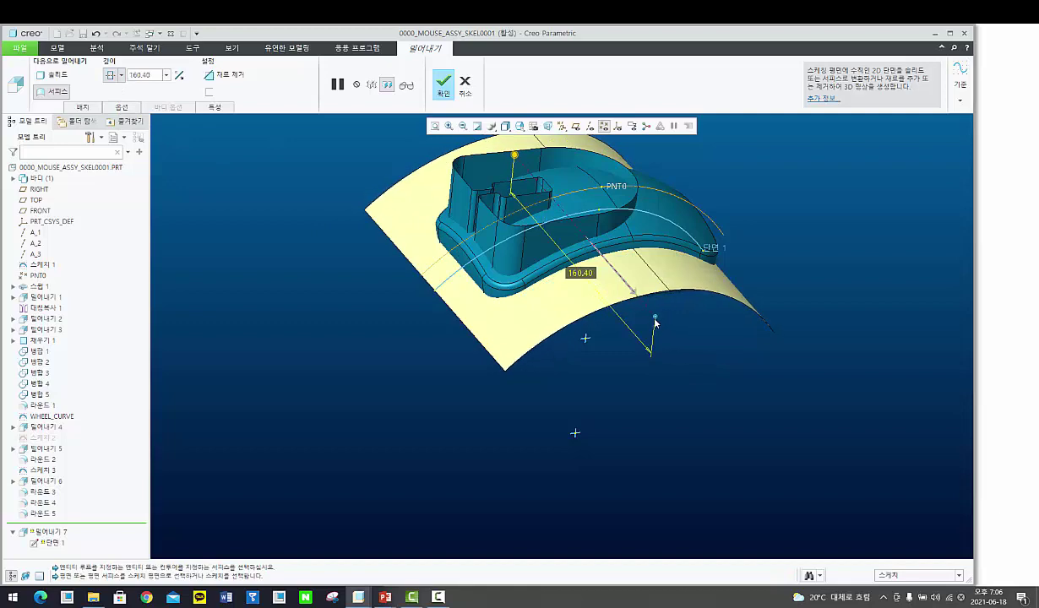
pyautogui.moveTo(656, 321); pyautogui.dragTo(568, 366, button='middle')
pyautogui.middleClick(505, 392)
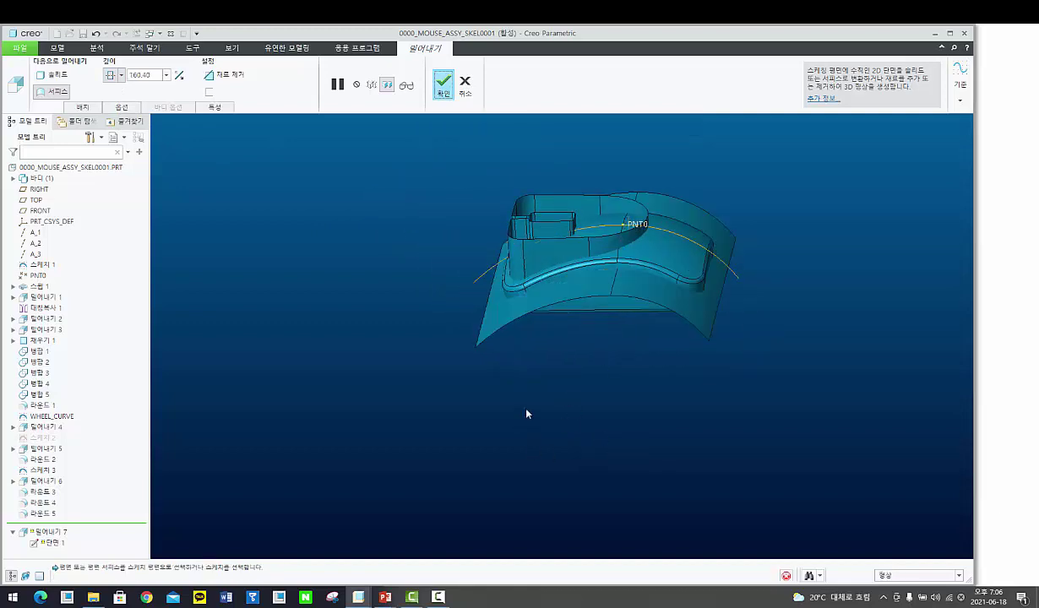
# Step: Rename the new arched surface extrude as PARTTING_LINE
pyautogui.moveTo(508, 379)
pyautogui.mouseDown(button='middle')
pyautogui.moveTo(416, 462)
pyautogui.moveTo(397, 426)
pyautogui.moveTo(511, 459)
pyautogui.mouseUp(button='middle')
pyautogui.click(511, 458)
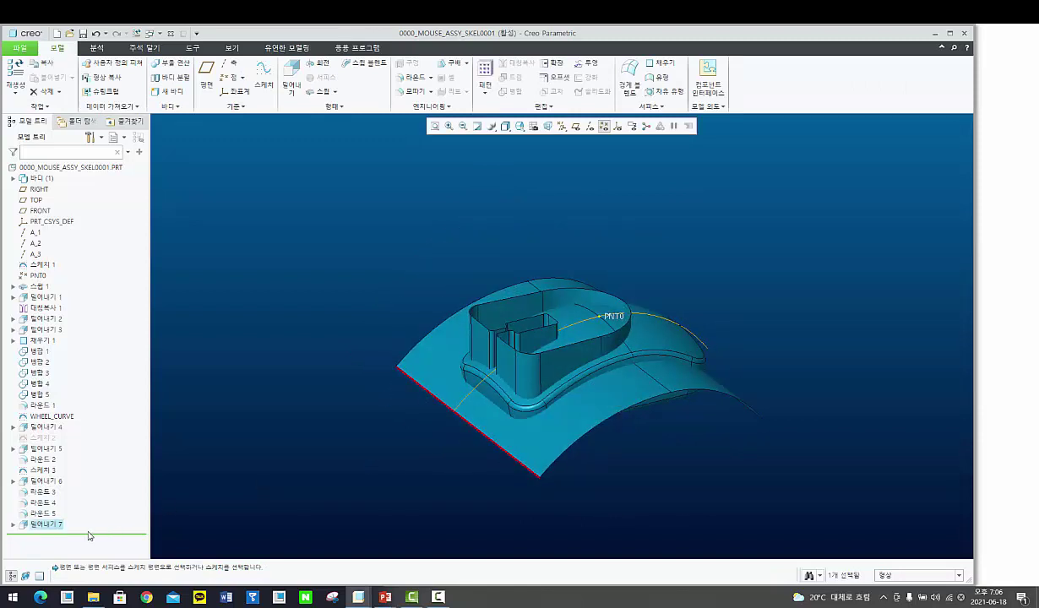
pyautogui.rightClick(42, 525)
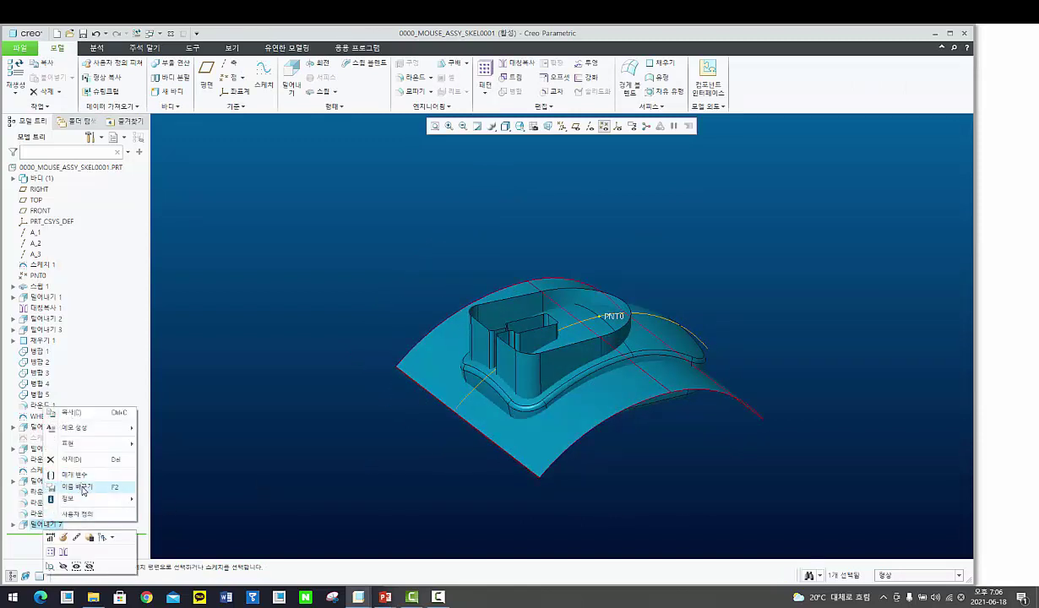
pyautogui.click(85, 491)
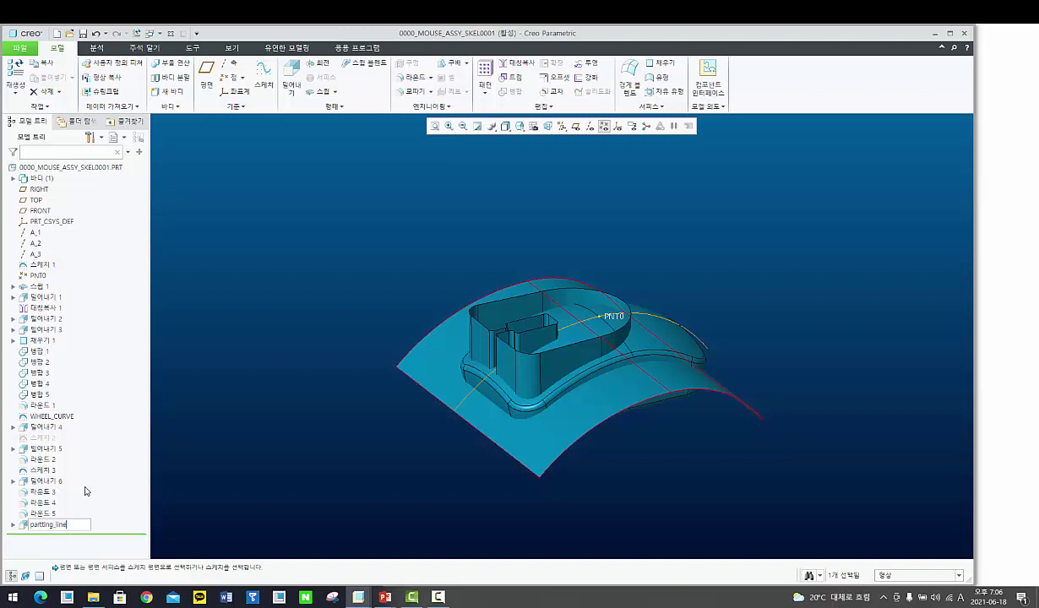
pyautogui.press('Return')
pyautogui.click(283, 402)
# Step: Rename the surface extrude that forms the button outline walls as BUTTON_SURFACE
pyautogui.scroll(3, 503, 407)
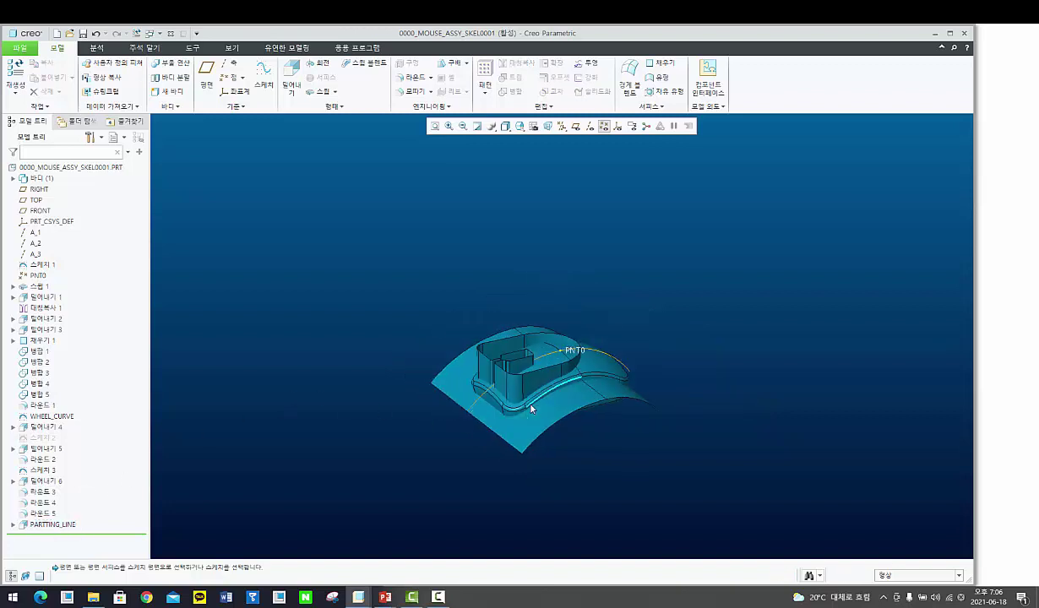
pyautogui.moveTo(531, 407); pyautogui.dragTo(584, 418, button='middle')
pyautogui.scroll(-4, 558, 400)
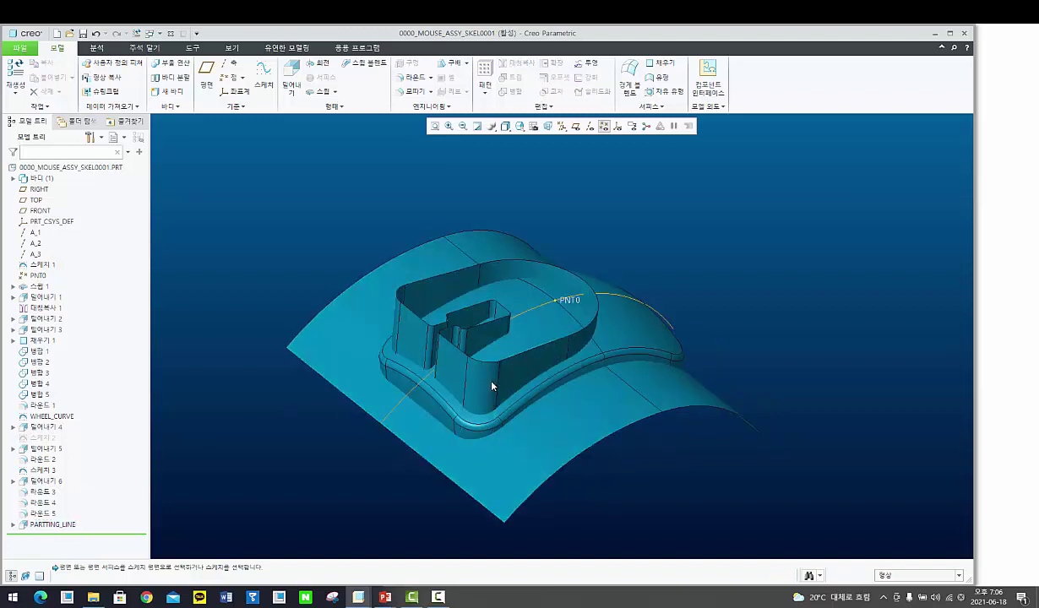
pyautogui.click(472, 365)
pyautogui.click(45, 437)
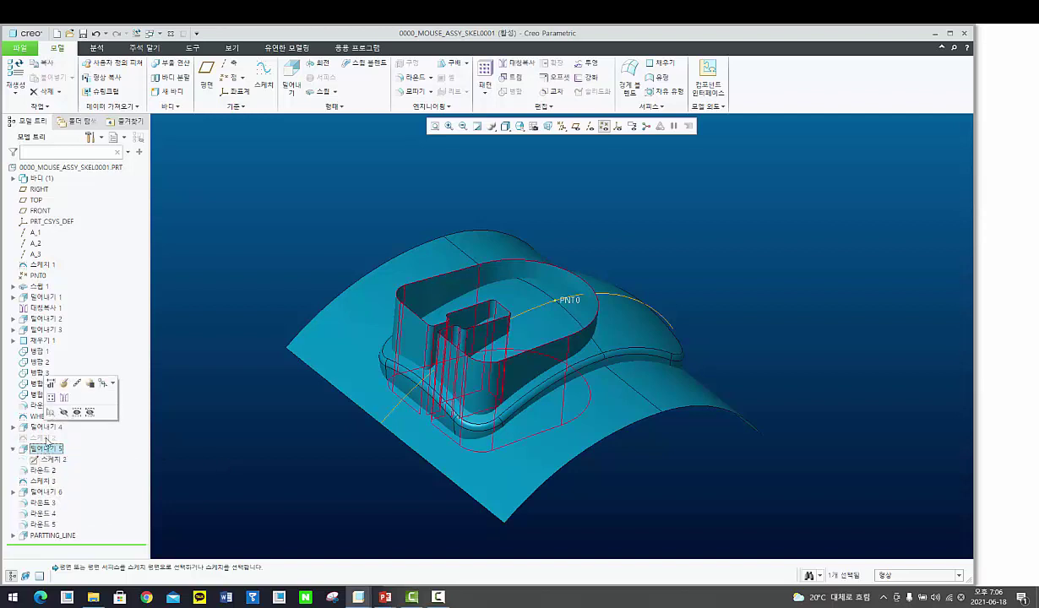
pyautogui.rightClick(50, 451)
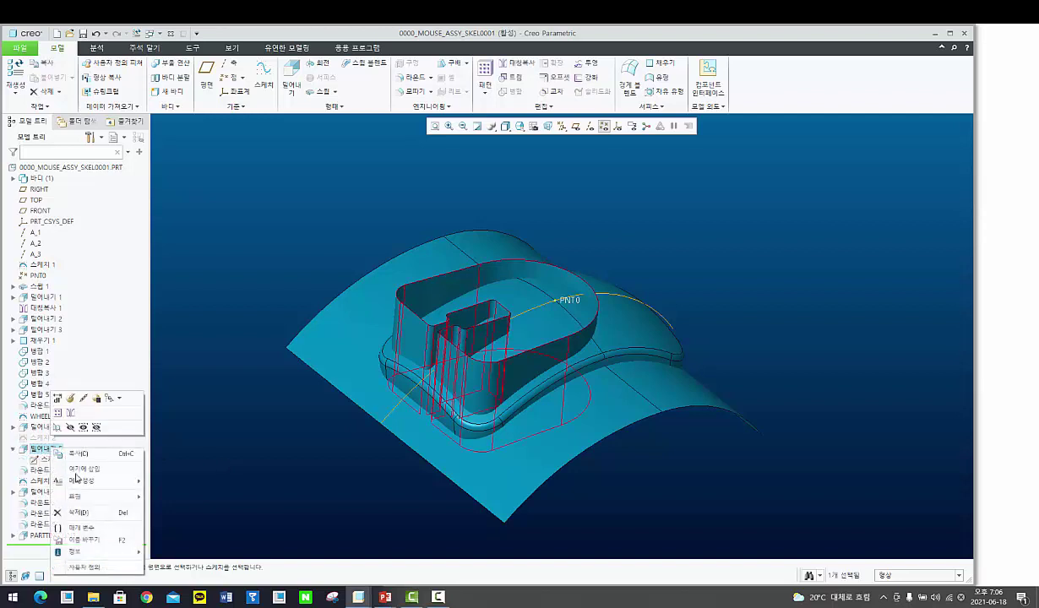
pyautogui.click(85, 540)
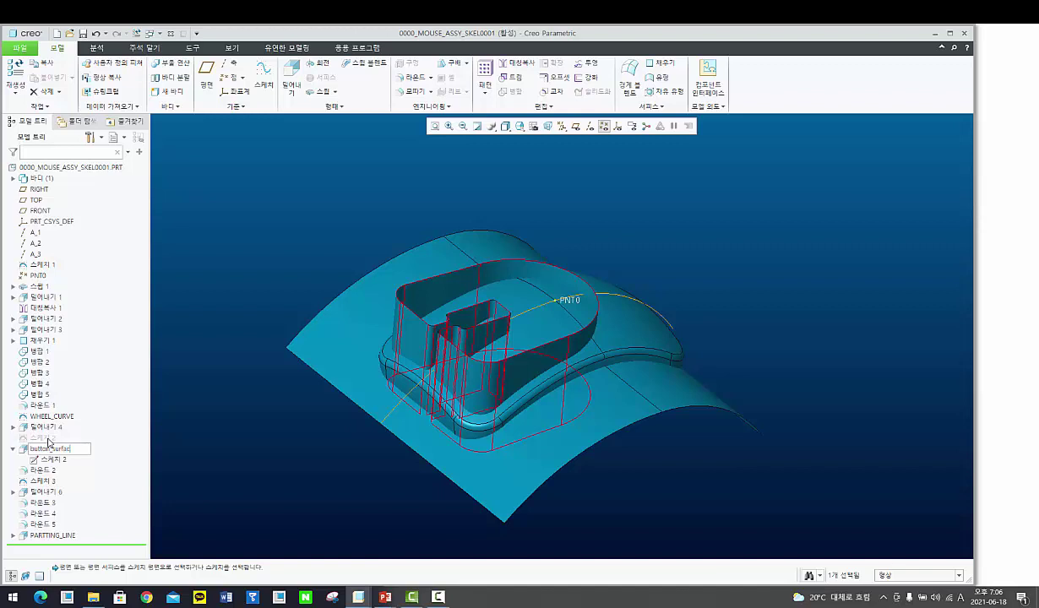
pyautogui.write('e')
pyautogui.press('Return')
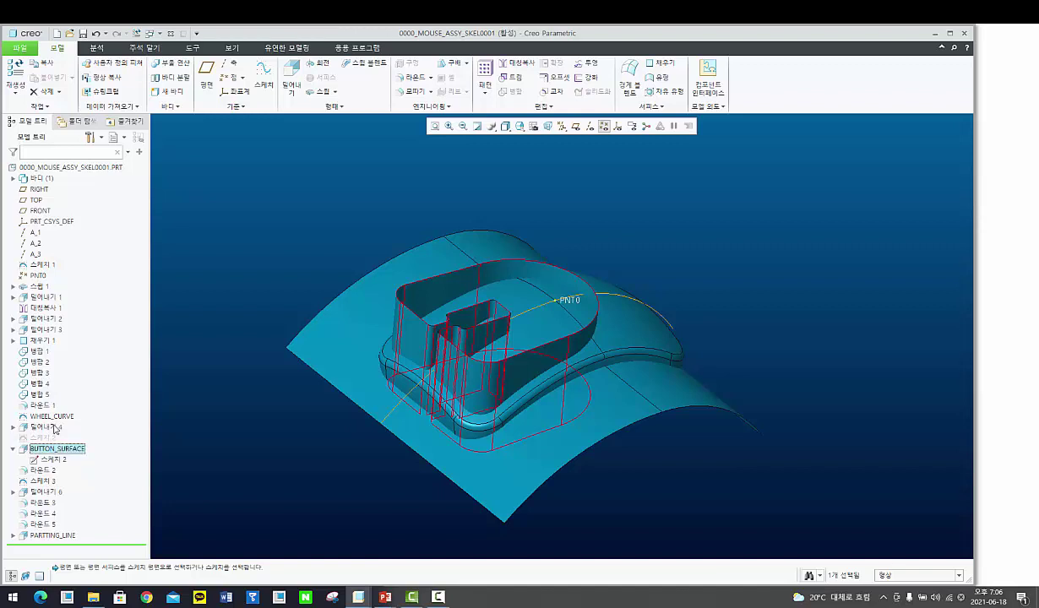
# Step: Rename the surface extrude built from the wheel curve as WHEEL_SURFACE
pyautogui.click(56, 429)
pyautogui.scroll(1, 419, 382)
pyautogui.moveTo(419, 382)
pyautogui.mouseDown(button='middle')
pyautogui.moveTo(409, 378)
pyautogui.moveTo(411, 400)
pyautogui.mouseUp(button='middle')
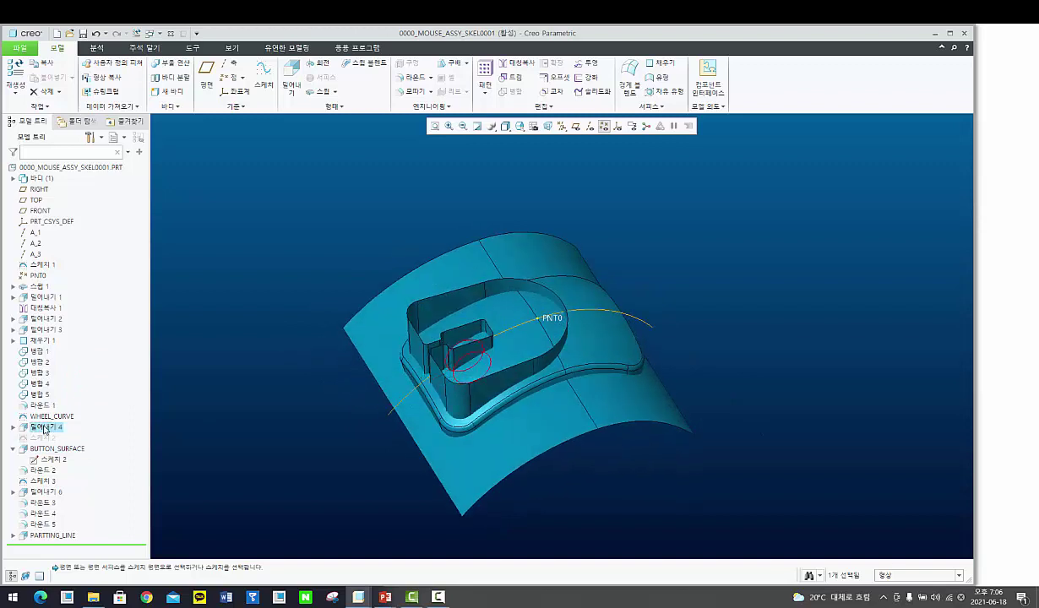
pyautogui.rightClick(45, 429)
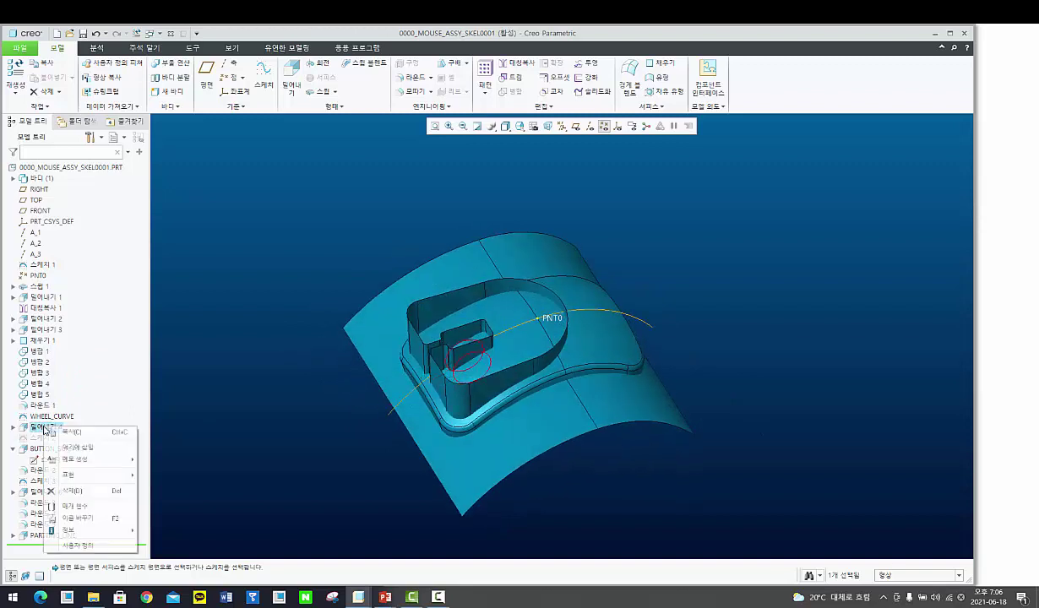
pyautogui.click(84, 517)
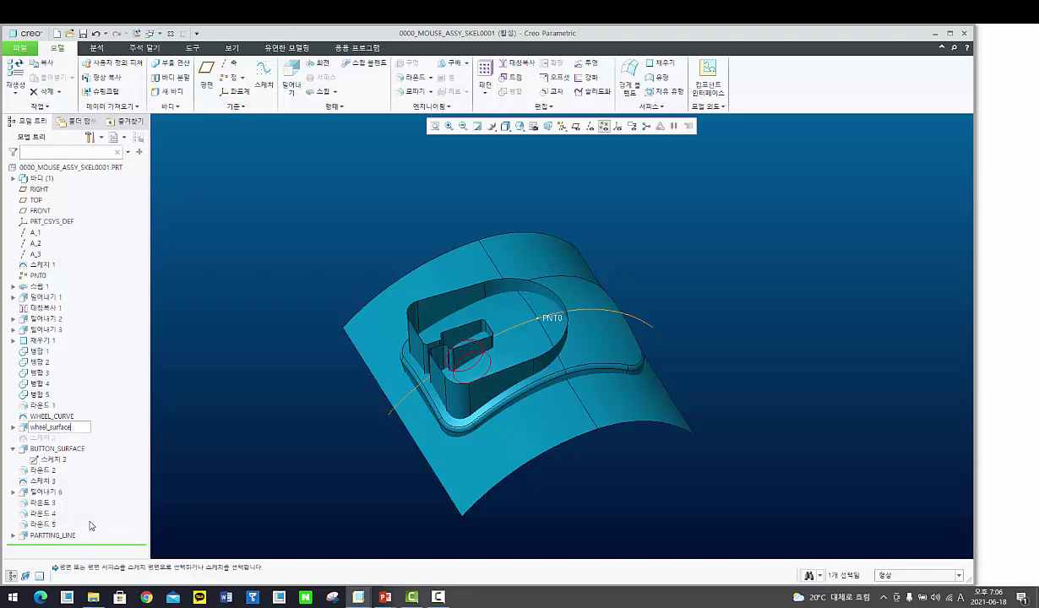
pyautogui.press('Return')
pyautogui.click(414, 410)
pyautogui.moveTo(414, 411)
pyautogui.mouseDown(button='middle')
pyautogui.moveTo(436, 417)
pyautogui.moveTo(426, 387)
pyautogui.moveTo(426, 408)
pyautogui.mouseUp(button='middle')
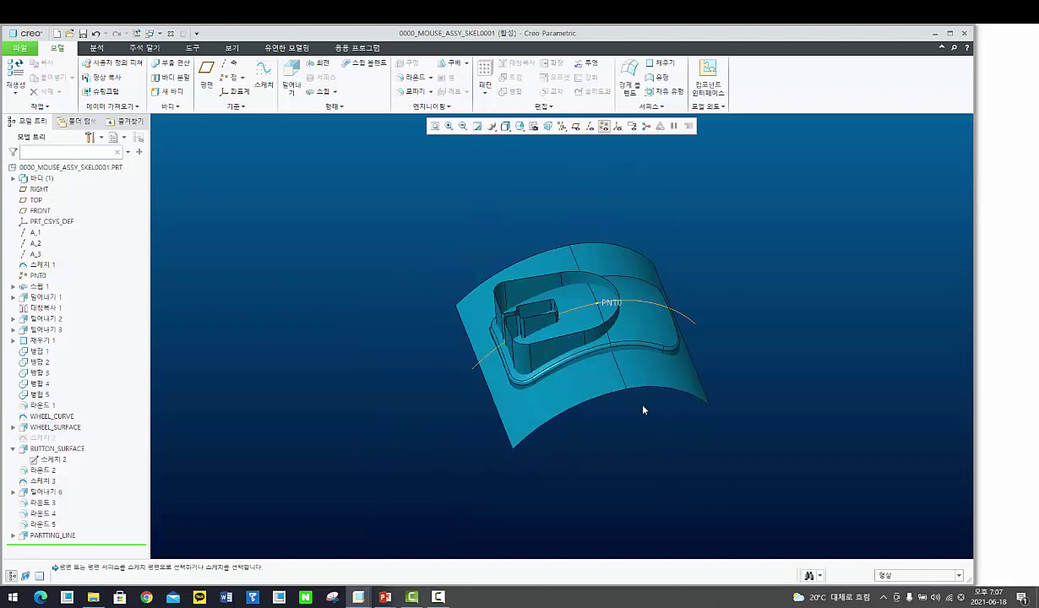
# Step: Rename the surface extrude that forms the foot outlines on the mouse's underside as FOOT_A_B_SURFACE
pyautogui.moveTo(644, 408)
pyautogui.mouseDown(button='middle')
pyautogui.moveTo(626, 385)
pyautogui.moveTo(559, 364)
pyautogui.moveTo(555, 426)
pyautogui.moveTo(578, 441)
pyautogui.mouseUp(button='middle')
pyautogui.hotkey('ctrl', 'd')
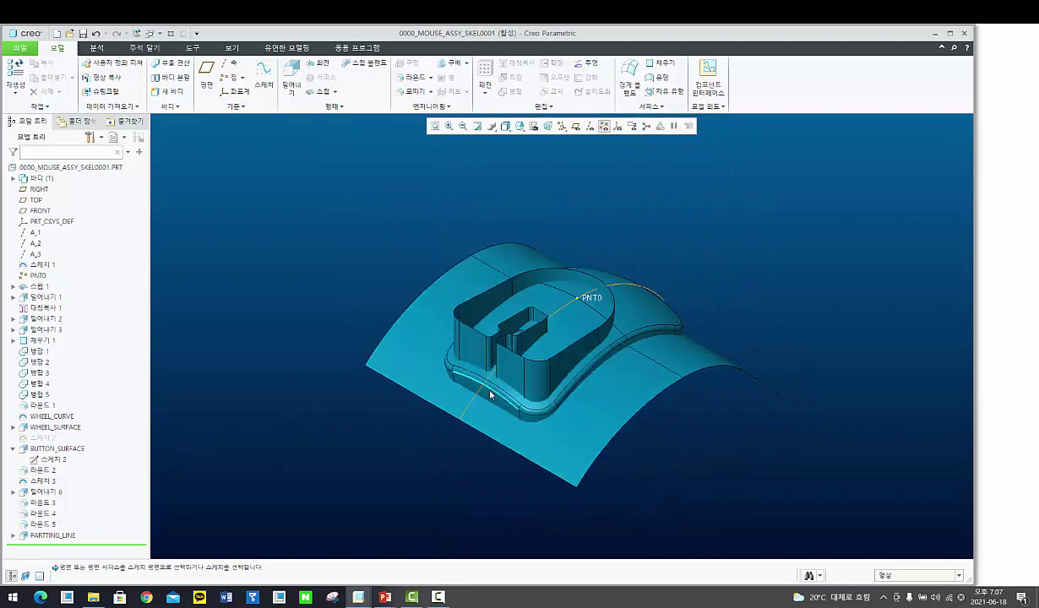
pyautogui.moveTo(494, 392)
pyautogui.mouseDown(button='middle')
pyautogui.moveTo(471, 415)
pyautogui.moveTo(445, 306)
pyautogui.moveTo(397, 330)
pyautogui.mouseUp(button='middle')
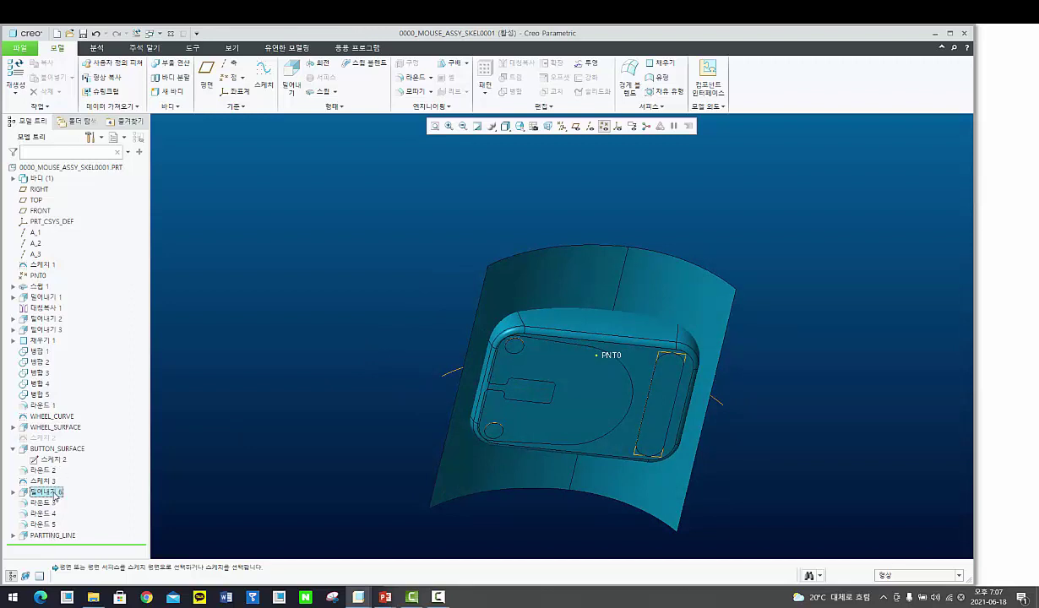
pyautogui.rightClick(54, 493)
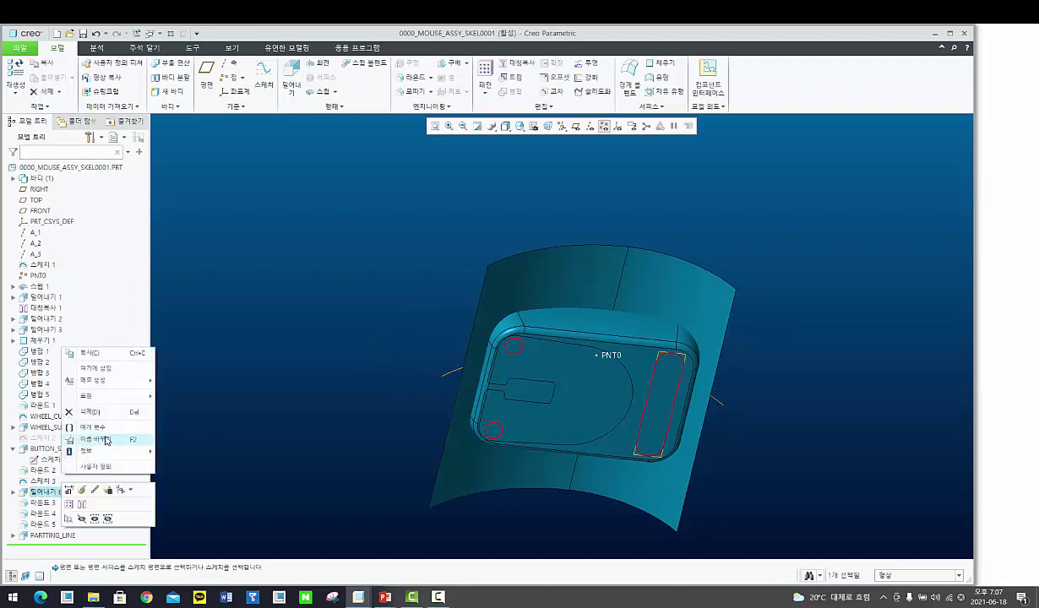
pyautogui.click(100, 443)
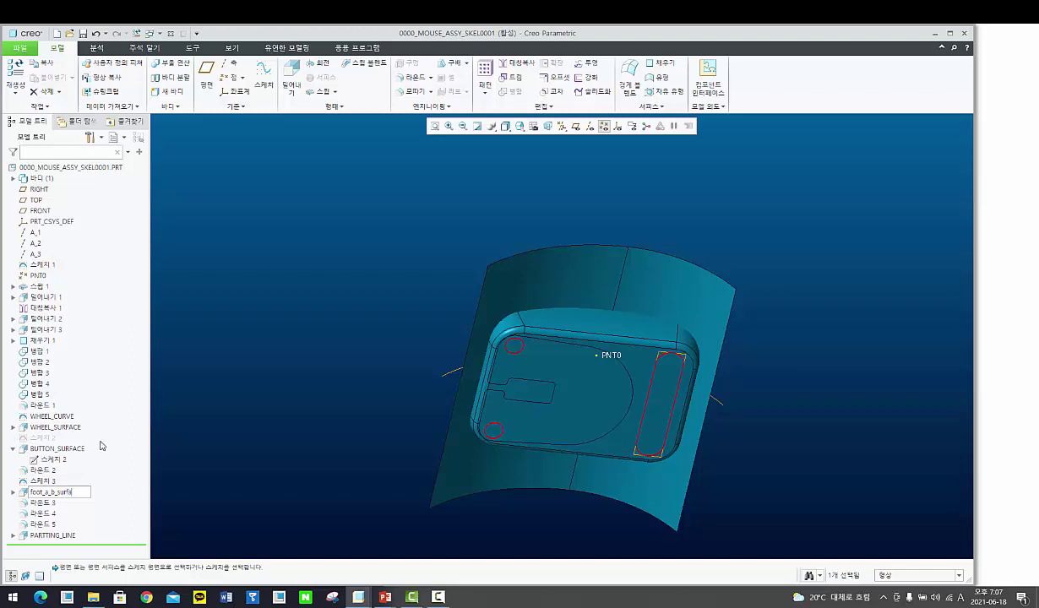
pyautogui.press('Return')
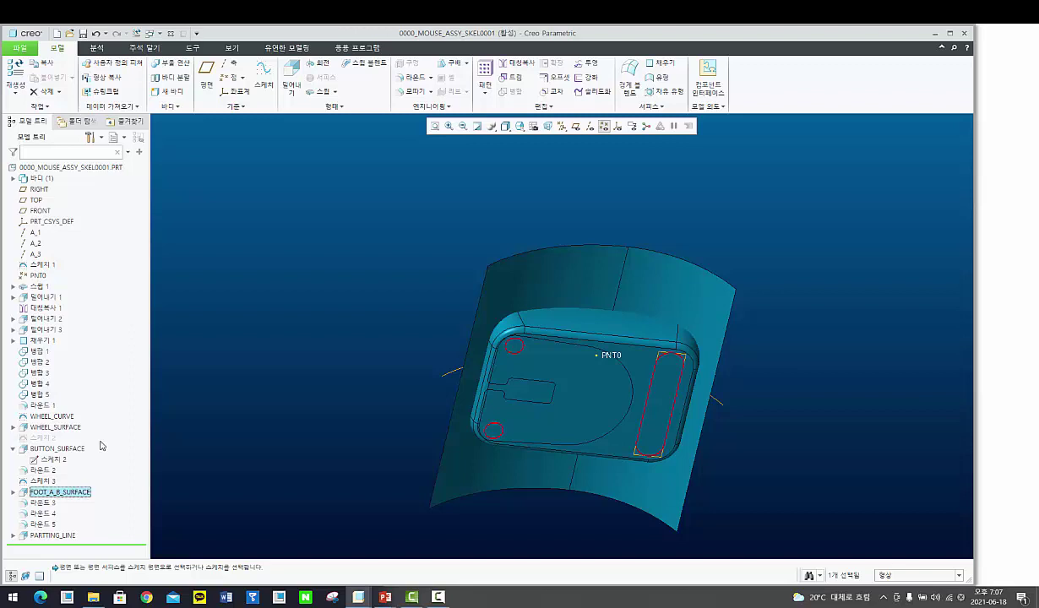
pyautogui.moveTo(364, 387); pyautogui.dragTo(523, 385, button='middle')
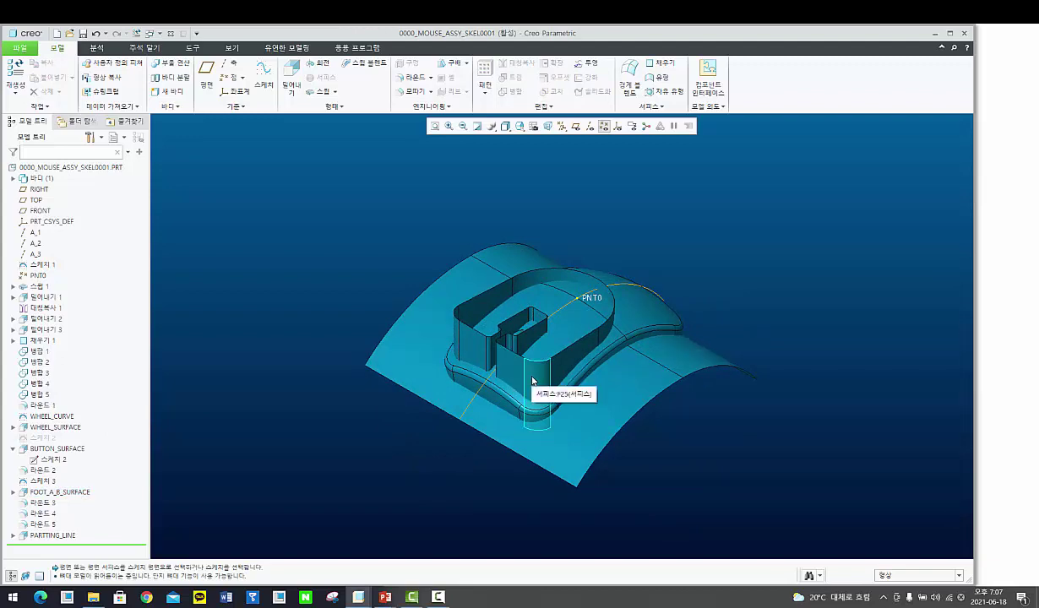
pyautogui.moveTo(559, 386); pyautogui.dragTo(596, 383, button='middle')
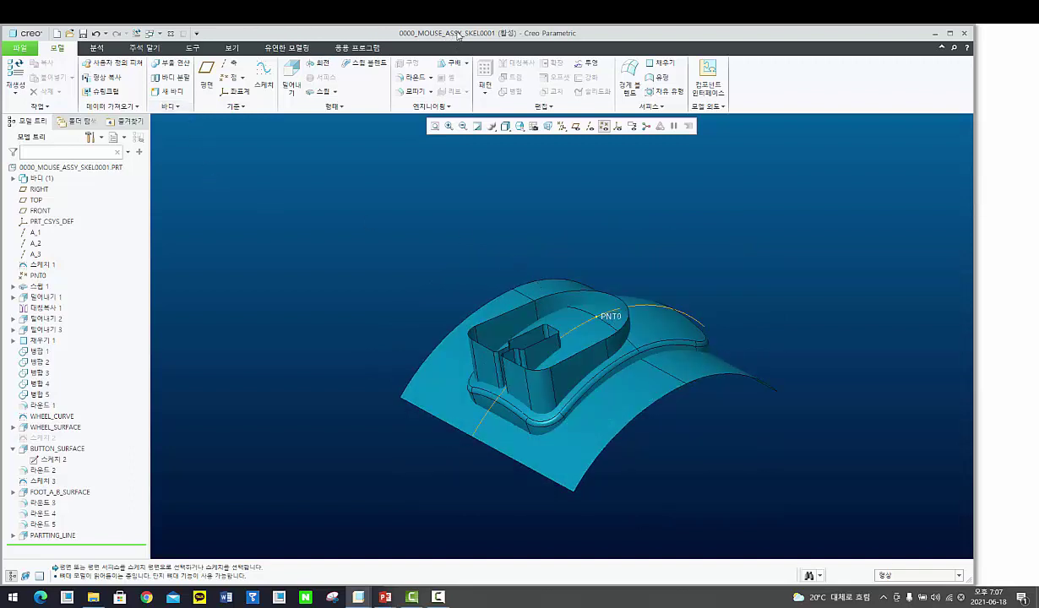
pyautogui.scroll(-2, 474, 303)
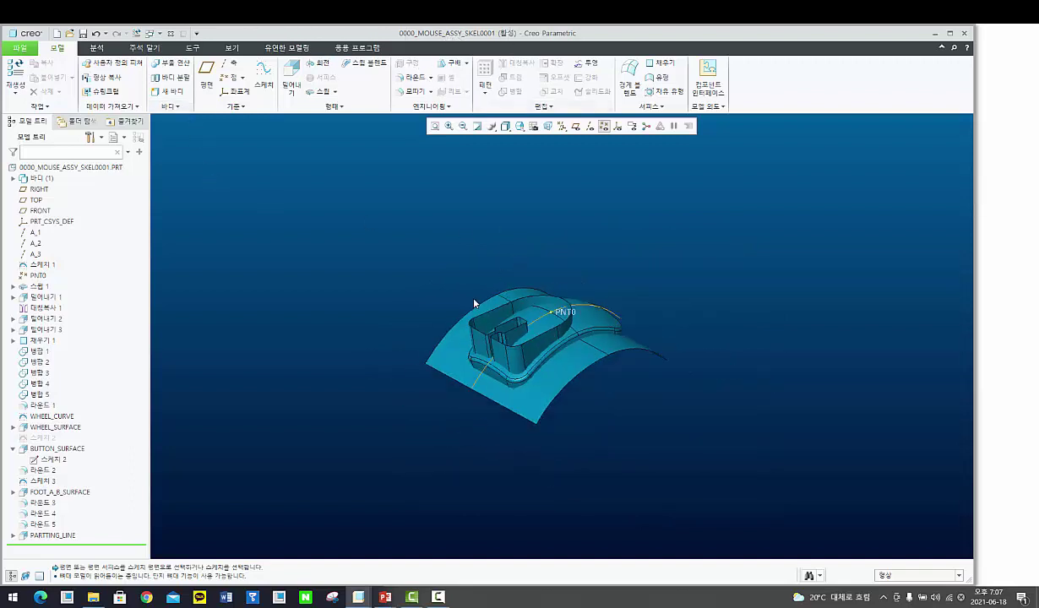
pyautogui.scroll(2, 497, 386)
pyautogui.moveTo(540, 386); pyautogui.dragTo(468, 426, button='middle')
pyautogui.hotkey('ctrl', 'd')
# Step: Switch to the 0000_MOUSE_ASSY assembly window and turn on the display of datum planes
pyautogui.click(363, 597)
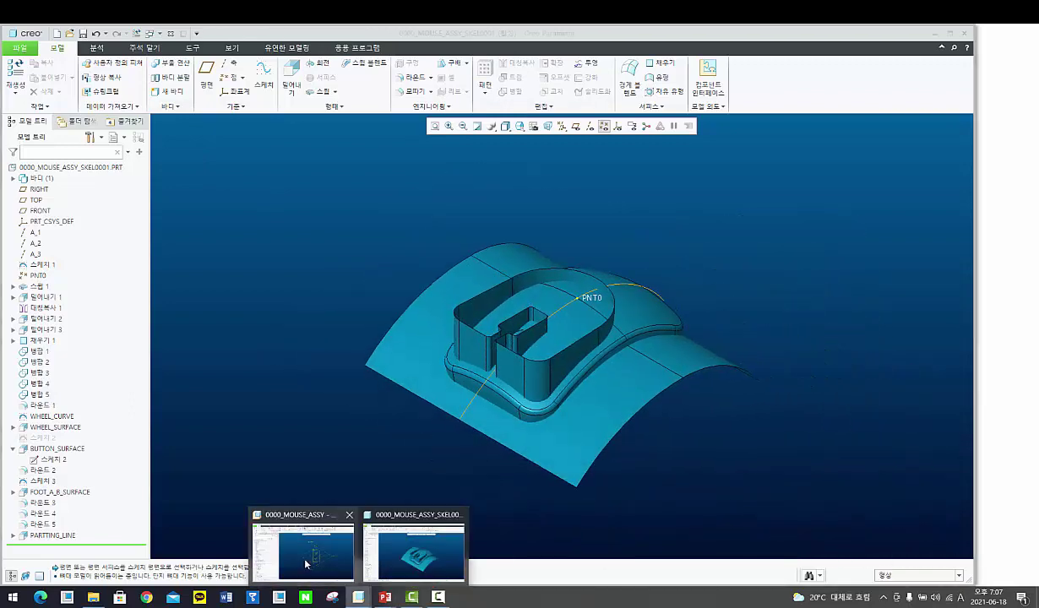
pyautogui.click(294, 541)
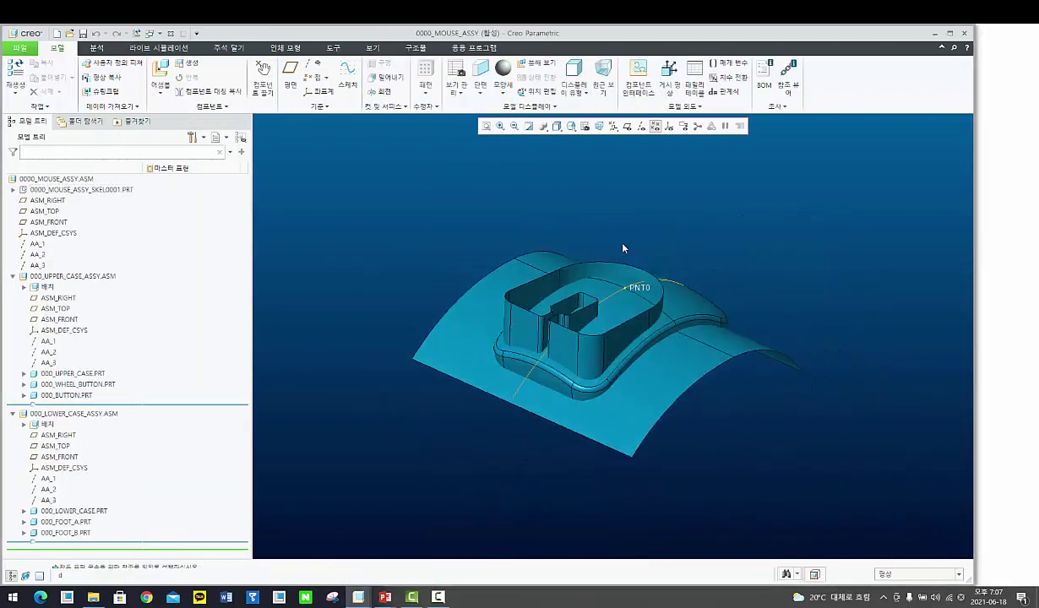
pyautogui.click(627, 126)
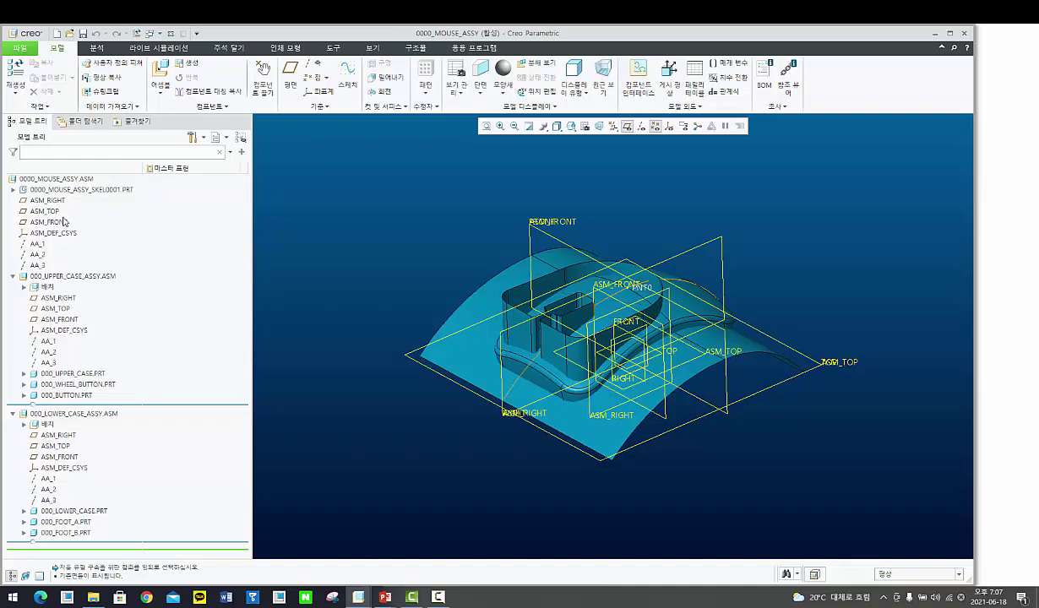
# Step: Highlight the skeleton part 0000_MOUSE_ASSY_SKEL0001.PRT in the assembly and examine it in the default orientation
pyautogui.click(82, 189)
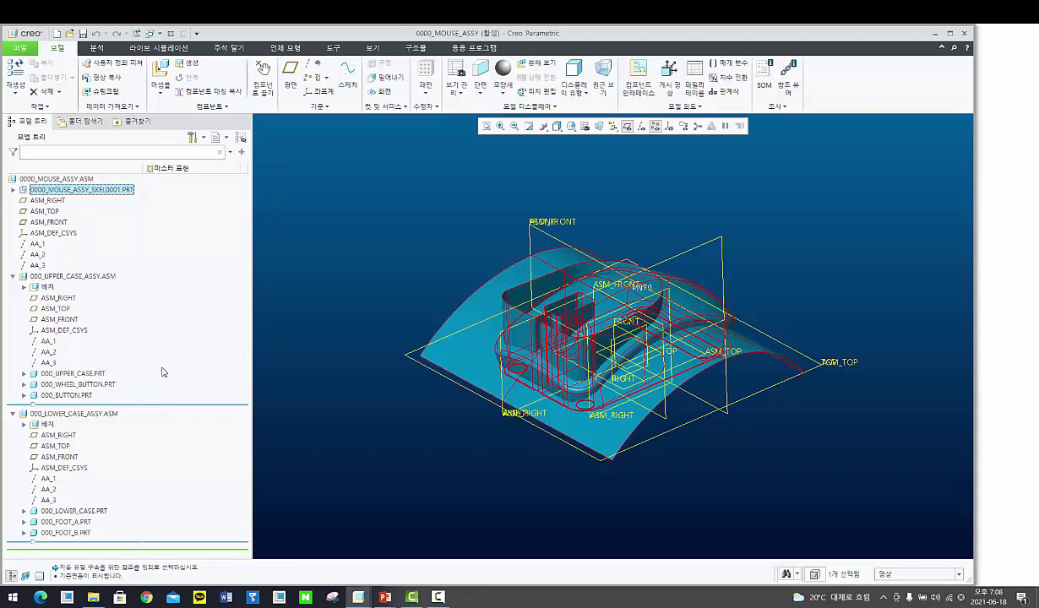
pyautogui.hotkey('ctrl', 'd')
pyautogui.click(364, 394)
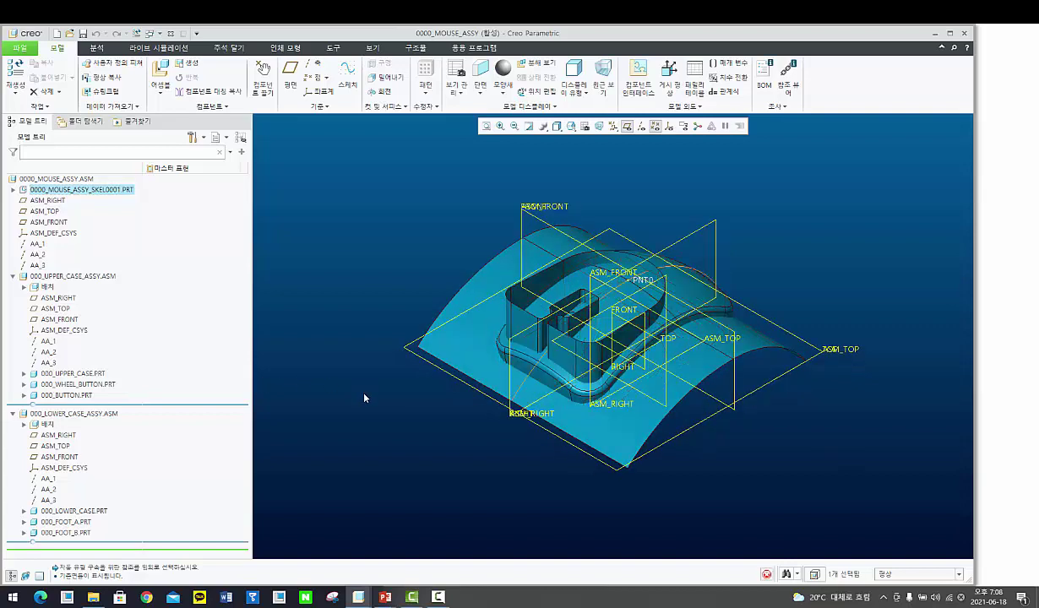